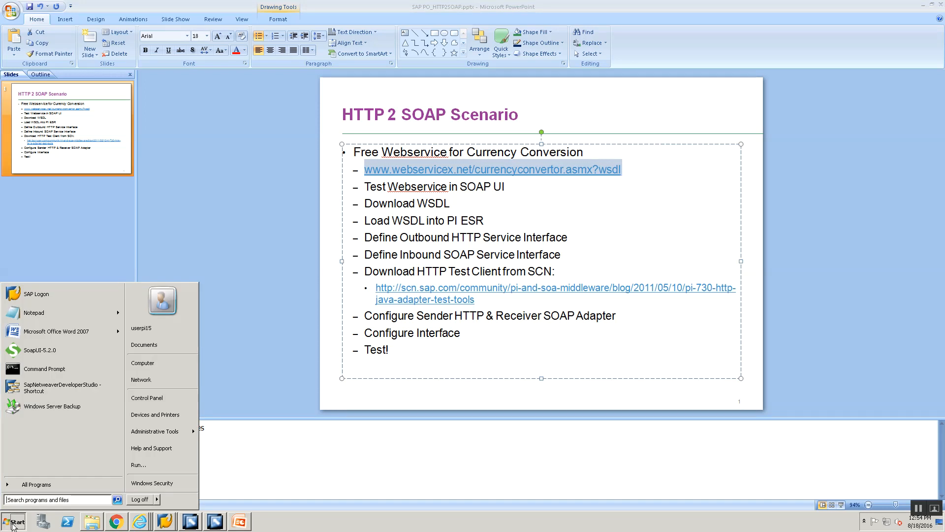
Step: Launch SoapUI 5.2.0 by searching 'soap' from the Start menu
text(soap)
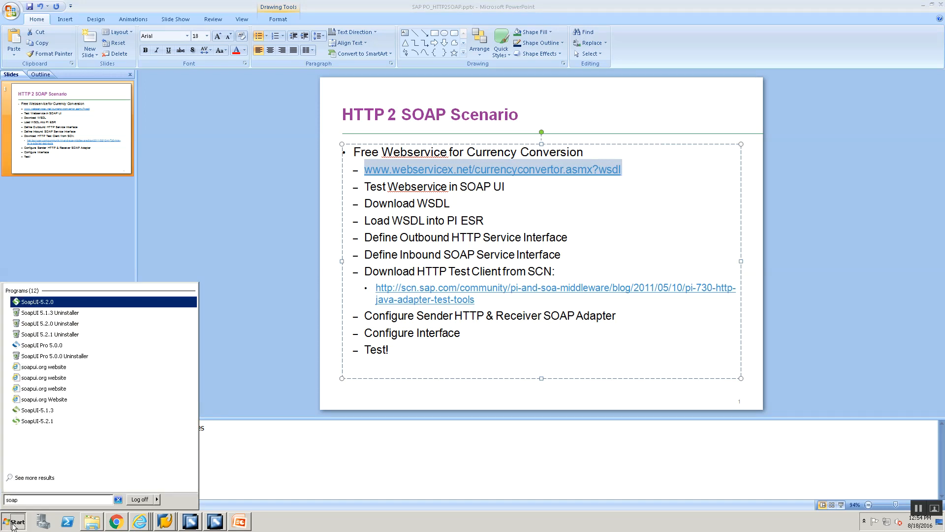
click(20, 302)
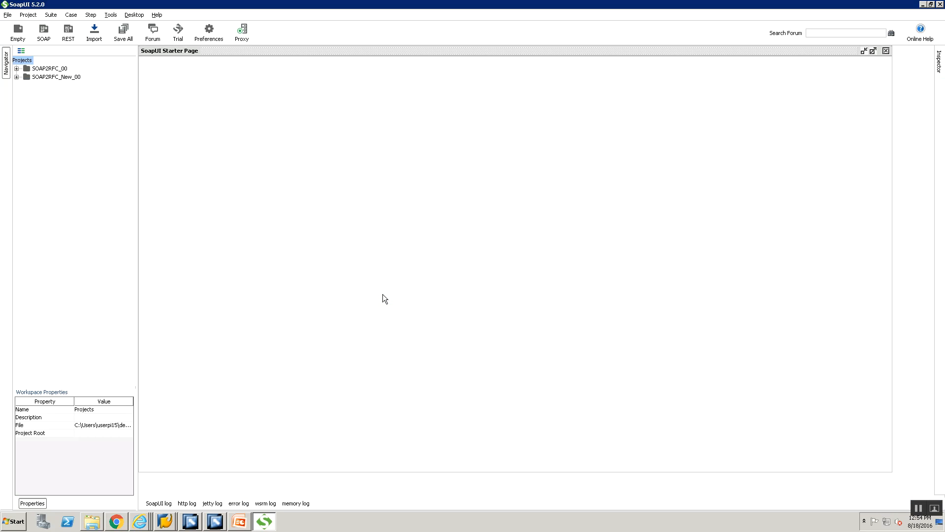
Step: Start a new SOAP project named CurrencyConvertor
click(7, 15)
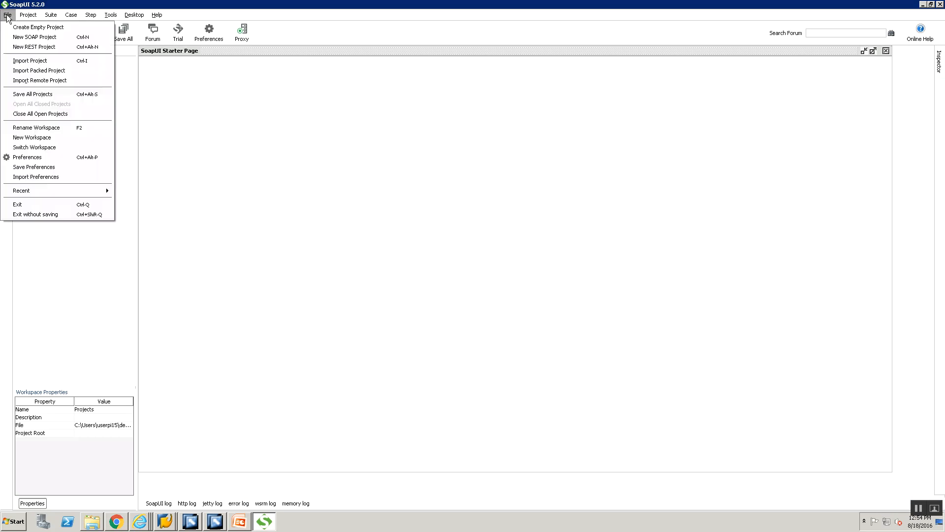
click(18, 37)
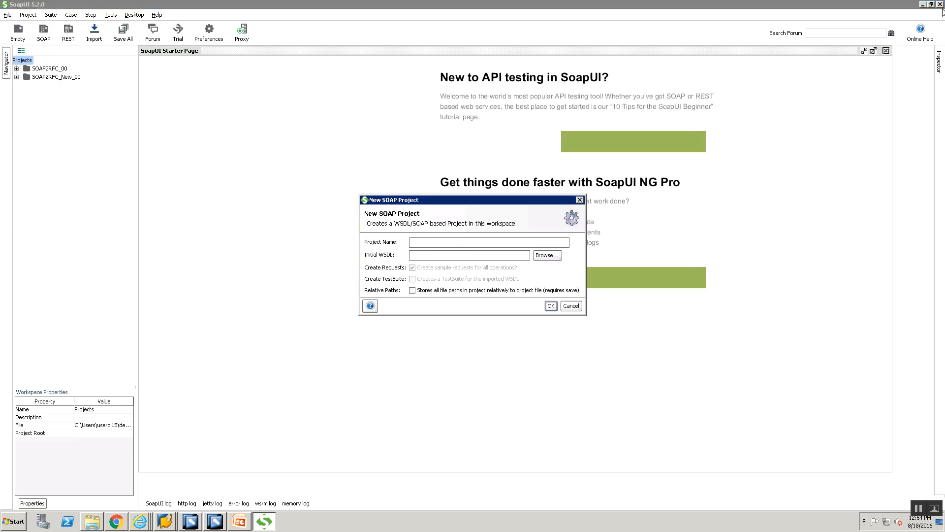
click(464, 243)
text(Cur)
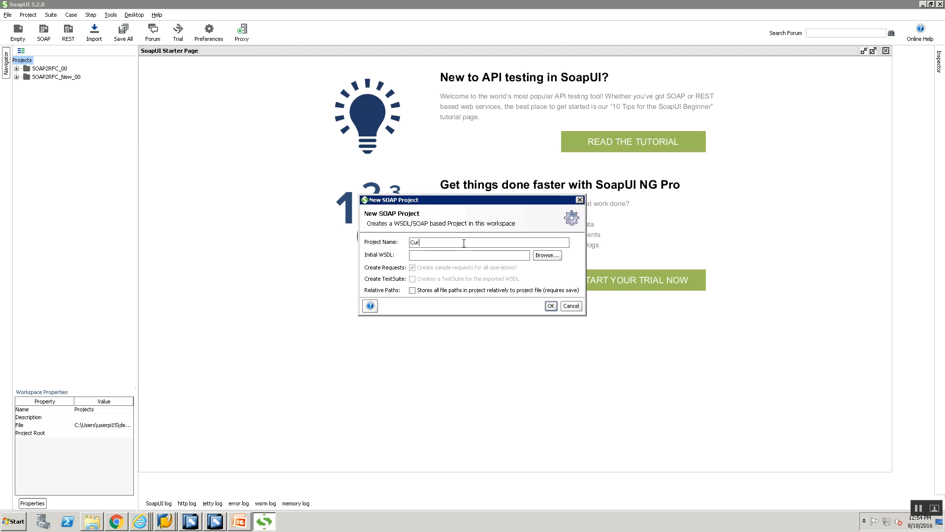
text(rencyConvertor)
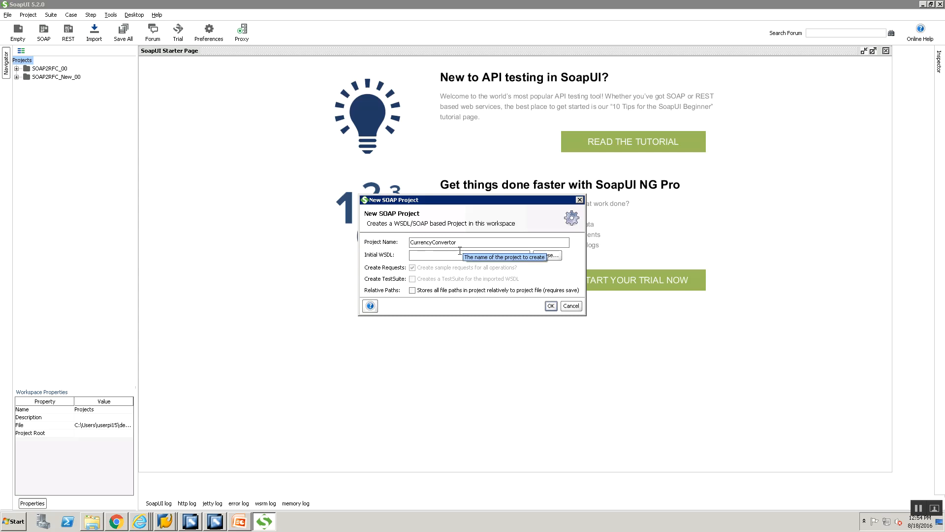
Step: Paste the currency convertor WSDL address, create the project, and dismiss the loading error
click(460, 252)
text(http://www.webservicex.net/currencyconvertor.asmx?wsdl)
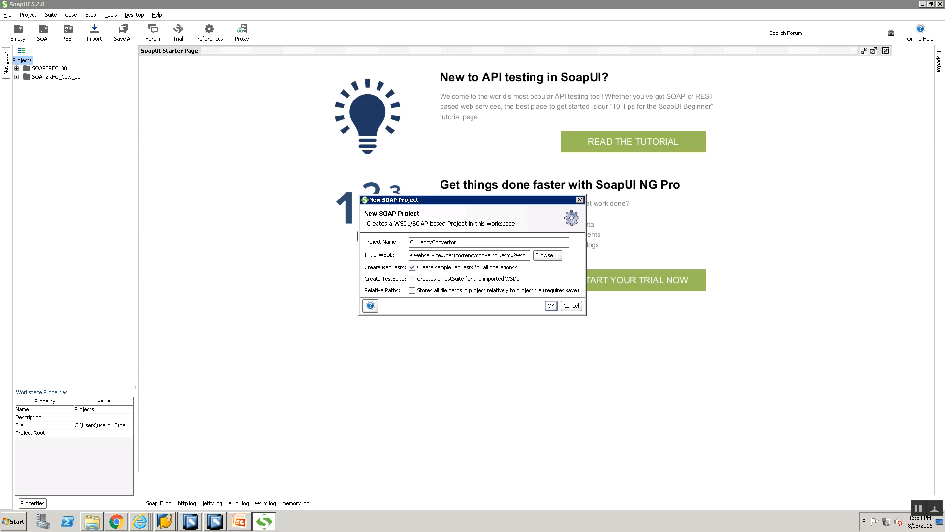
key(Home)
key(End)
click(551, 305)
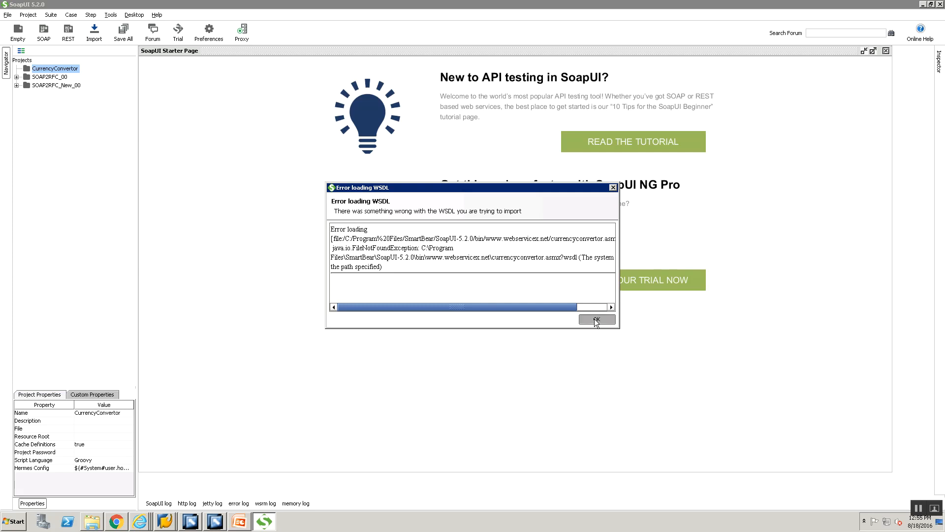
key(Return)
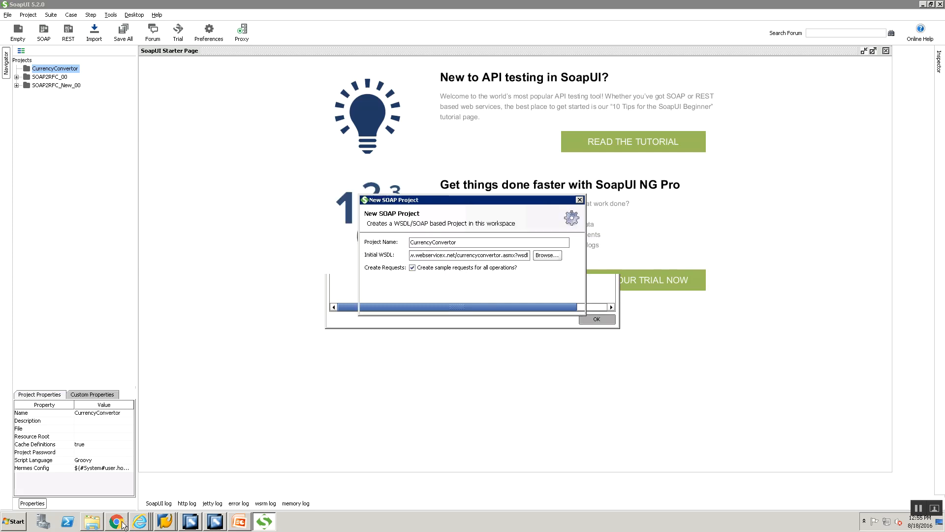
Step: Load the currency convertor WSDL address in a new Chrome tab
click(122, 525)
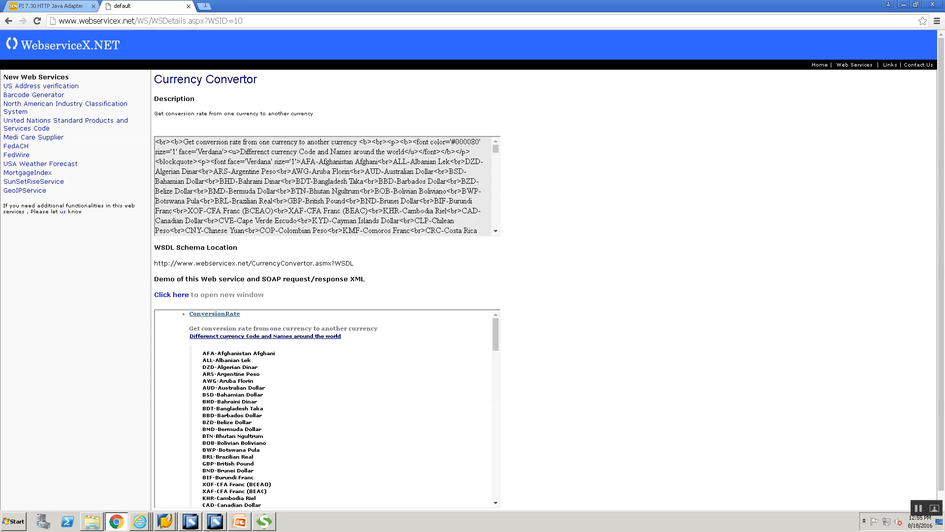
click(207, 7)
text(www.webservicex.net/currencyconvertor.asmx?wsdl)
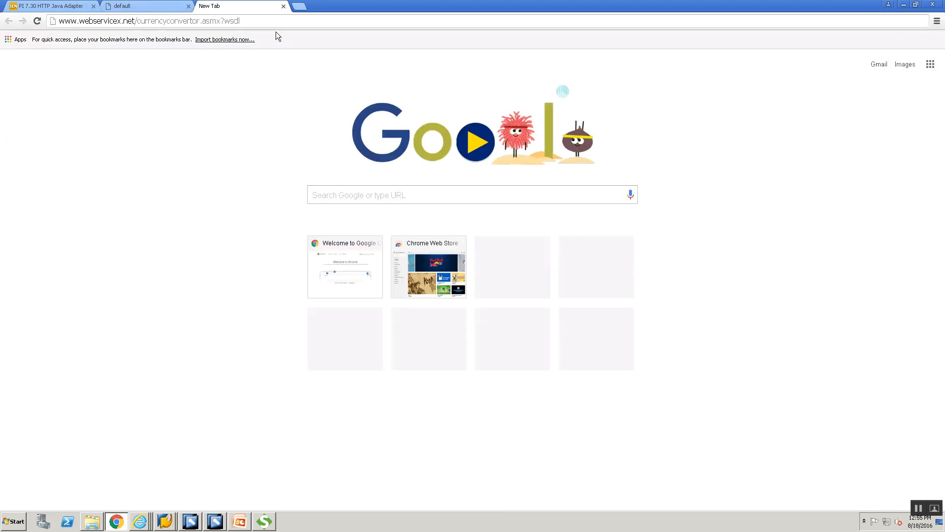
key(Return)
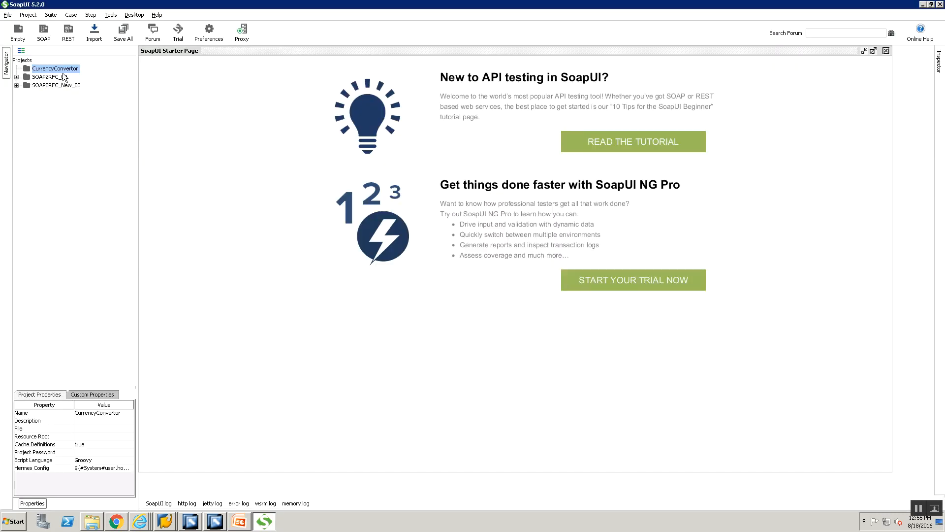
Step: Add a WSDL to the CurrencyConvertor project, pasting the currency convertor address
right_click(63, 71)
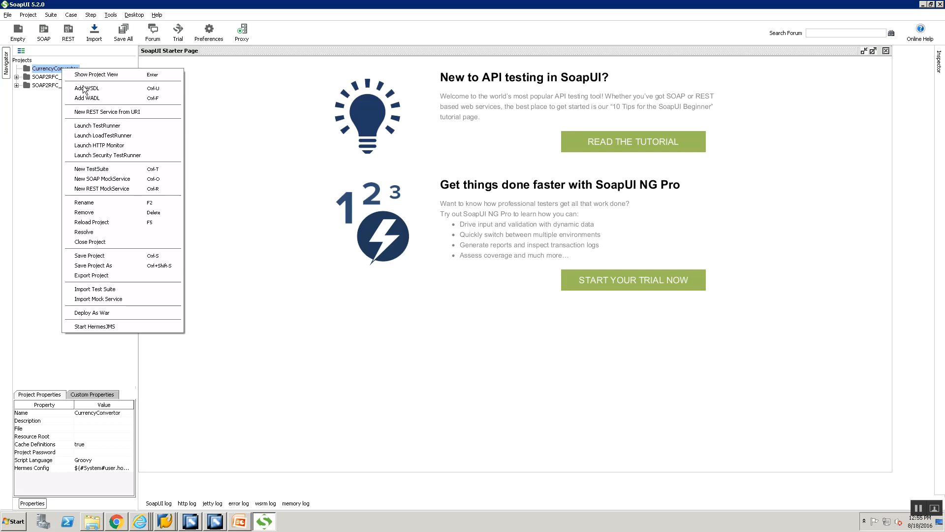
key(Return)
text(http://www.webservicex.net/currencyconvertor.asmx?wsdl)
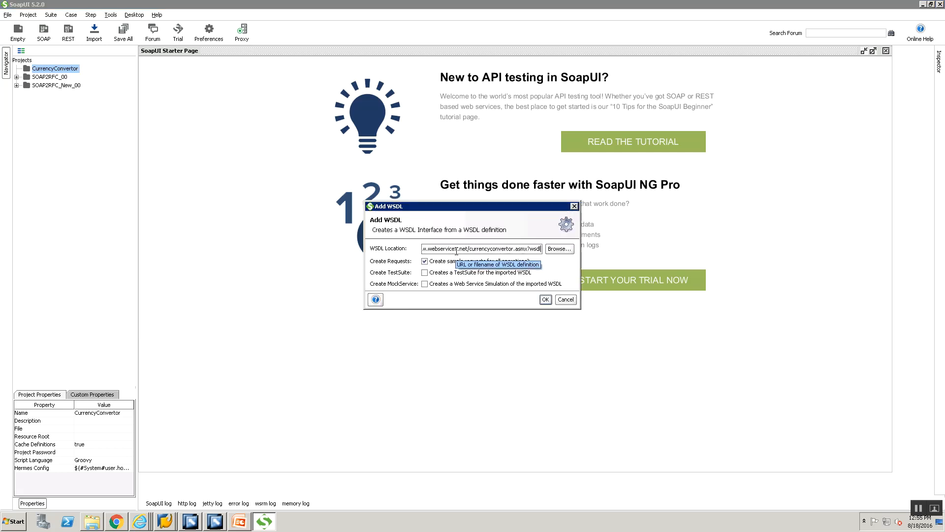
key(Home)
key(End)
key(Home)
click(546, 299)
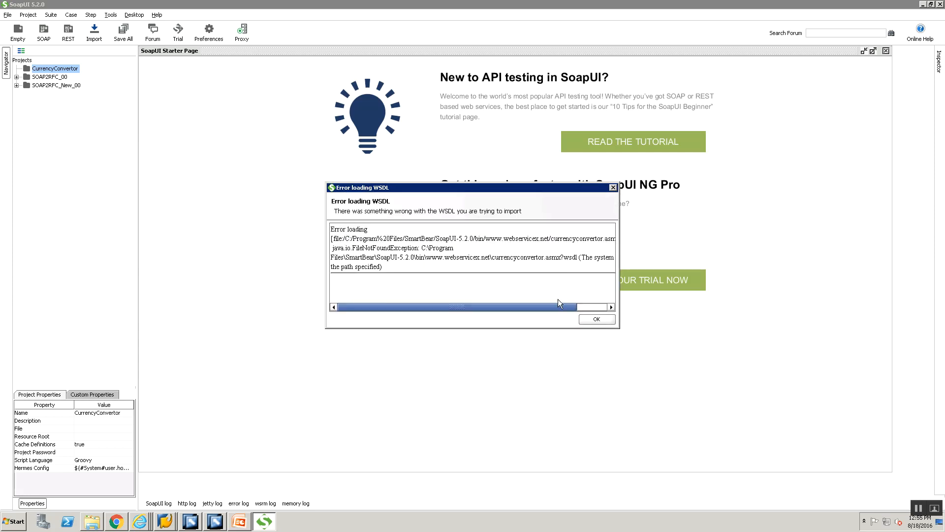
click(585, 320)
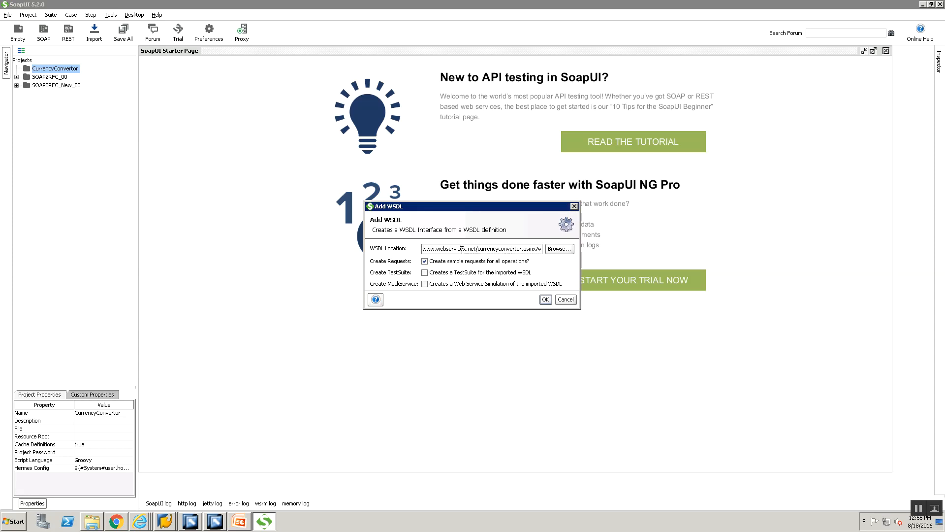
text(http://)
click(241, 525)
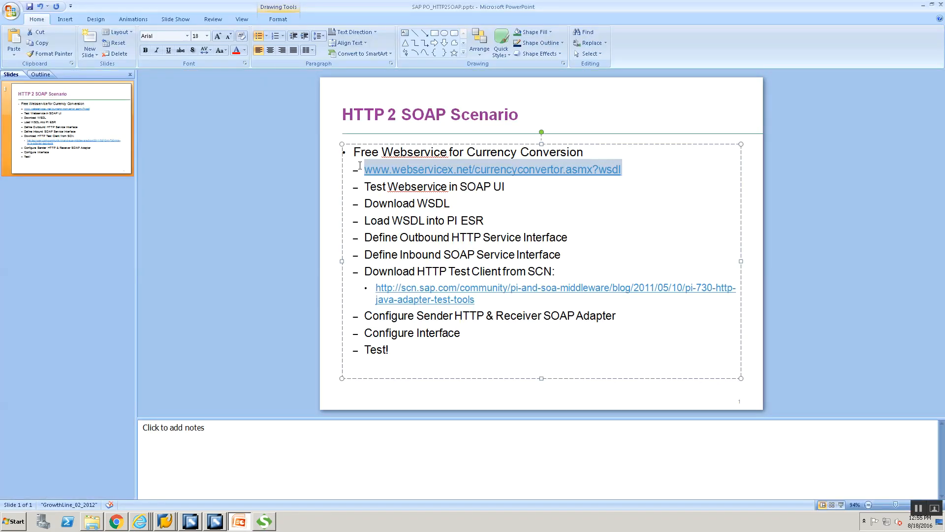
key(Left)
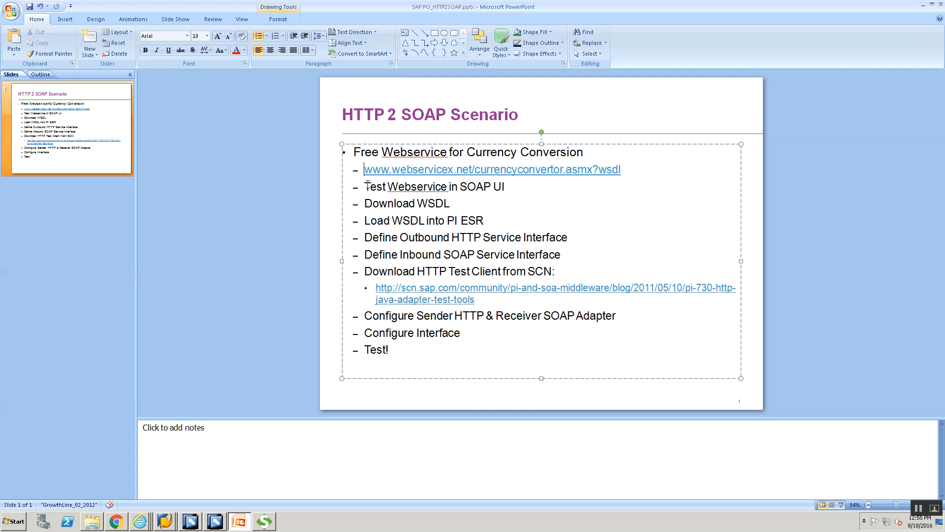
text(http://)
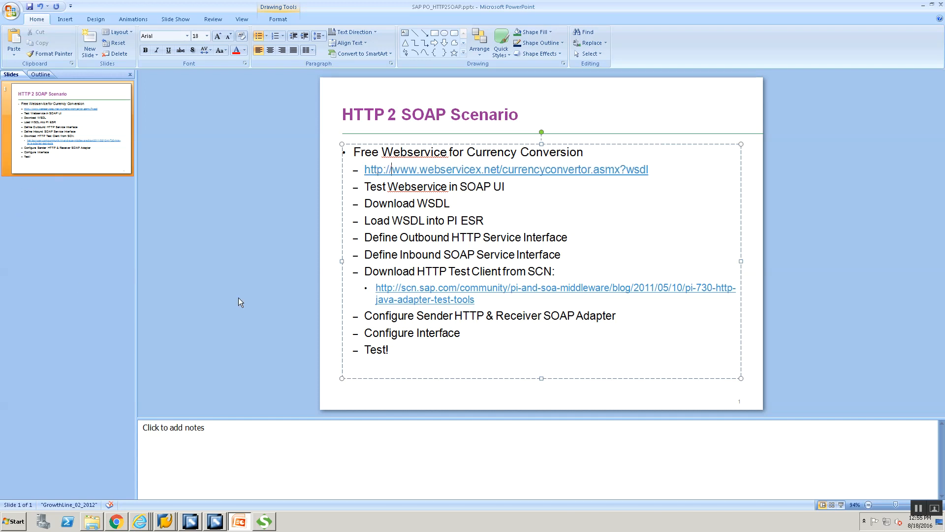
key(alt+Tab)
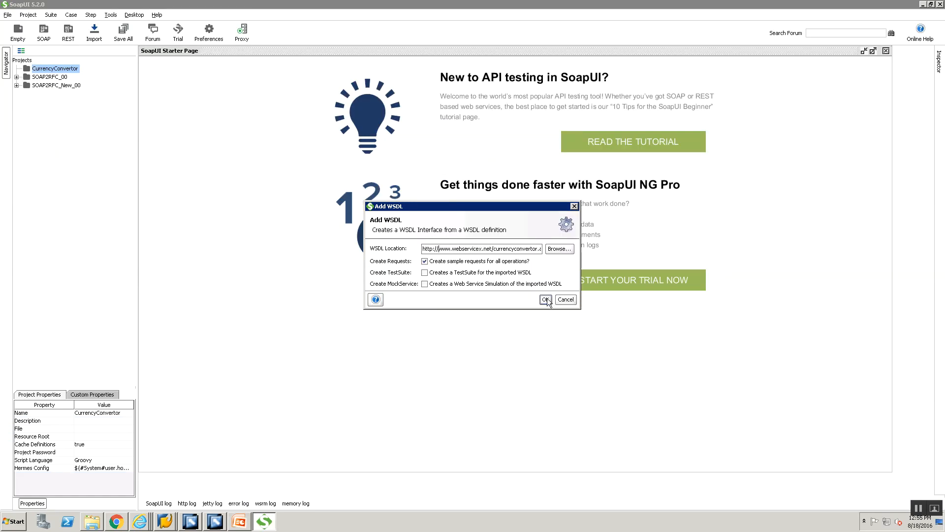
click(545, 299)
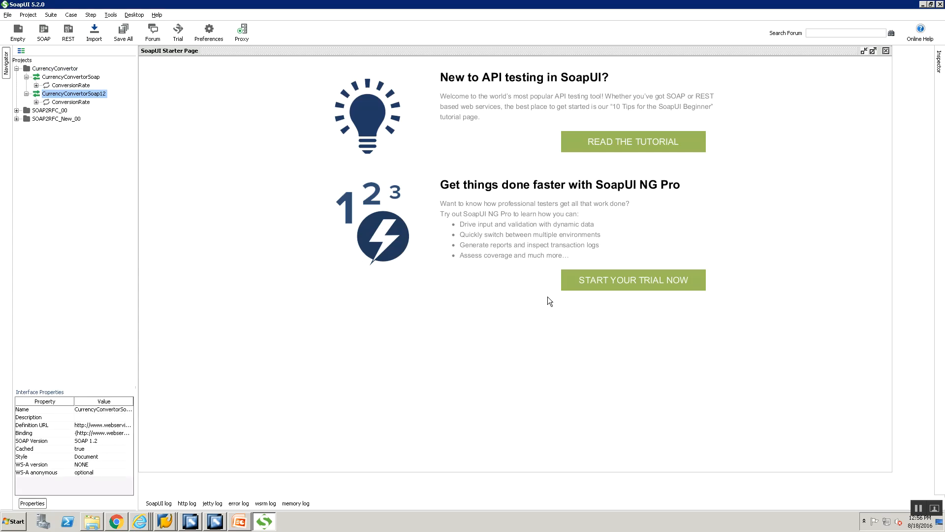
double_click(37, 94)
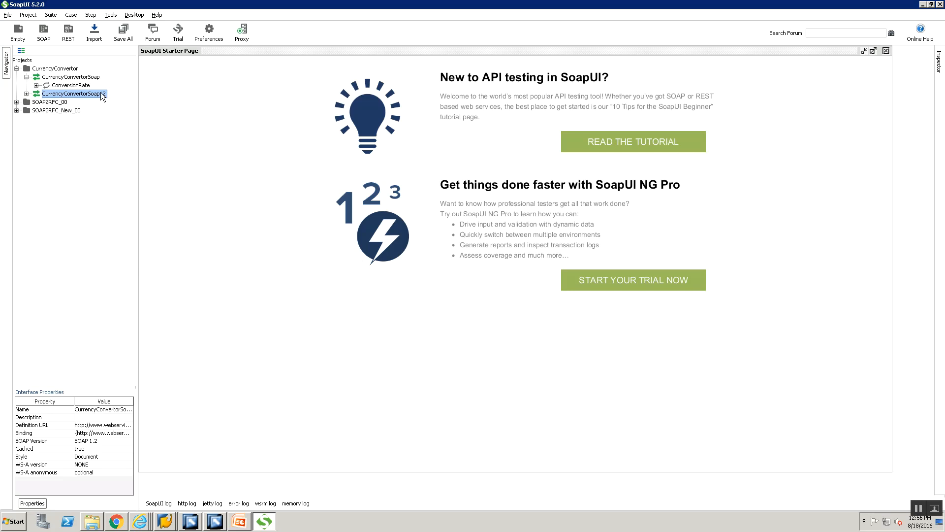
click(36, 85)
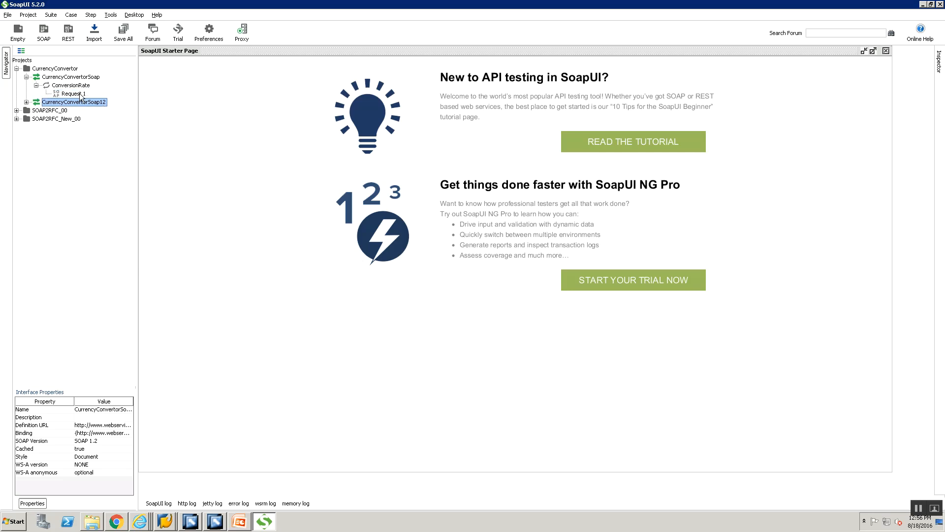
click(80, 94)
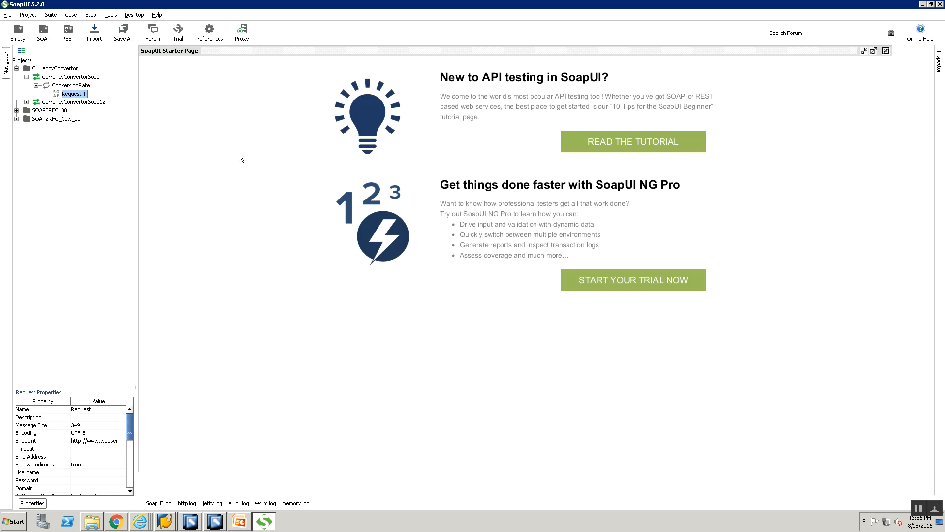
double_click(73, 94)
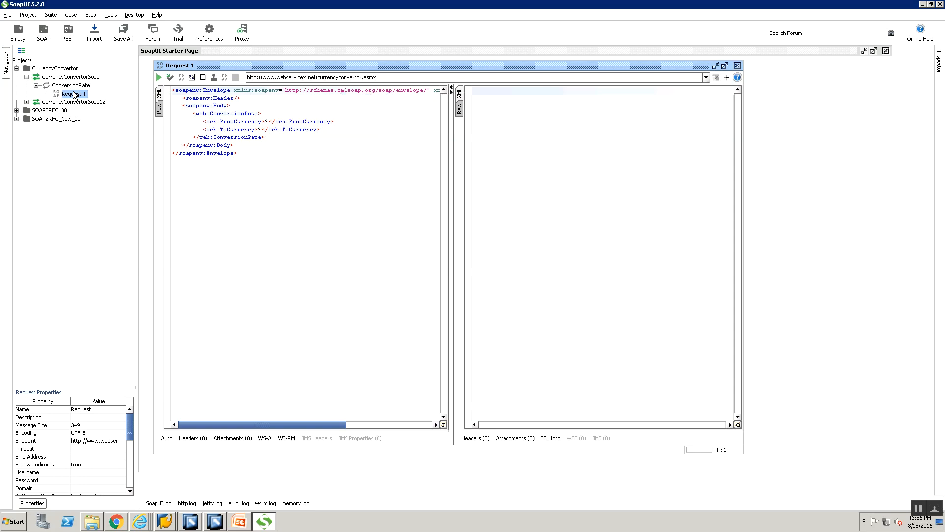
Step: Set FromCurrency to USD and ToCurrency to INR in Request 1 and submit it
click(721, 66)
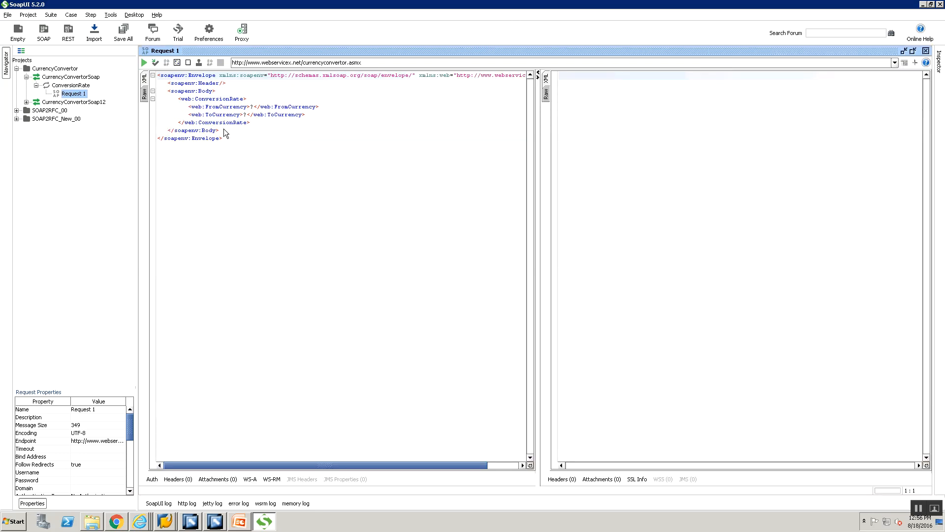
click(250, 107)
key(Delete)
text(USD)
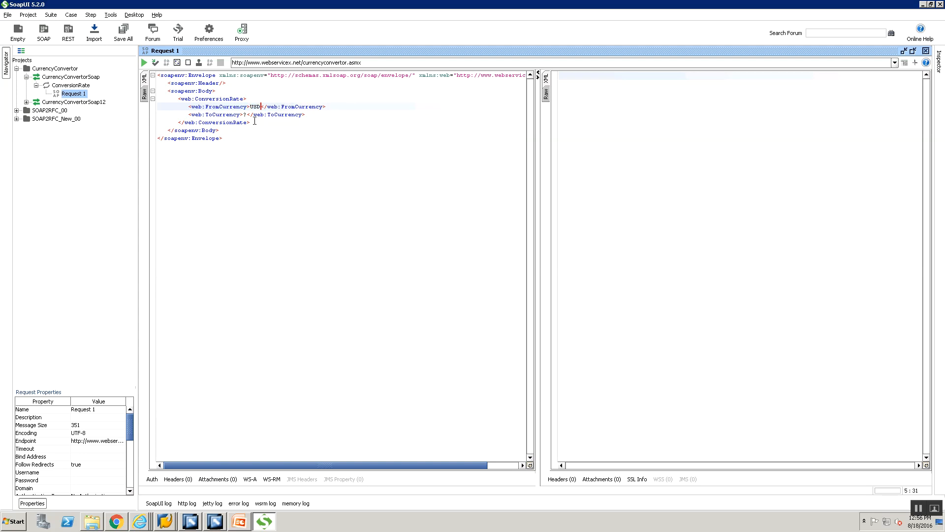
click(244, 114)
key(Delete)
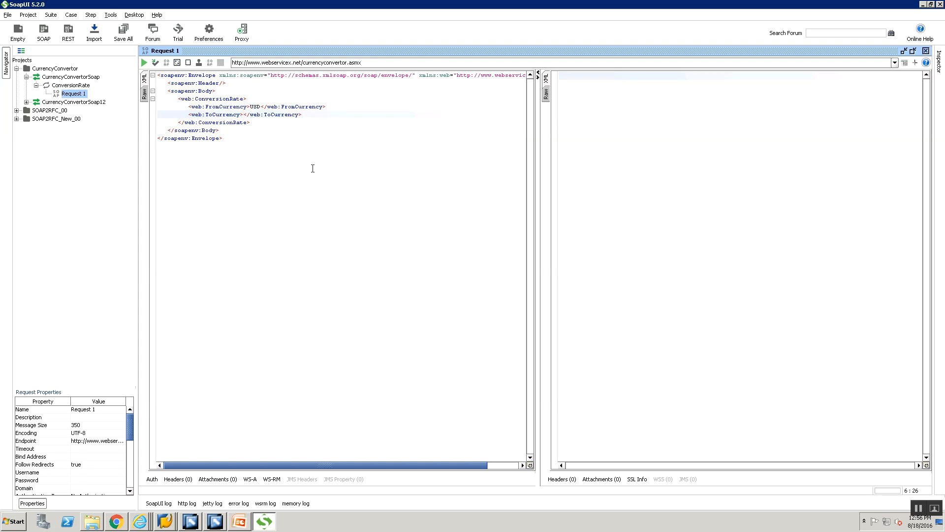
text(INR)
click(143, 62)
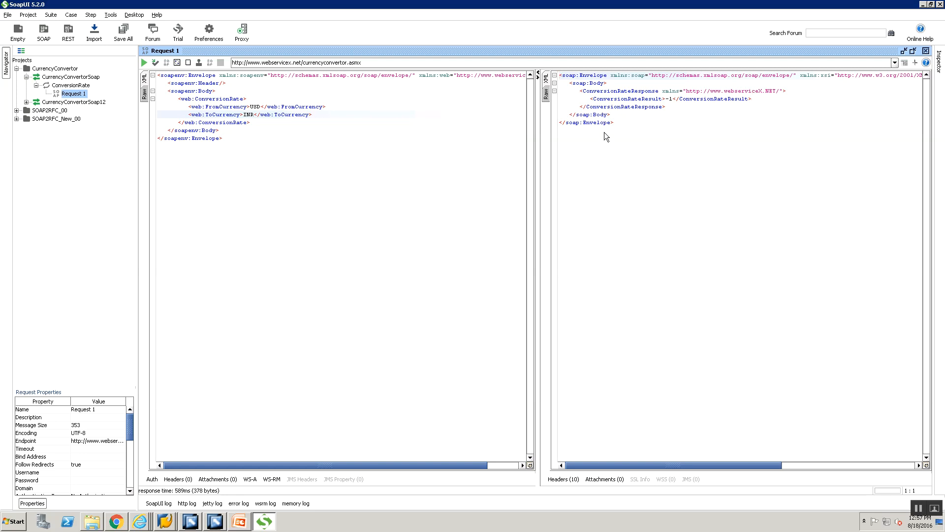
Step: Inspect the raw request's webserviceX.NET SOAPAction and endpoint address, then return to the slides
click(146, 91)
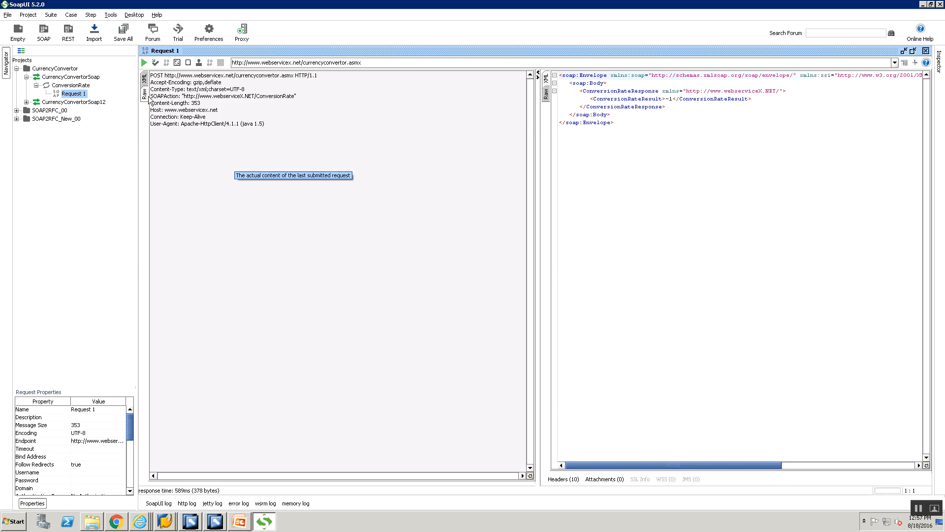
drag(183, 96, 290, 99)
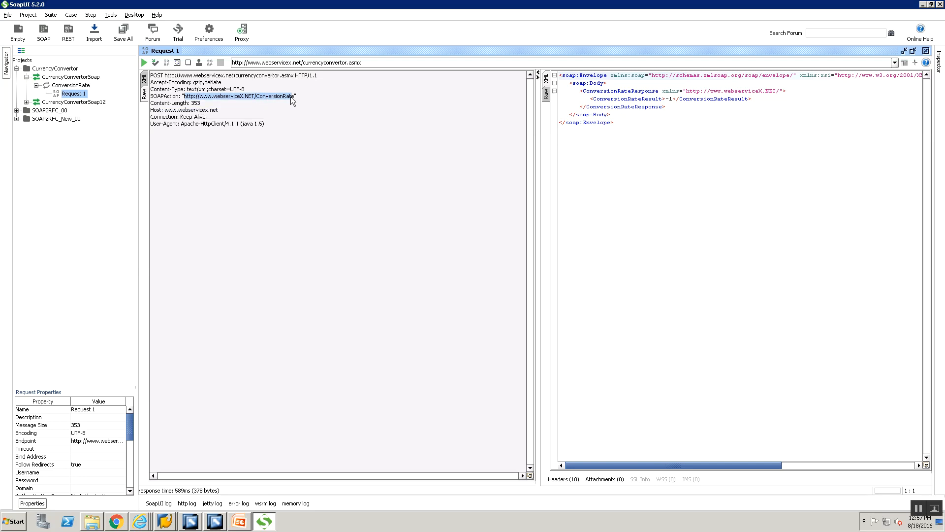
click(292, 62)
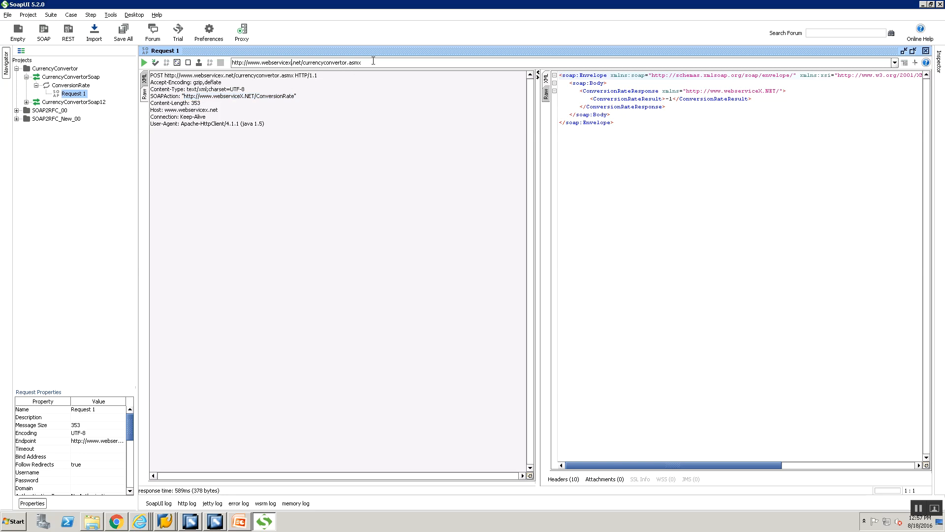
key(ctrl+a)
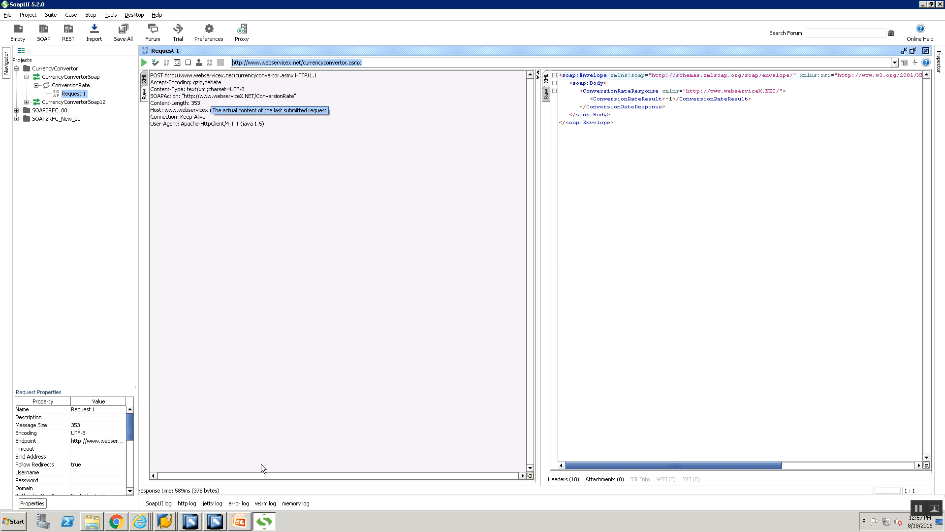
mouse_move(235, 525)
click(235, 501)
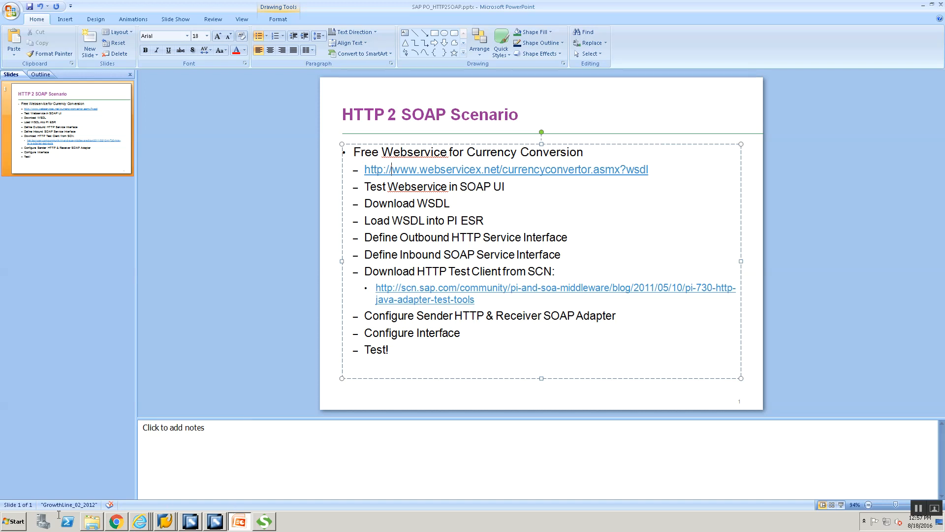
Step: Close Chrome's WSDL tab and switch to the Communication Channel Monitor window
click(118, 522)
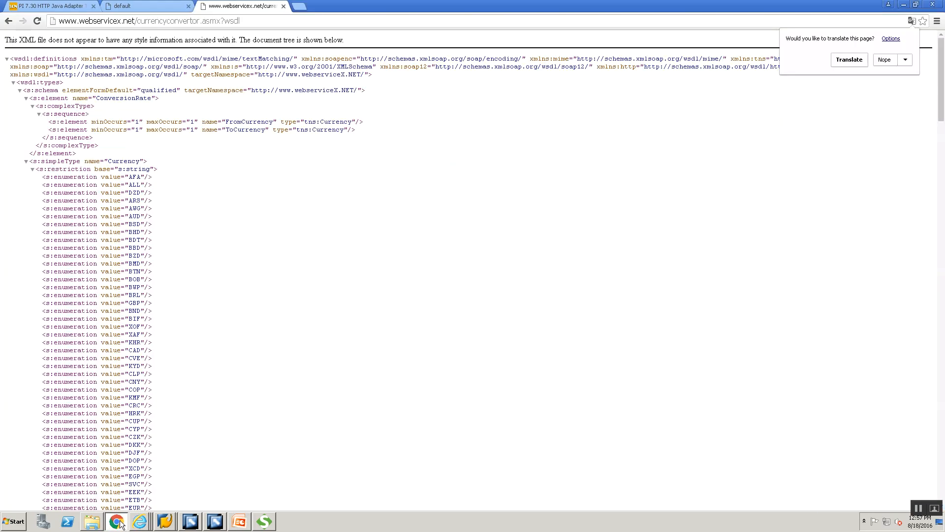
click(283, 6)
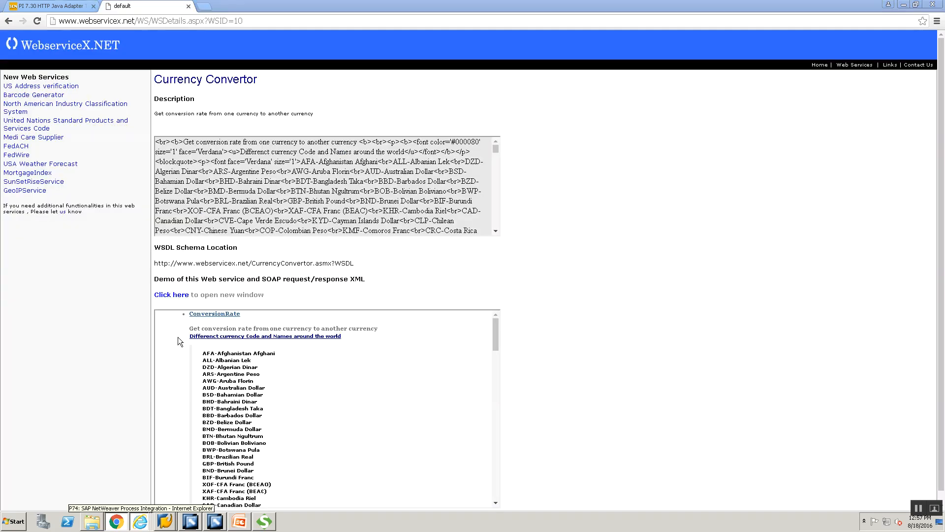
mouse_move(134, 524)
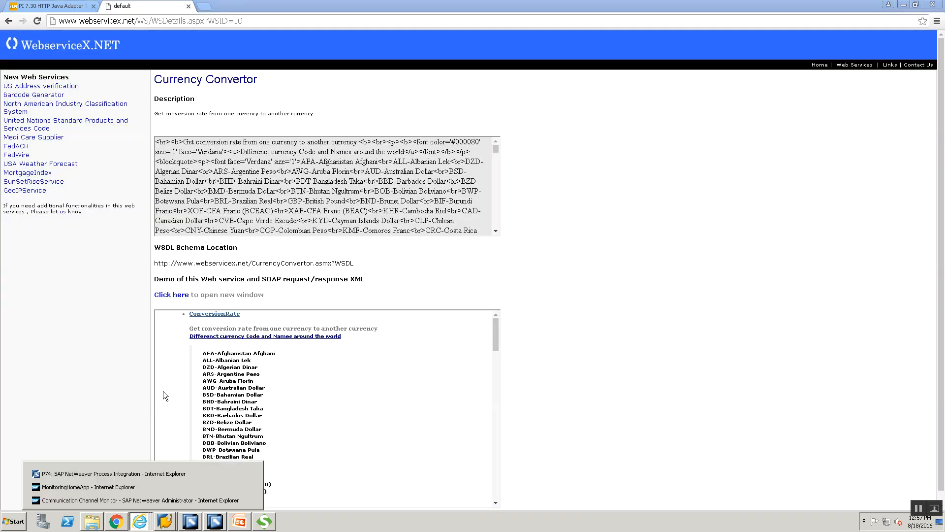
click(140, 500)
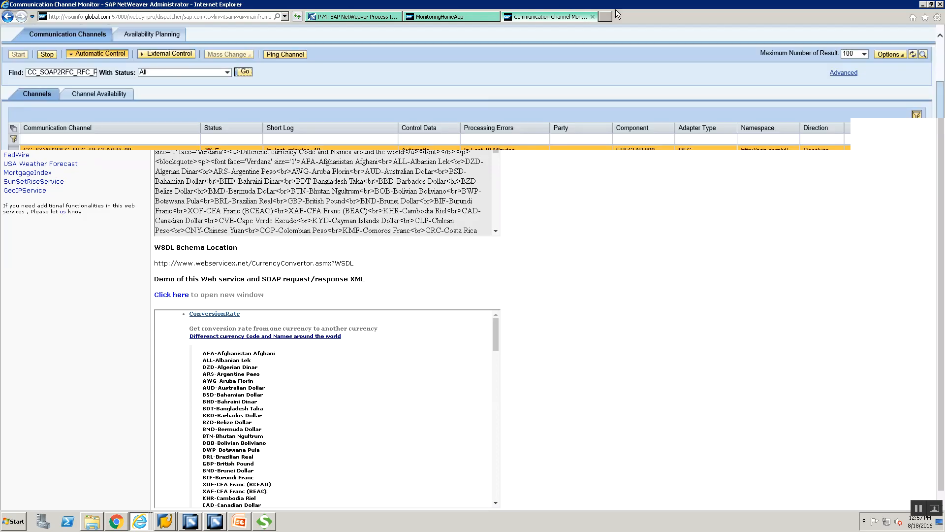
Step: Close both monitoring tabs, open a blank tab, and select the slide's WSDL address
click(593, 17)
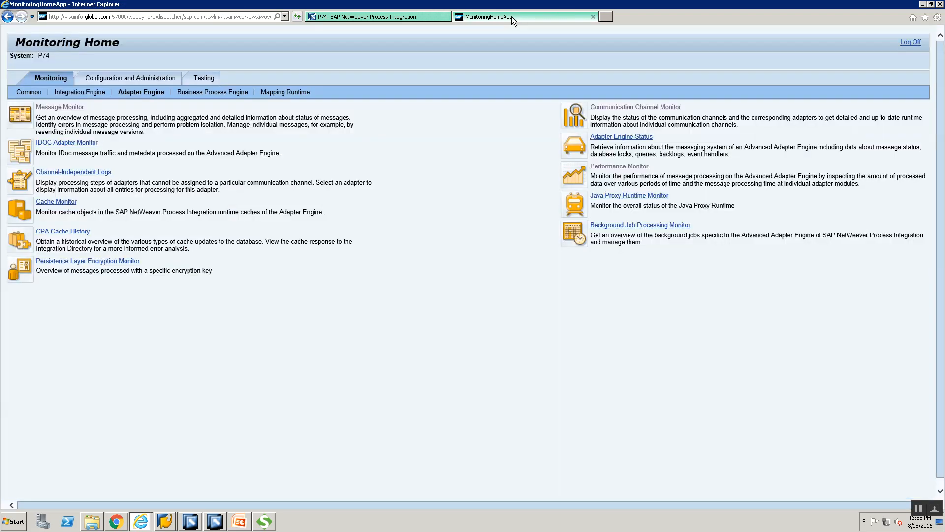
click(594, 16)
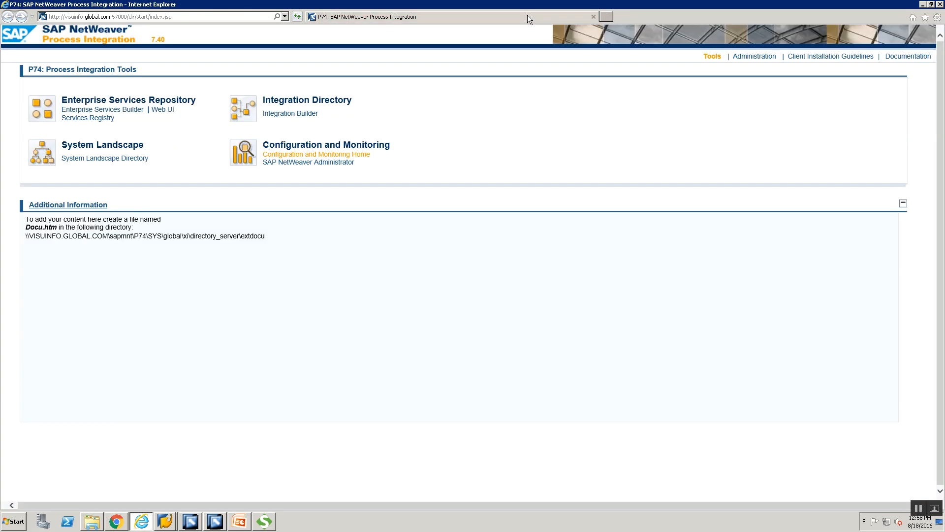
click(605, 17)
key(alt+Tab)
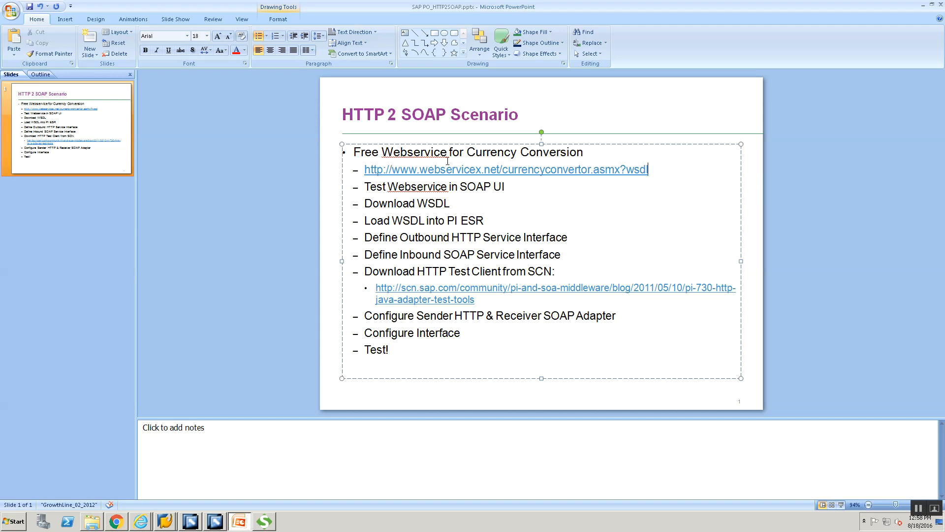
drag(447, 161, 360, 176)
key(ctrl+c)
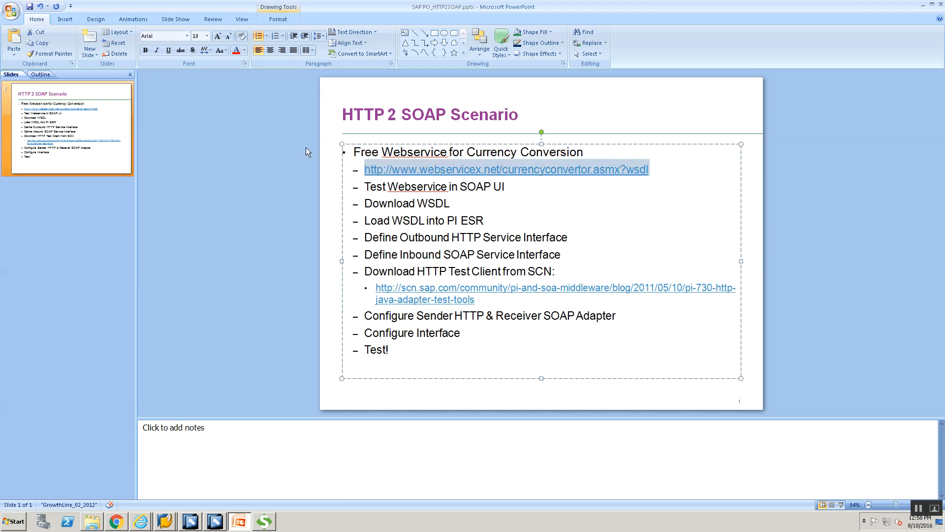
key(alt+Tab)
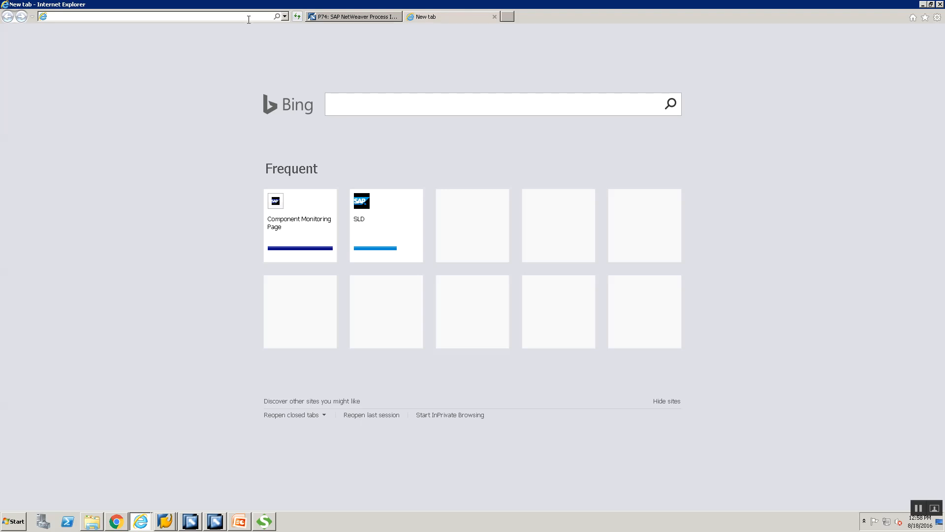
Step: Load the webservicex currencyconvertor.asmx?wsdl address in the new Internet Explorer tab
key(ctrl+v)
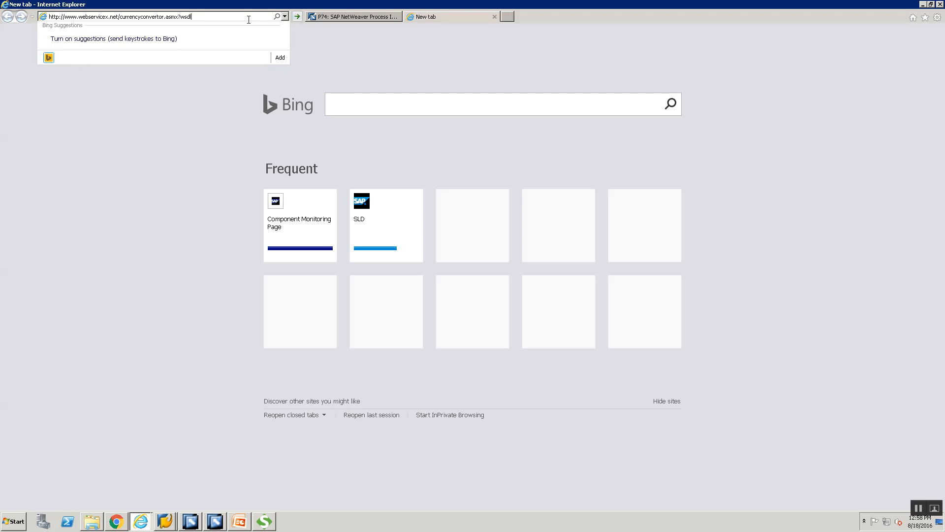
key(Return)
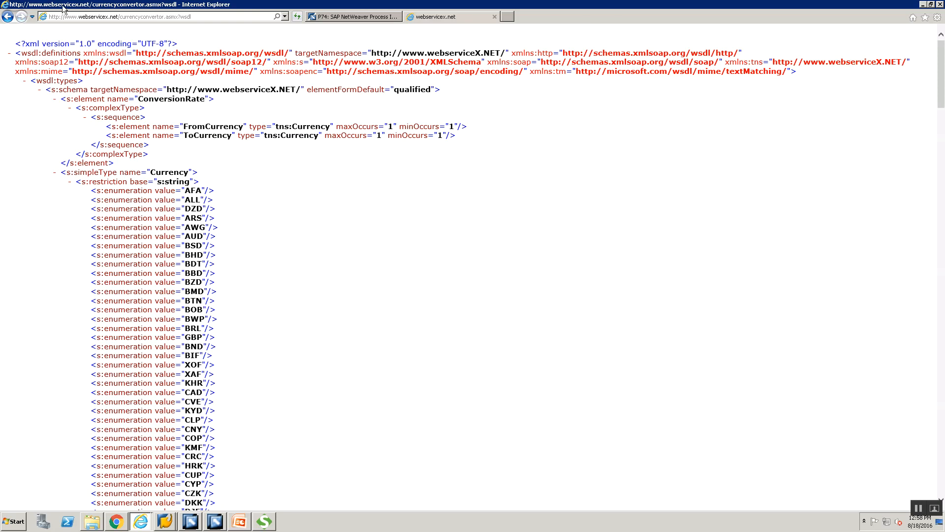
key(alt+f)
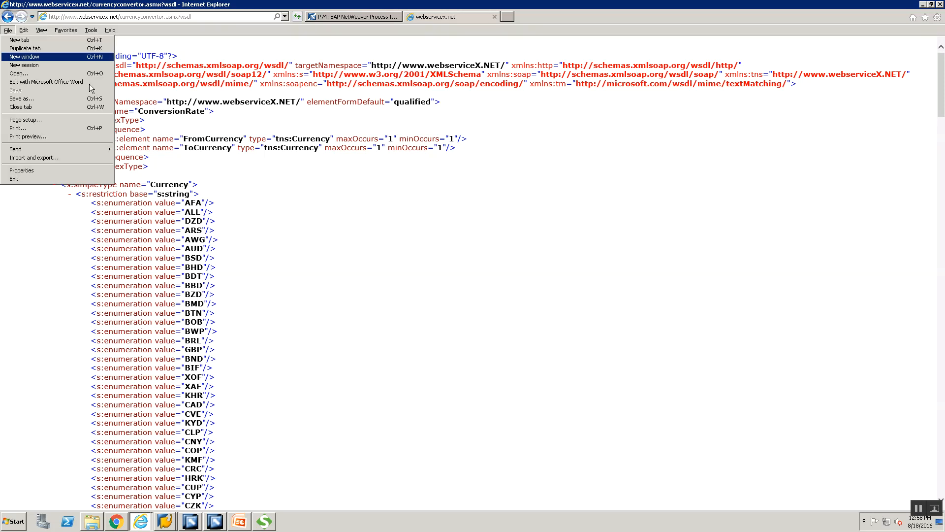
Step: Save the WSDL page as CurrencyConvertor.wsdl in the desktop Training folder
click(43, 98)
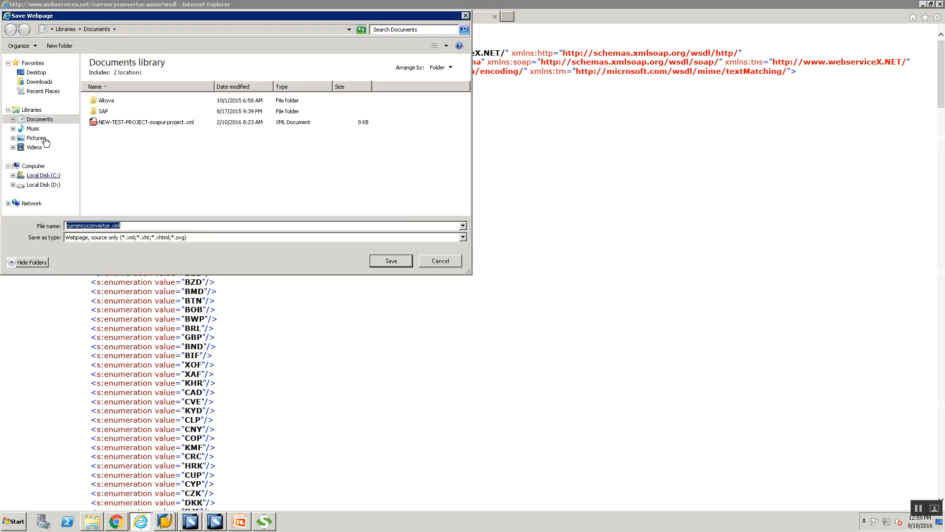
click(43, 74)
double_click(248, 91)
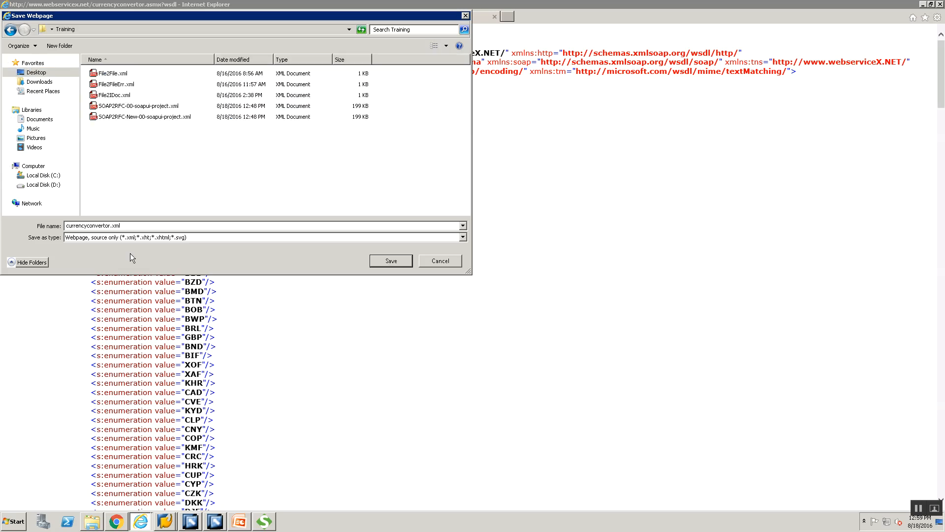
click(134, 228)
text(CurrencyConvertor.wsdl")
key(Return)
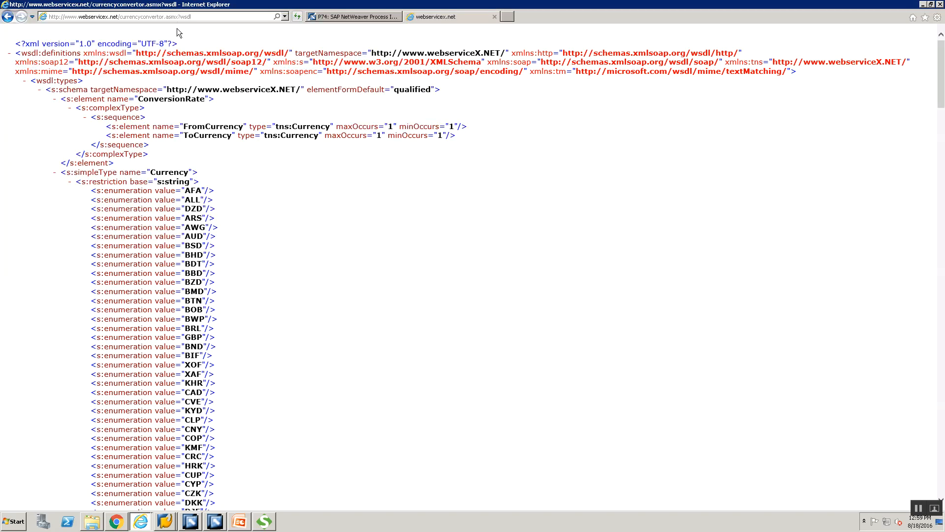
Step: Reopen the Save As dialog to check the saved file, then cancel it
key(alt+f)
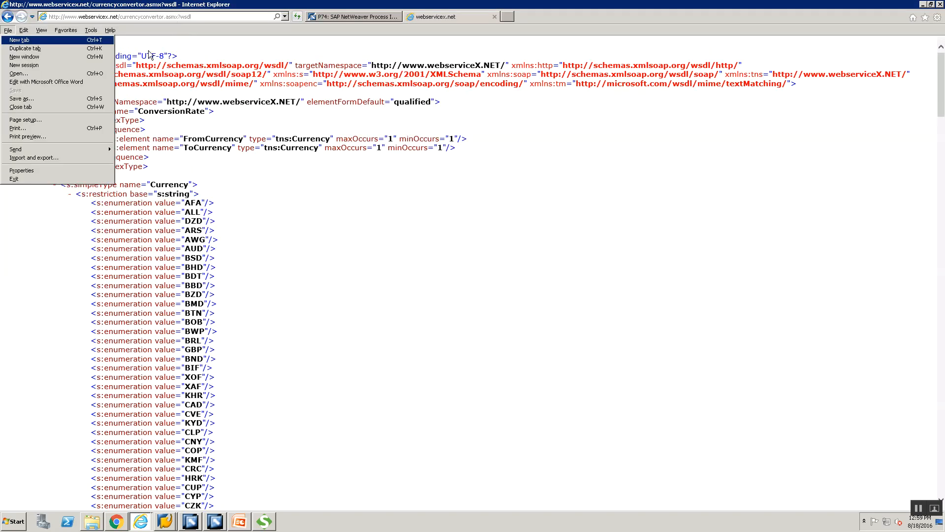
click(60, 98)
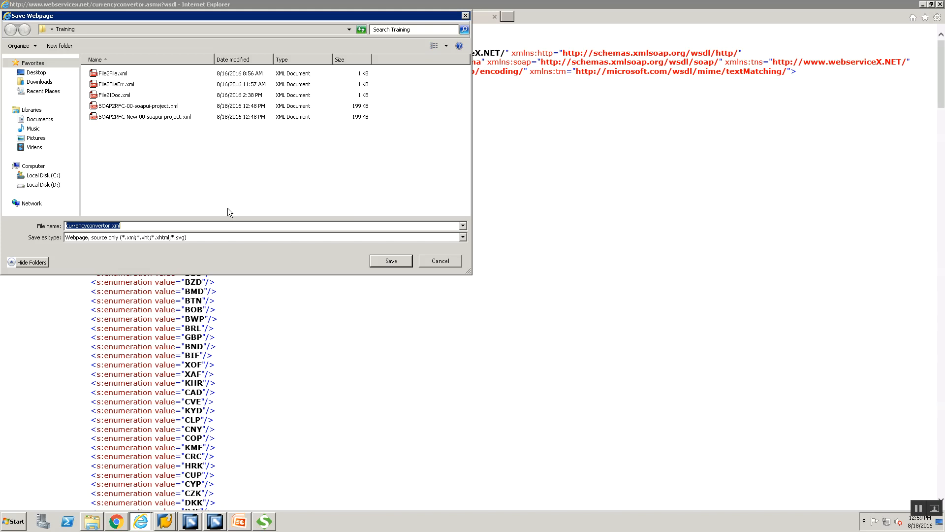
click(458, 261)
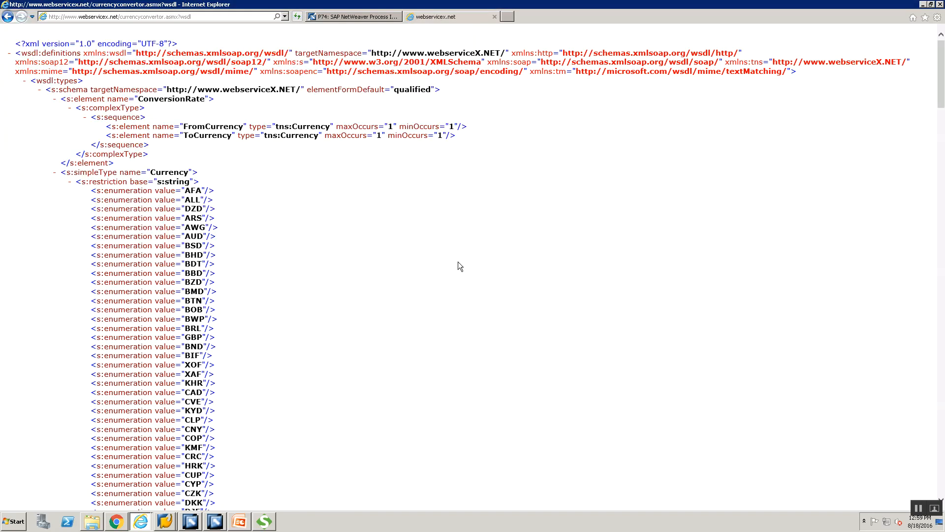
mouse_move(221, 523)
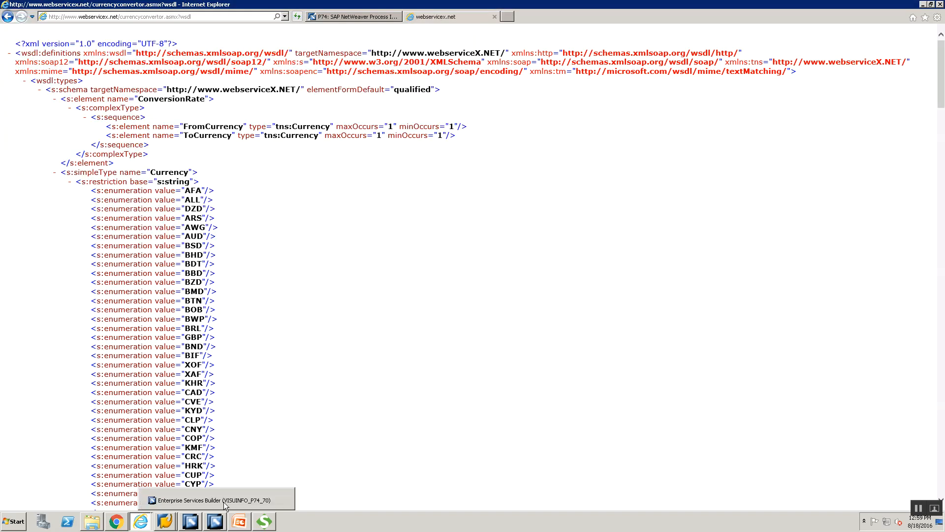
Step: In Enterprise Services Builder, collapse SOAP2RFC_00 and close the SIOS_SOAP2RFC_00 service interface
click(224, 501)
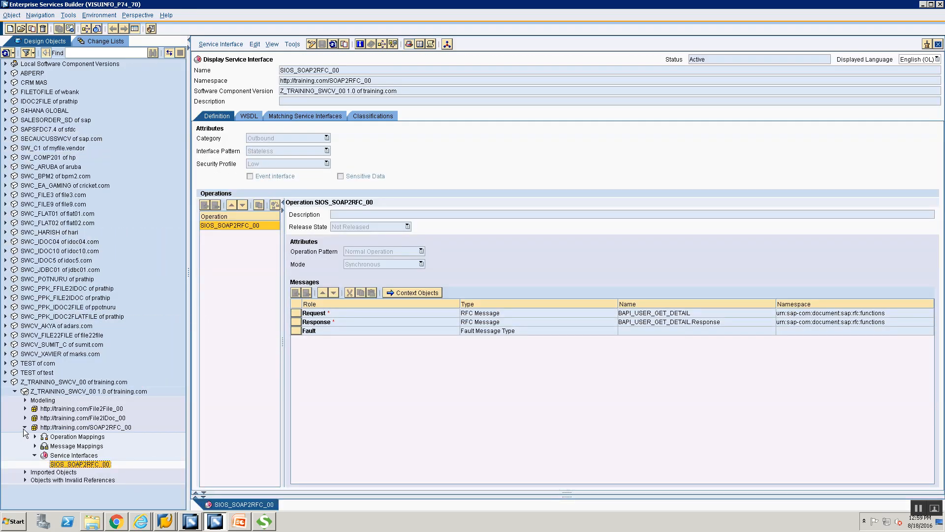
click(24, 427)
click(938, 45)
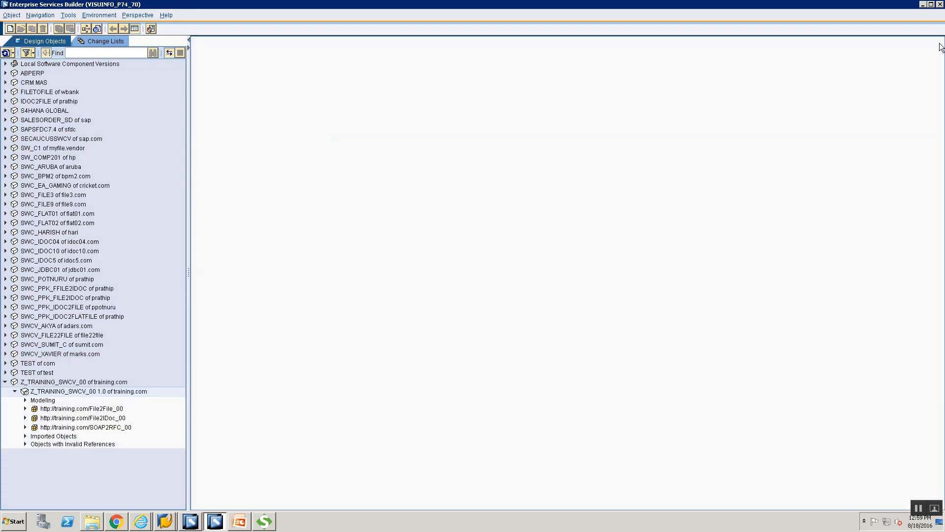
click(71, 411)
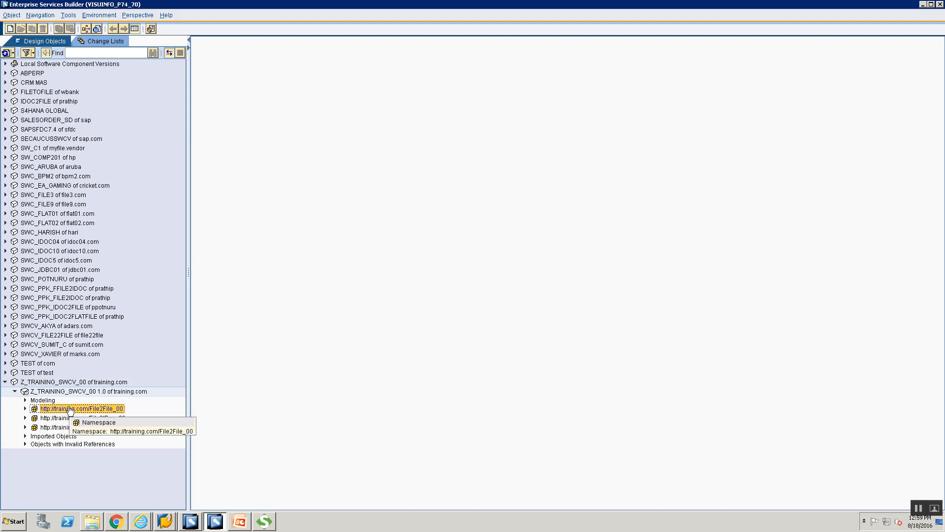
right_click(70, 410)
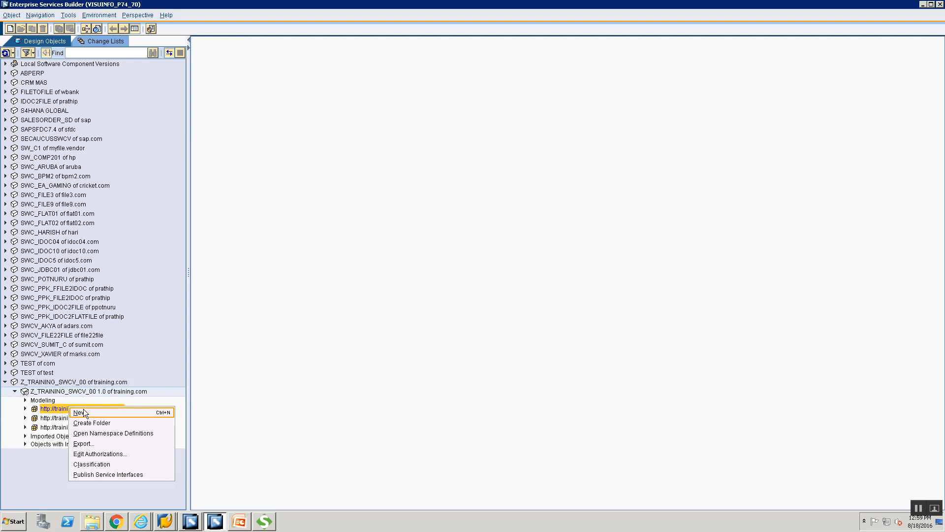
key(Return)
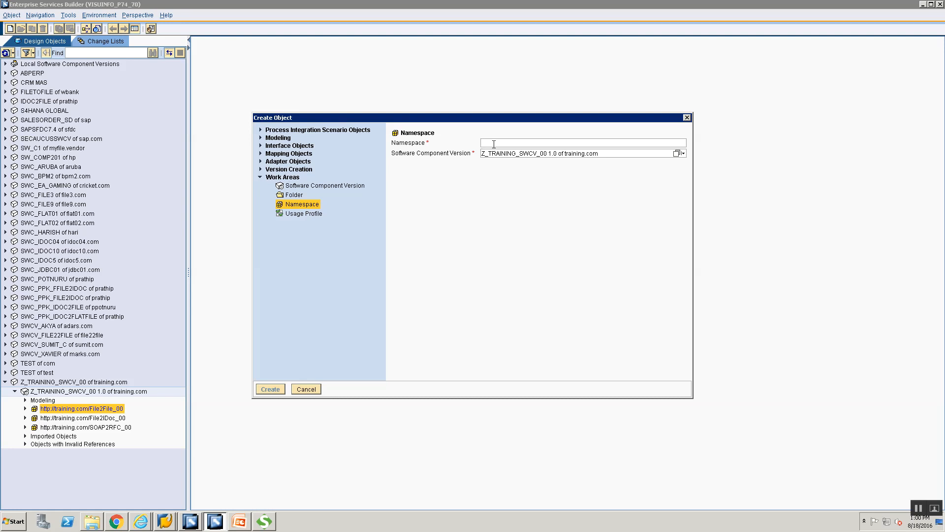
text(h)
text(ttp://trainin)
text(g.com/)
text(SOAp)
key(BackSpace)
key(BackSpace)
key(BackSpace)
key(BackSpace)
text(HTT)
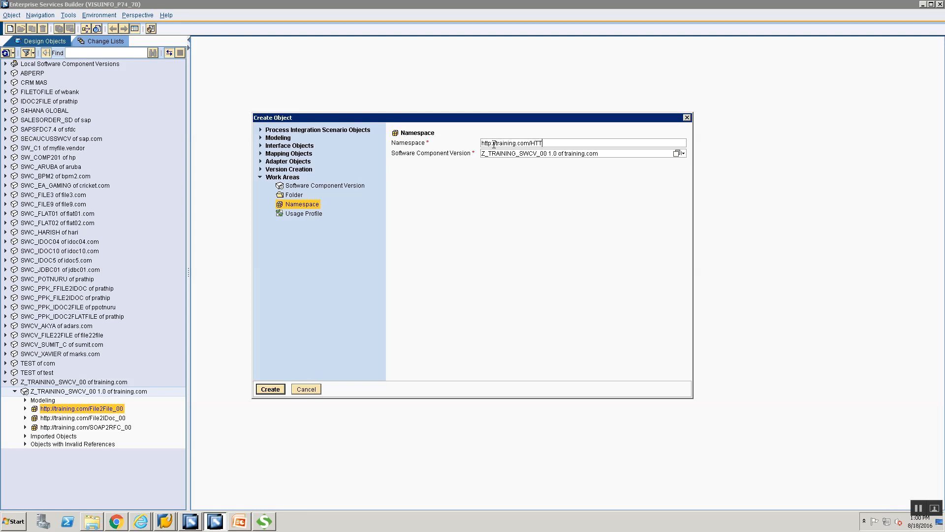
text(P2RFC_0)
text(0)
key(BackSpace)
key(BackSpace)
text(SOAP)
click(262, 391)
Step: Describe it as 'Namespace for HTTP 2 SOAP Scenario', save, and close the namespace editor
click(609, 153)
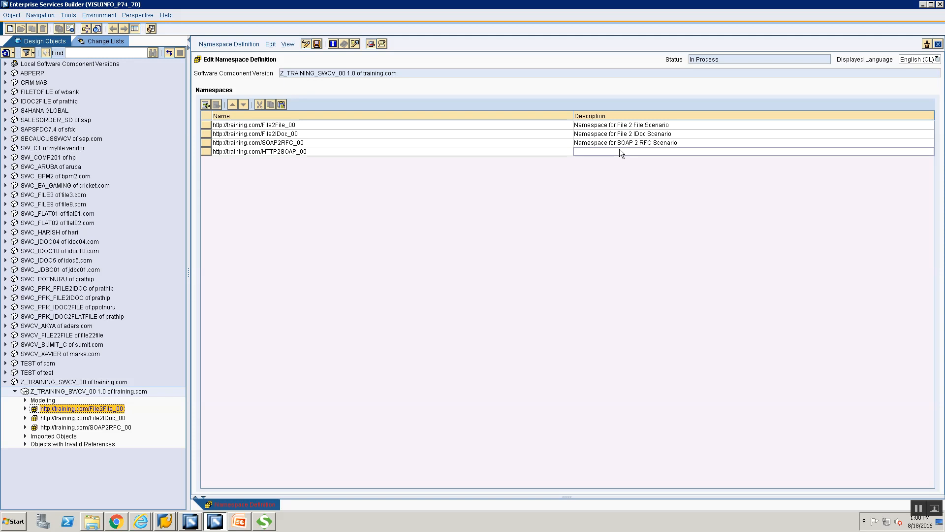
click(619, 149)
text(Names)
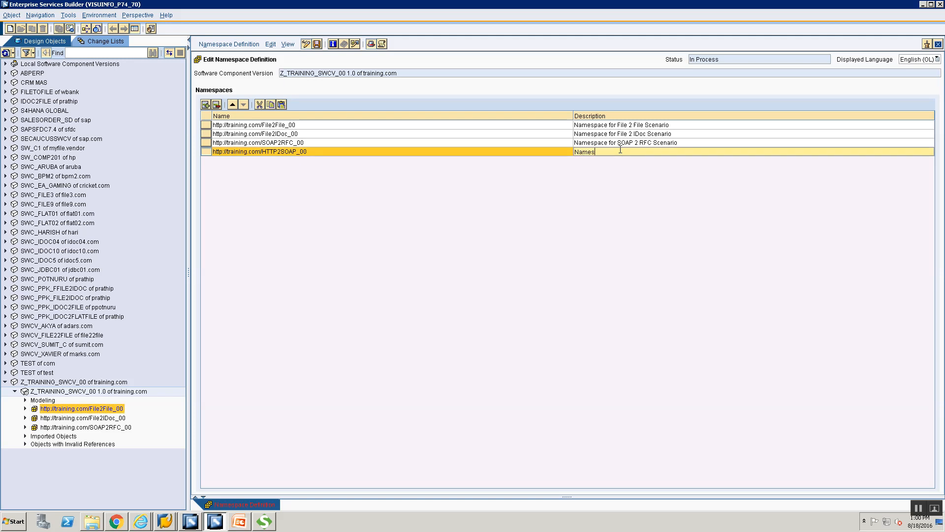
text(pace for HTTP 2 SOAP Scenario)
key(ctrl+s)
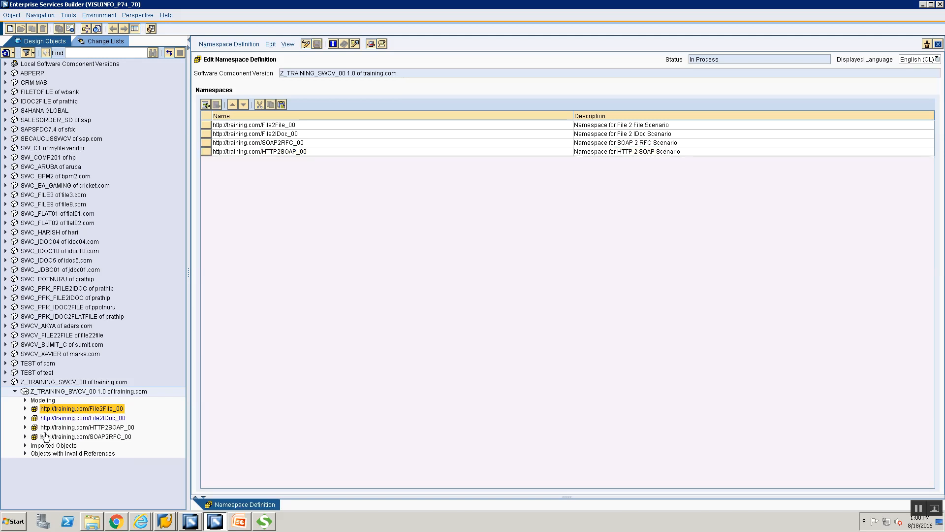
click(25, 436)
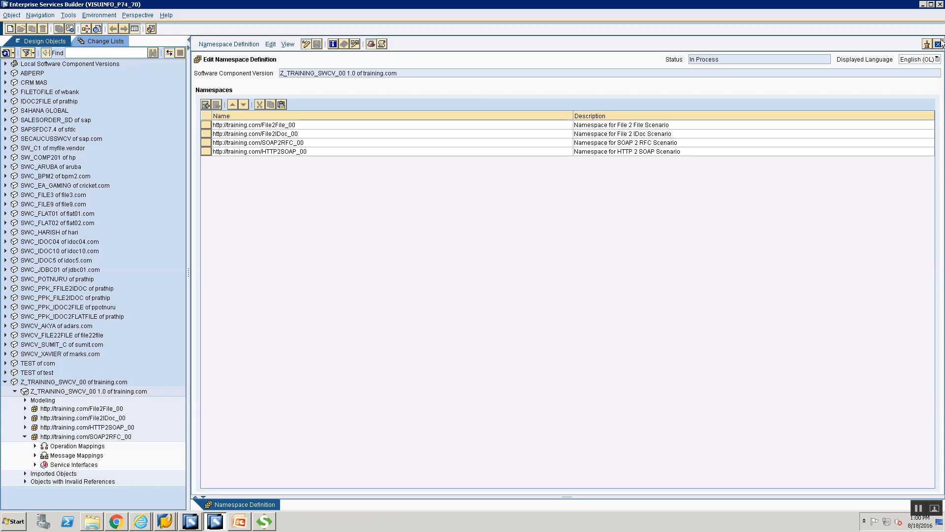
click(938, 44)
click(25, 436)
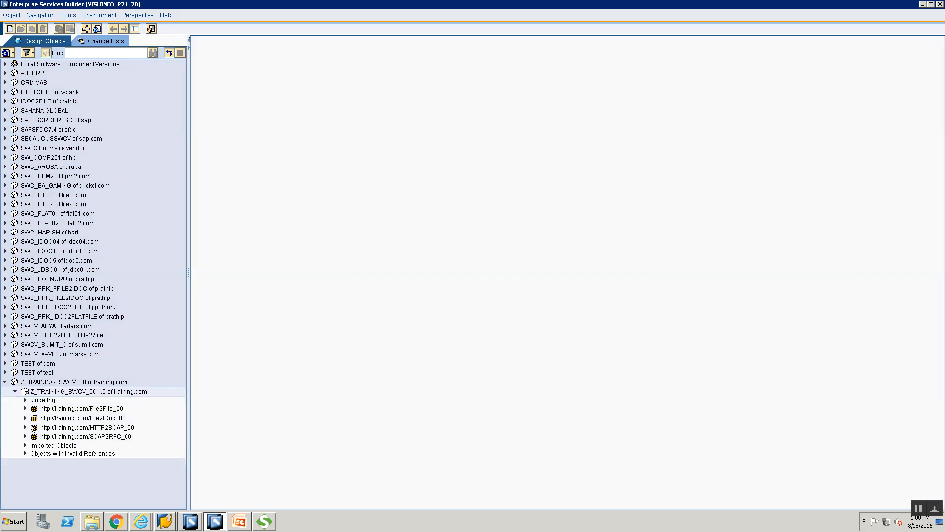
Step: Start a new External Definition object in the HTTP2SOAP_00 namespace
click(26, 427)
click(61, 428)
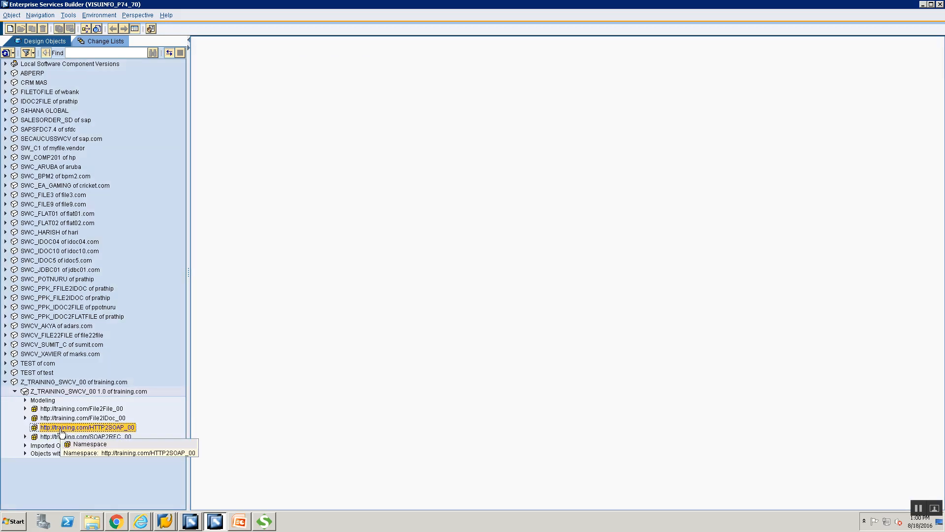
right_click(61, 433)
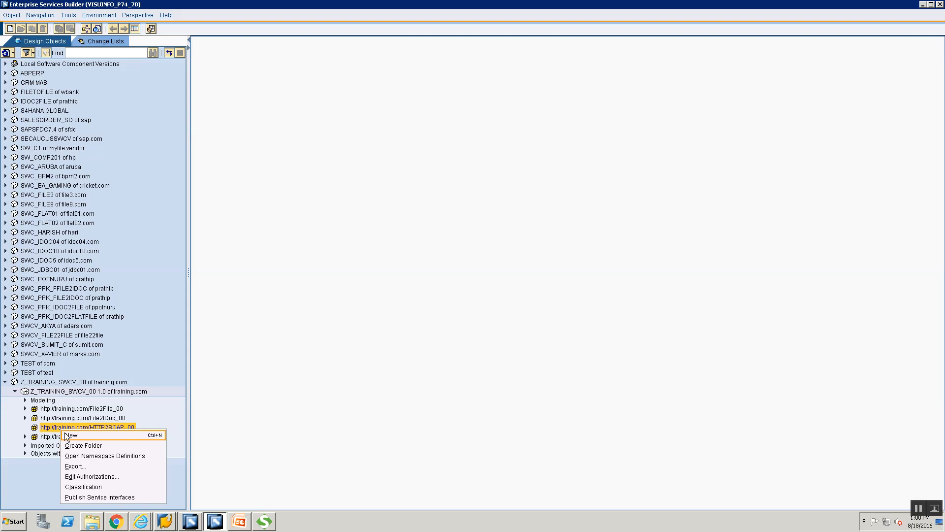
click(69, 435)
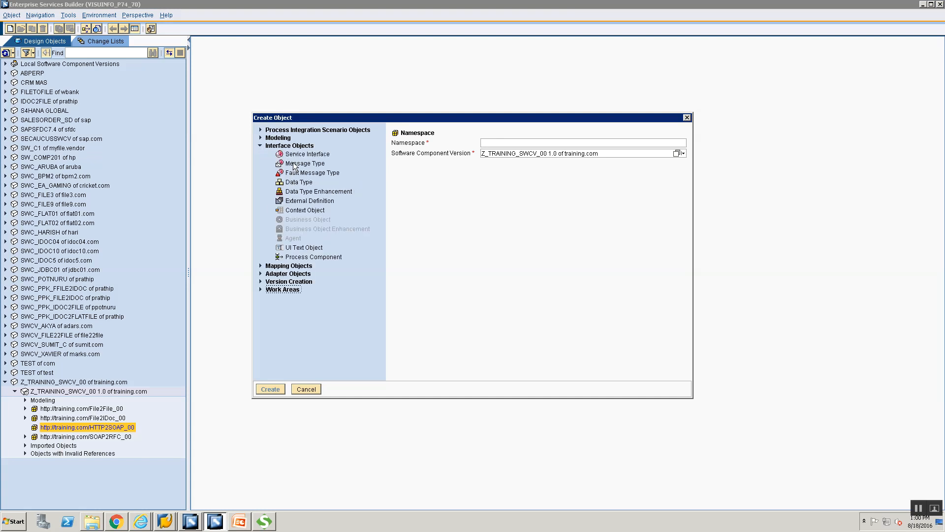
click(289, 204)
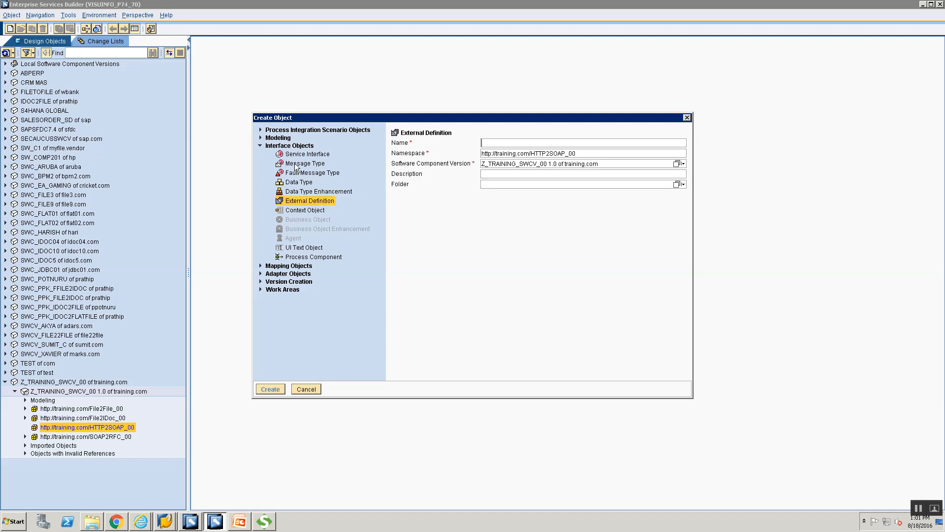
Step: Name it ED_CurrencyConvertor_WSDL and create it in HTTP2SOAP_00
click(500, 144)
text(ED)
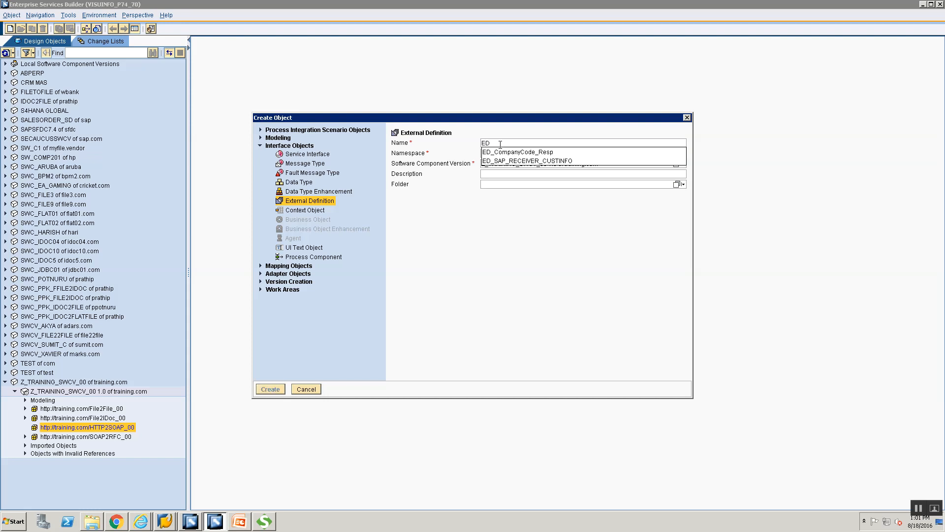
text(_Curre)
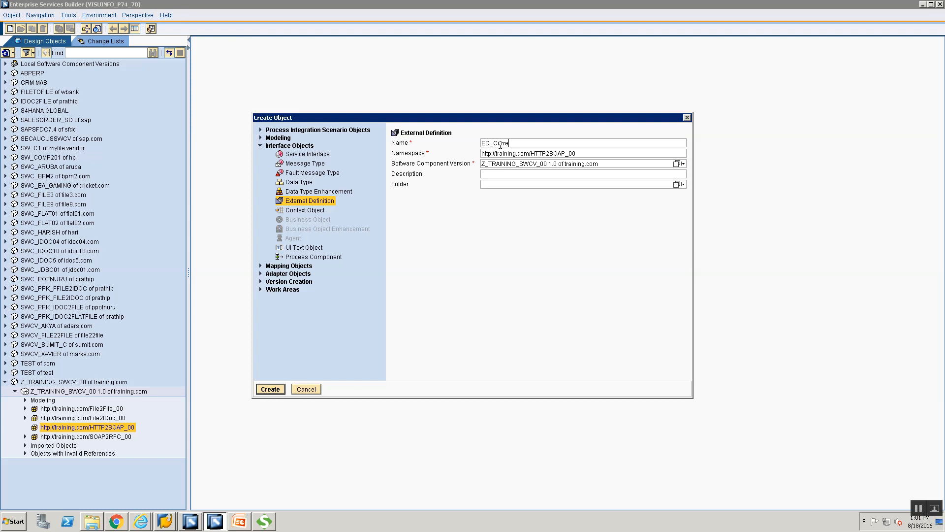
text(ncyConvertor_WSDL)
click(563, 153)
click(272, 389)
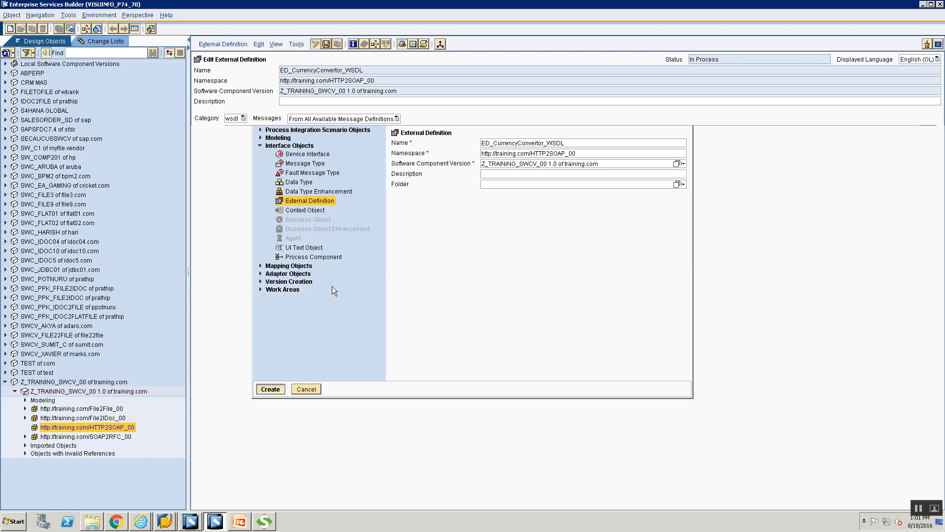
click(233, 120)
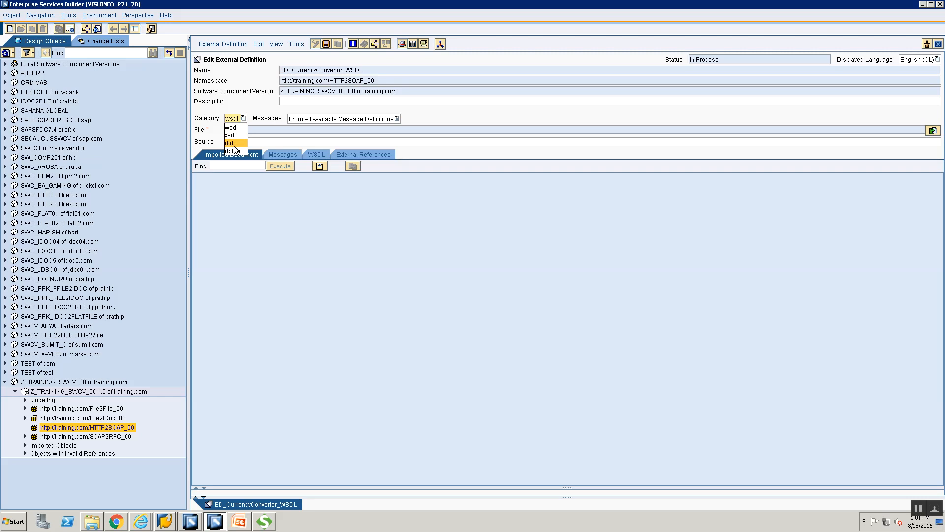
click(337, 131)
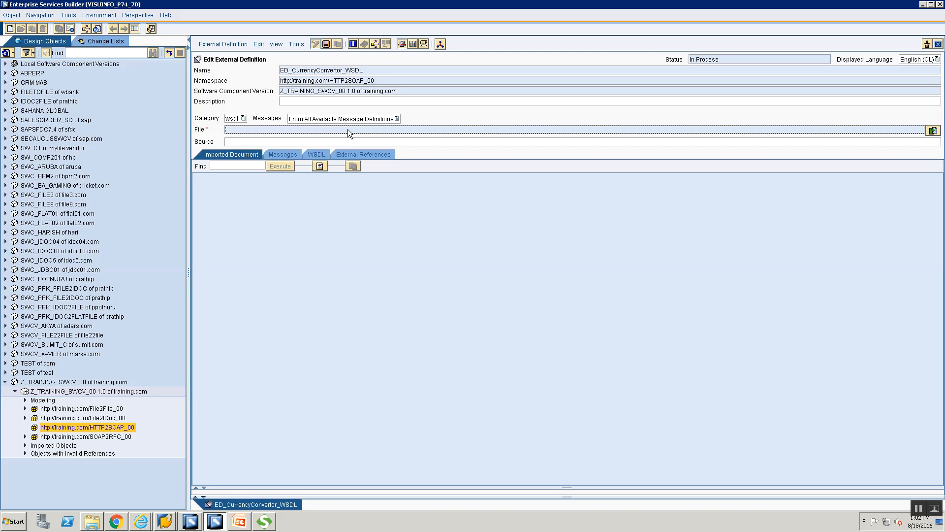
click(232, 118)
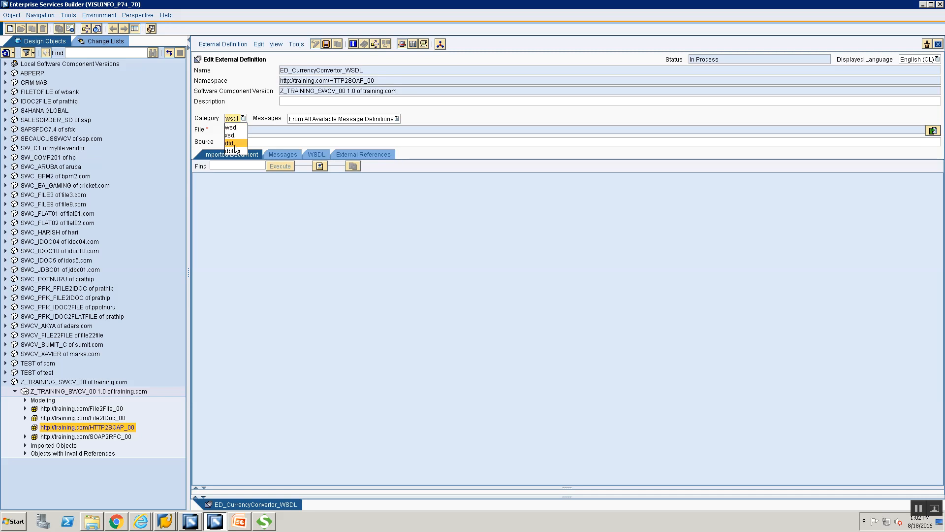
click(277, 202)
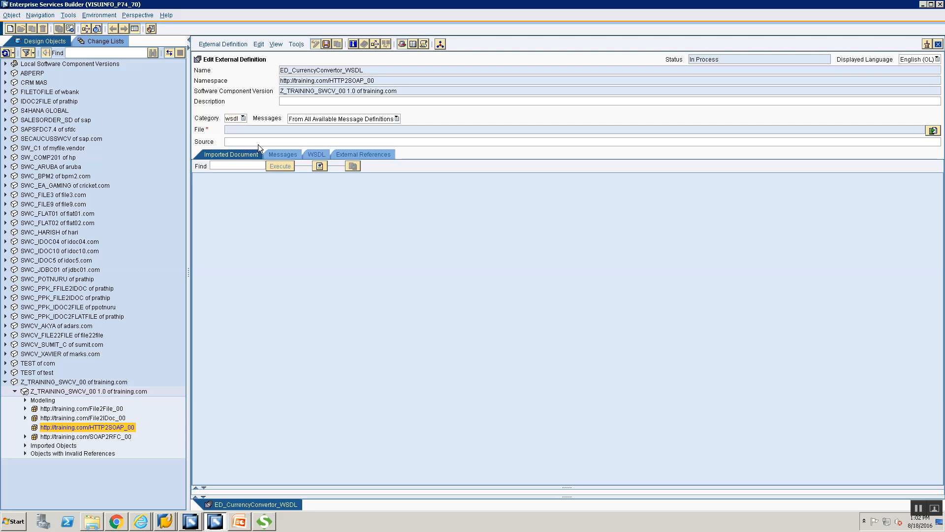
click(234, 119)
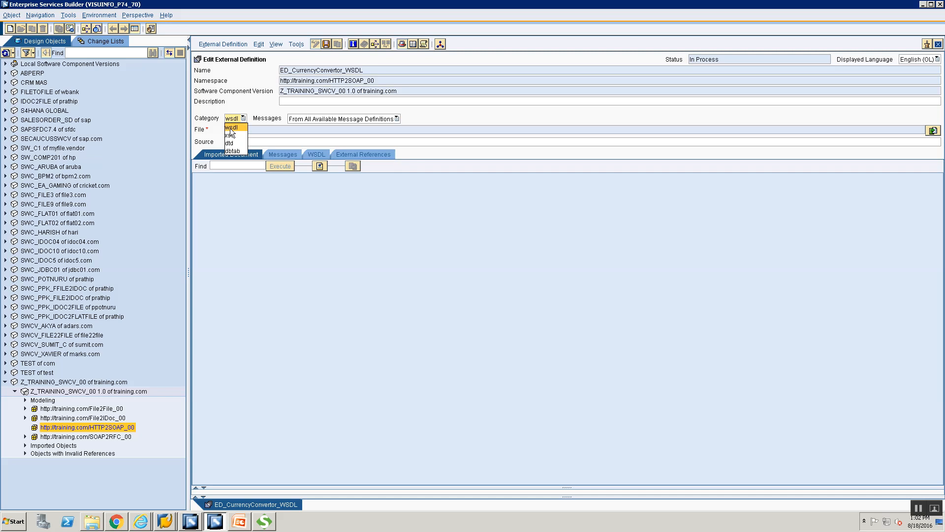
click(231, 128)
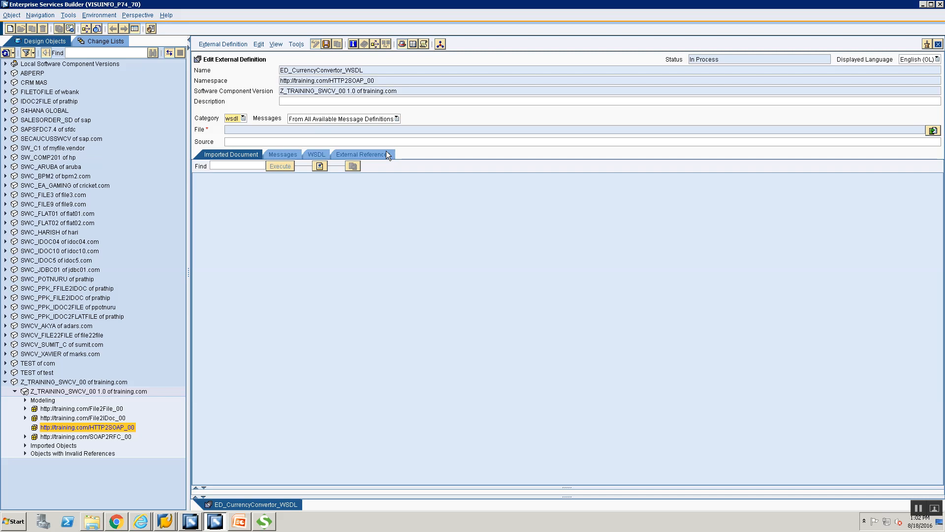
Step: Pick CurrencyConvertor.wsdl from the Training folder as the file to import
click(933, 131)
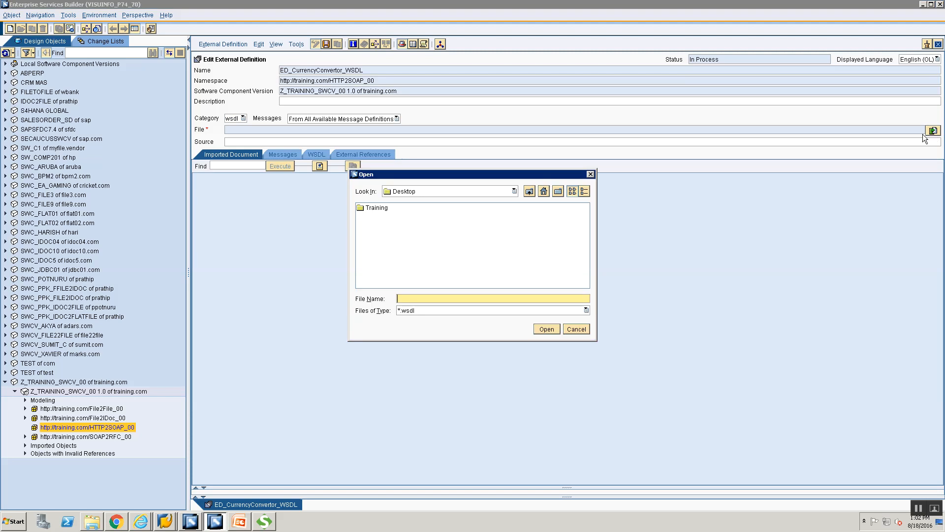
double_click(383, 208)
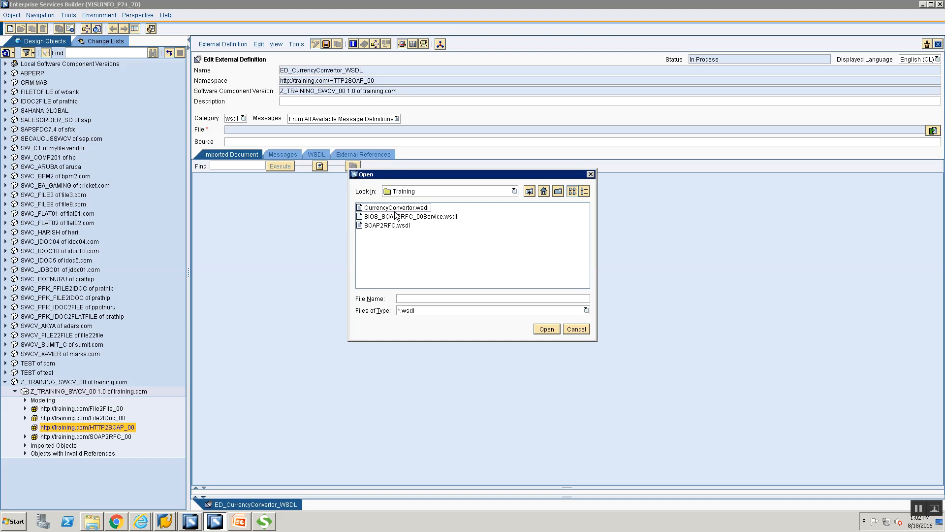
click(396, 208)
click(395, 207)
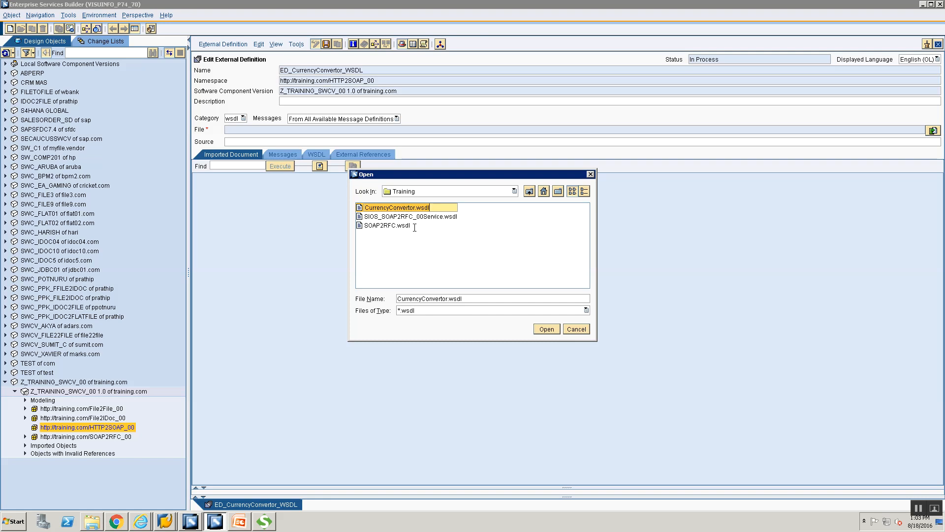
click(546, 330)
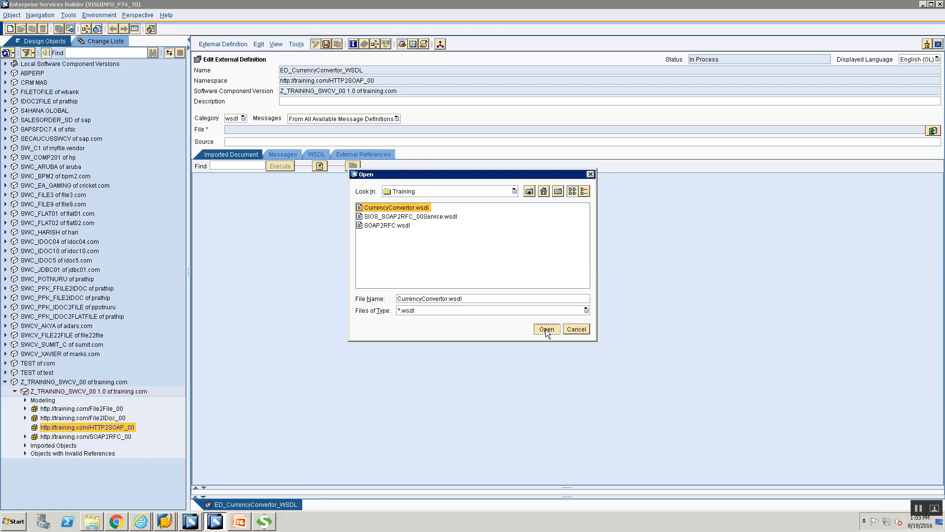
click(546, 330)
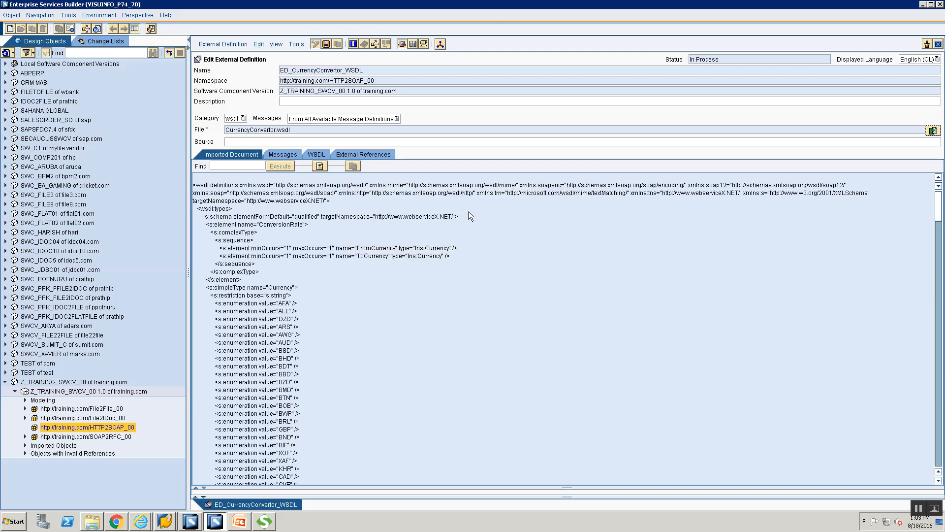
Step: Check the ConversionRate messages on the Messages tab, then close ED_CurrencyConvertor_WSDL
click(295, 153)
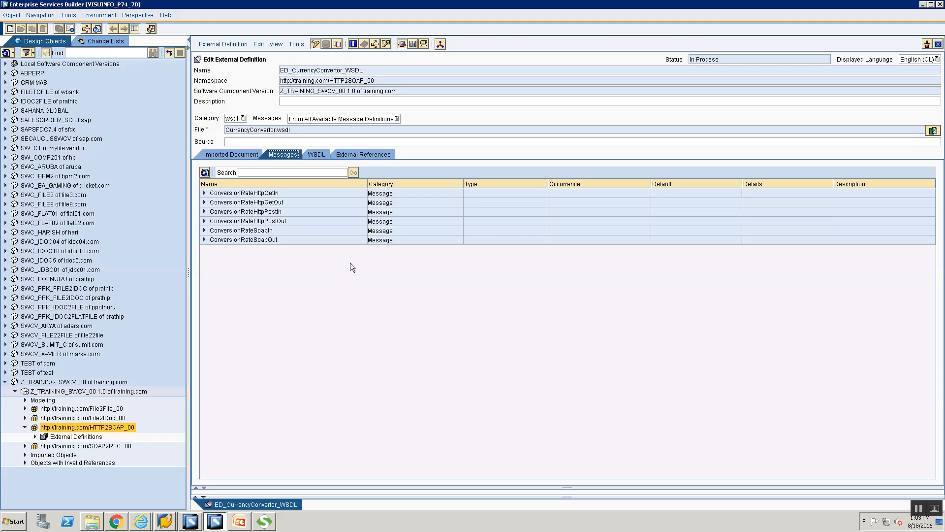
click(939, 45)
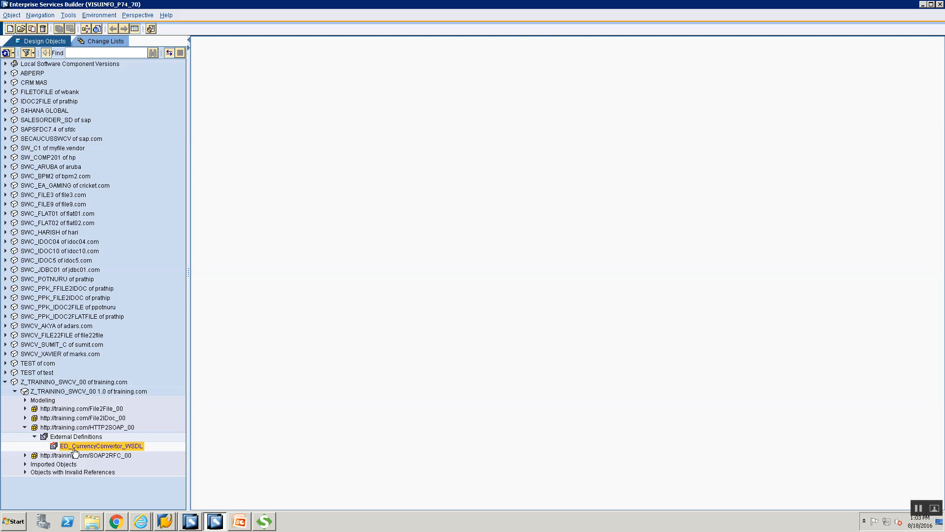
click(84, 429)
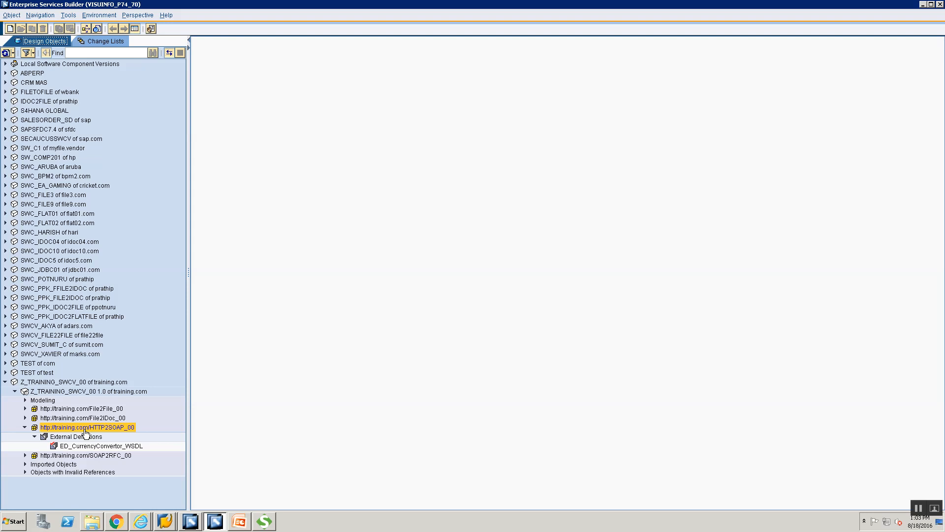
Step: Create an Interface Objects data type named DT_HTTP2SOAP_Req_00 in HTTP2SOAP_00
right_click(86, 433)
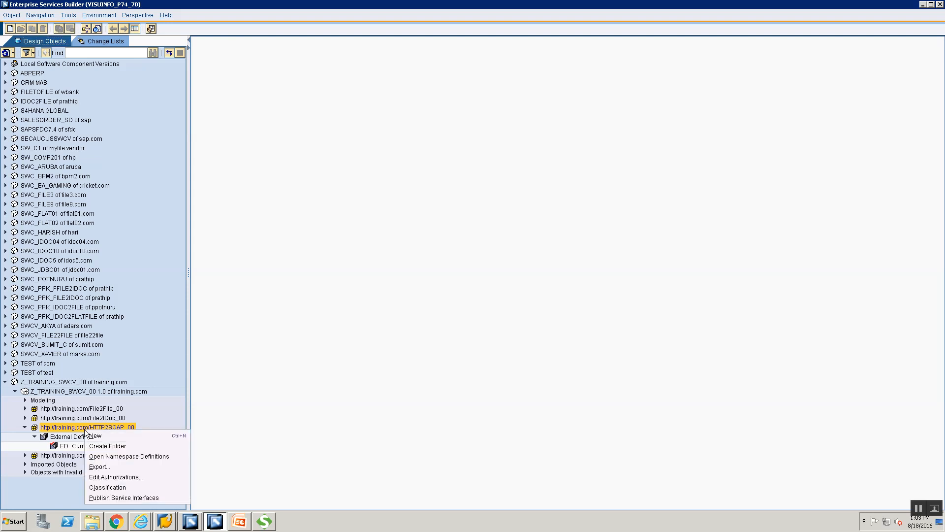
click(95, 435)
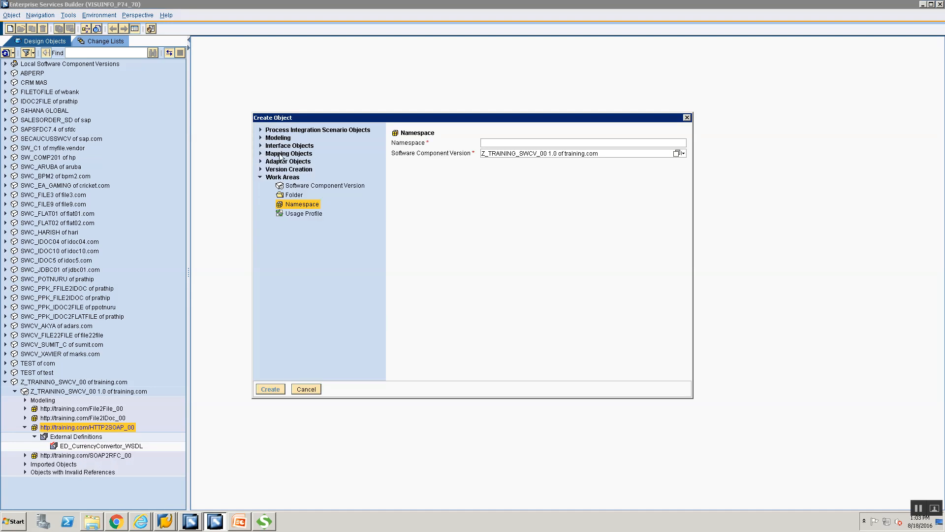
click(260, 146)
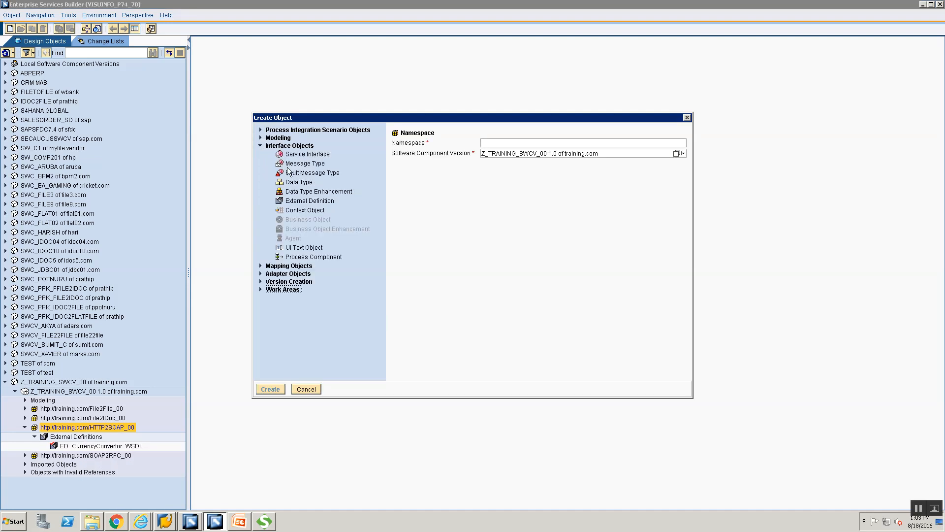
click(298, 181)
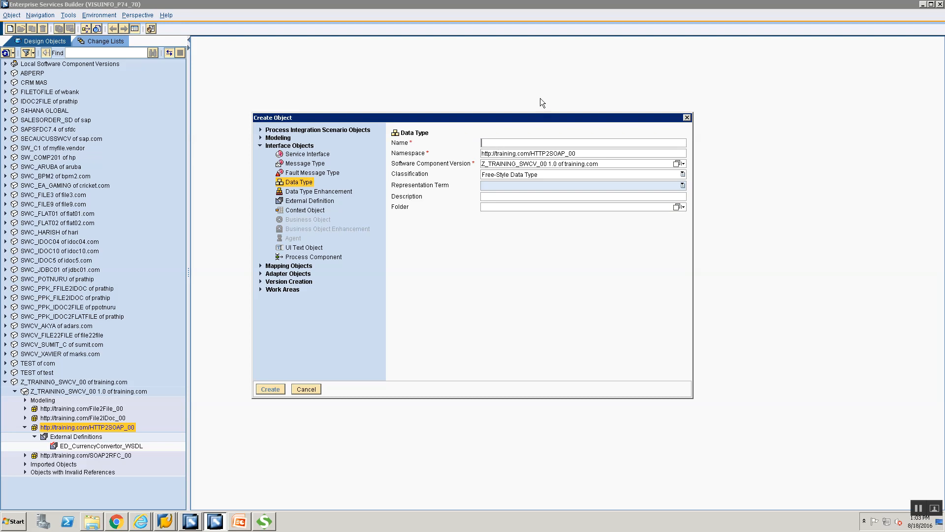
text(DT_)
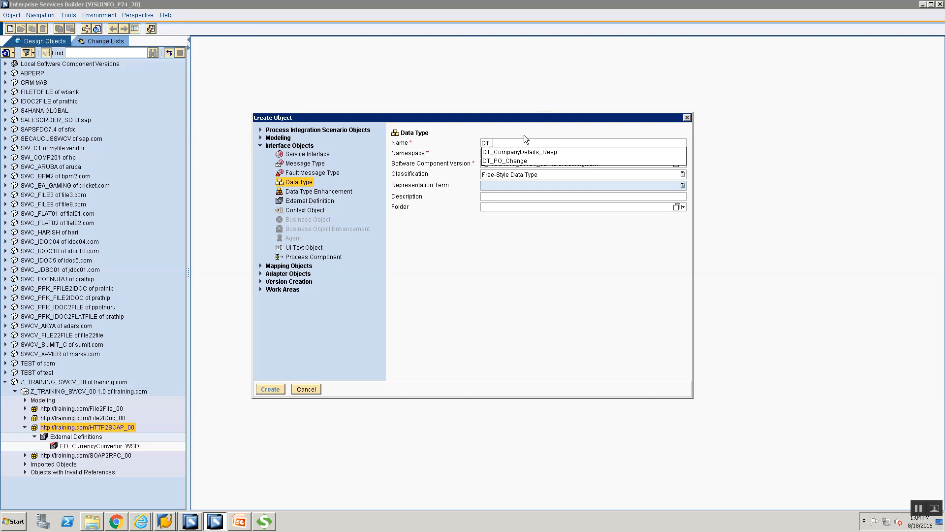
text(HTTPO)
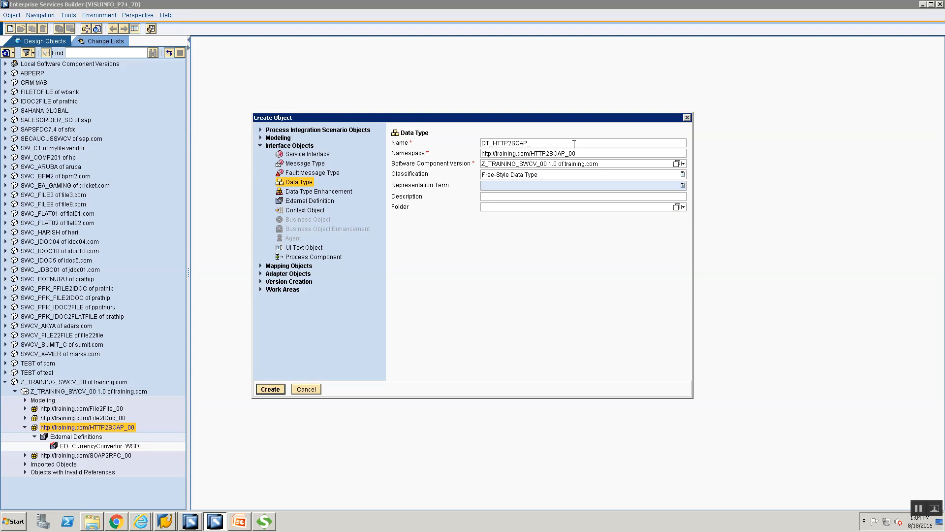
text(R)
text(eq_00)
click(274, 389)
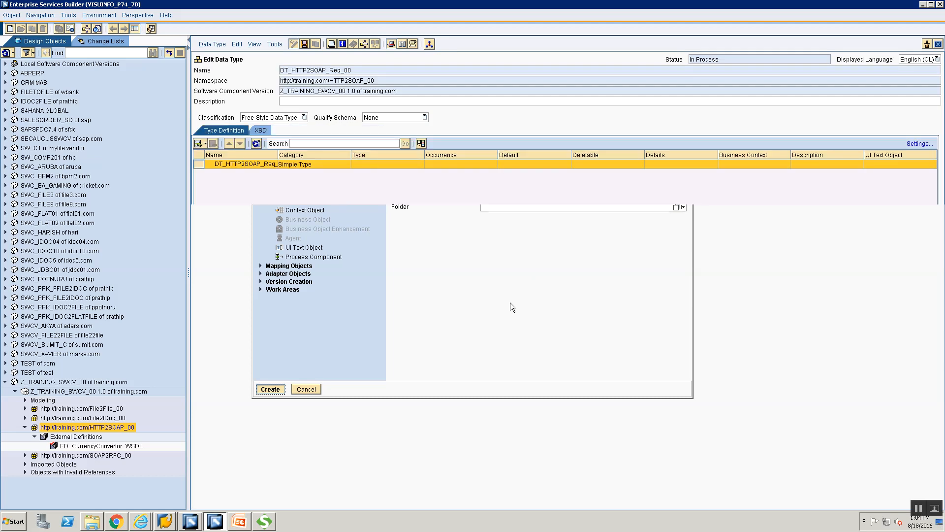
Step: Insert trial subelement rows under the DT_HTTP2SOAP_Req_00 root, then delete them again
click(204, 141)
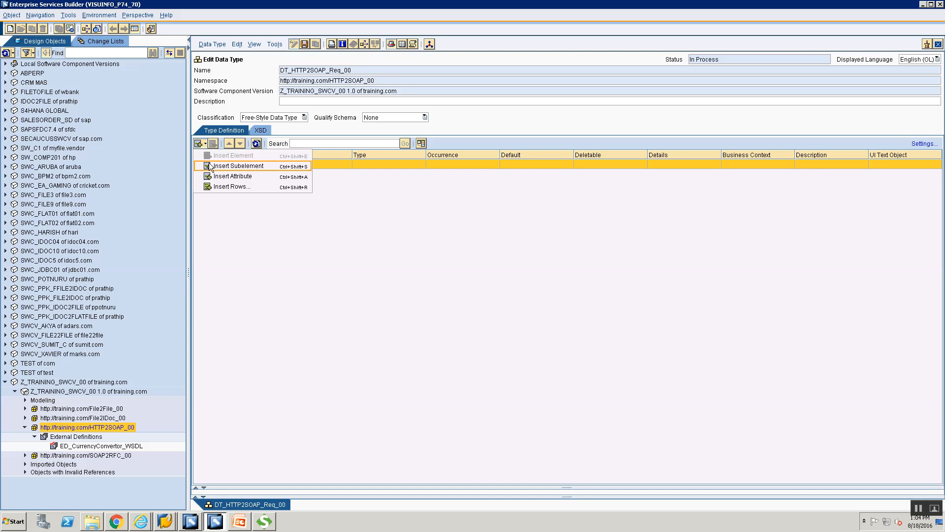
click(236, 166)
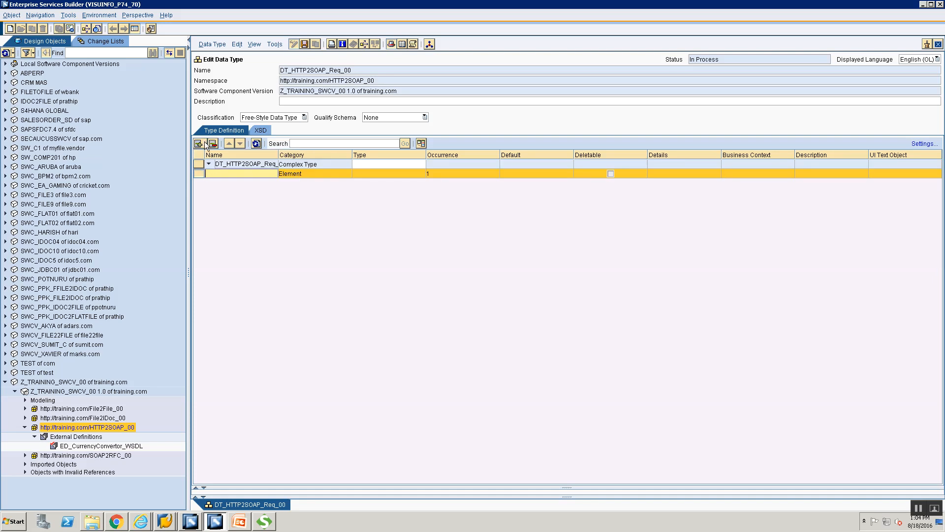
click(206, 144)
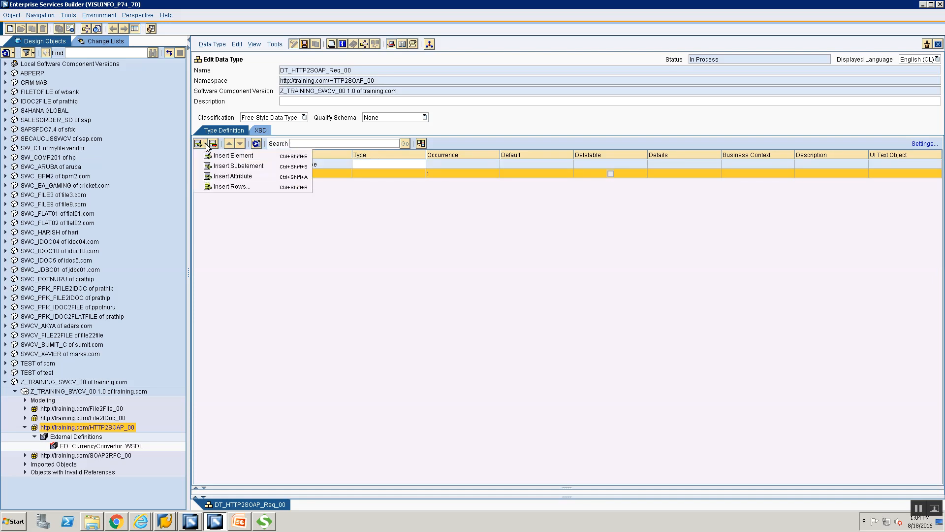
click(206, 144)
click(206, 144)
click(232, 166)
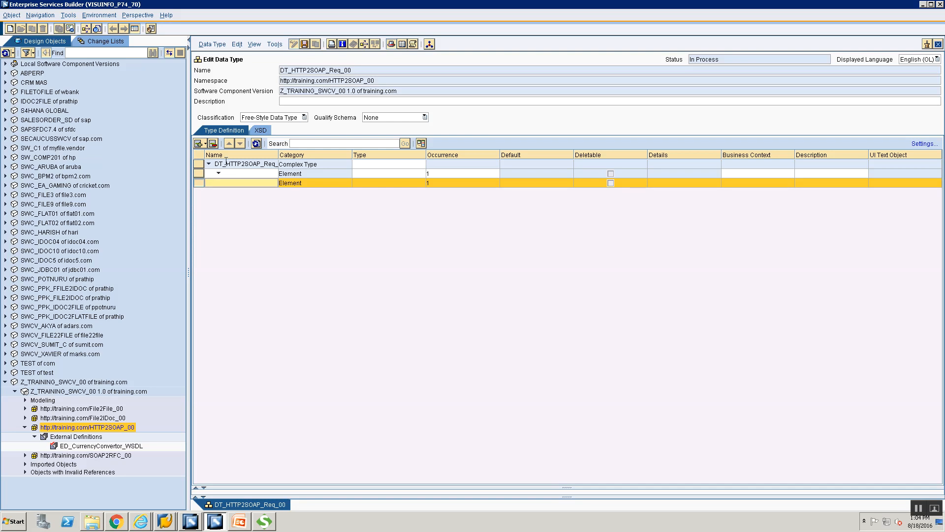
click(233, 173)
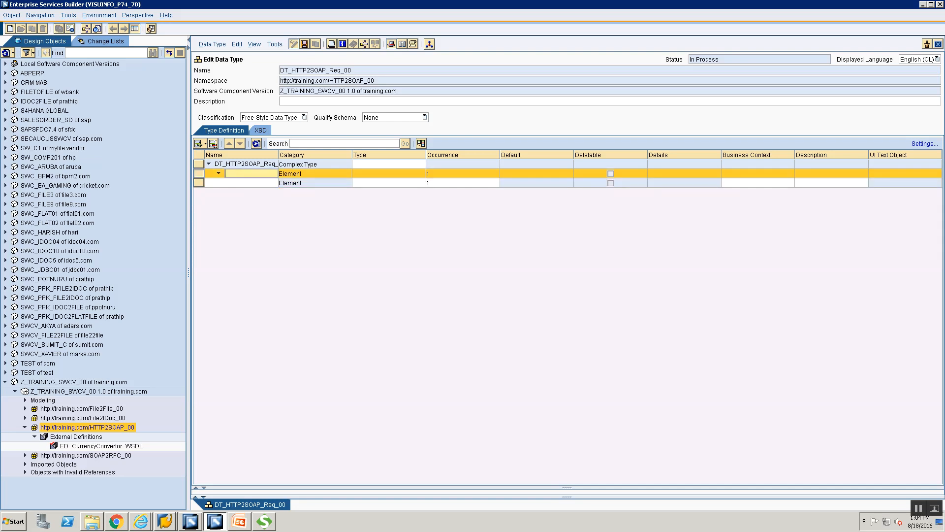
click(214, 143)
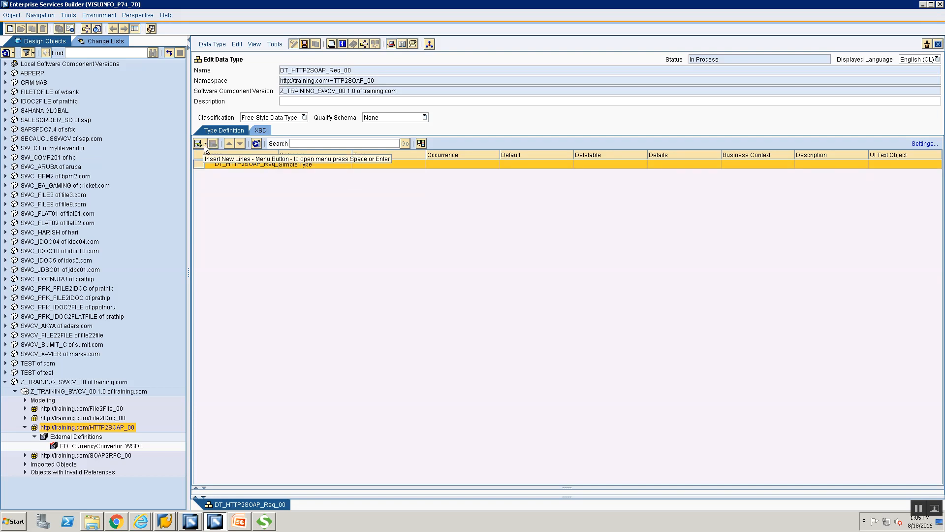
Step: Add a FromCurrency subelement of type xsd:string under the data type root
click(205, 145)
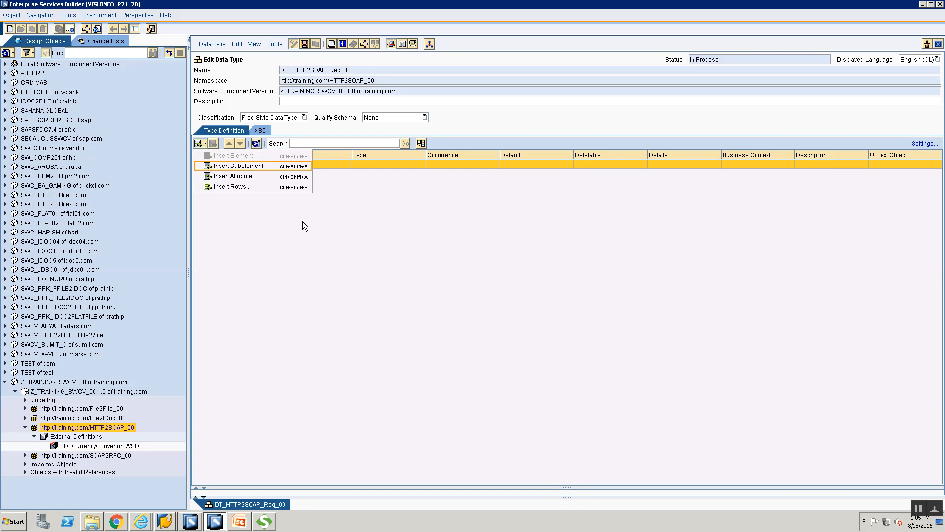
key(Return)
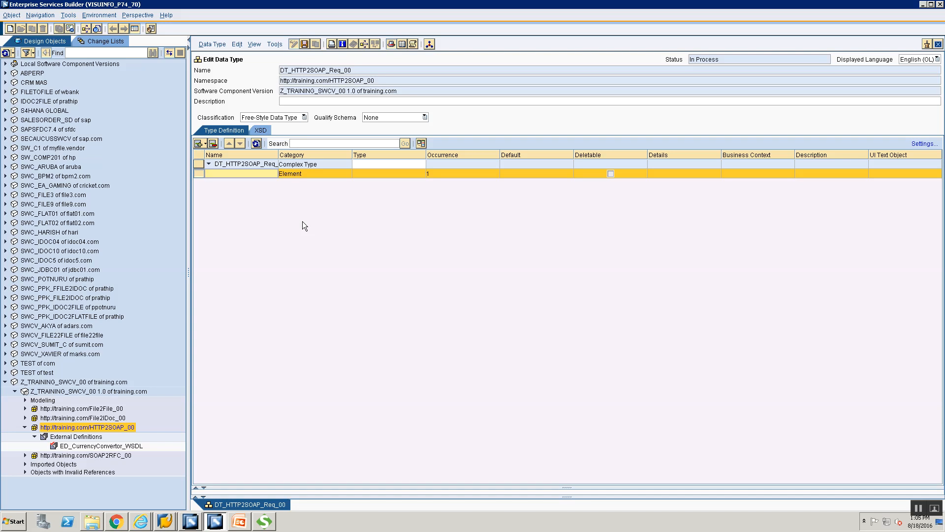
text(FromCurrency)
click(420, 173)
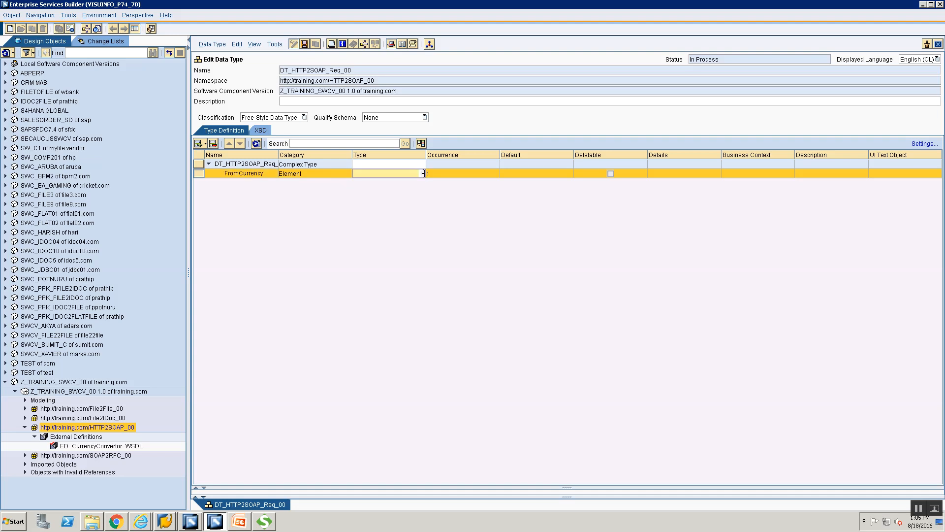
click(421, 173)
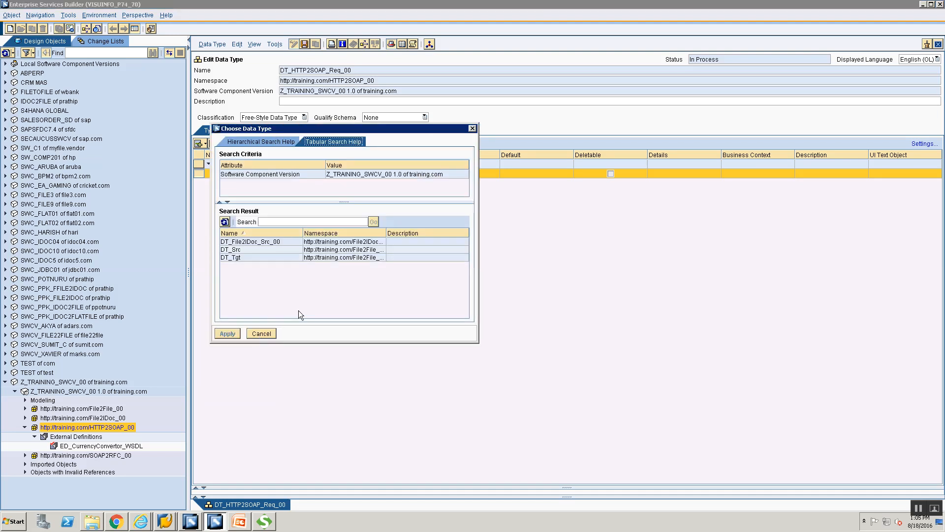
click(269, 334)
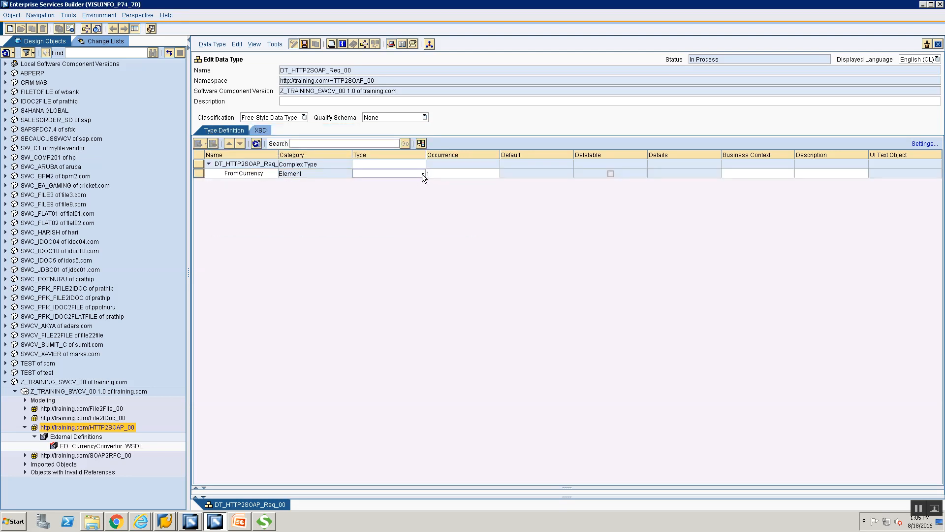
click(422, 173)
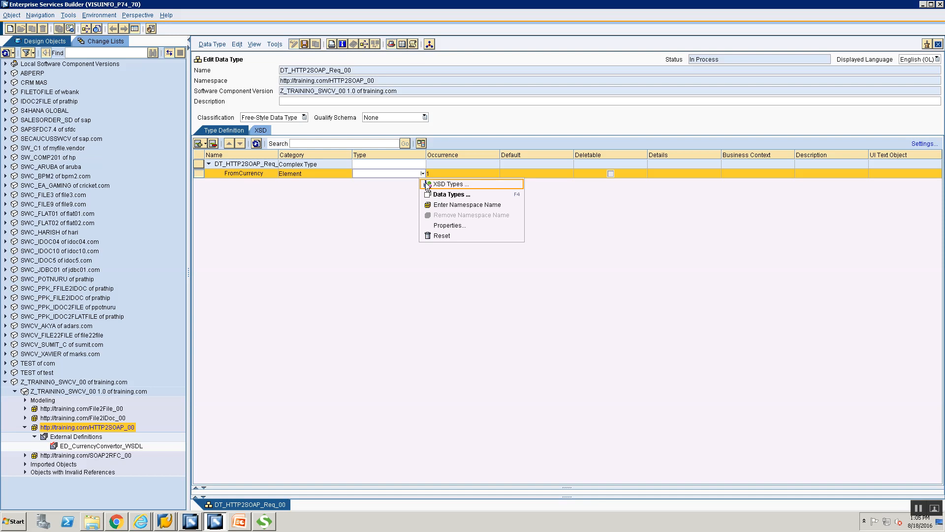
click(426, 185)
click(402, 184)
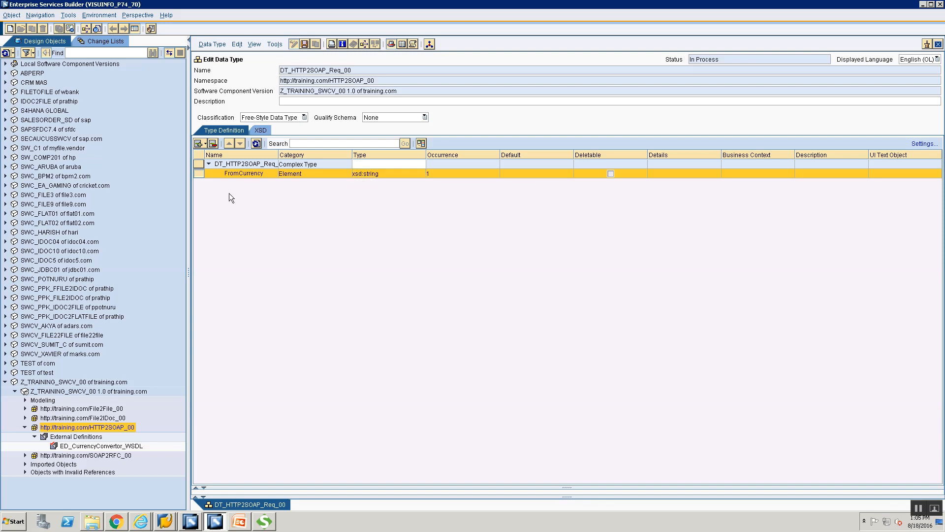
click(206, 144)
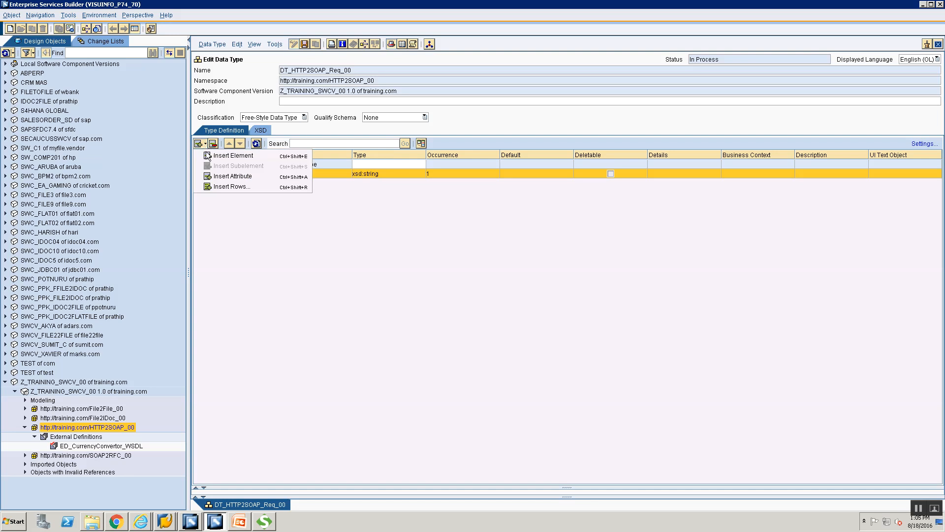
Step: Add a ToCurrency xsd:string element below FromCurrency and save DT_HTTP2SOAP_Req_00
click(233, 155)
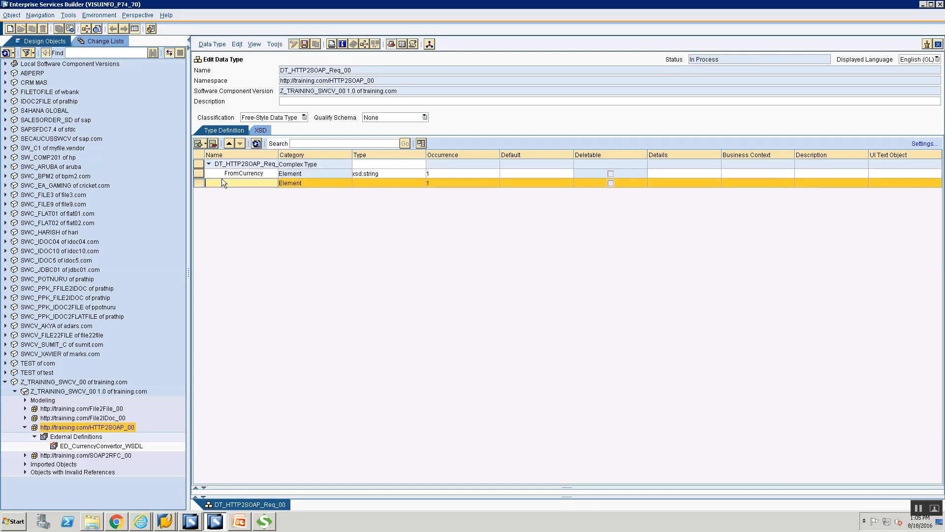
text(ToCurrency)
click(412, 182)
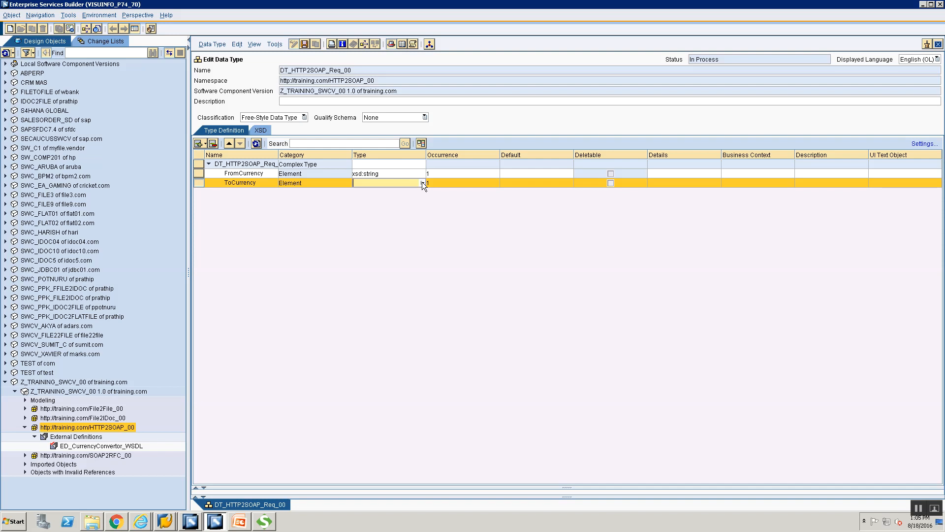
click(421, 182)
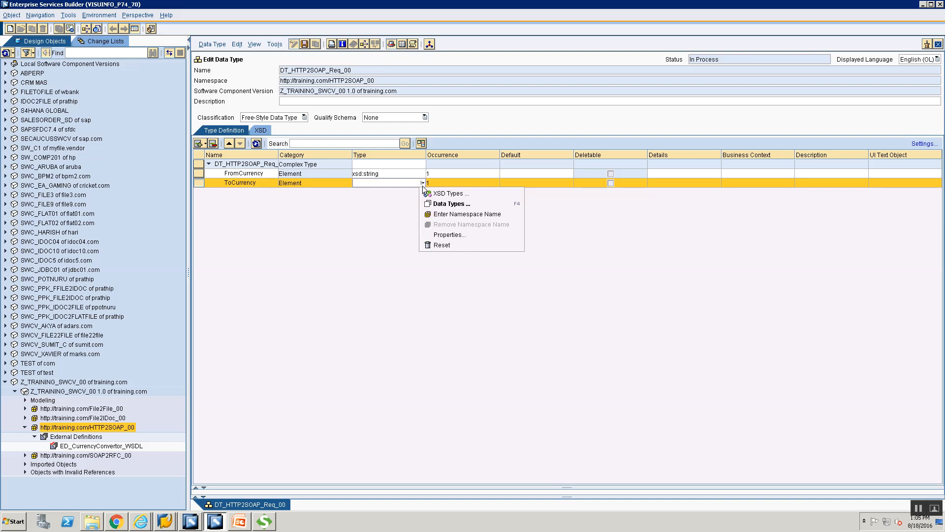
click(423, 184)
click(423, 183)
click(427, 193)
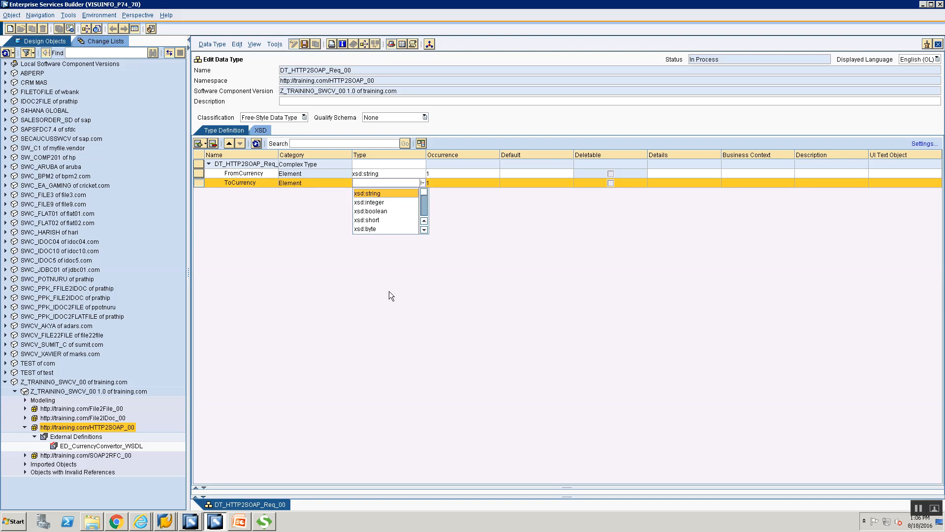
key(Return)
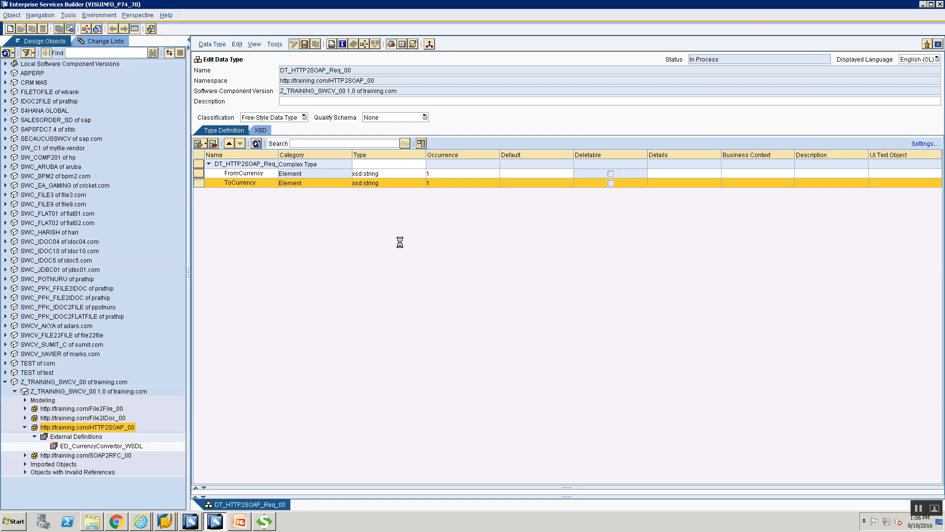
key(ctrl+s)
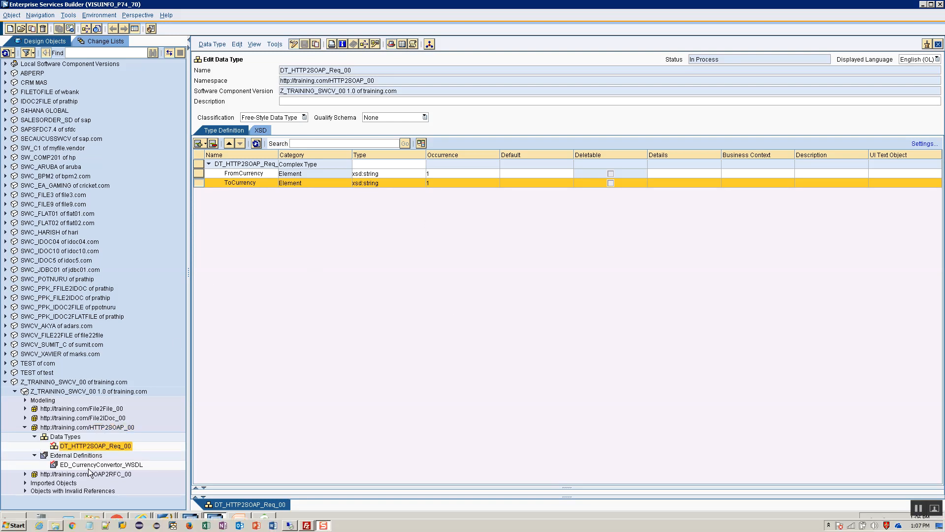
click(71, 437)
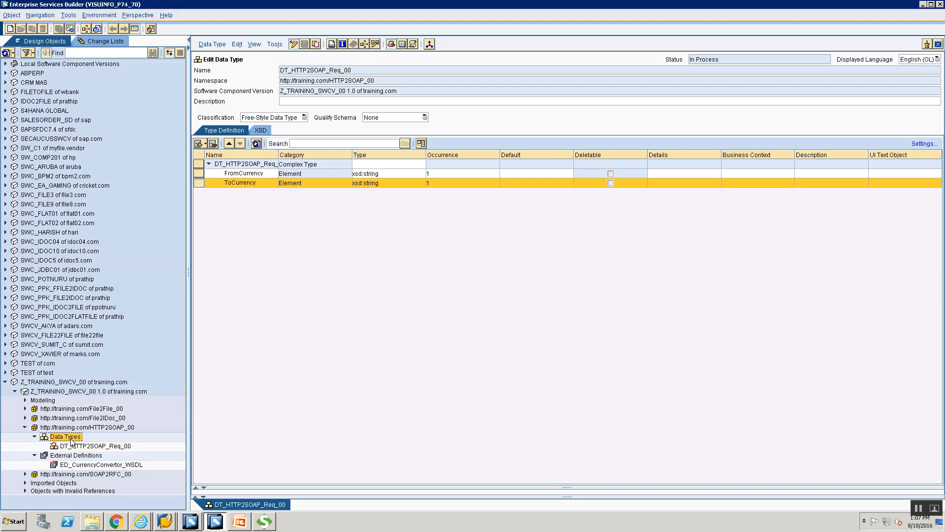
Step: Create a new data type, changing the suggested name DT_HTTP2SOAP_Req_00 to DT_HTTP2SOAP_Res_00
right_click(71, 440)
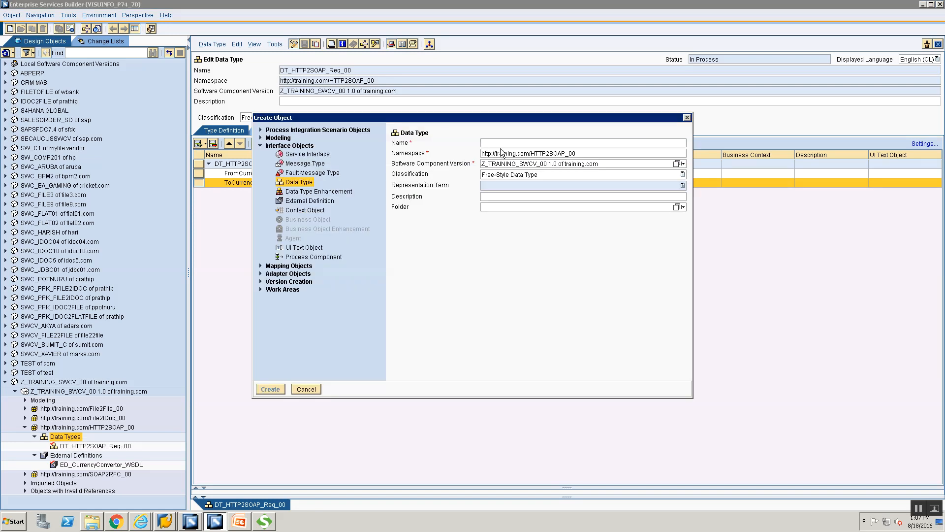
text(DT_HTTP)
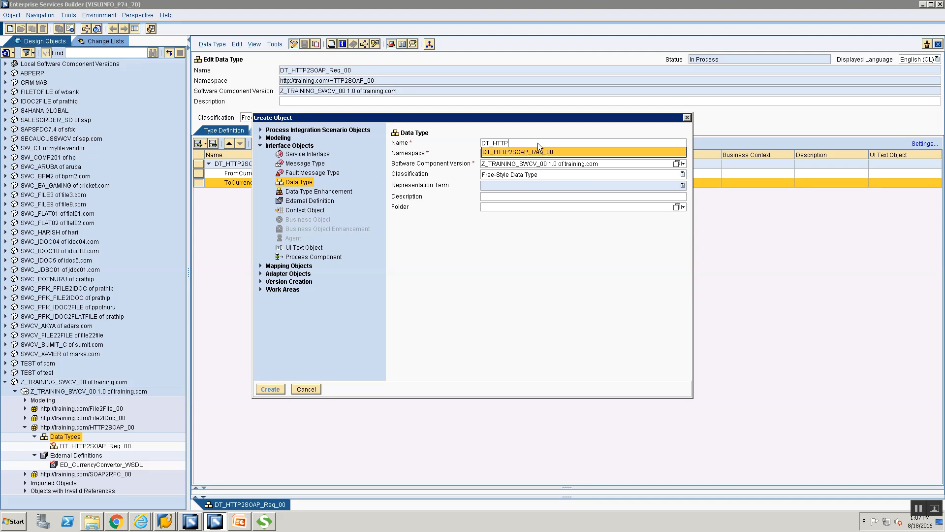
key(Return)
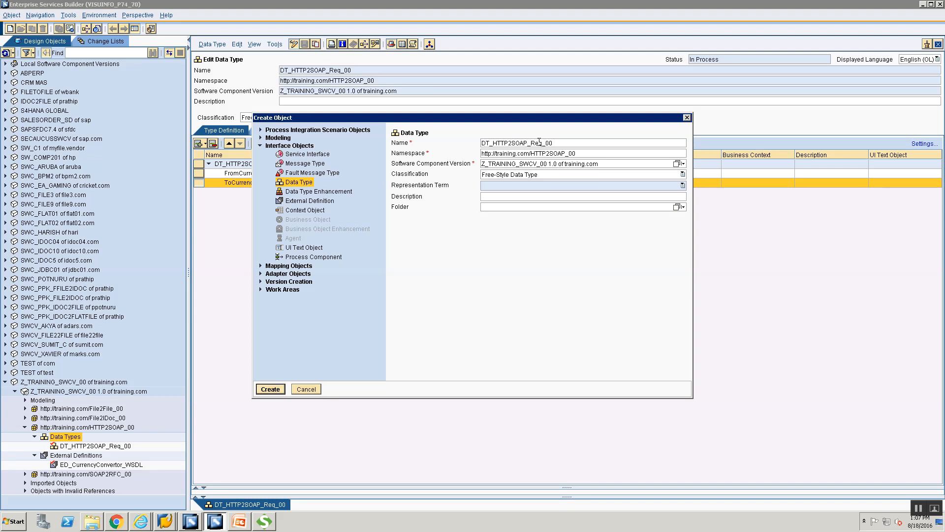
click(547, 159)
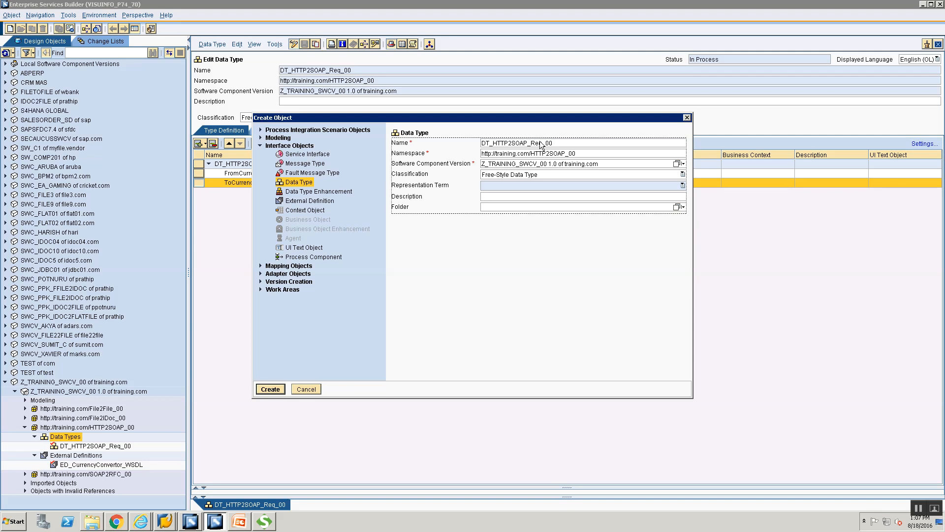
click(540, 144)
key(BackSpace)
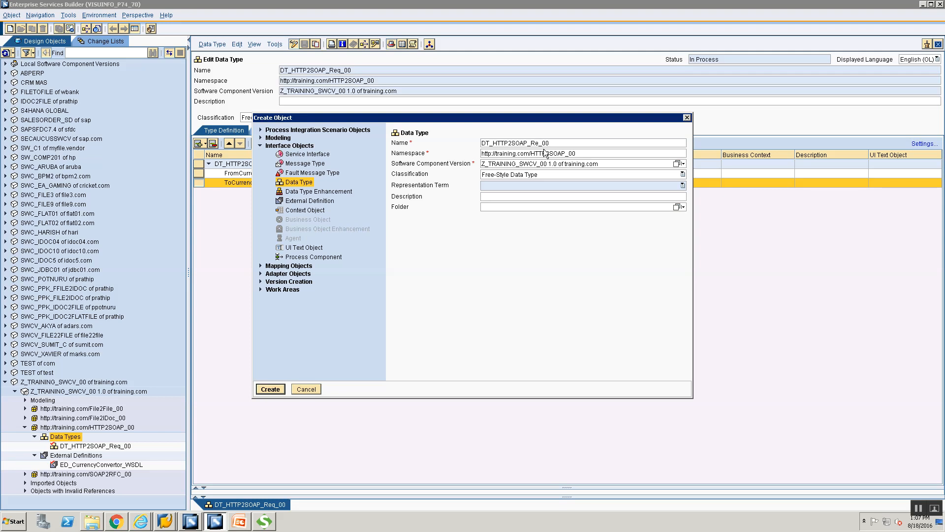
key(BackSpace)
key(BackSpace)
text(s_00)
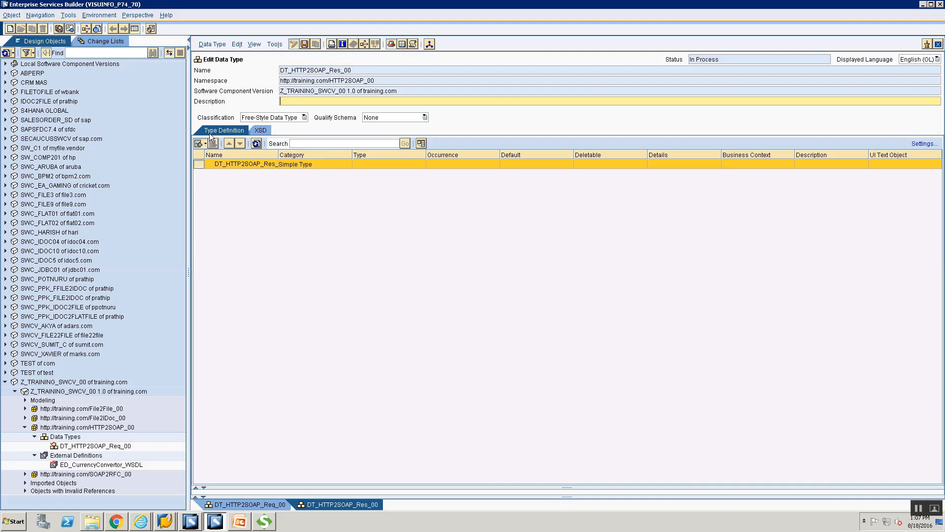
Step: Add a rate subelement of type xsd:string to DT_HTTP2SOAP_Res_00 and close its editor
click(204, 143)
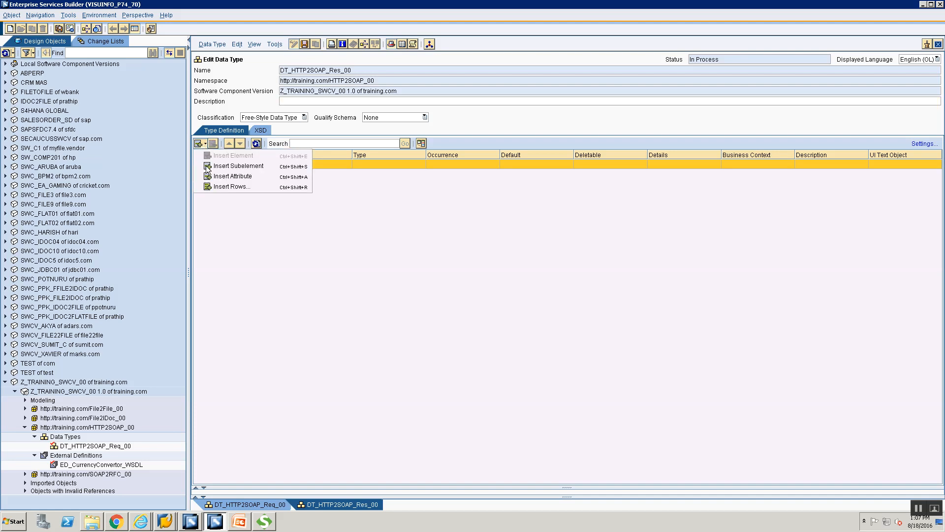
click(205, 143)
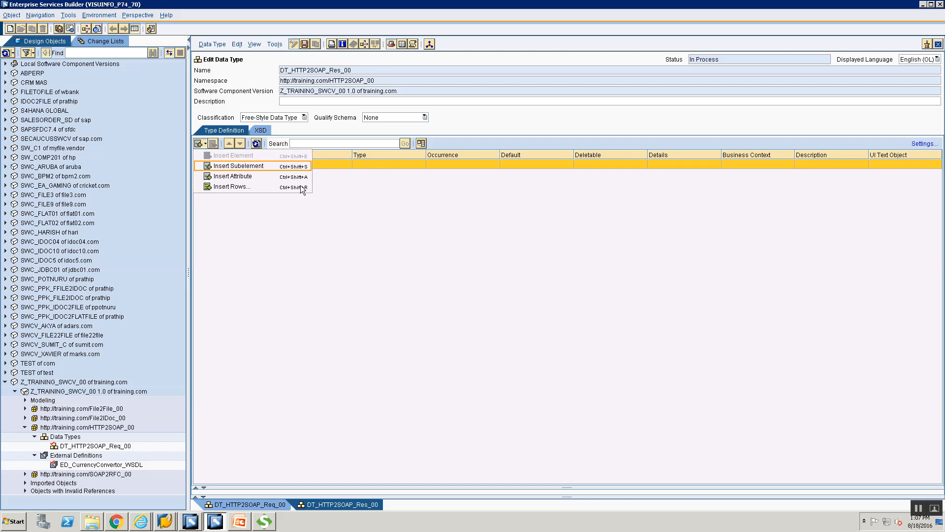
key(Return)
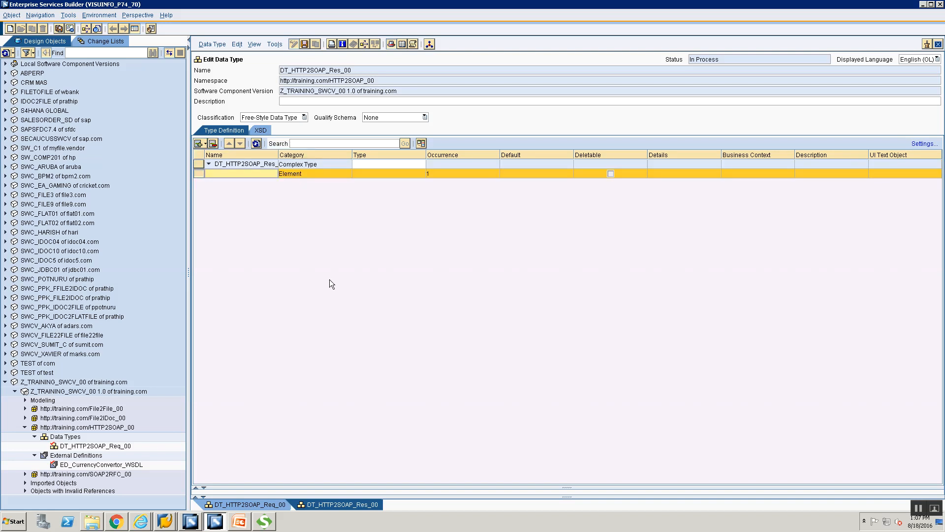
text(rate)
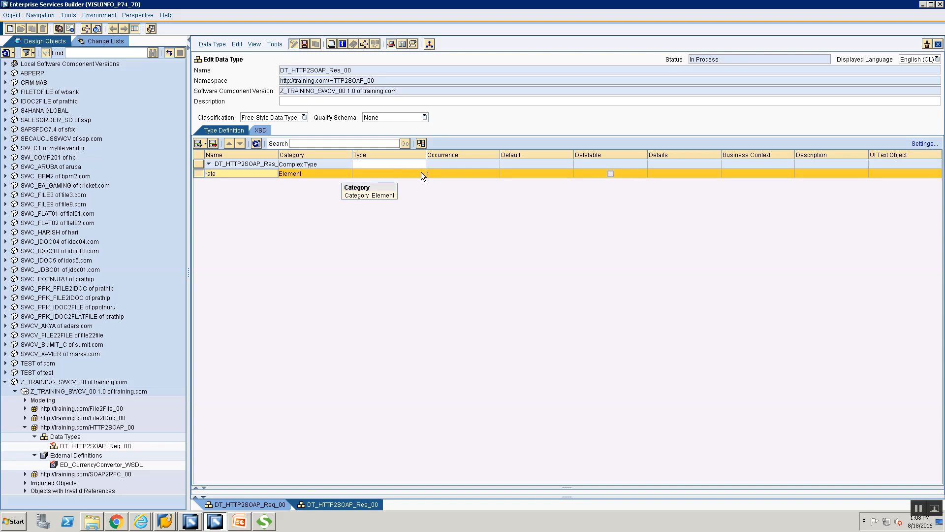
click(422, 176)
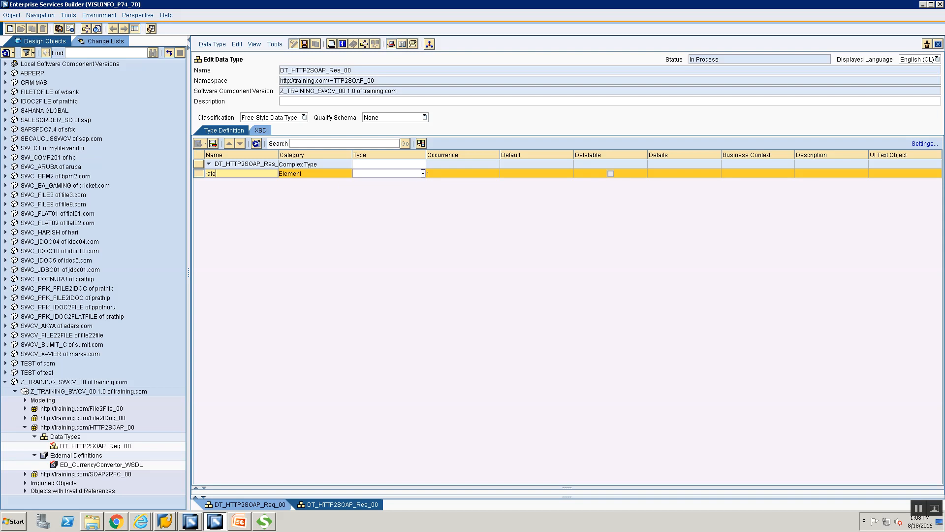
click(422, 173)
click(421, 173)
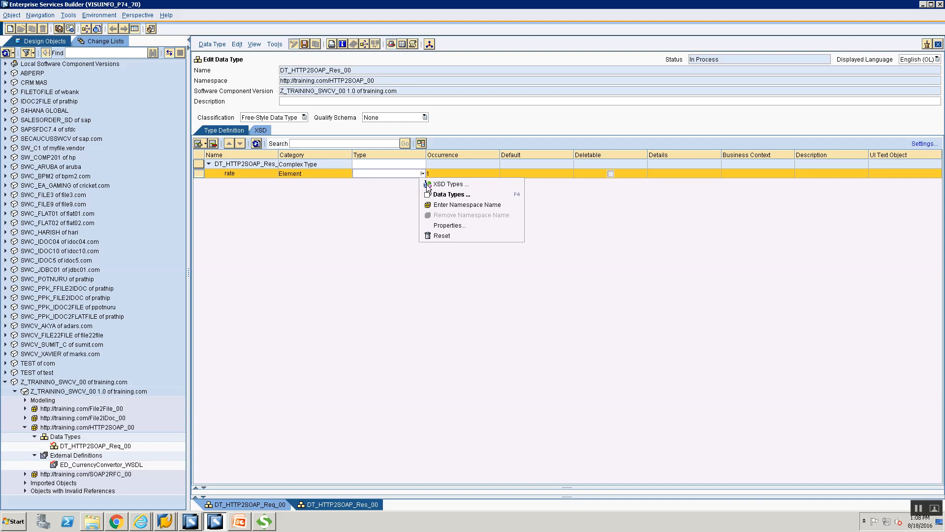
click(426, 184)
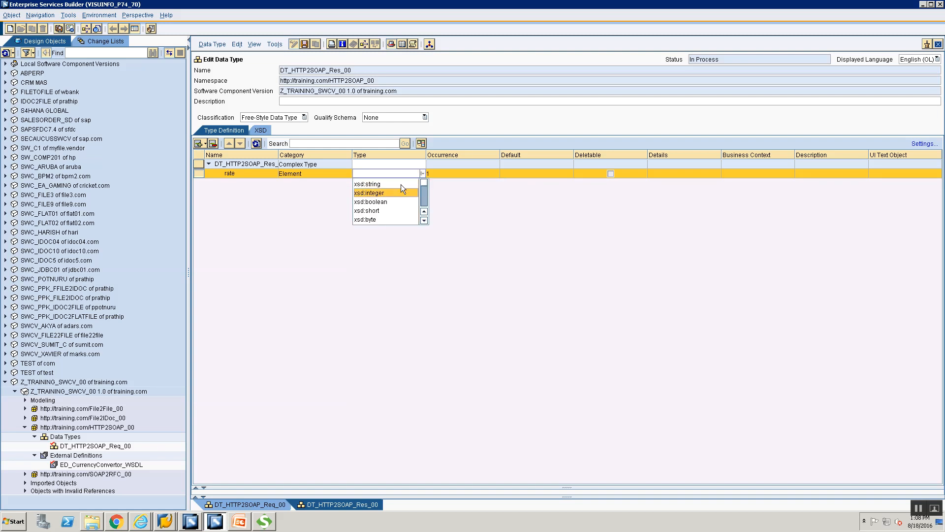
click(401, 183)
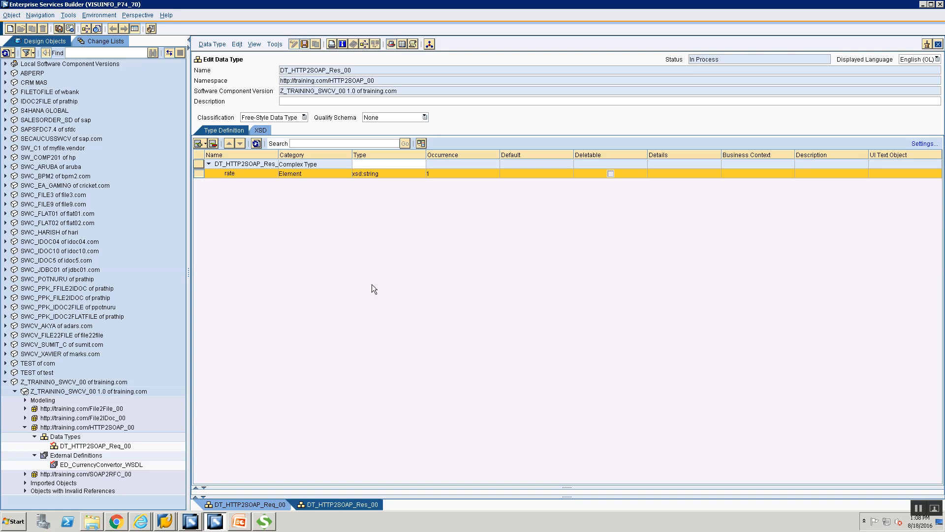
click(938, 44)
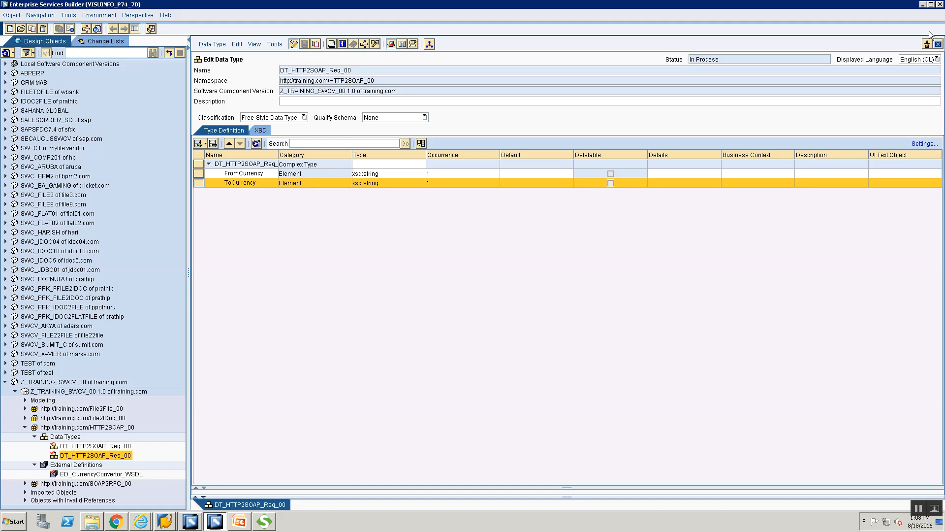
Step: Close the DT_HTTP2SOAP_Req_00 editor and start a new message type named MT_HTTP2SOAP_Req_00
click(938, 44)
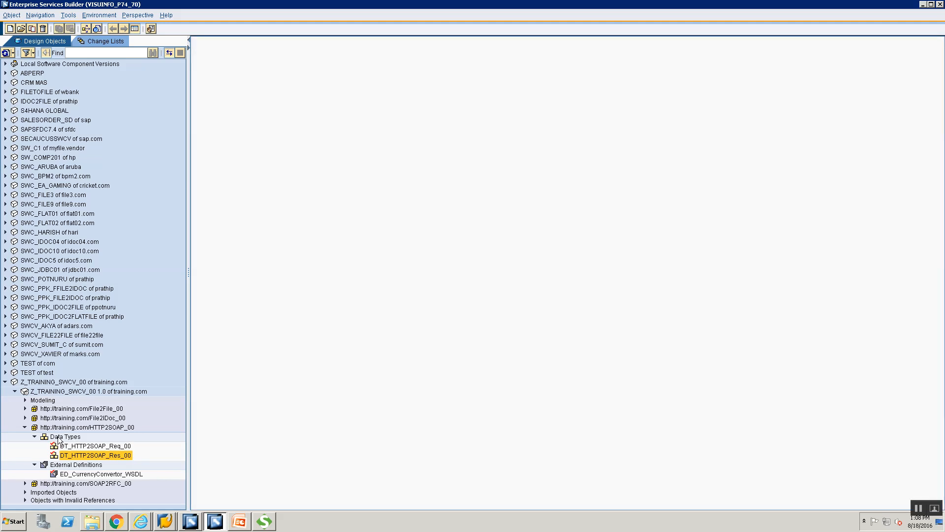
click(58, 439)
right_click(59, 438)
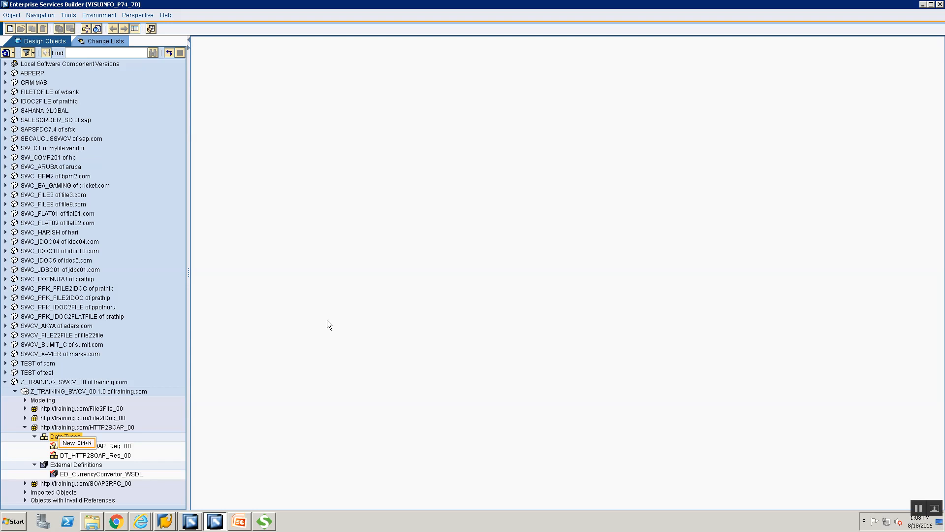
click(68, 443)
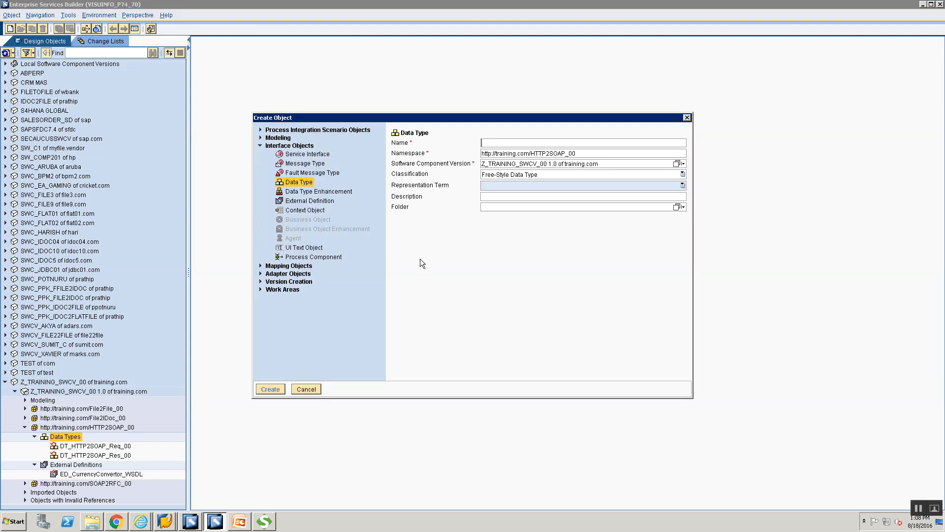
click(305, 164)
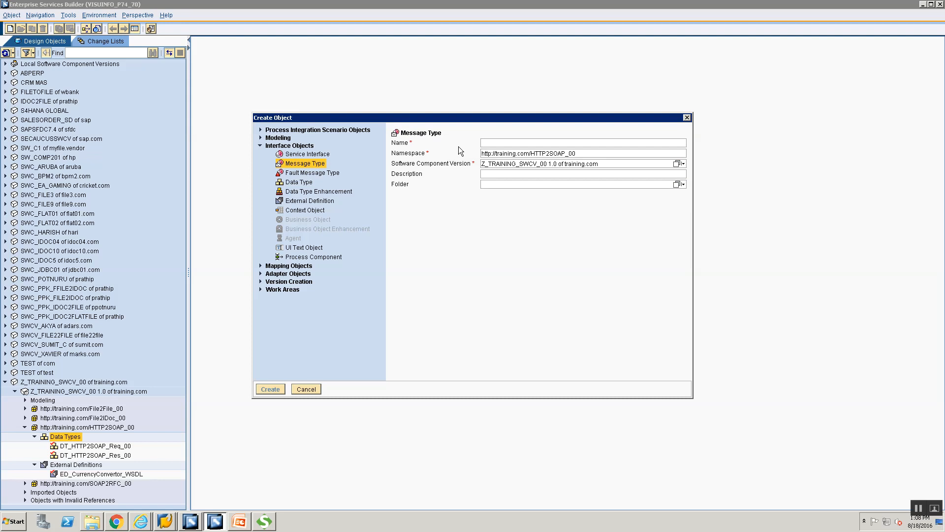
text(M)
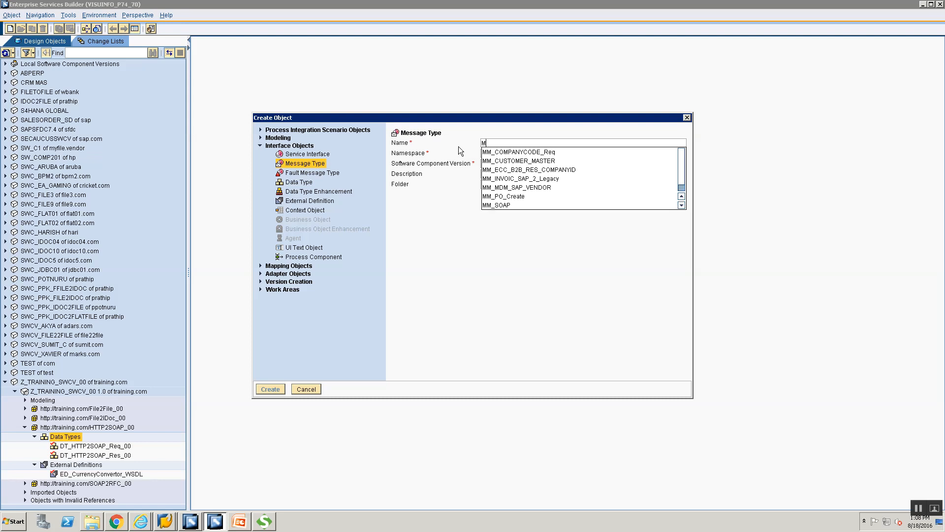
text(T_HTTP2SOAP)
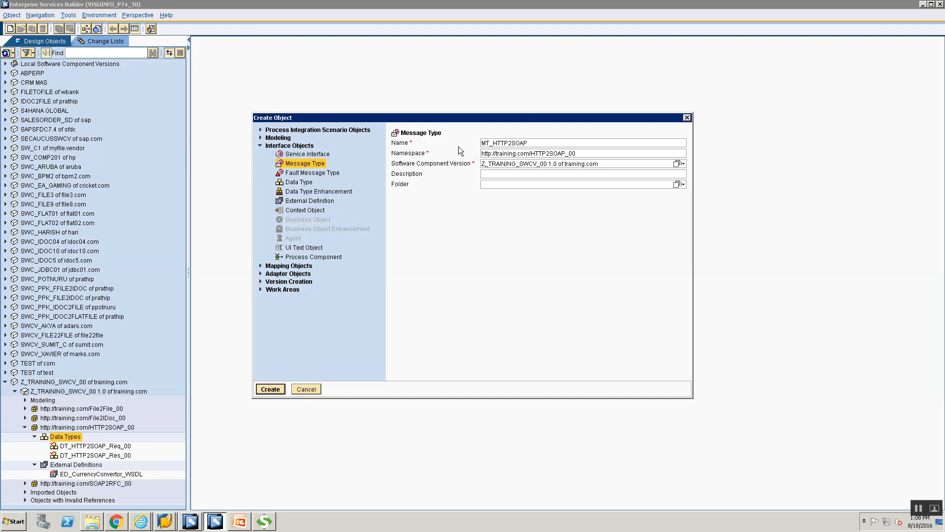
text(_Req_00)
Step: Create MT_HTTP2SOAP_Req_00 with DT_HTTP2SOAP_Req_00 as its data type and save it
key(Return)
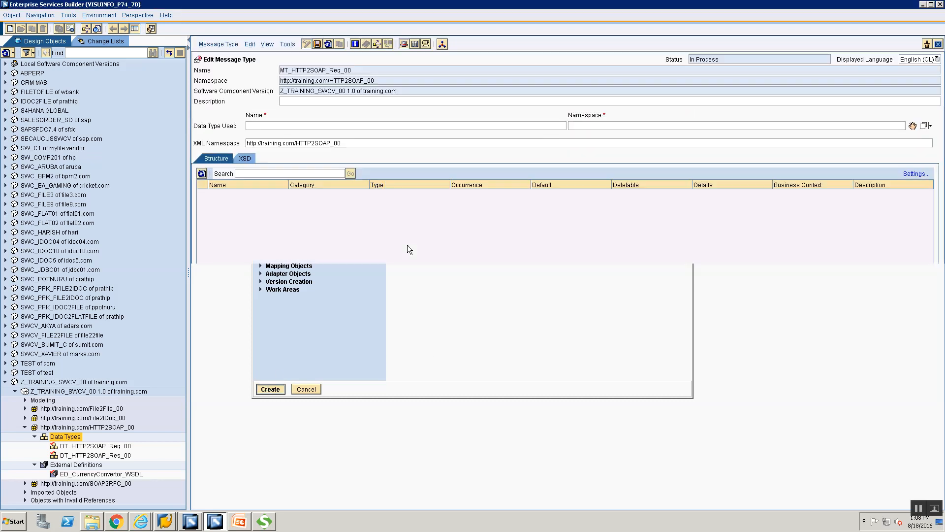
click(66, 446)
drag(66, 448, 880, 246)
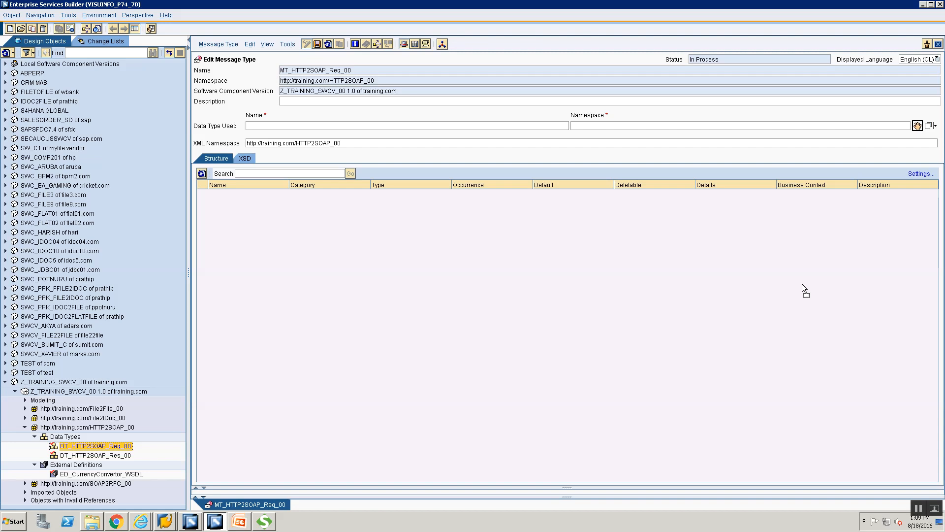
drag(803, 289, 804, 288)
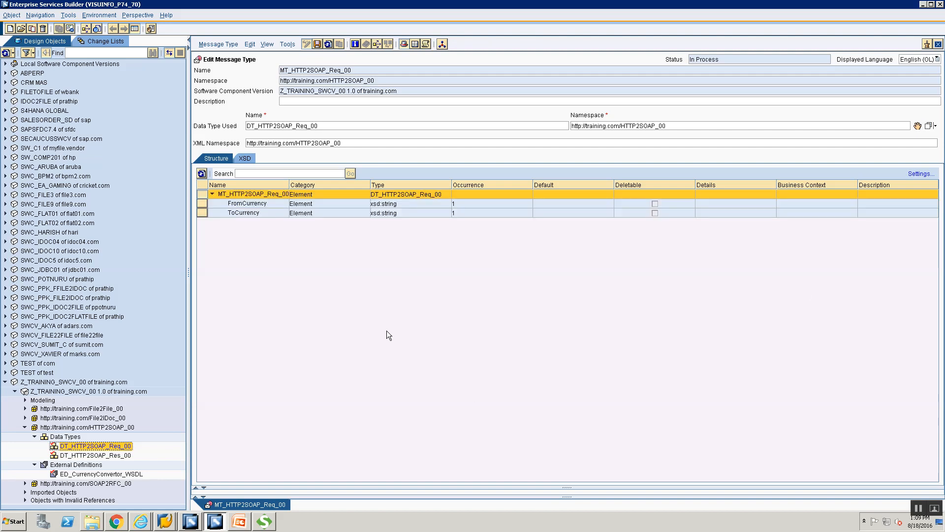
click(318, 44)
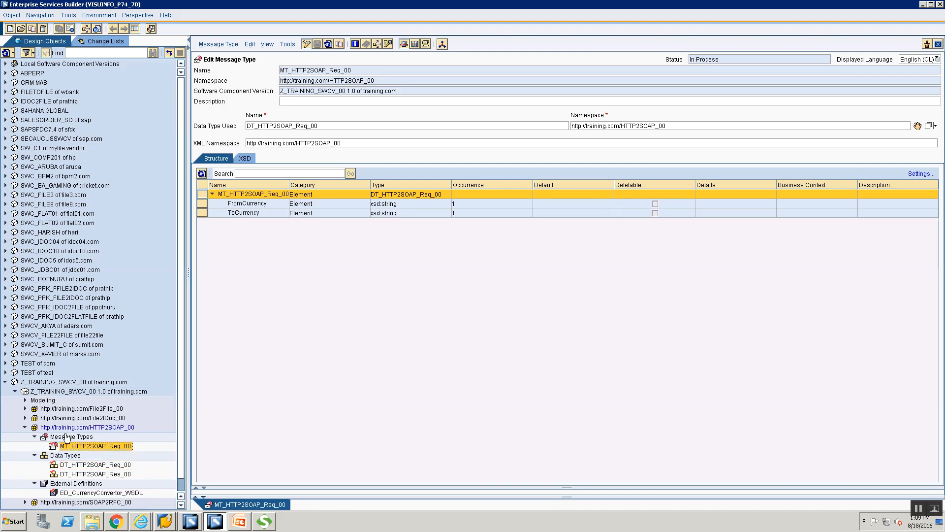
click(66, 437)
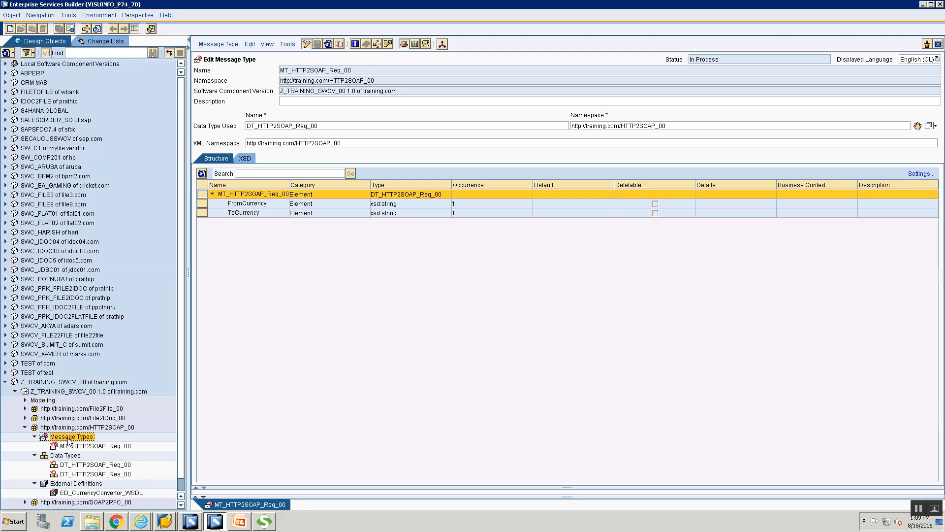
Step: Create MT_HTTP2SOAP_Res_00 and assign DT_HTTP2SOAP_Res_00 as its data type
right_click(68, 442)
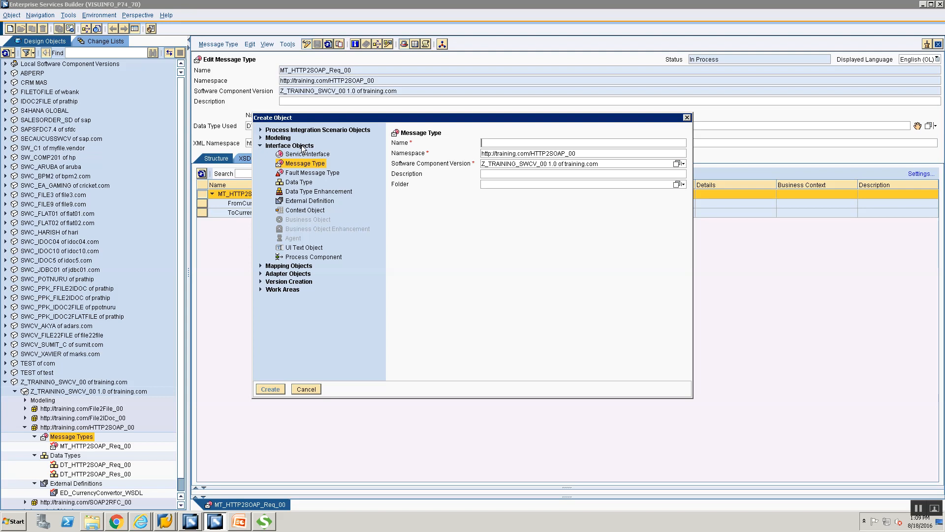
click(520, 142)
text(MT_HTTP2SOAP_)
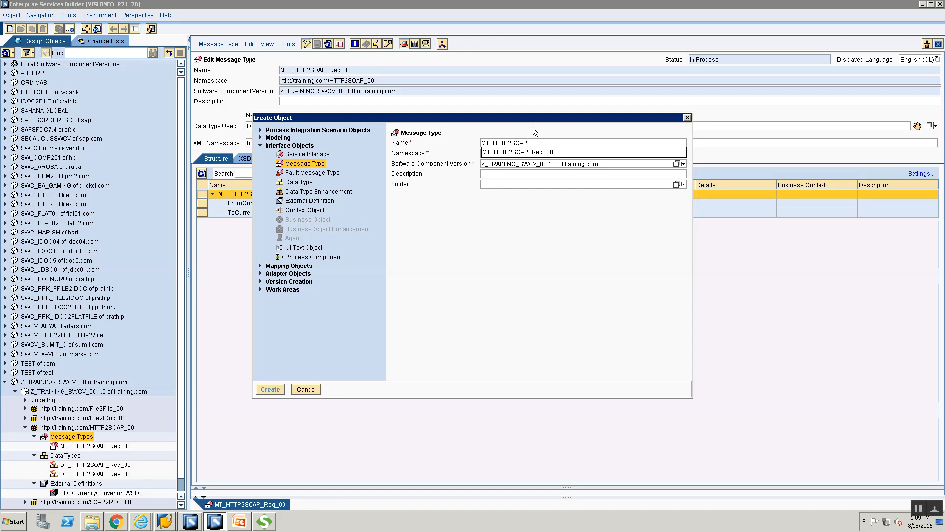
text(Res_00)
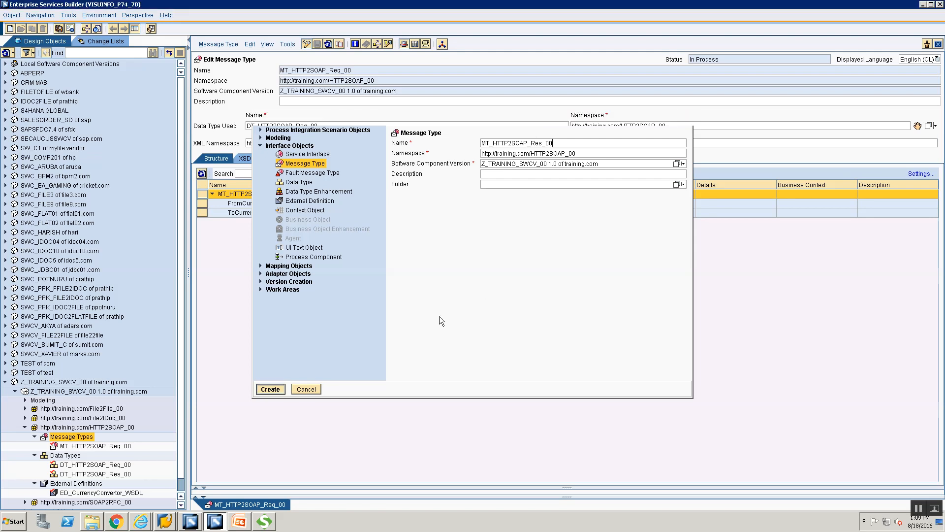
key(Return)
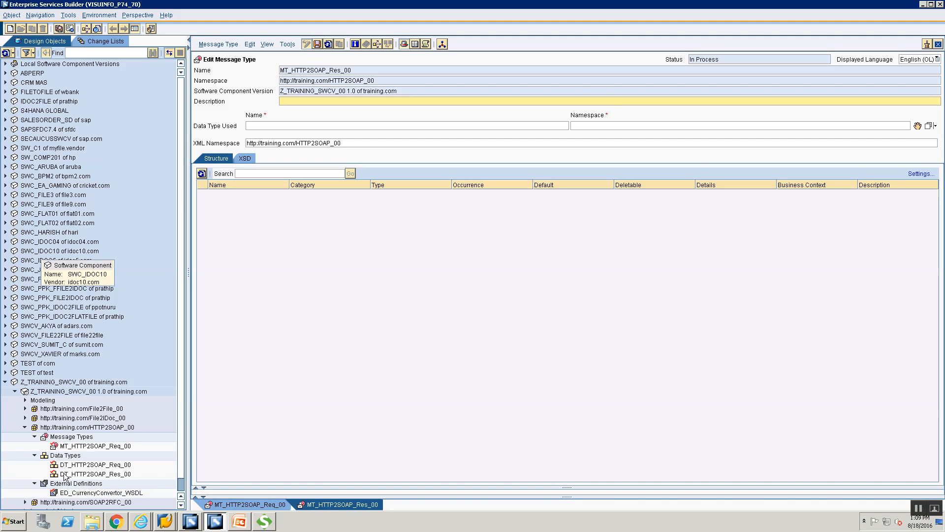
drag(64, 476, 920, 131)
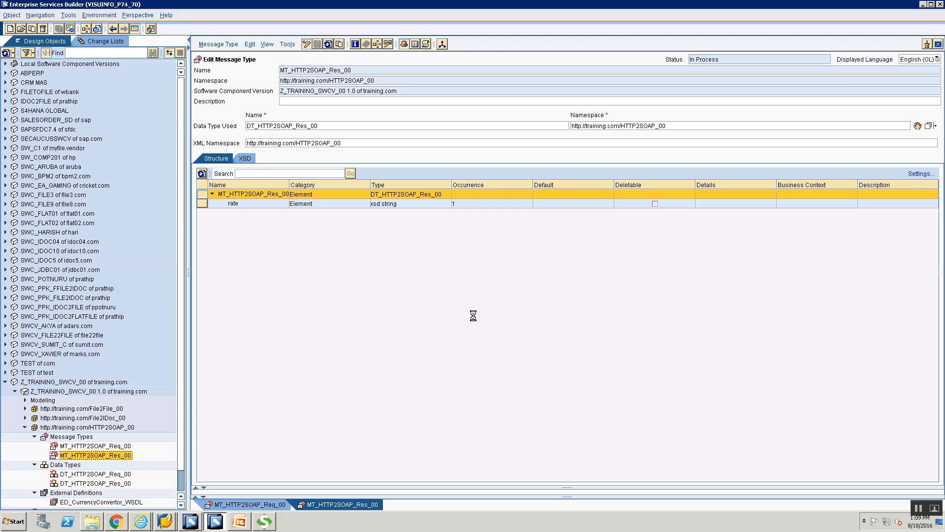
click(90, 438)
Step: Start a new Service Interface and enter the name SIOS_HTTP2SOAP_00, correcting the missing characters
right_click(90, 438)
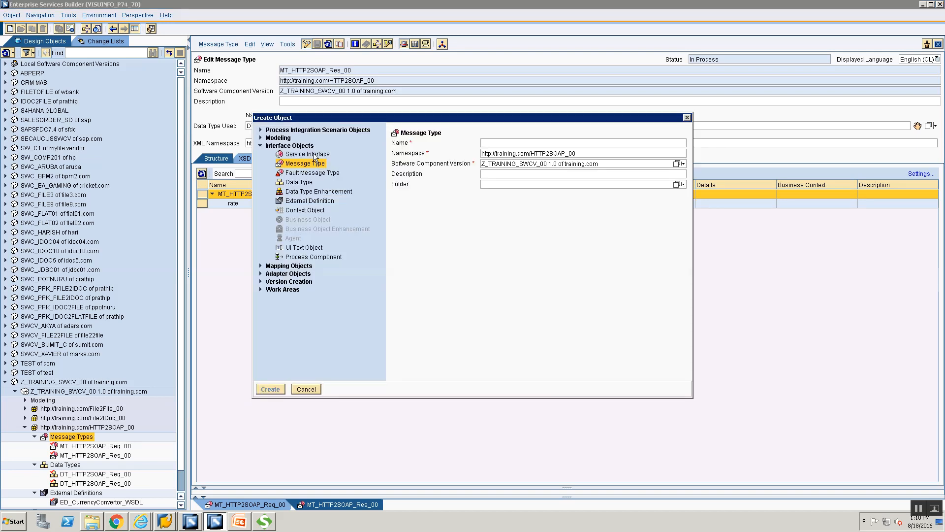
click(314, 155)
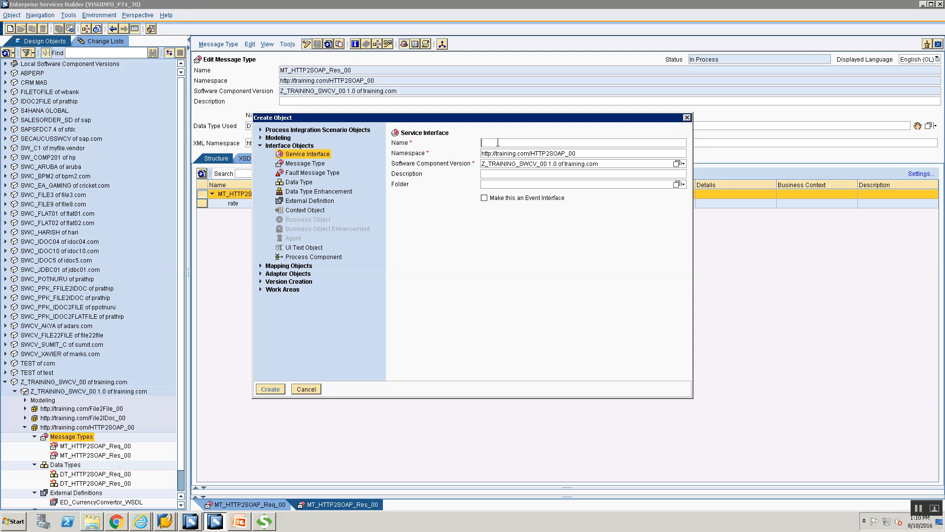
text(SI)
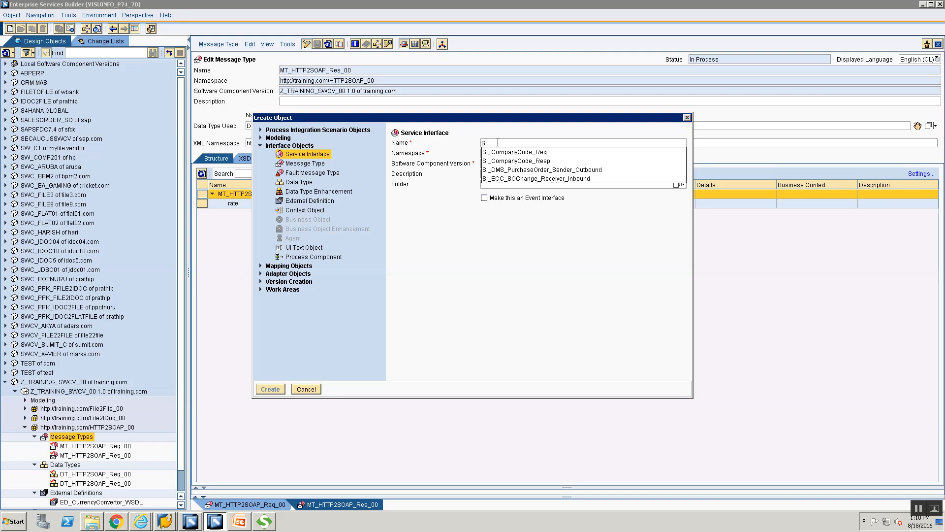
text(OS_)
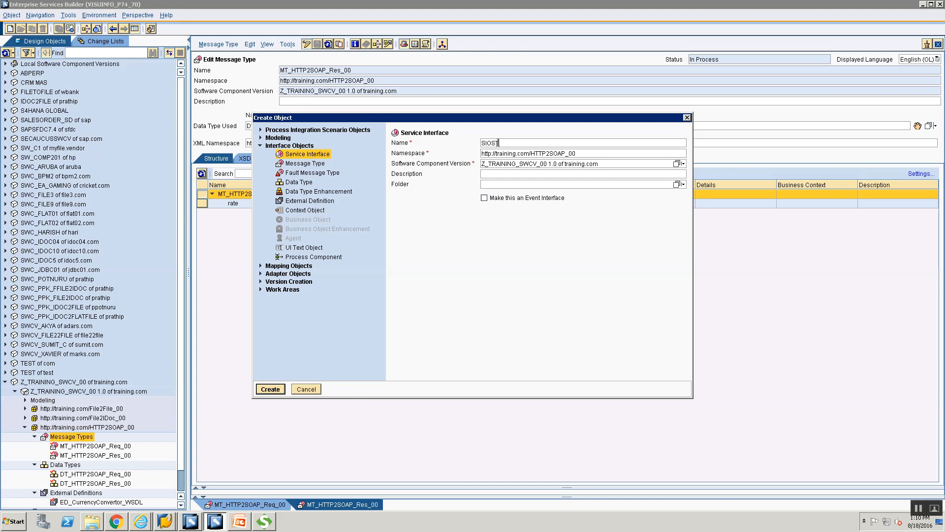
text(P2SOAP_00)
click(496, 143)
text(_H)
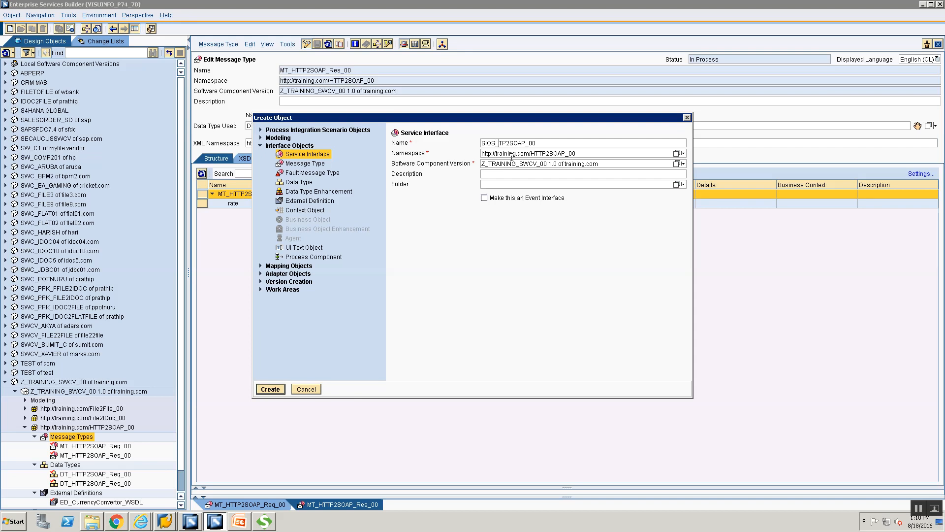
text(T)
Step: Create the SIOS_HTTP2SOAP_00 interface and set its operation mode to Synchronous
key(Return)
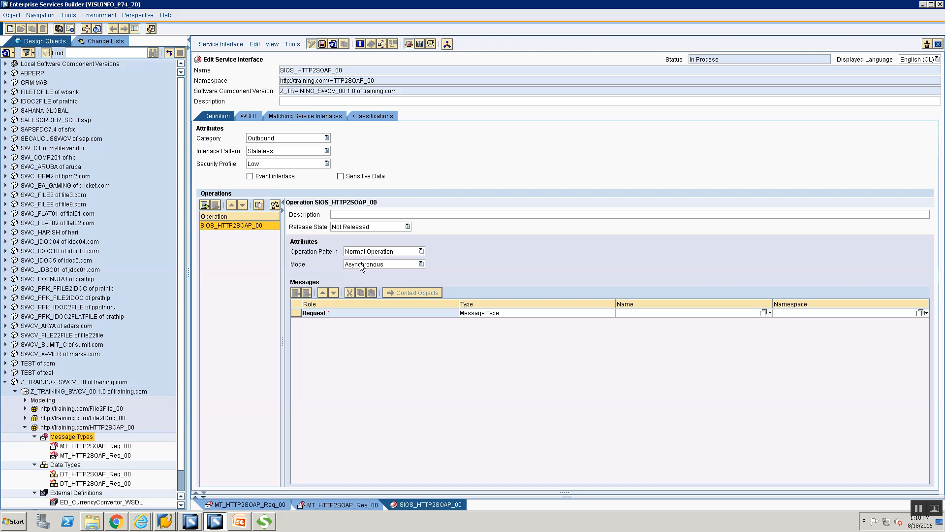
click(359, 263)
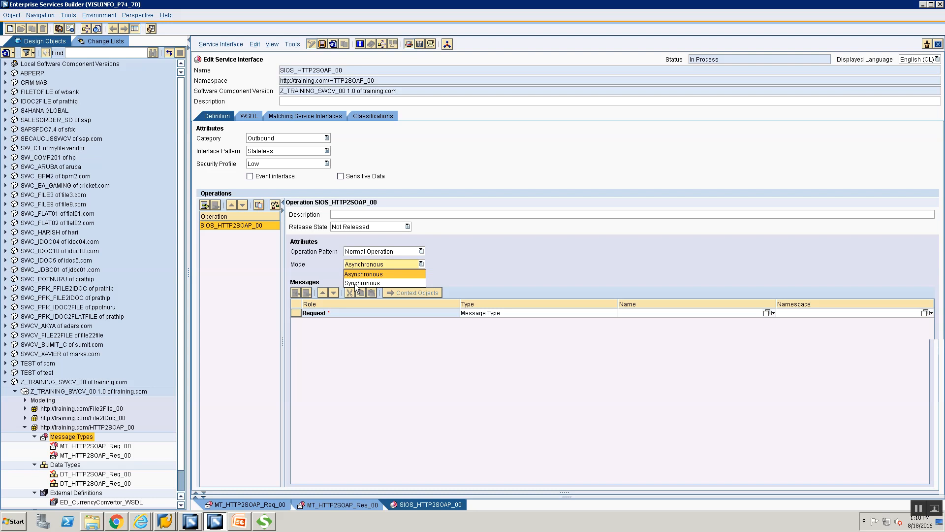
click(355, 283)
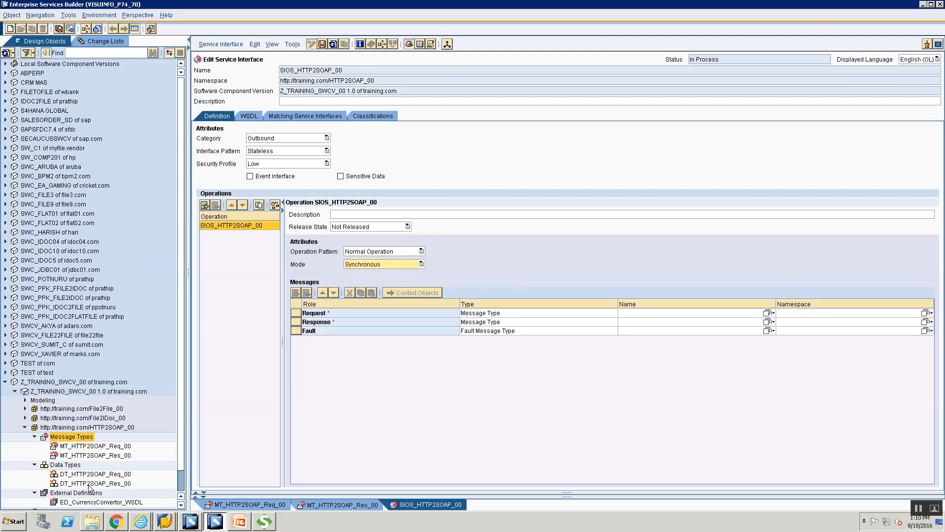
Step: Assign MT_HTTP2SOAP_Req_00 as the request and MT_HTTP2SOAP_Res_00 as the response message
double_click(90, 447)
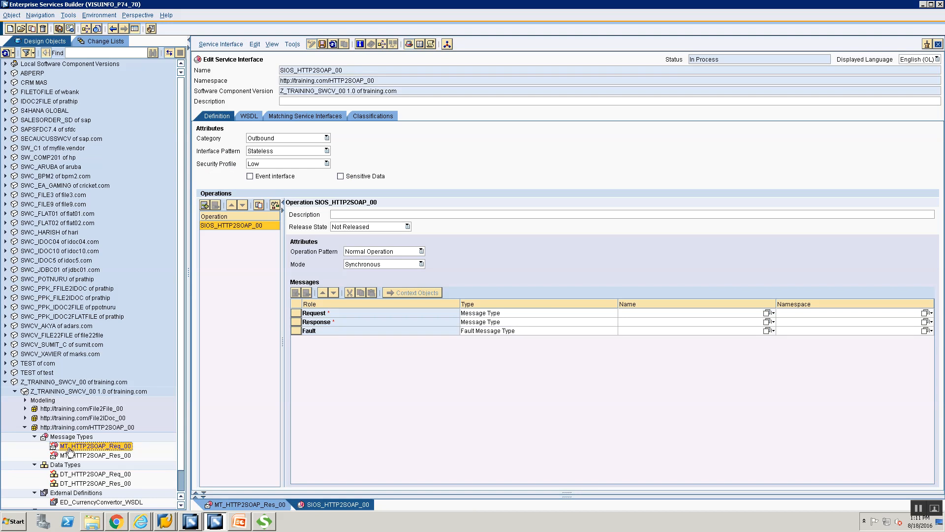
drag(752, 314, 820, 311)
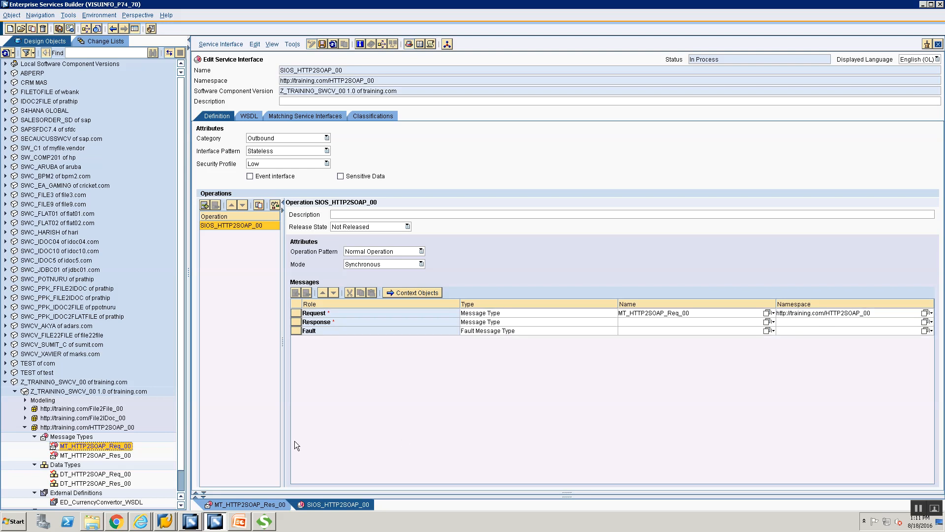
click(88, 457)
drag(89, 456, 761, 321)
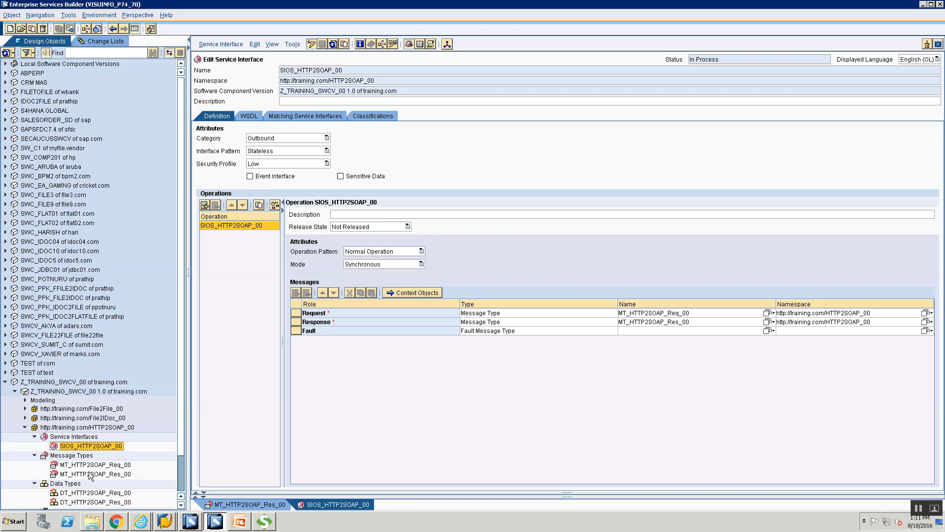
Step: Create a new service interface named SIIS_HTTP2SOAP_00 under Service Interfaces
click(79, 437)
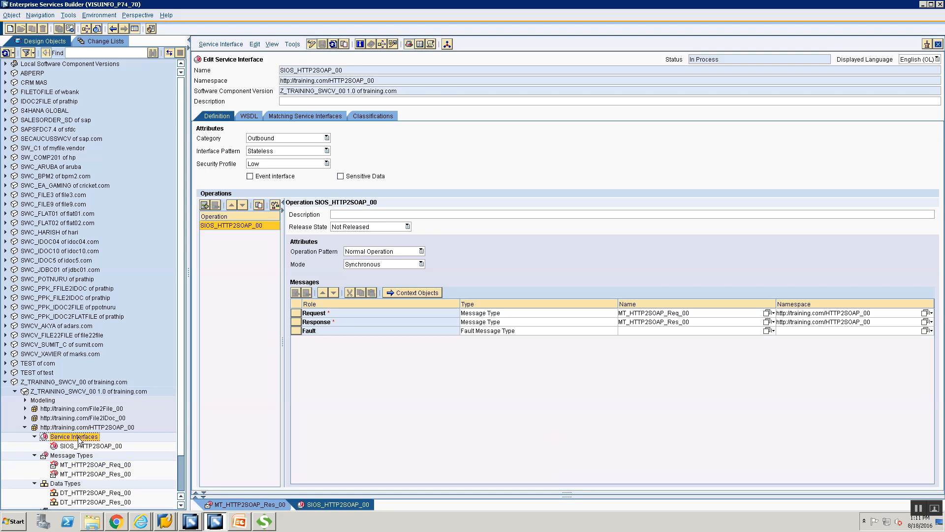
right_click(80, 439)
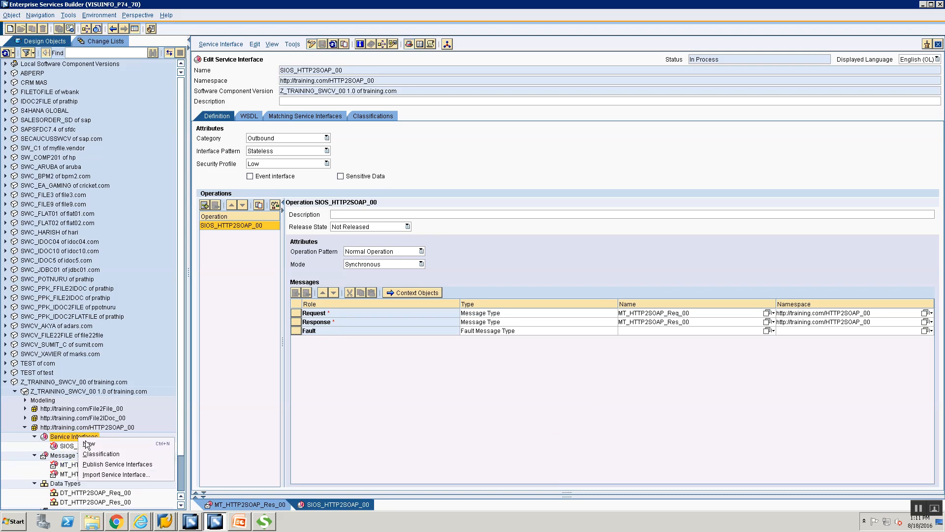
click(89, 444)
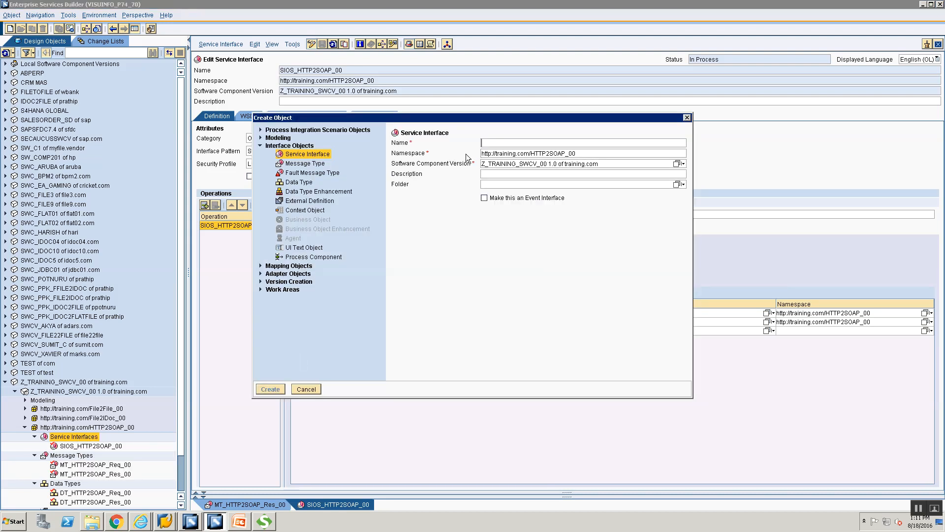
text(SI)
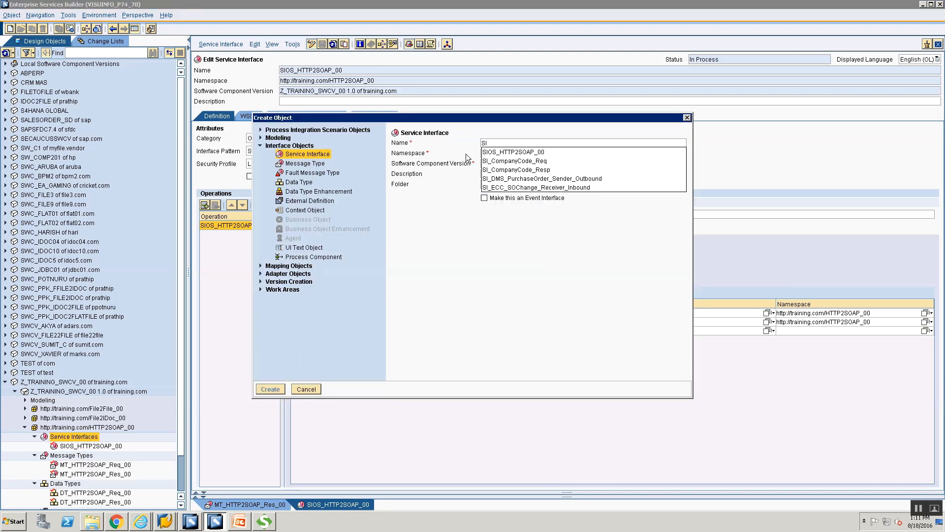
text(IS)
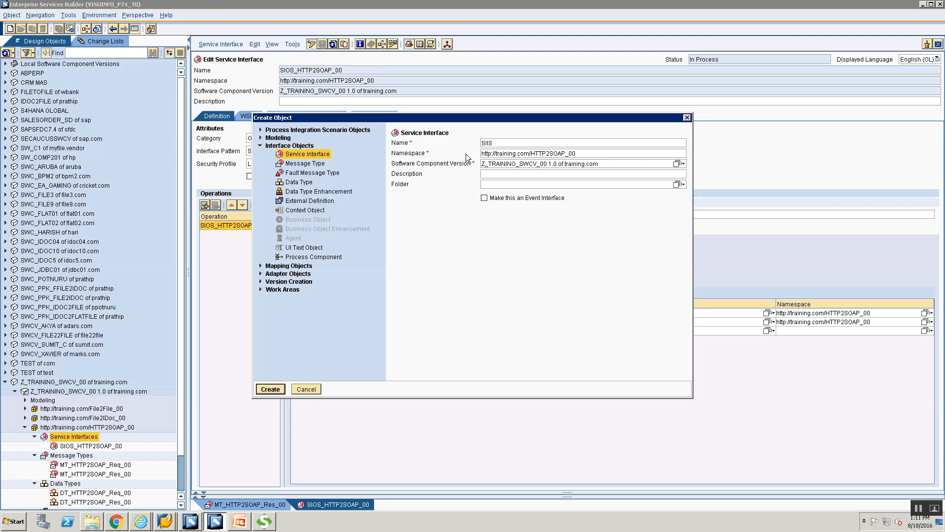
text(HTTP2SOAP_00)
key(Return)
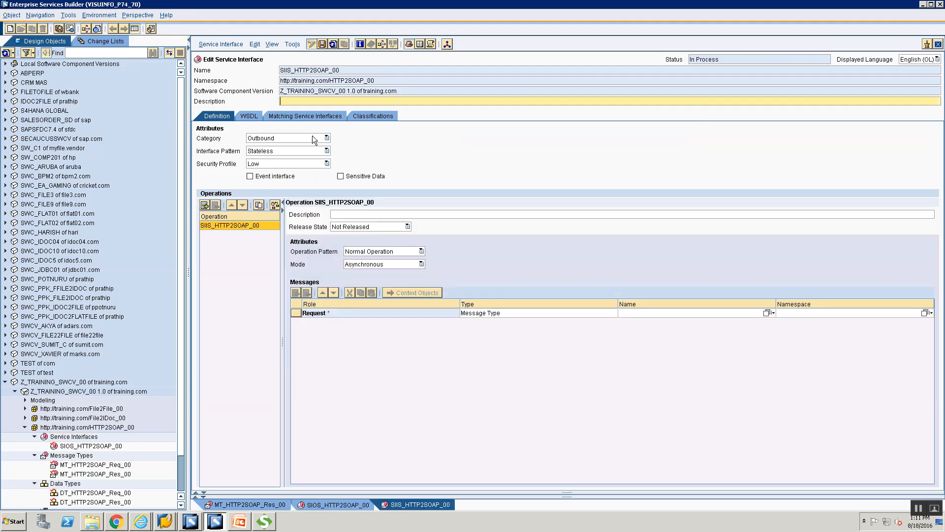
Step: Set SIIS_HTTP2SOAP_00's category to Inbound and its operation mode to Synchronous
click(312, 136)
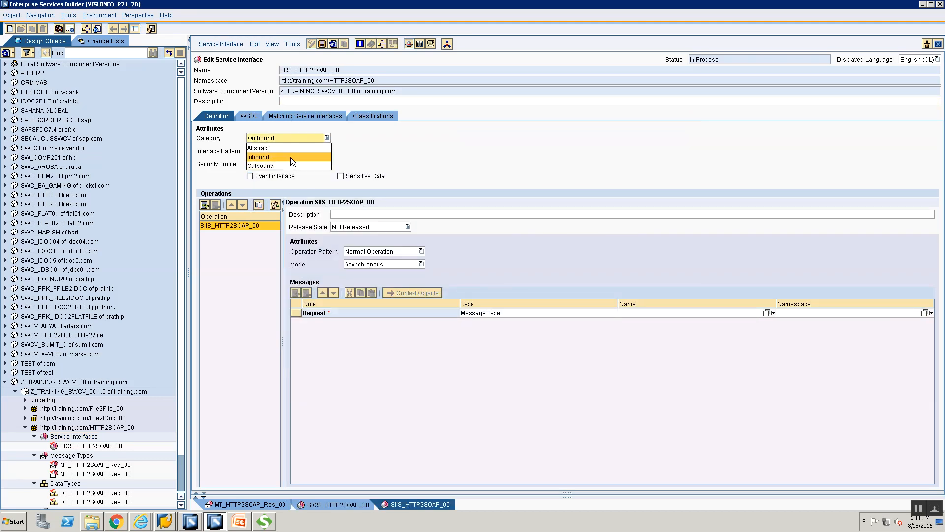
key(Return)
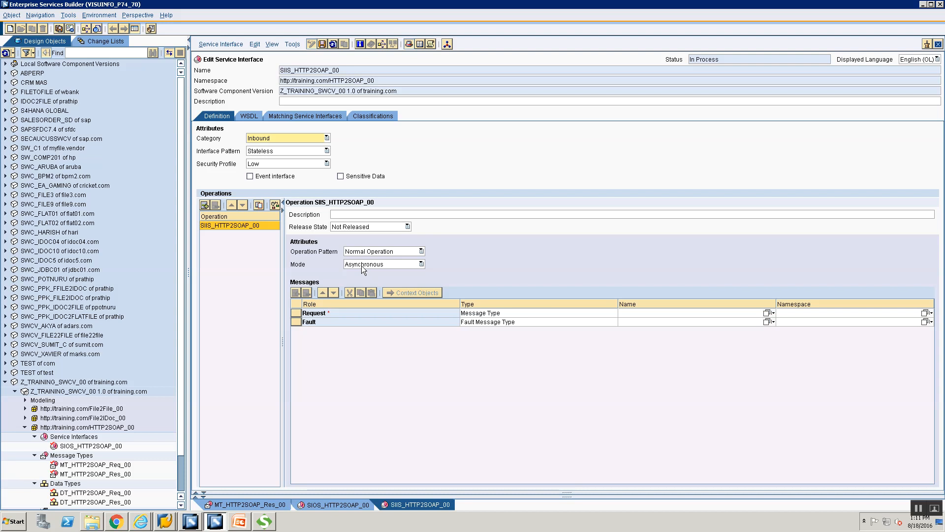
click(361, 265)
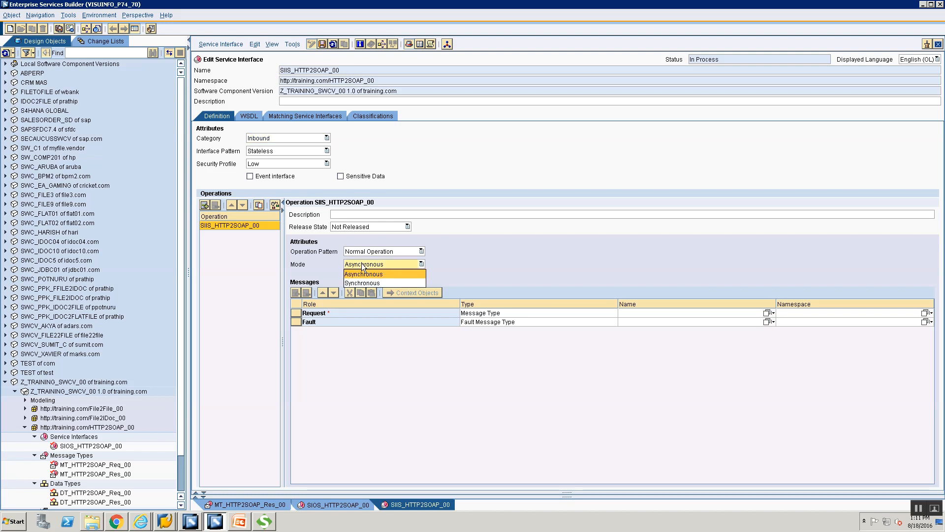
click(365, 283)
click(470, 331)
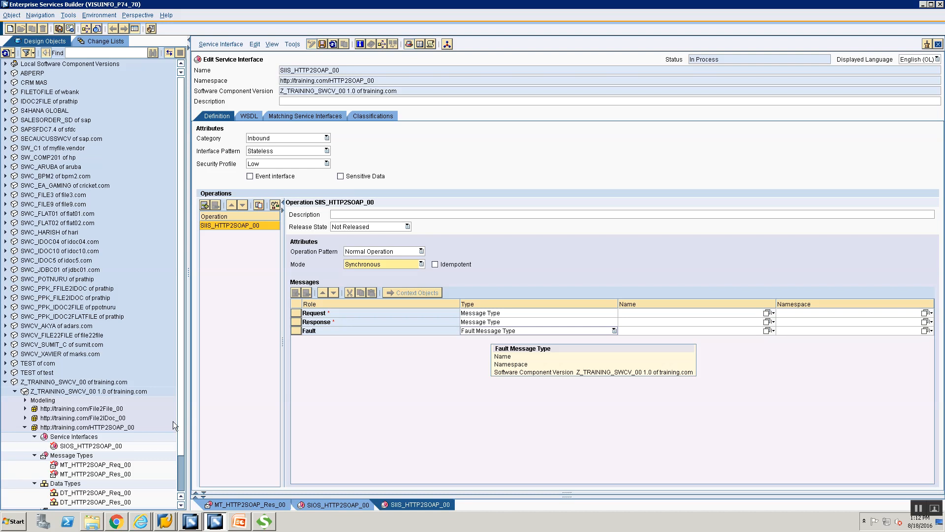
Step: Assign ConversionRateSoapIn from ED_CurrencyConvertor_WSDL as SIIS_HTTP2SOAP_00's request message
scroll(69, 465, down, 2)
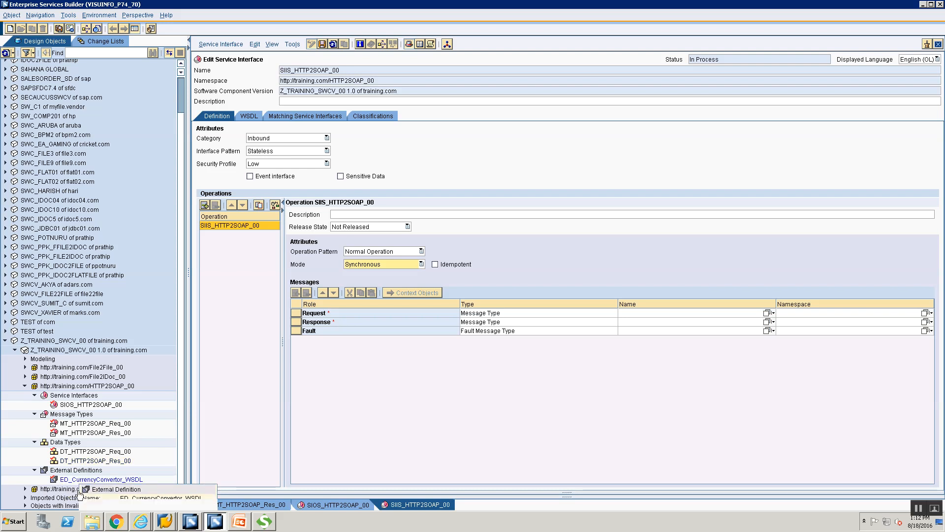
click(67, 480)
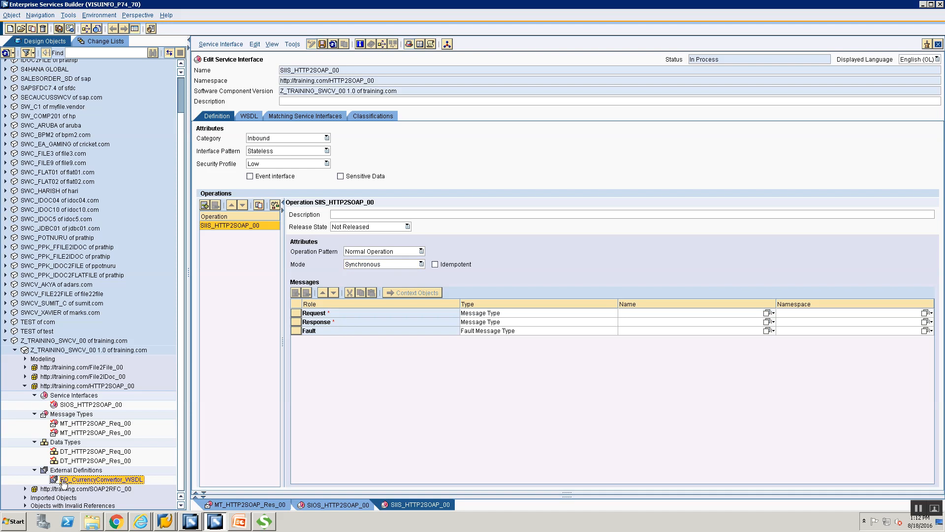
drag(397, 409, 760, 313)
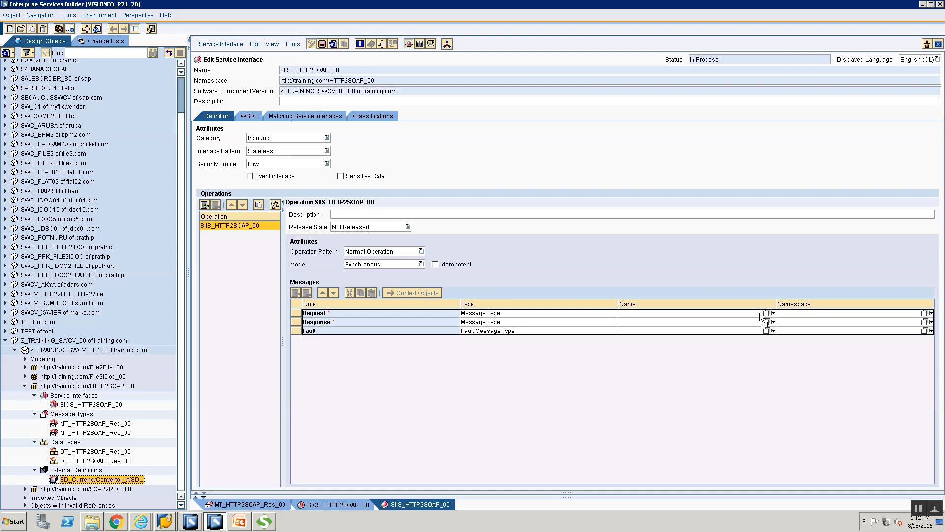
drag(92, 480, 89, 482)
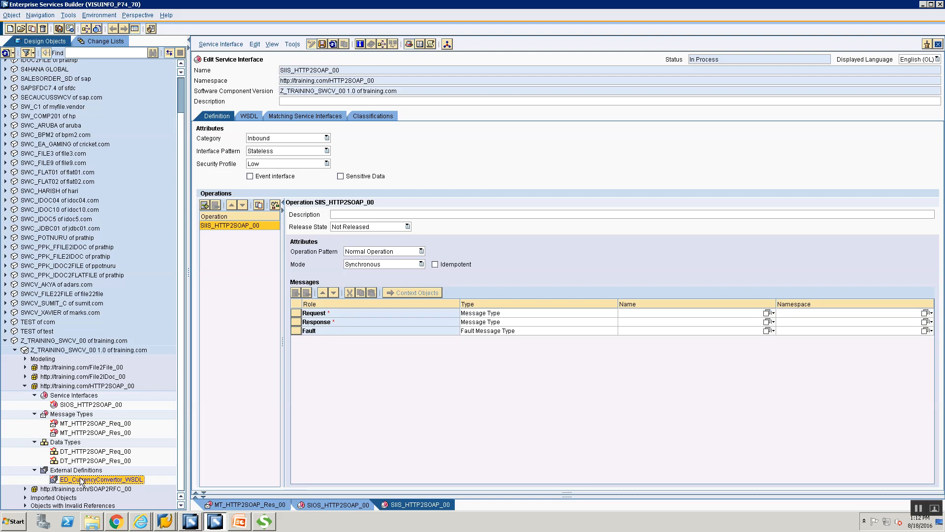
drag(81, 481, 743, 313)
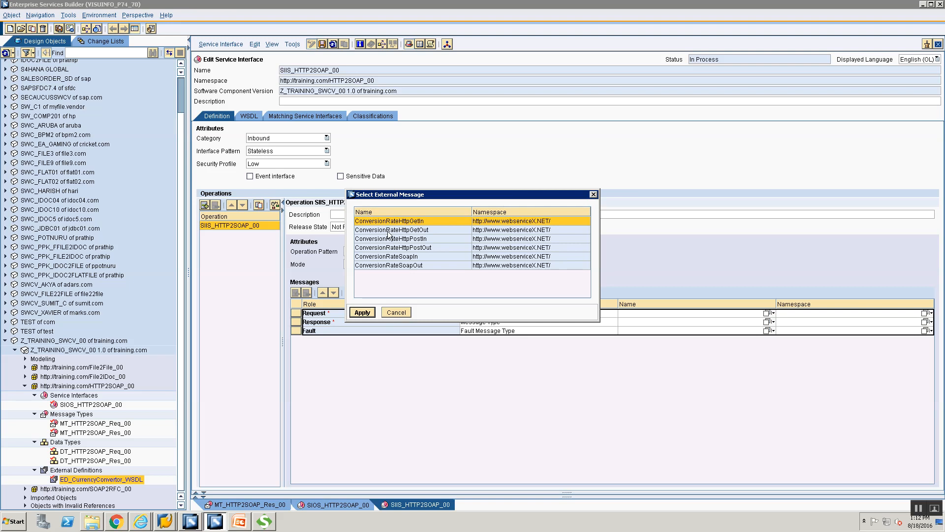
click(368, 258)
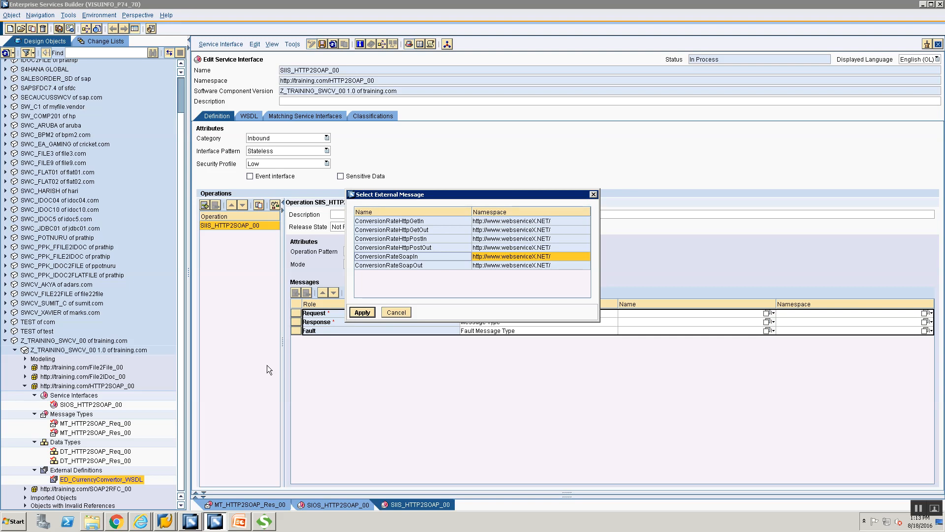
click(464, 255)
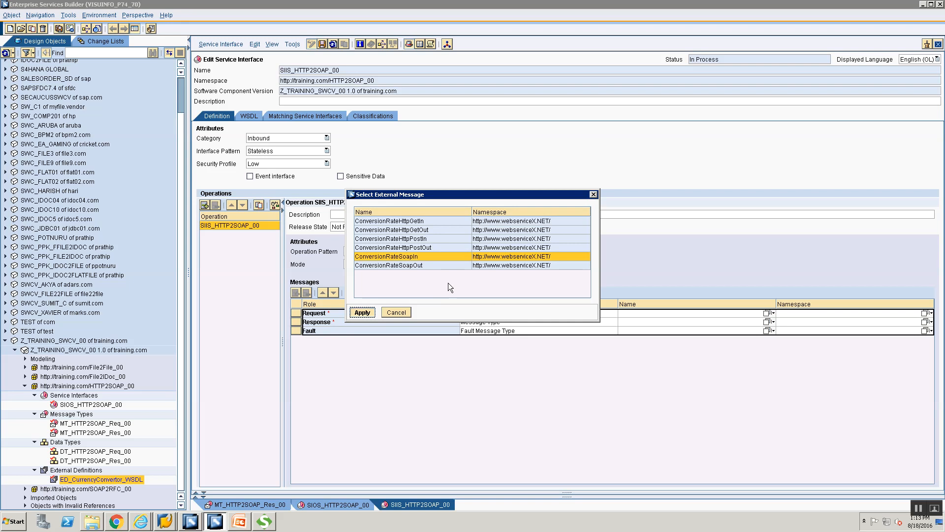
click(369, 313)
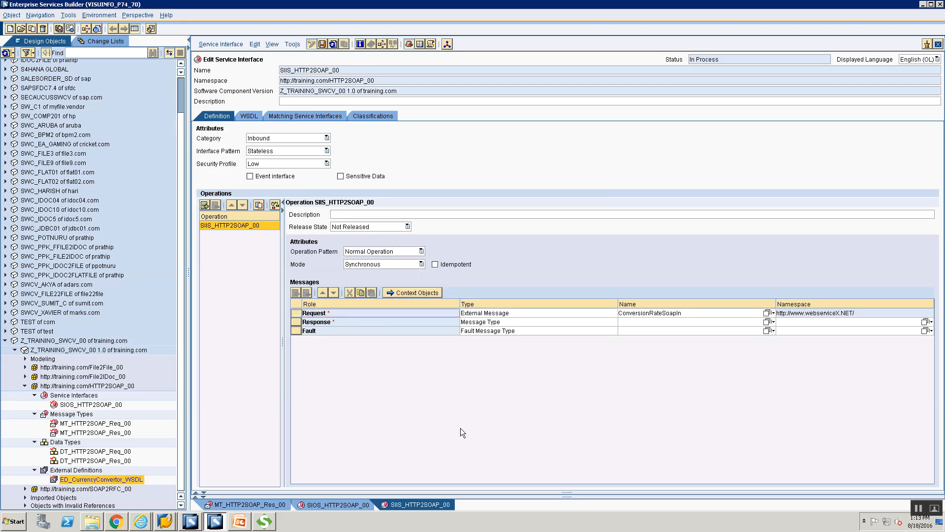
Step: Assign ConversionRateSoapOut from the currency converter WSDL as the response message
drag(71, 483, 641, 321)
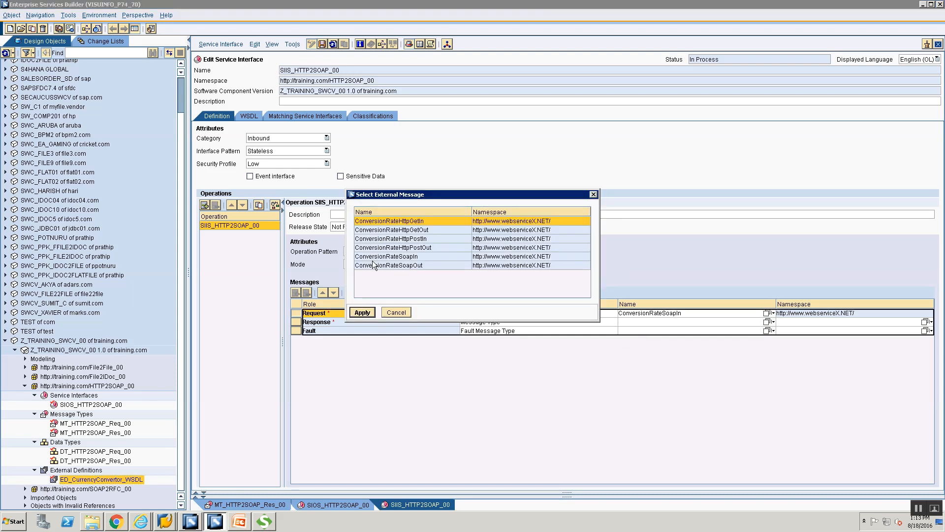
click(479, 266)
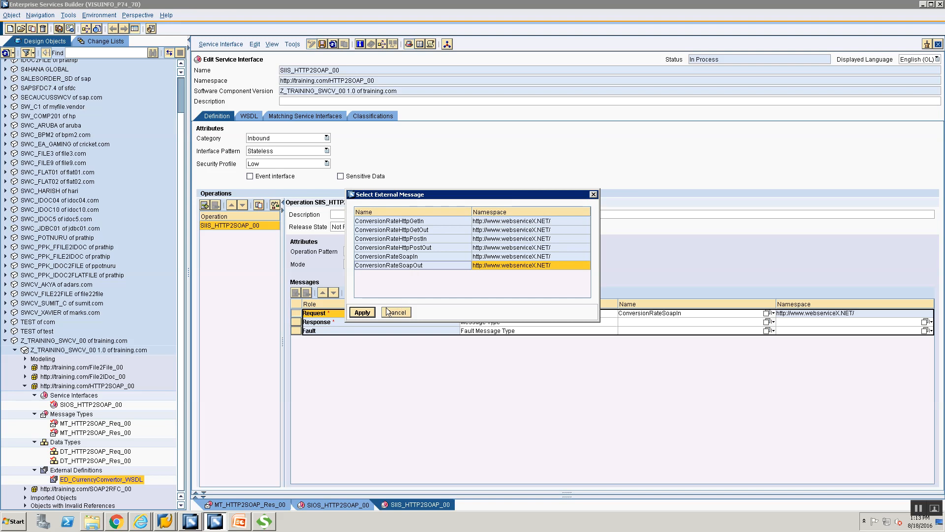
click(362, 313)
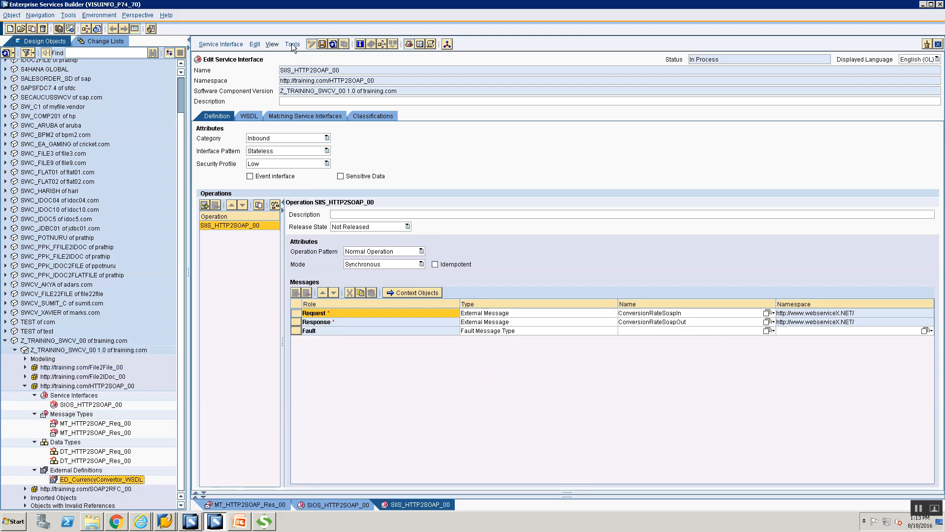
Step: Save the SIIS_HTTP2SOAP_00 service interface and start a new object from the Service Interfaces folder
click(323, 43)
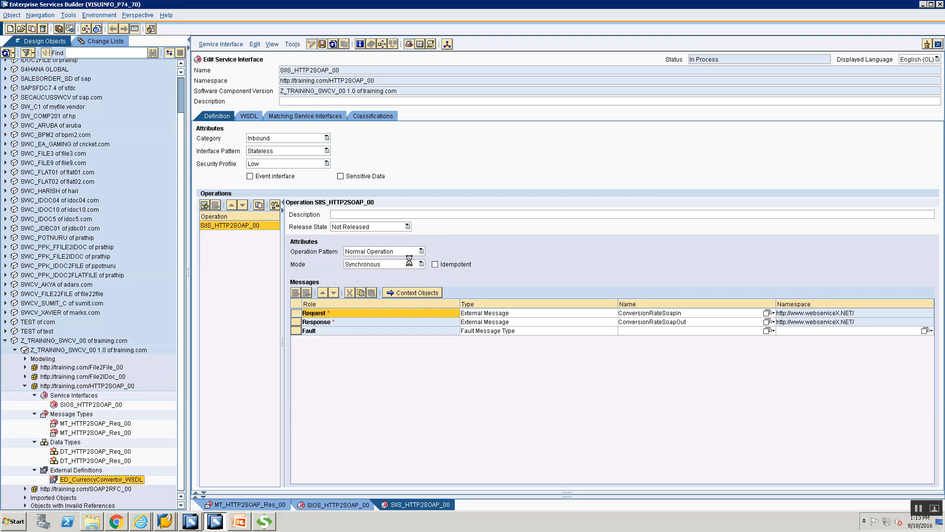
click(72, 395)
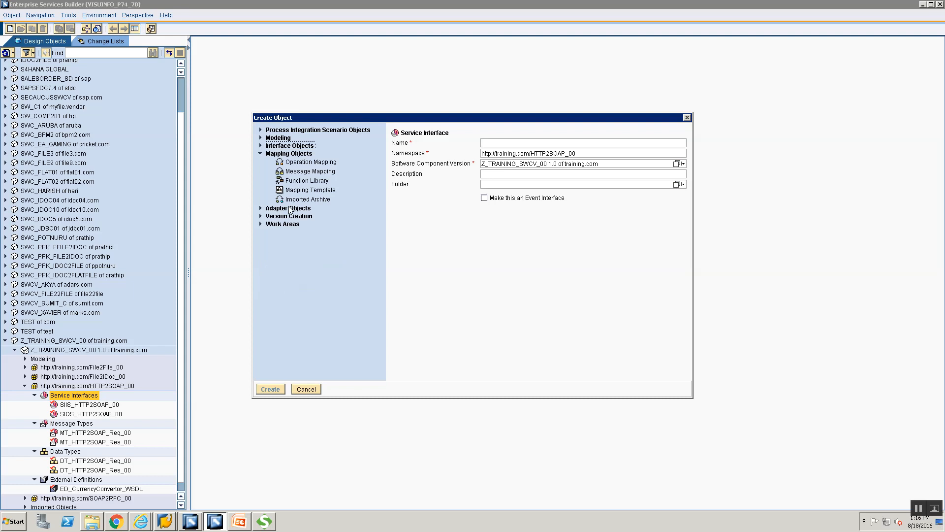
Step: Create message mapping MM_HTTP2SOAP_00, then close its editor
click(302, 171)
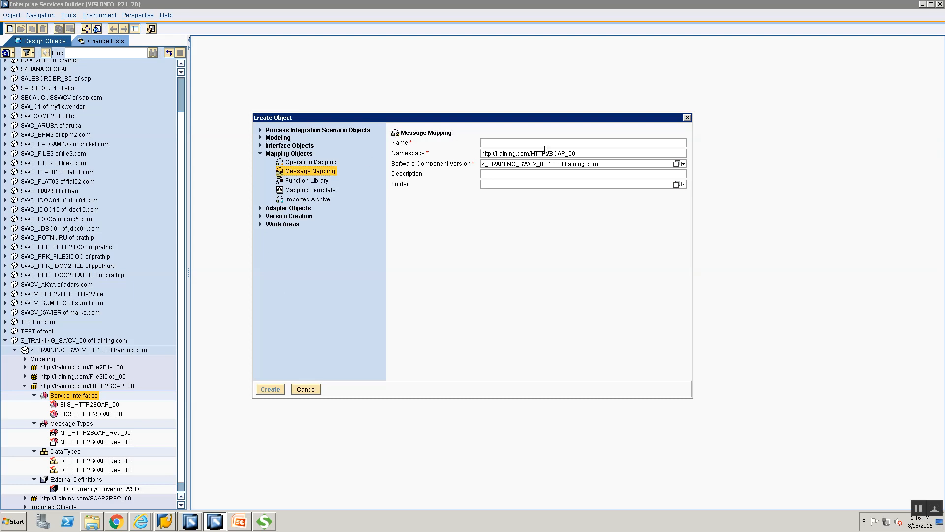
text(MM_SOAP)
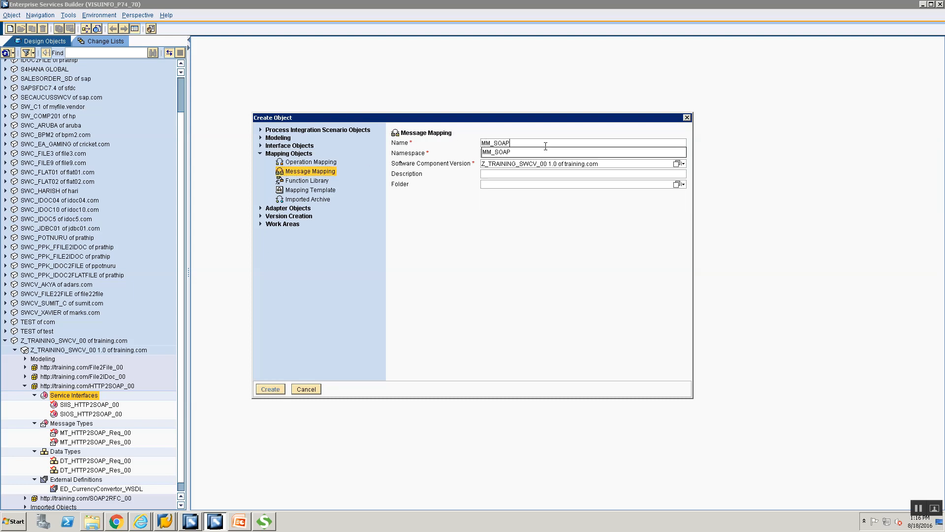
key(BackSpace)
key(BackSpace)
key(BackSpace)
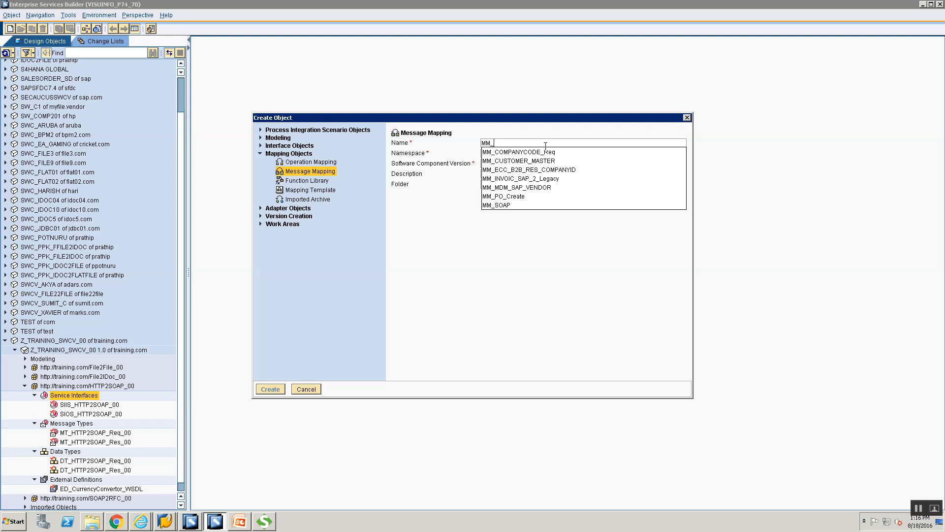
text(HTTP_)
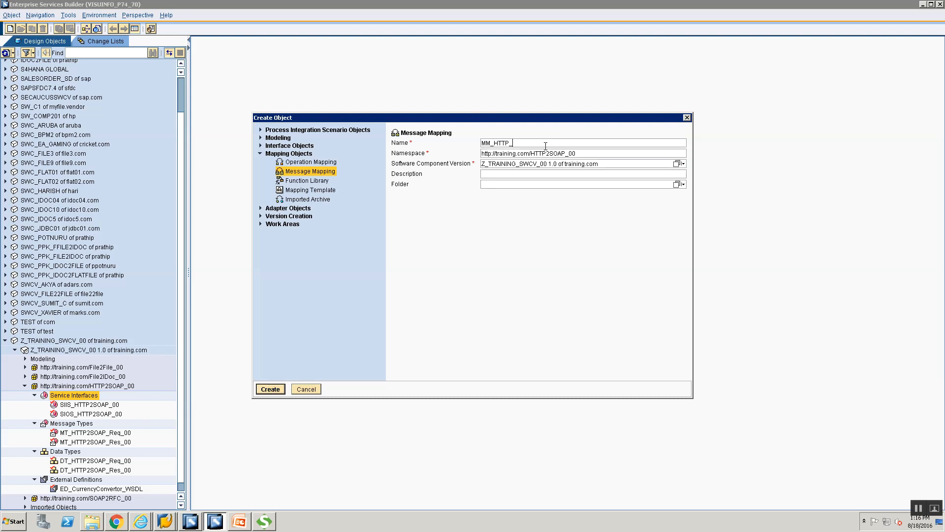
key(BackSpace)
text(2SOAP_00)
key(Return)
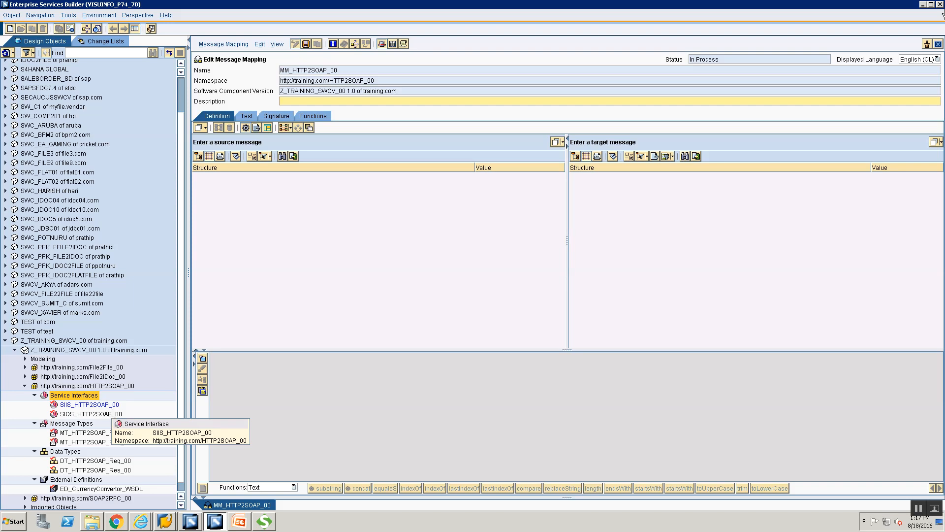
click(938, 44)
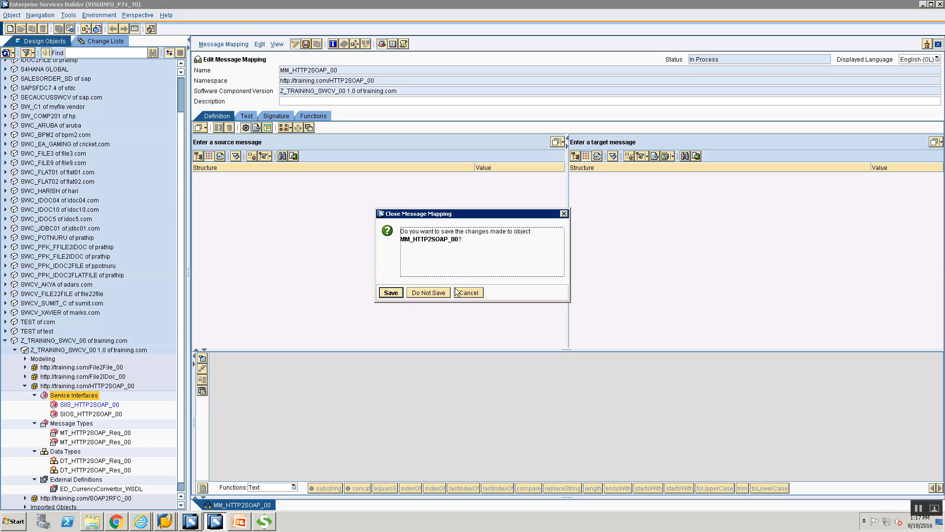
Step: Discard the unsaved MM_HTTP2SOAP_00 mapping and start a new object from Service Interfaces
click(428, 293)
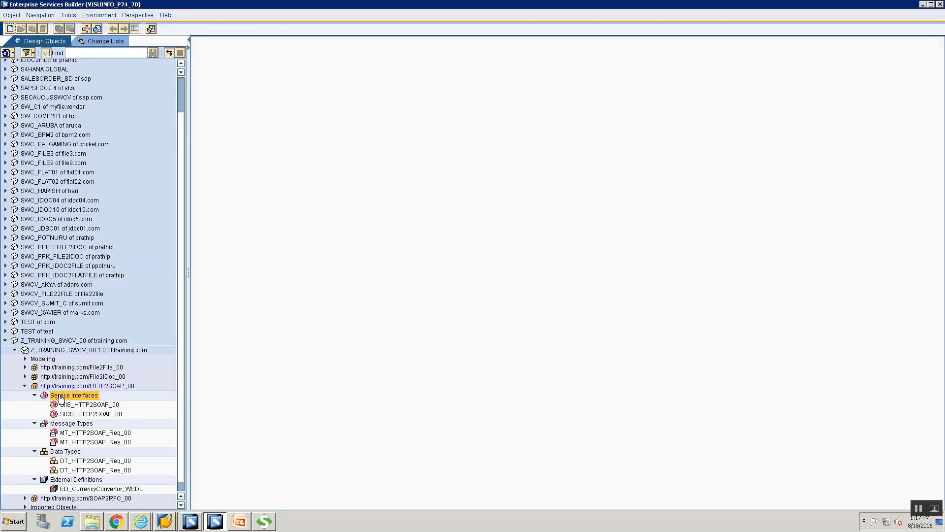
right_click(59, 396)
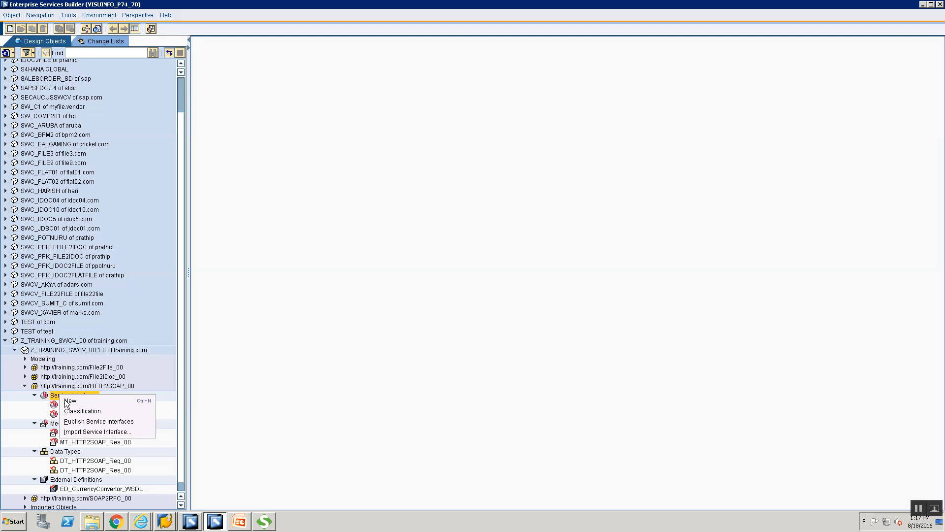
click(69, 401)
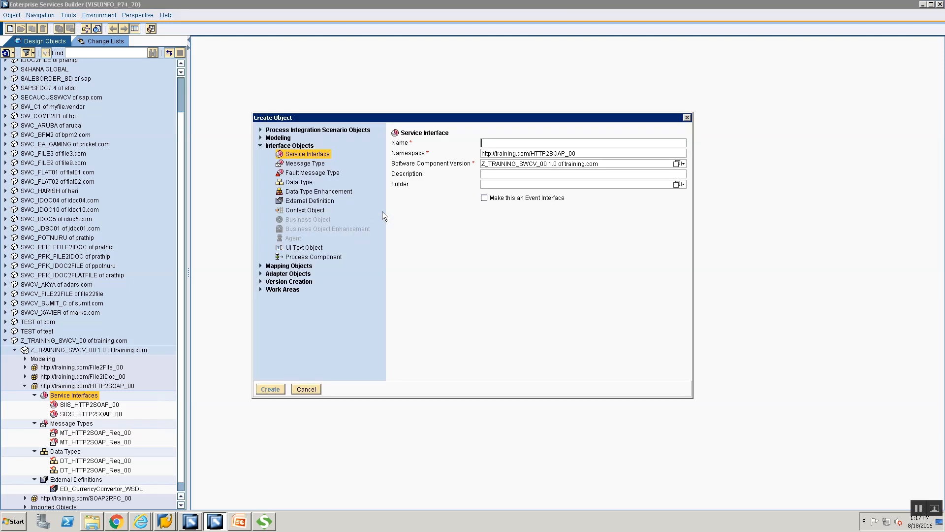
Step: Create a Message Mapping object named MM_HTTP2SOAP_Req_00
click(261, 266)
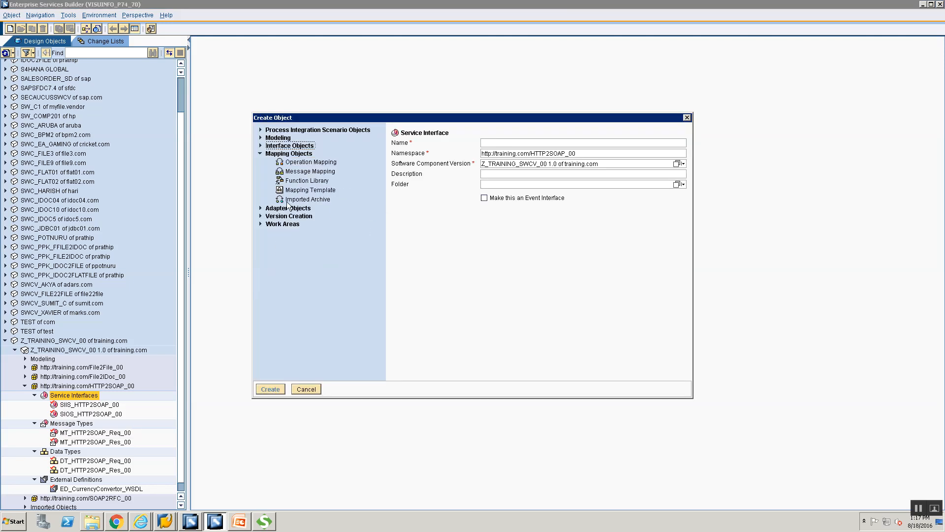
click(523, 145)
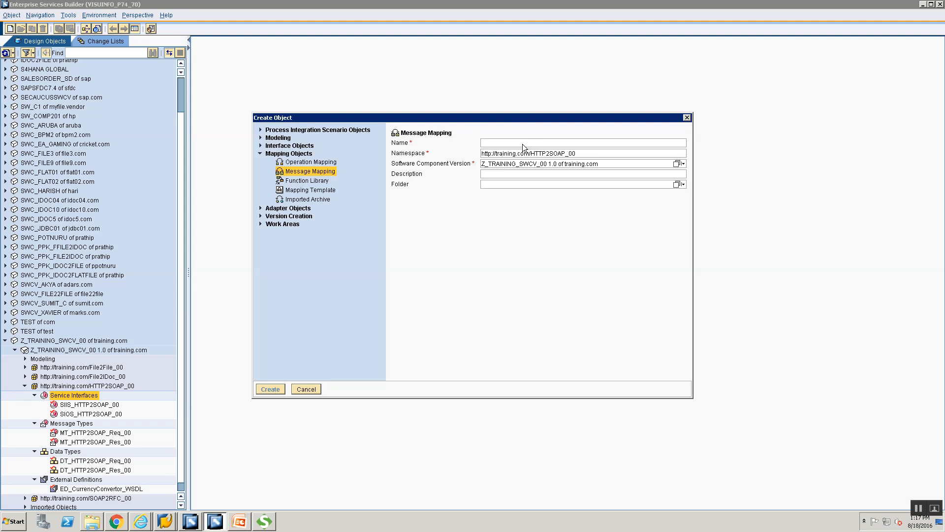
text(MM_HT)
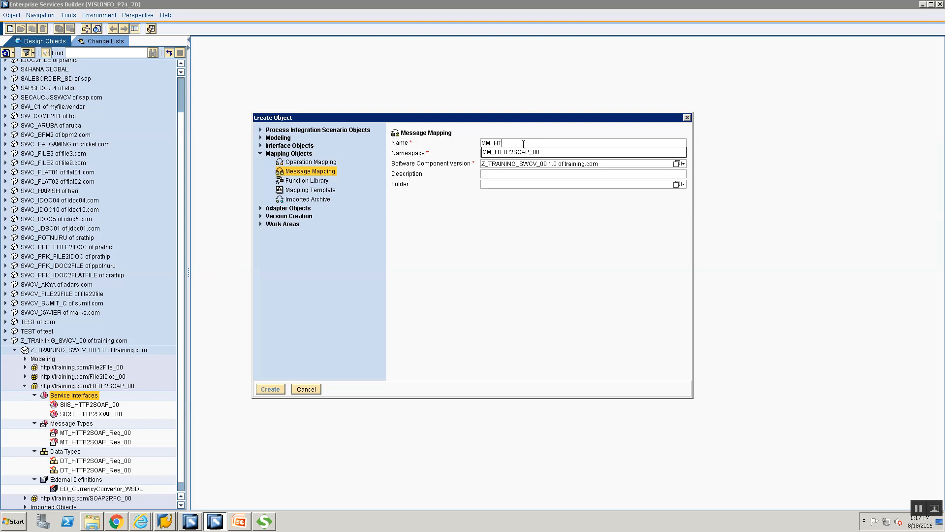
text(TP2SOAP_Re)
text(q_00)
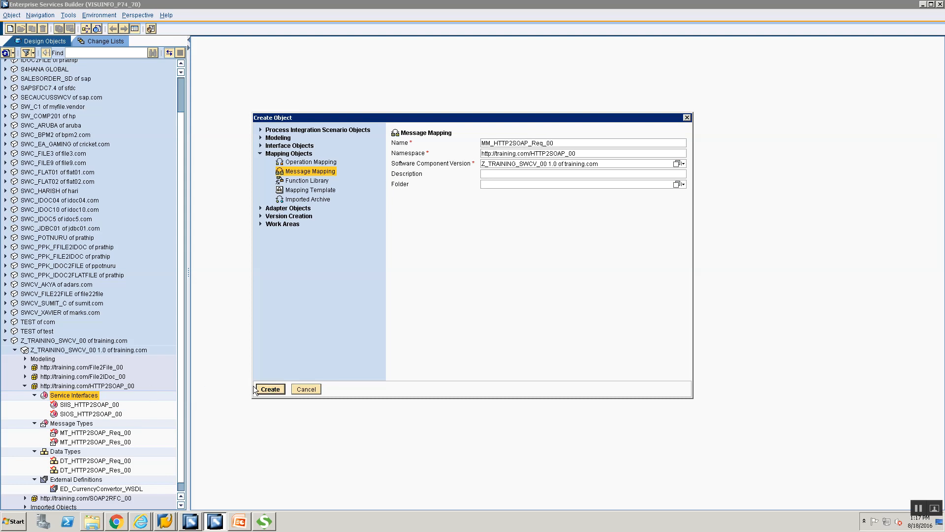
key(Return)
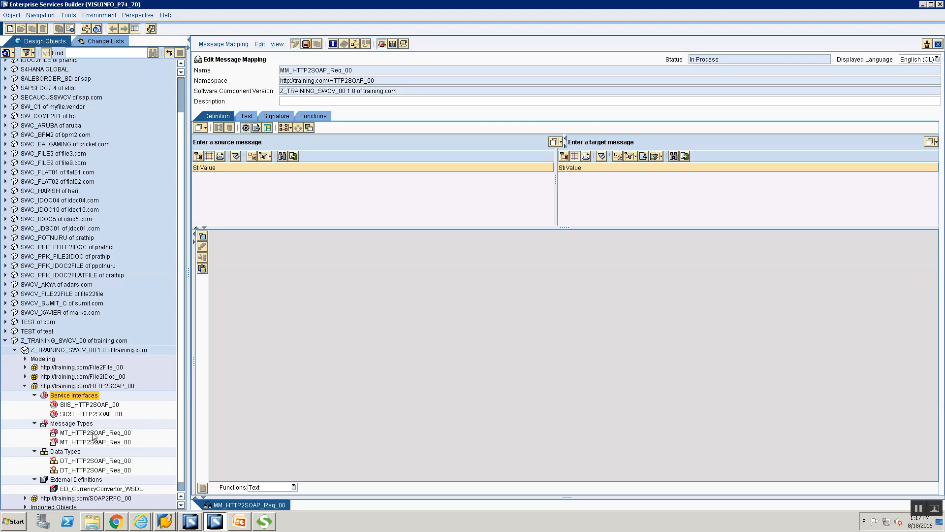
Step: Assign MT_HTTP2SOAP_Req_00 as source and ConversionRateSoapIn from ED_CurrencyConvertor_WSDL as target
drag(94, 434, 368, 143)
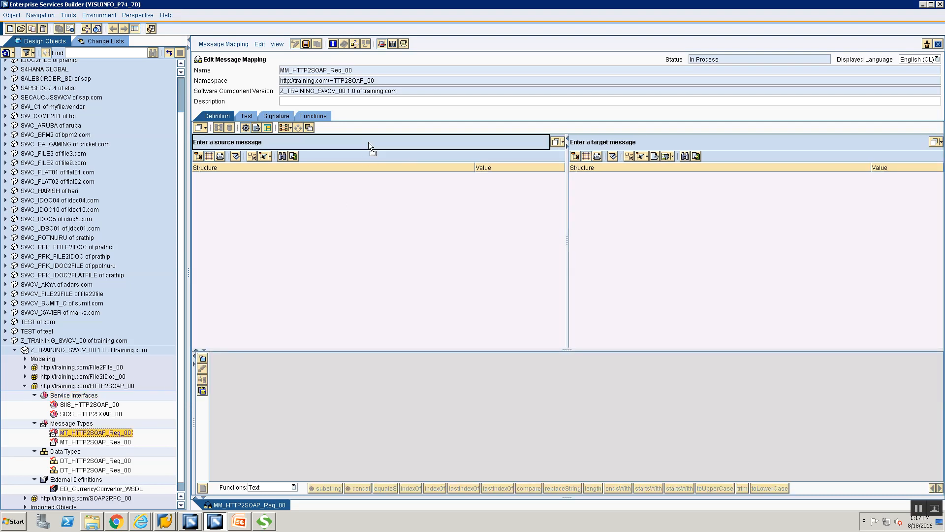
drag(388, 239, 386, 266)
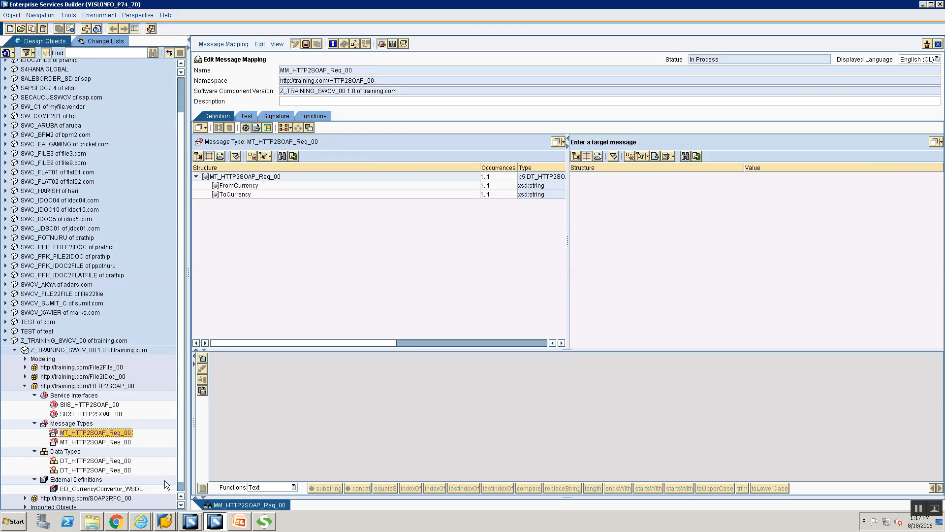
scroll(179, 492, down, 1)
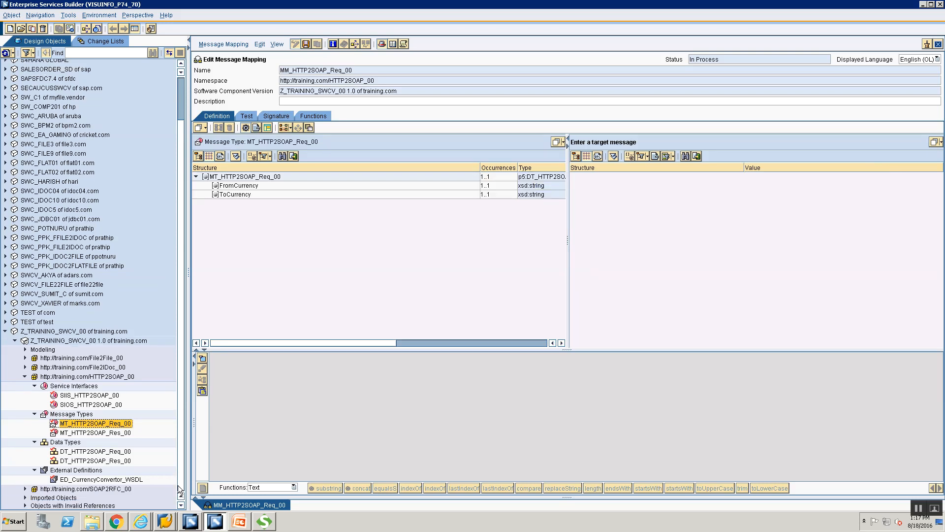
click(83, 480)
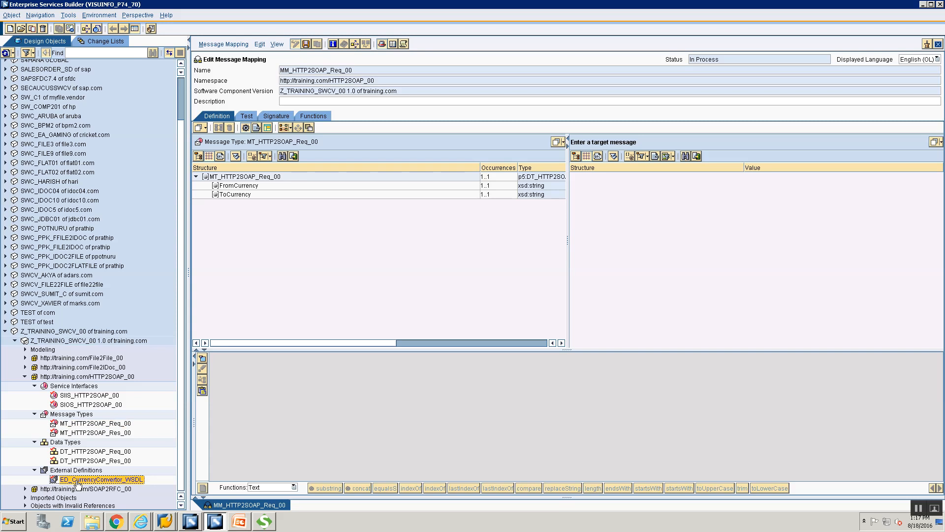
drag(74, 483, 116, 483)
drag(745, 142, 746, 144)
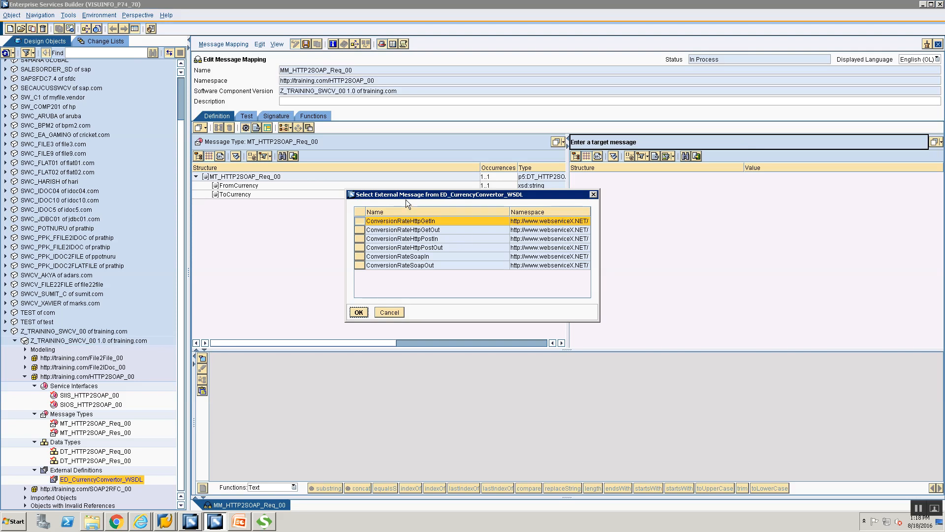
click(359, 258)
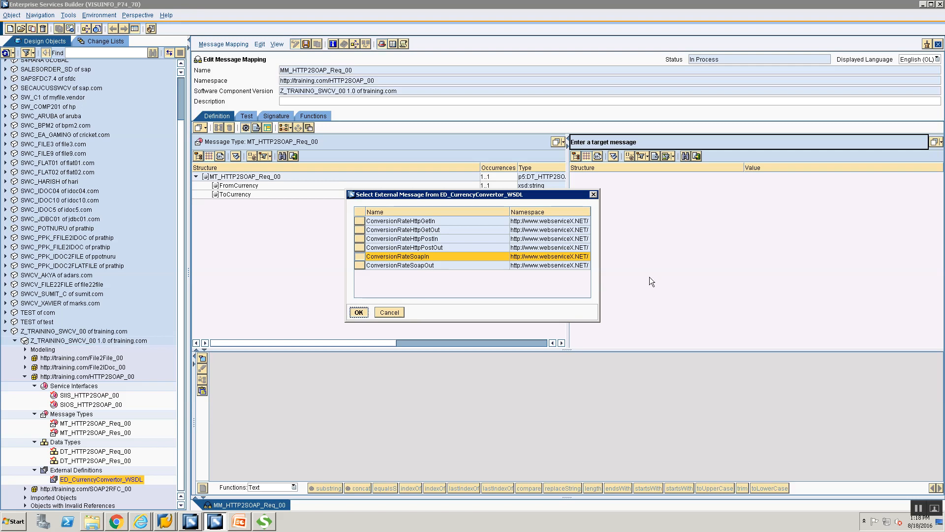
key(Return)
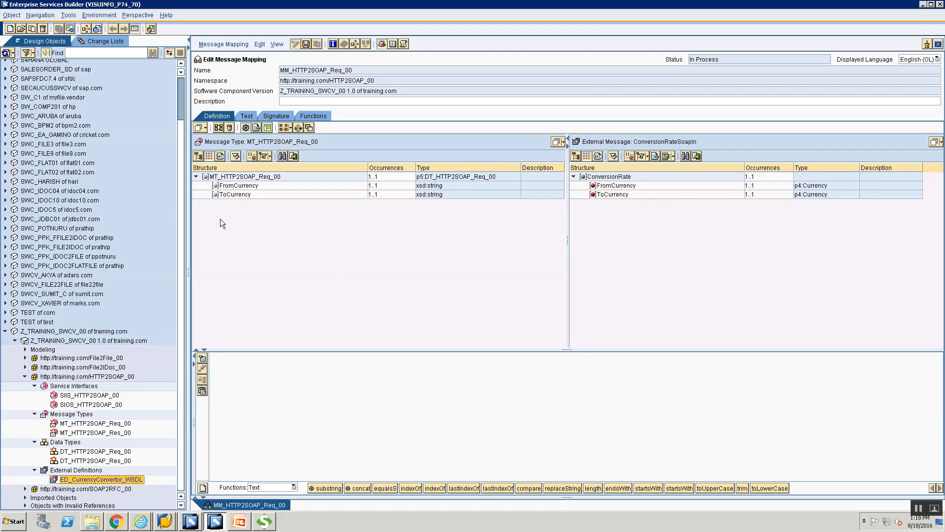
Step: Map source FromCurrency and ToCurrency onto the matching ConversionRate target fields
click(227, 187)
drag(228, 187, 613, 185)
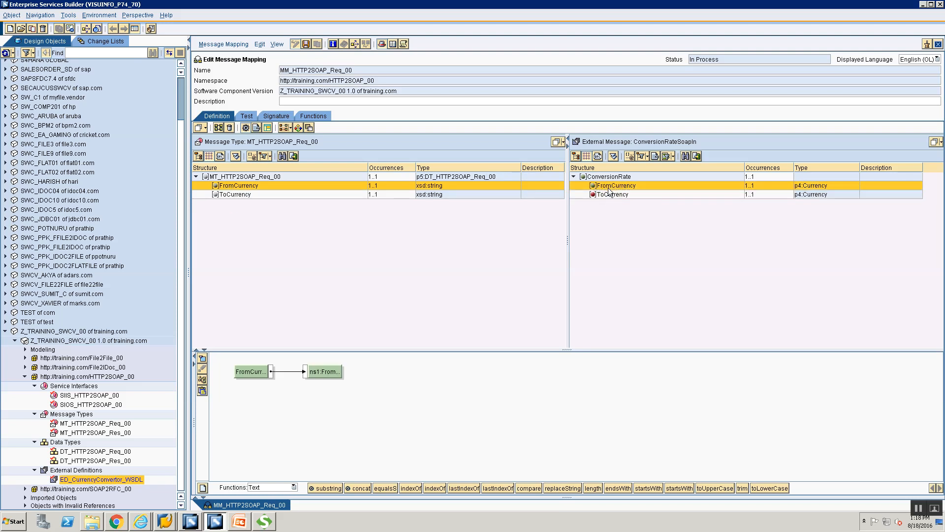
click(232, 194)
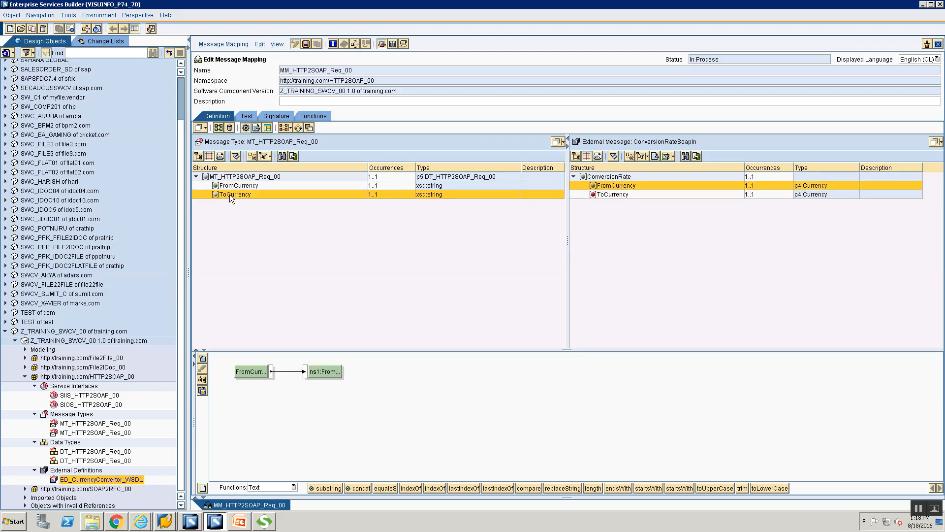
drag(337, 198, 601, 197)
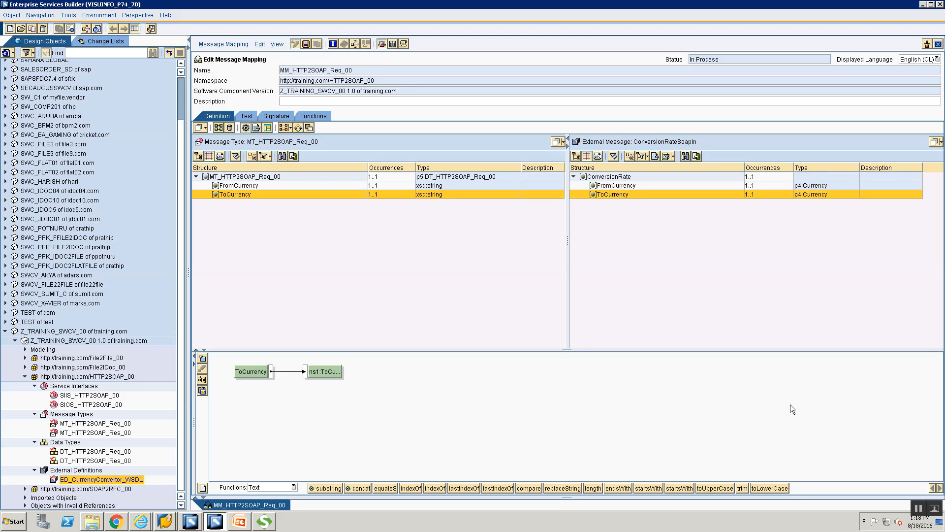
Step: Review both field mappings, then switch to the Test tab
click(620, 186)
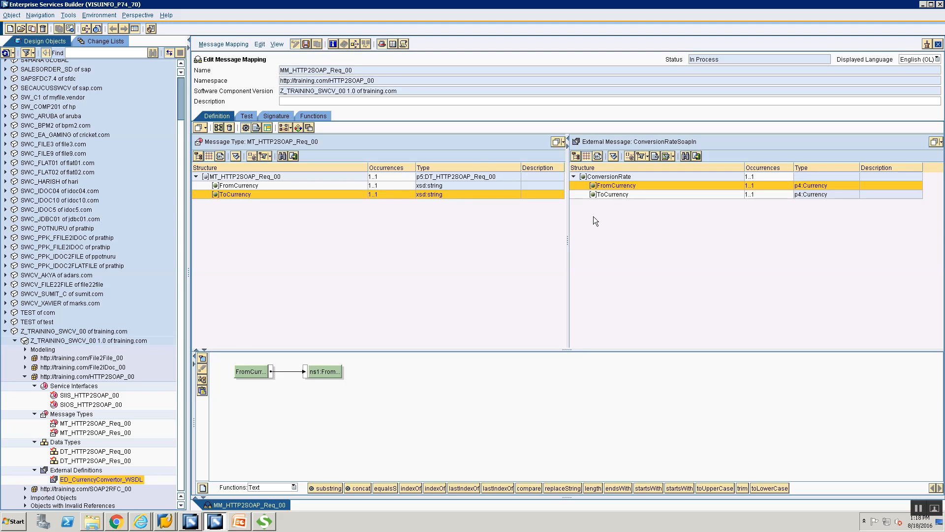
click(613, 194)
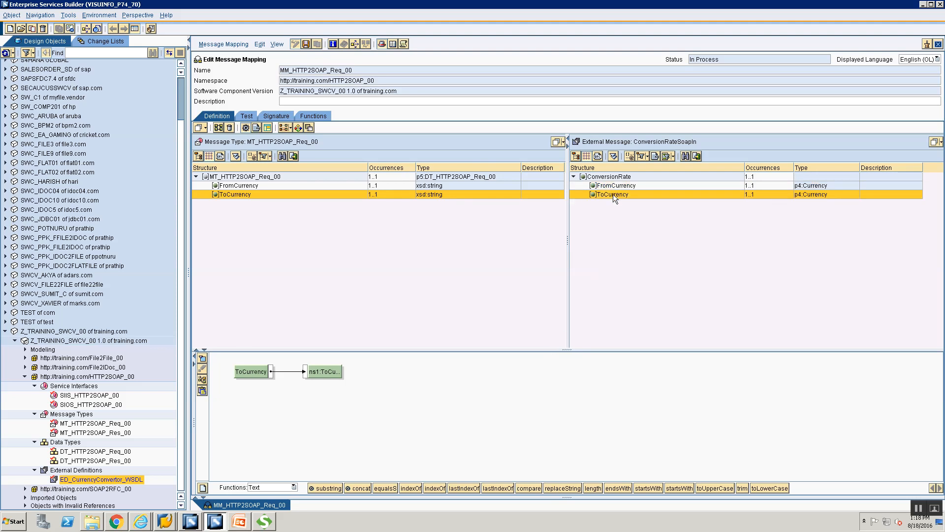
click(364, 289)
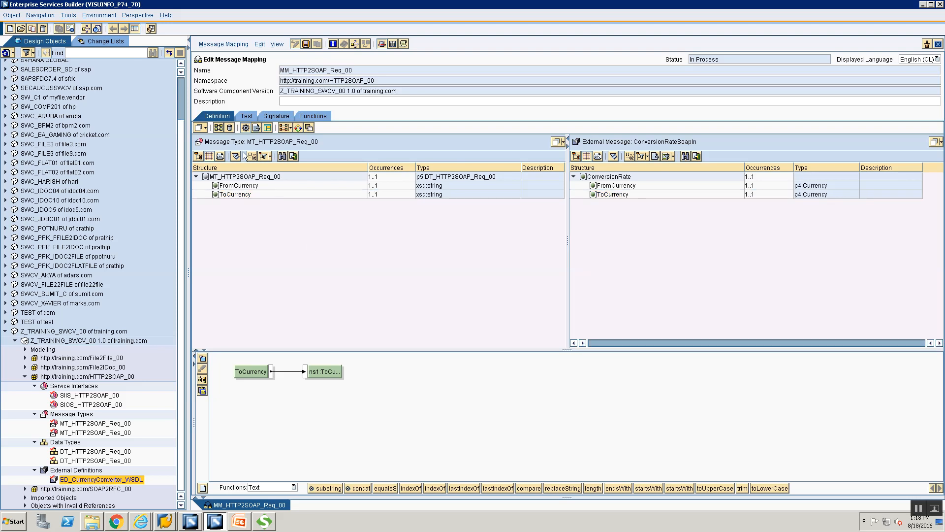
click(246, 117)
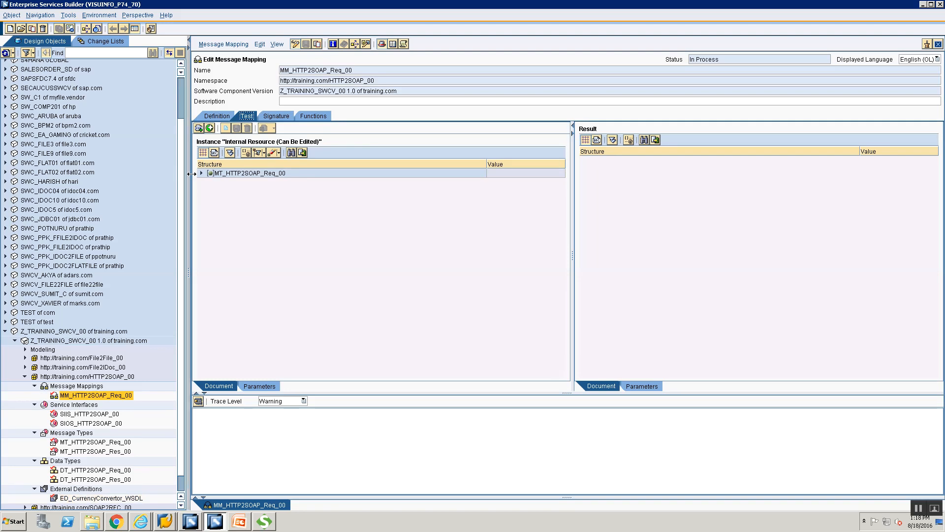
Step: Enter test values USD for FromCurrency and INR for ToCurrency
click(201, 174)
click(491, 182)
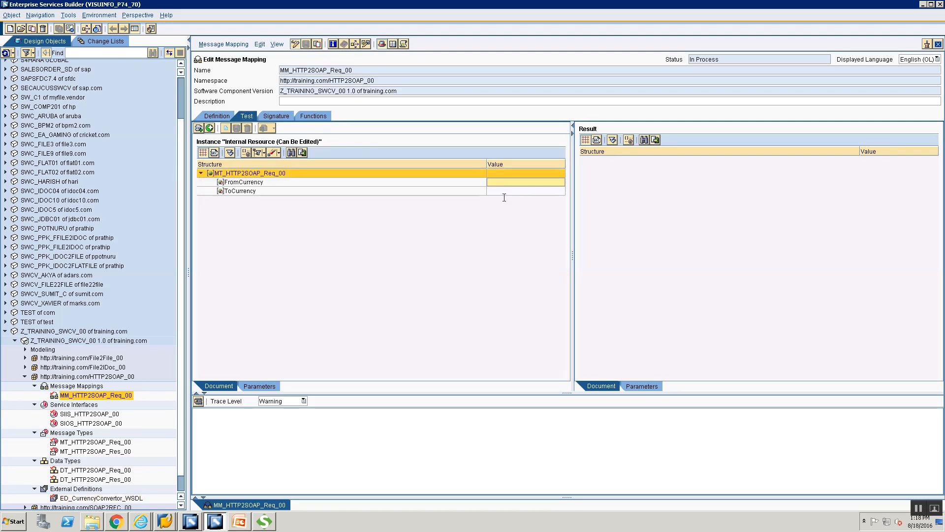
text(USD)
click(503, 191)
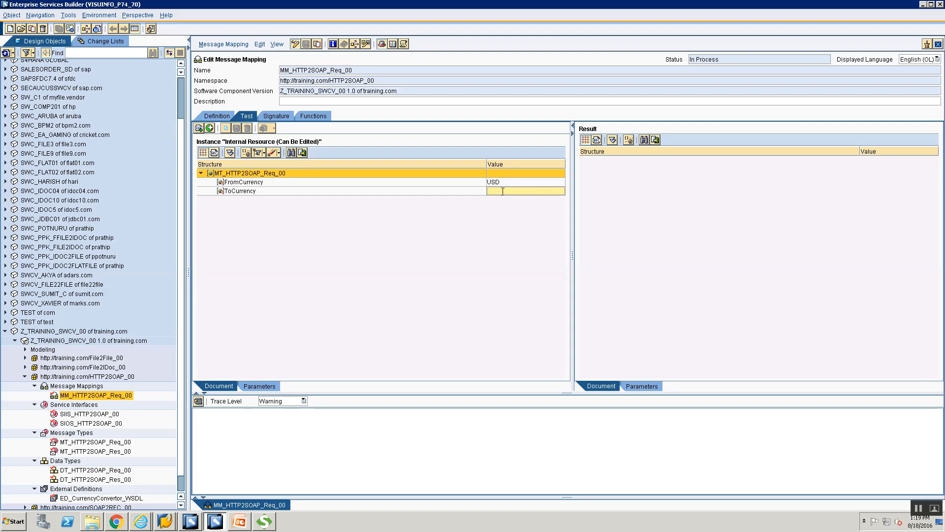
text(INR)
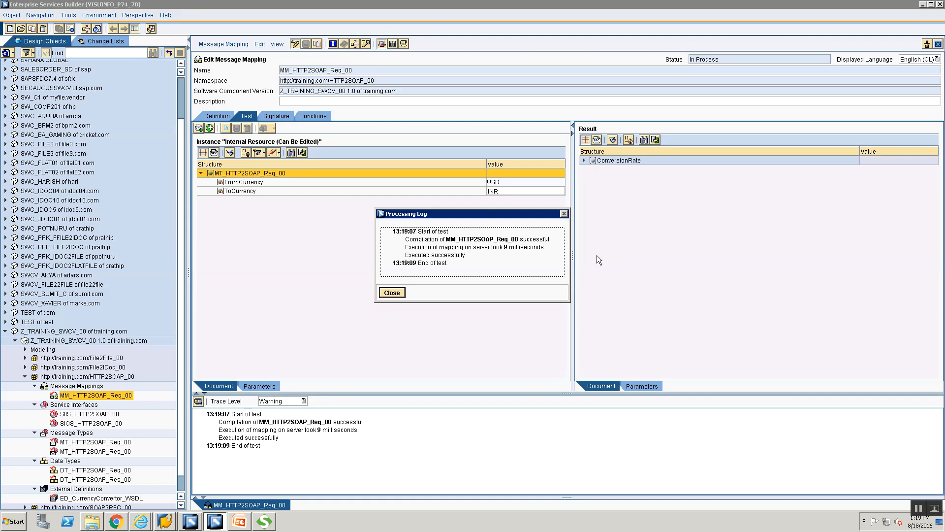
Step: Run the test, expand the ConversionRate result showing USD and INR, and select all the XML
click(397, 295)
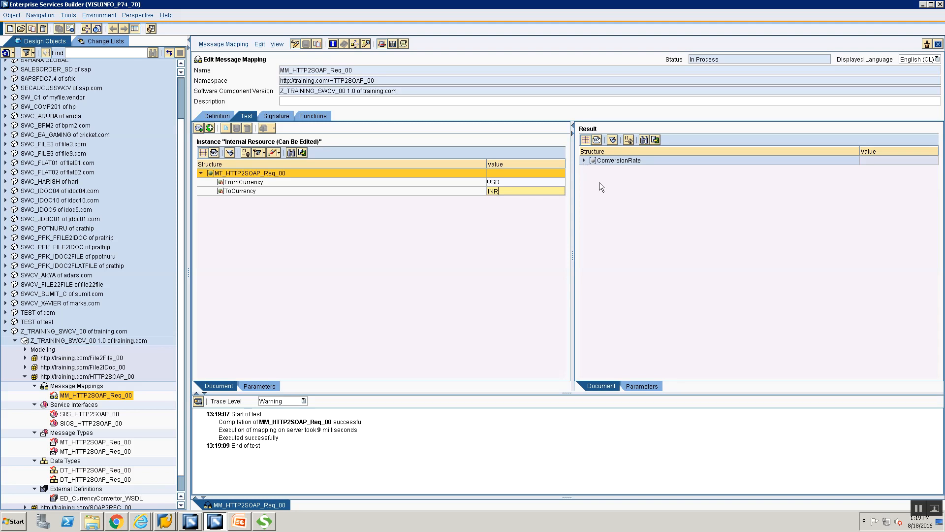
click(583, 158)
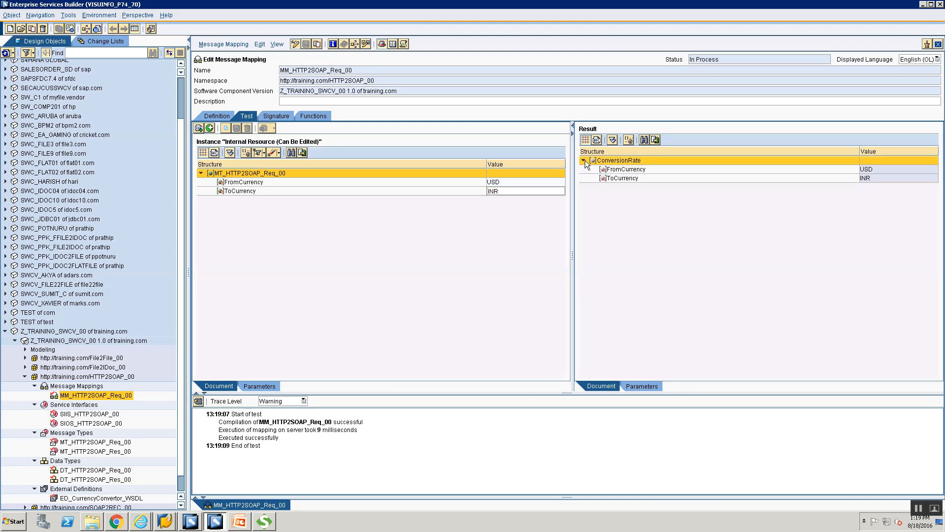
click(585, 161)
click(584, 160)
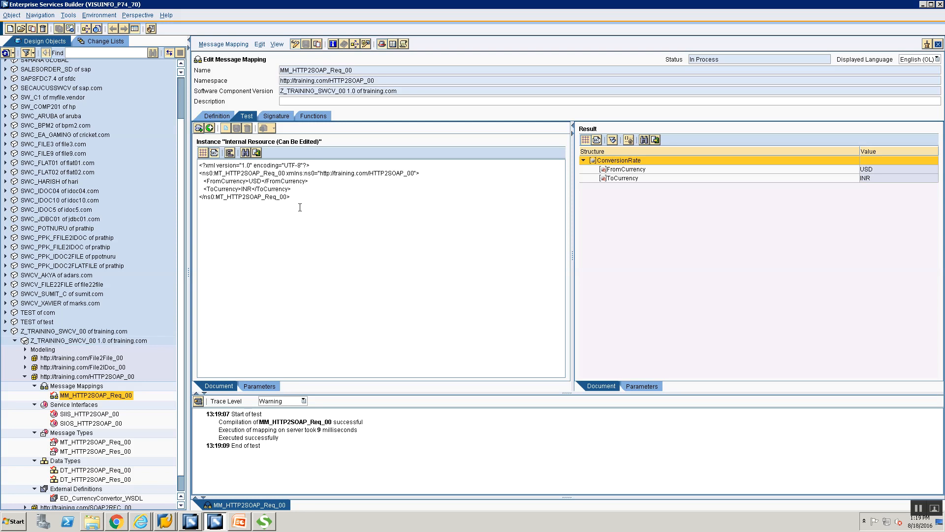
key(ctrl+a)
key(ctrl+c)
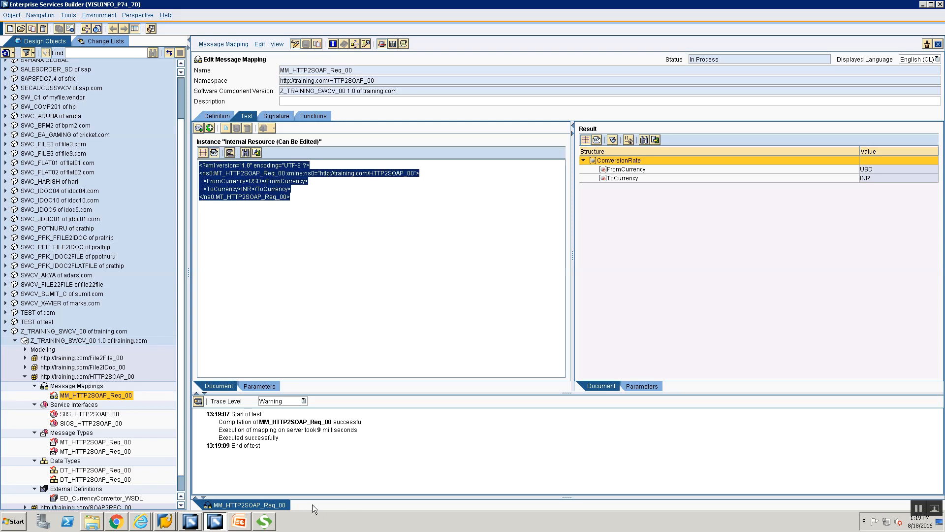
Step: Launch Notepad and paste in the copied test message XML
key(super+r)
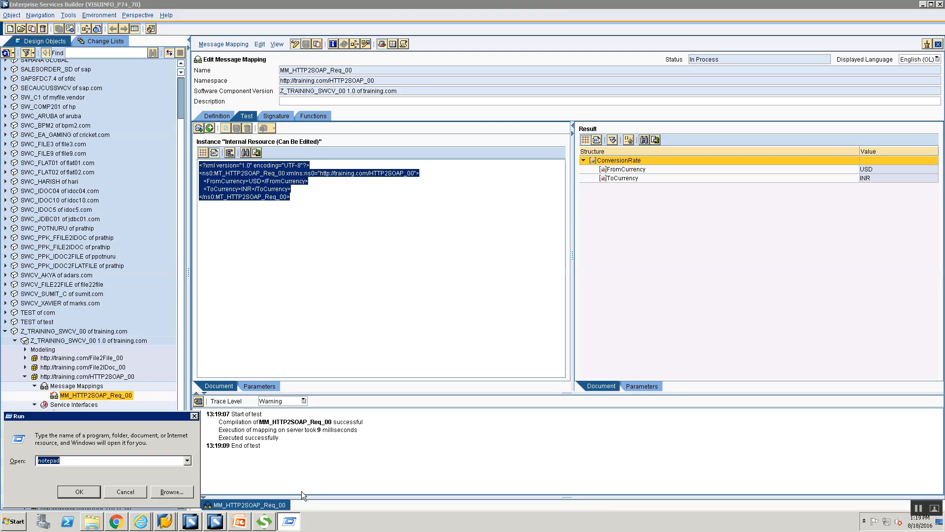
key(Return)
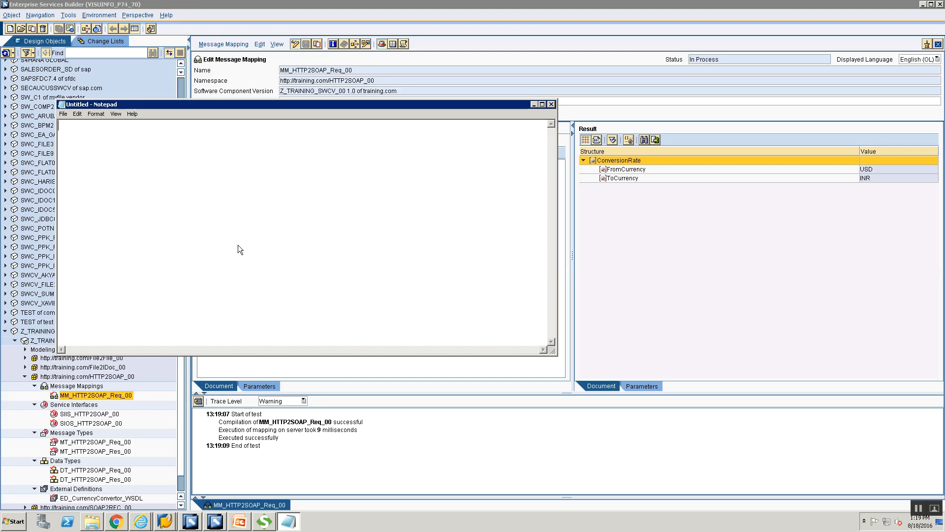
key(ctrl+v)
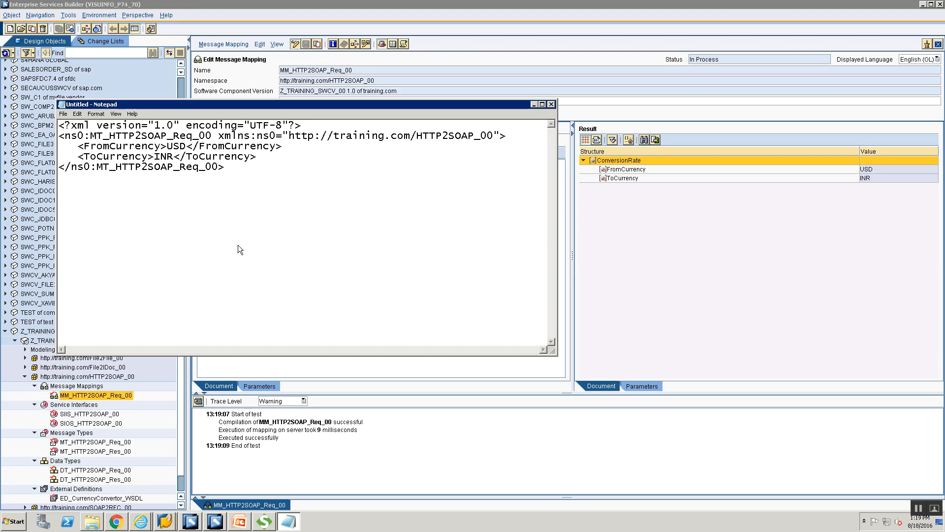
Step: Save the XML as HTTP2SOAP_Re.xml in the Training folder and minimize Notepad
key(ctrl+s)
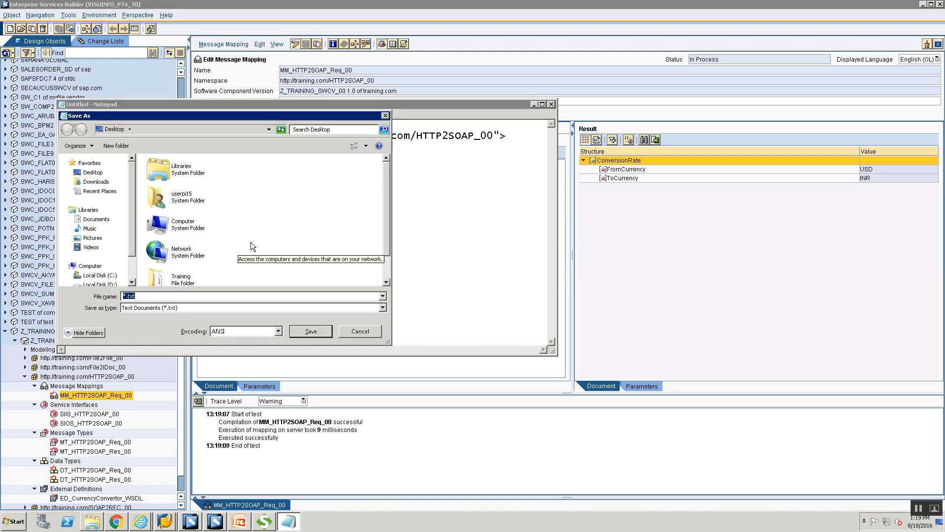
double_click(180, 279)
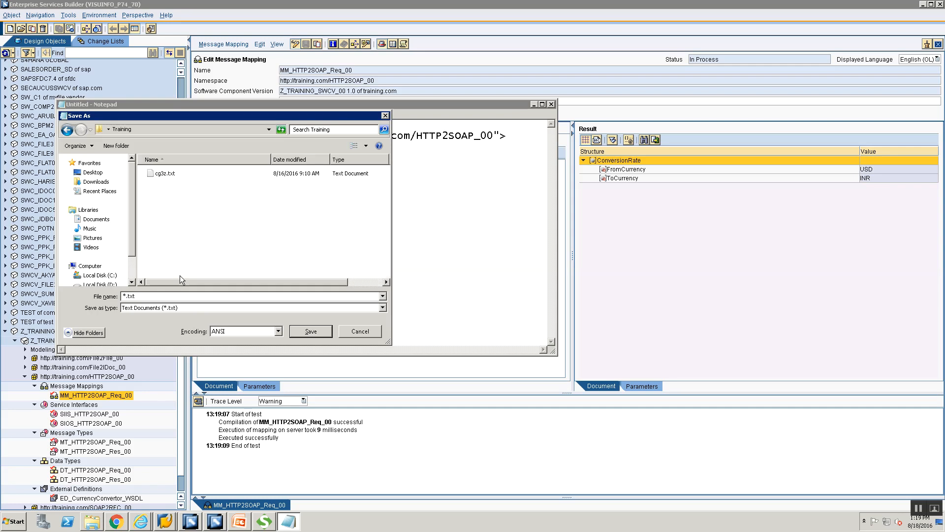
double_click(158, 296)
text(HTP2SOAP_Re.xml)
key(Return)
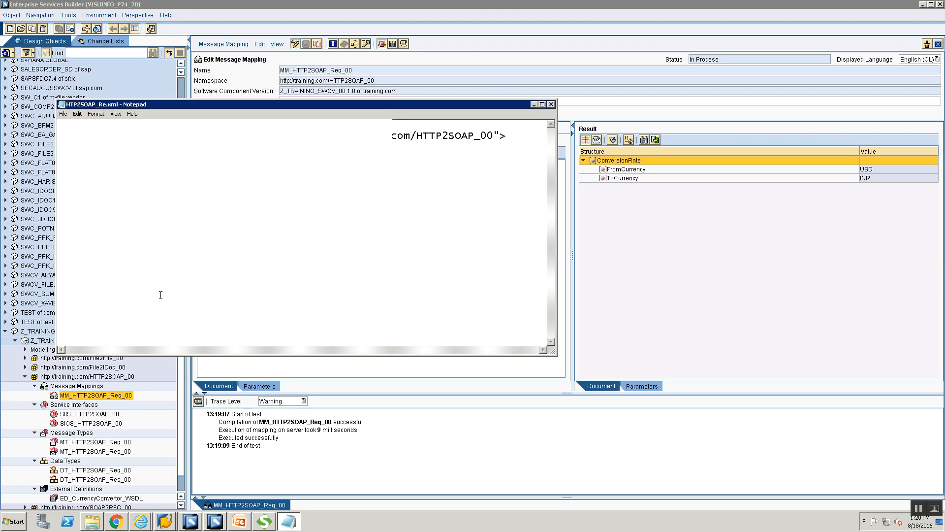
click(533, 104)
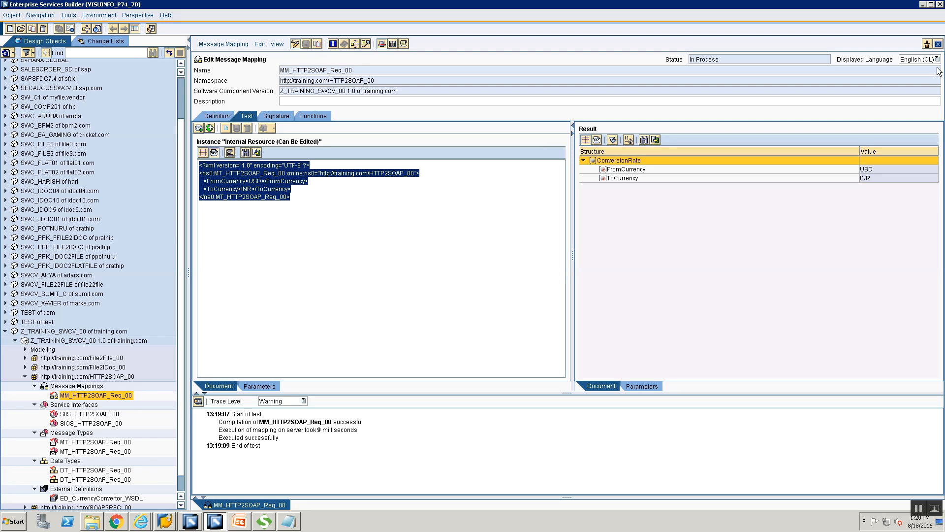
Step: Create message mapping MM_HTTP2SOAP_Res_00 from the Message Mappings folder
click(70, 389)
right_click(70, 388)
click(79, 394)
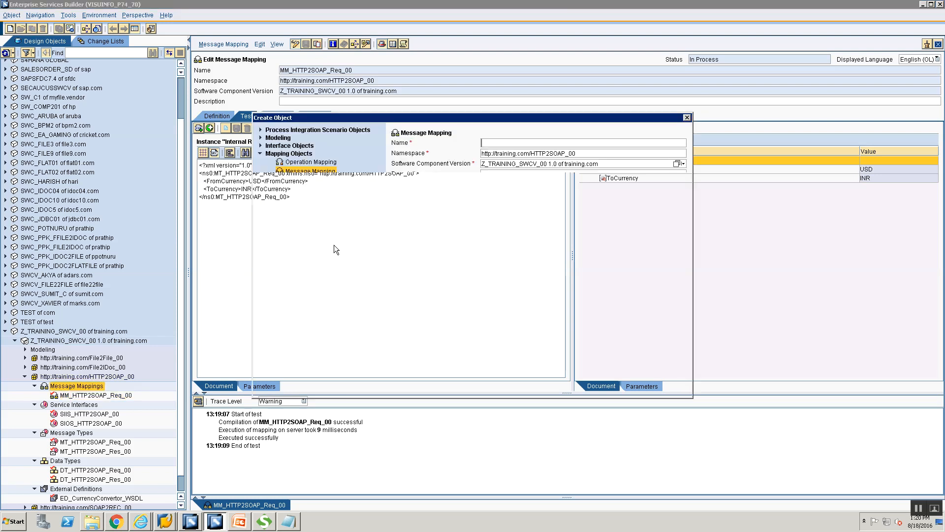
text(MM)
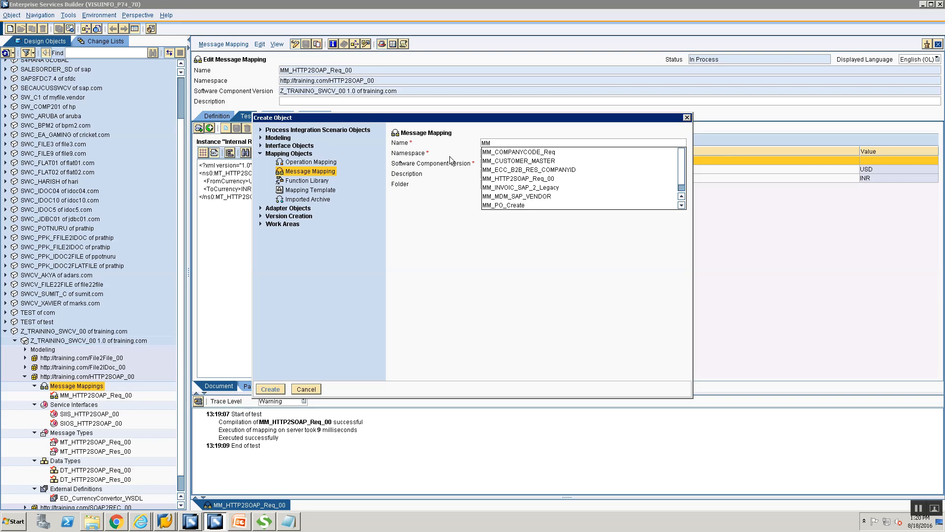
text(_HTTP2SOAP_R)
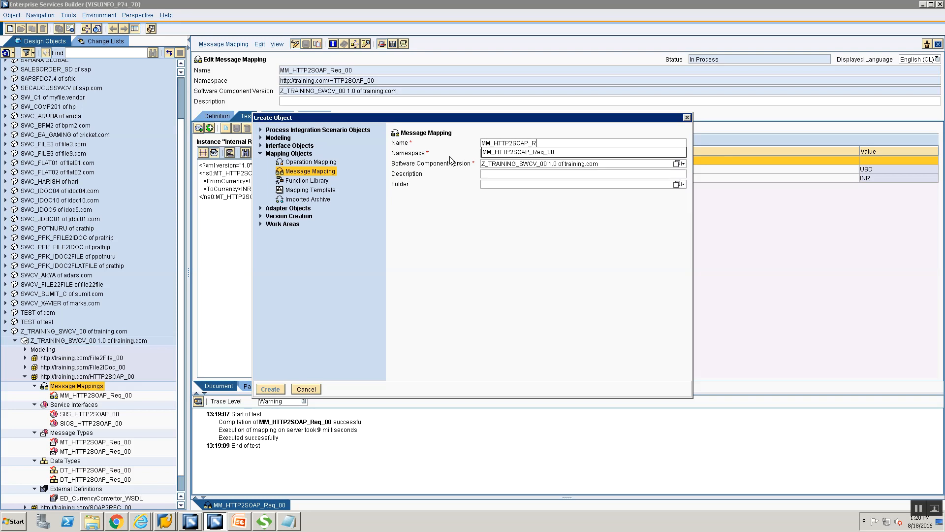
text(es_00)
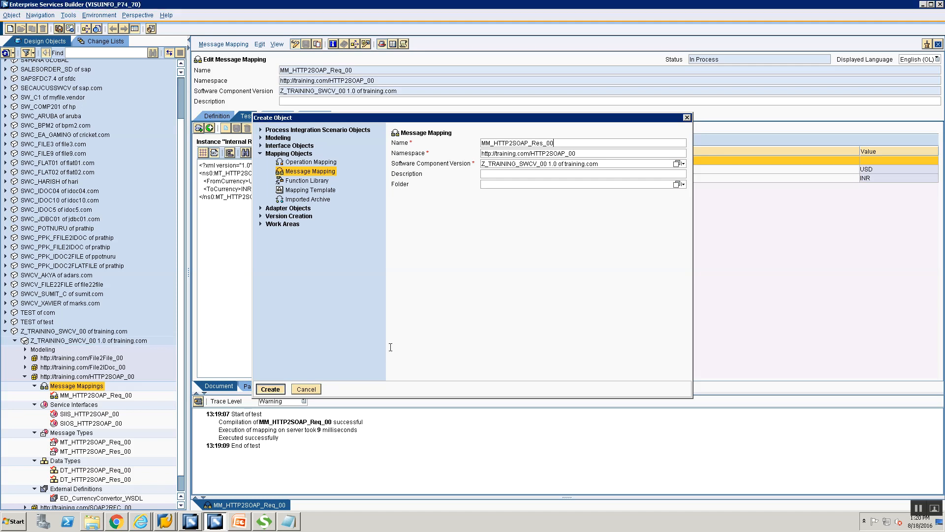
key(Return)
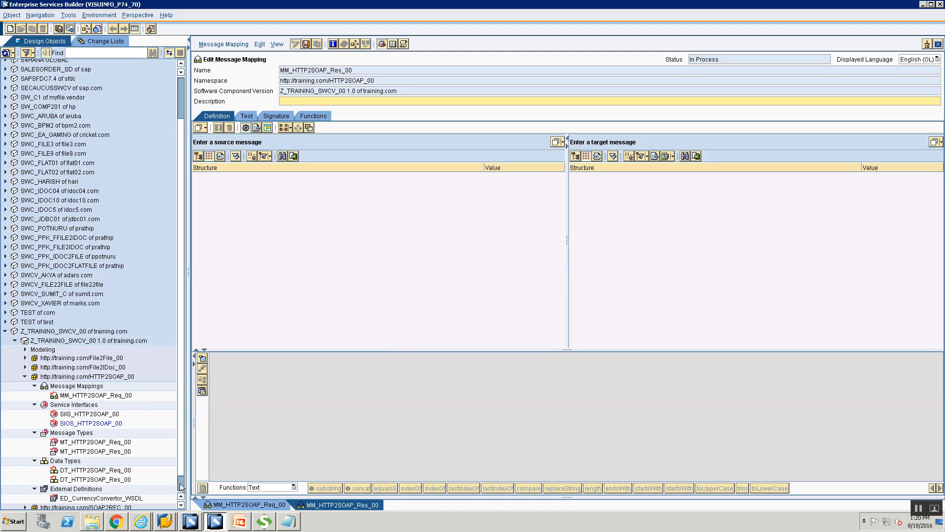
Step: Drop ED_CurrencyConvertor_WSDL onto the source pane and choose ConversionRateSoapOut
scroll(182, 486, down, 1)
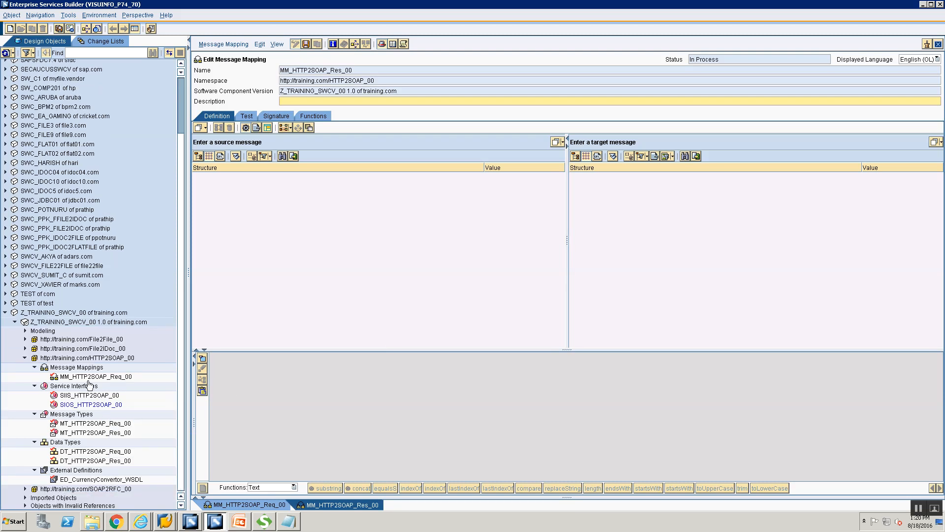
click(92, 482)
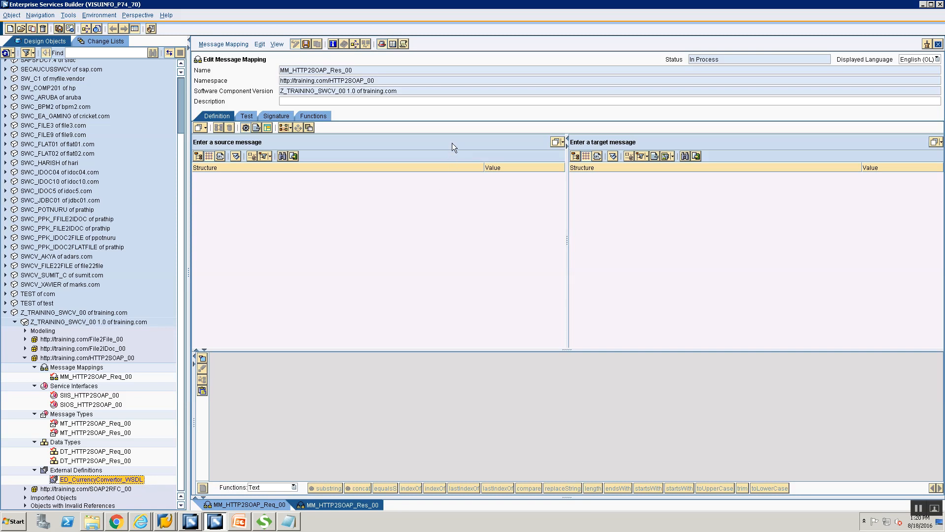
drag(461, 138, 460, 139)
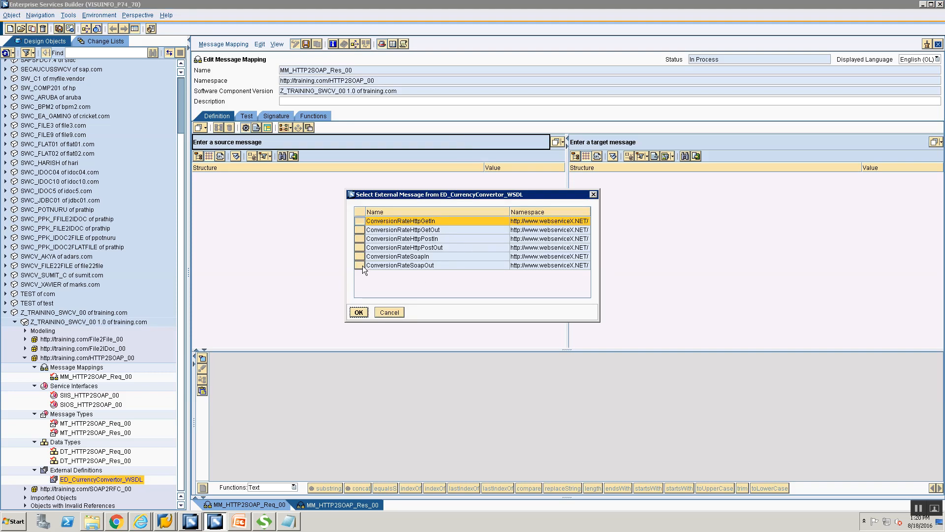
click(423, 265)
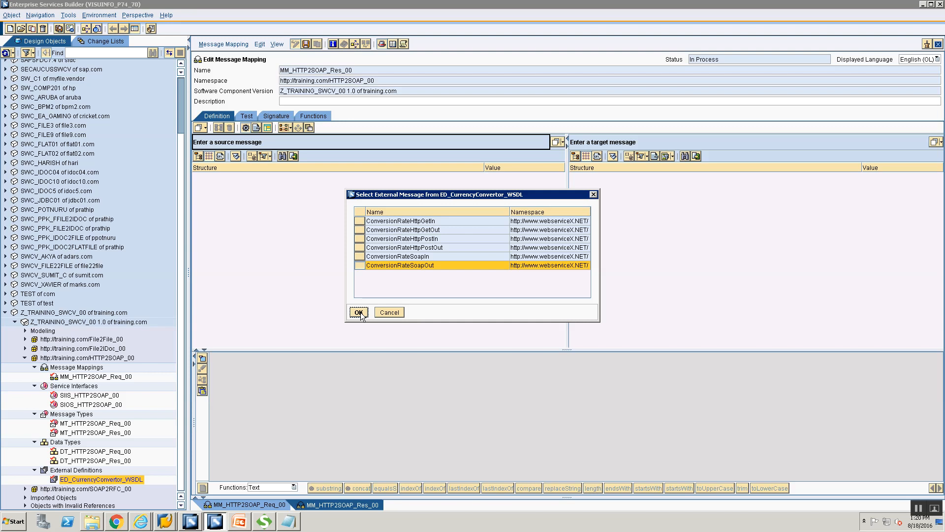
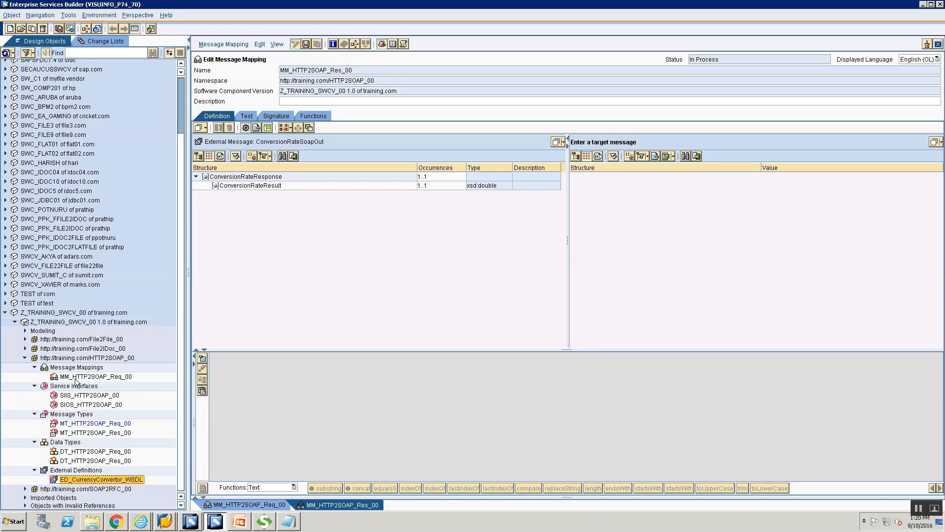
Step: Set MT_HTTP2SOAP_Res_00 as the target message and map ConversionRateResult onto rate
click(68, 435)
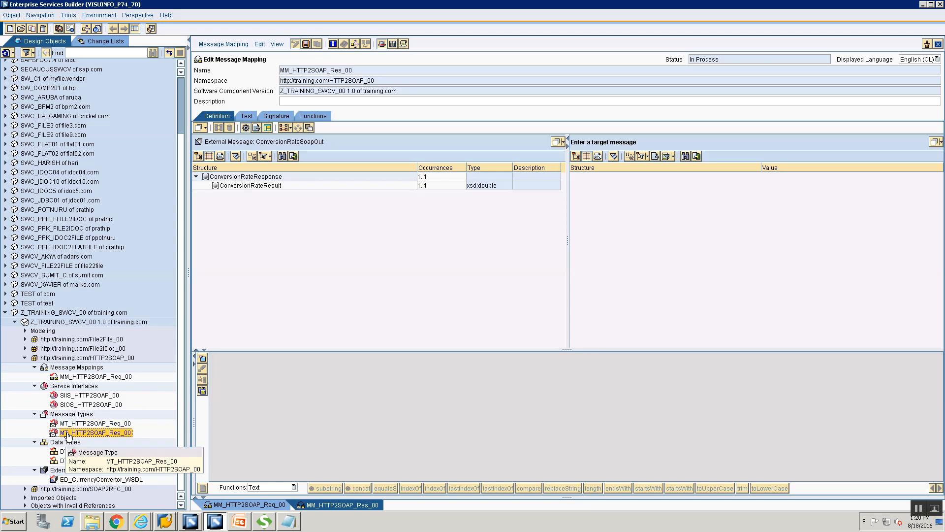
drag(67, 435, 635, 147)
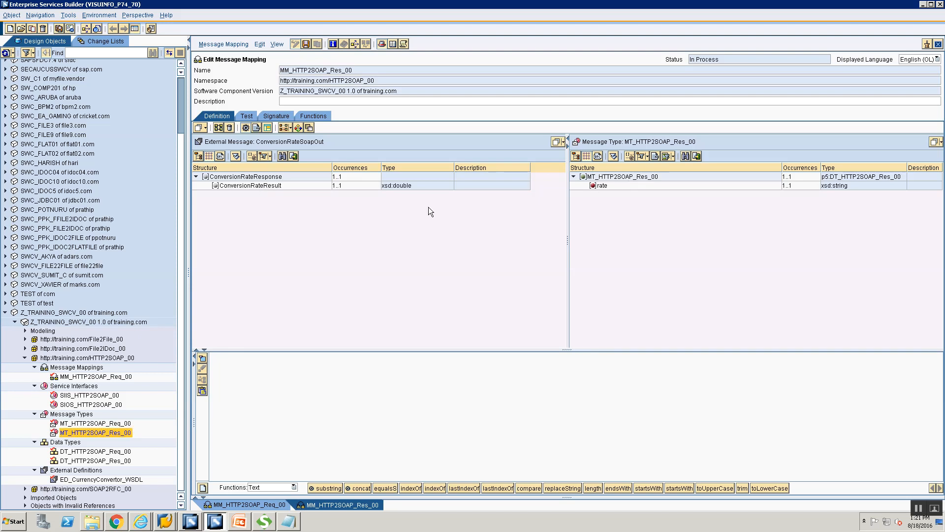
click(255, 186)
drag(256, 186, 606, 187)
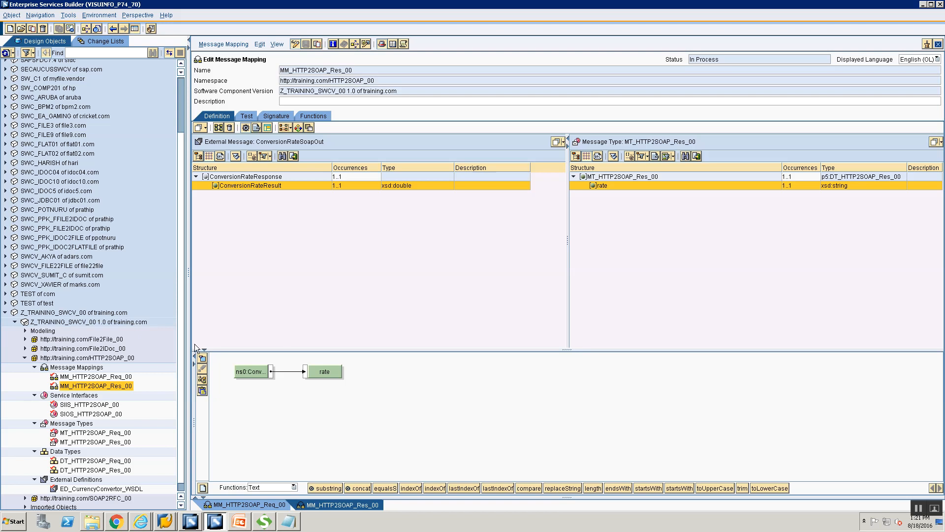
click(97, 367)
right_click(97, 368)
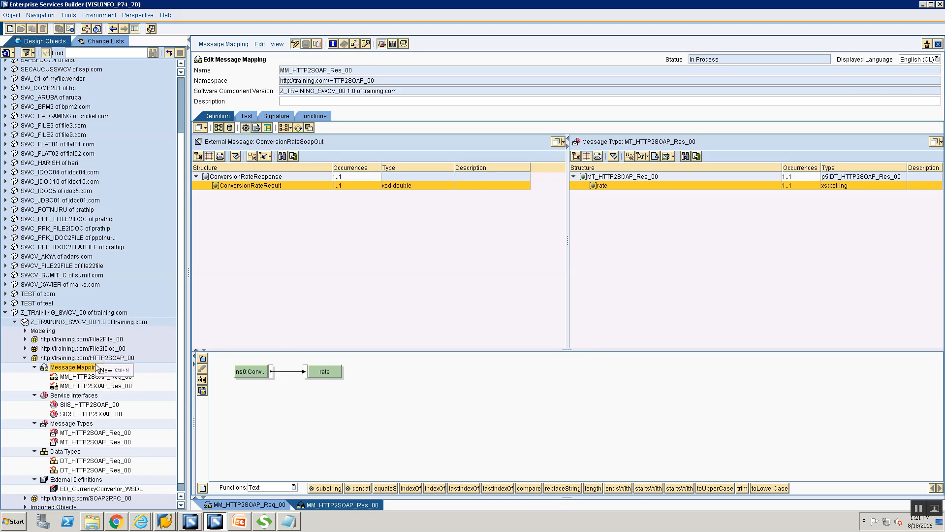
Step: Create an Operation Mapping object named OM_HTTP2SOAP_00
click(110, 372)
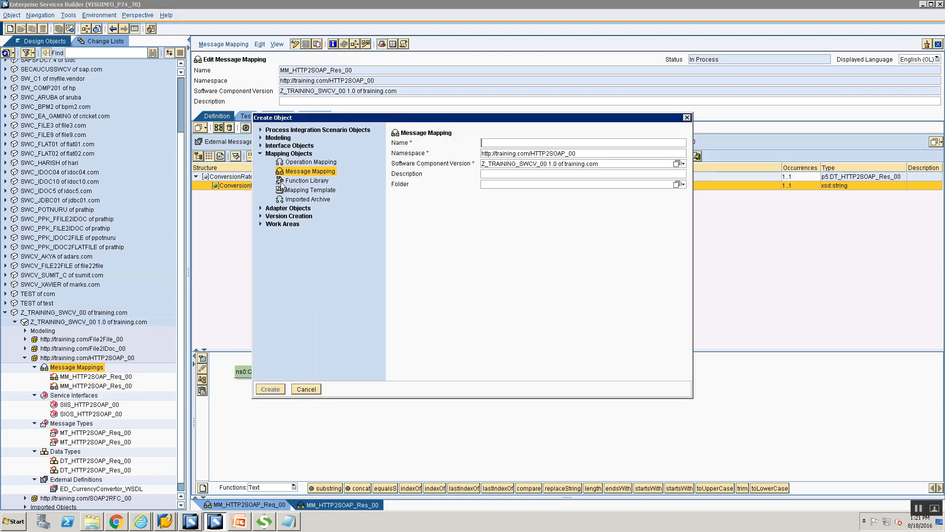
click(296, 163)
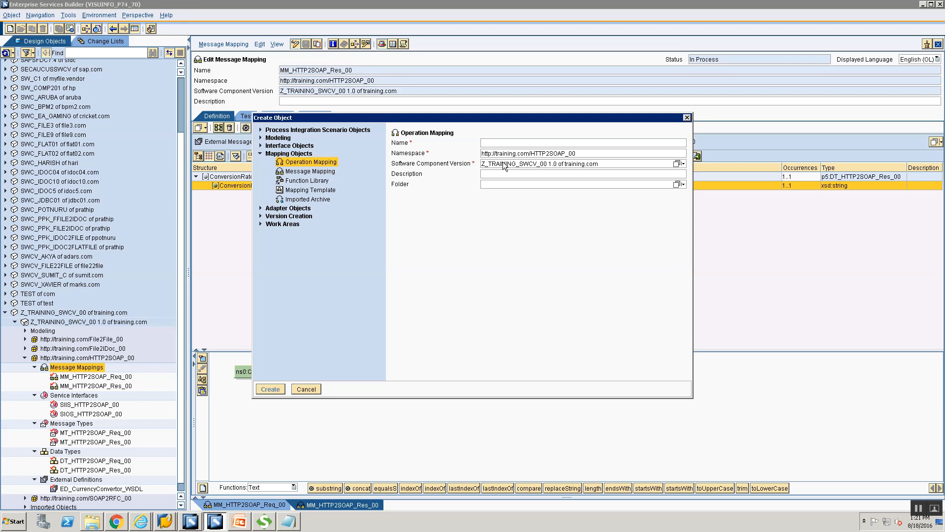
text(OM)
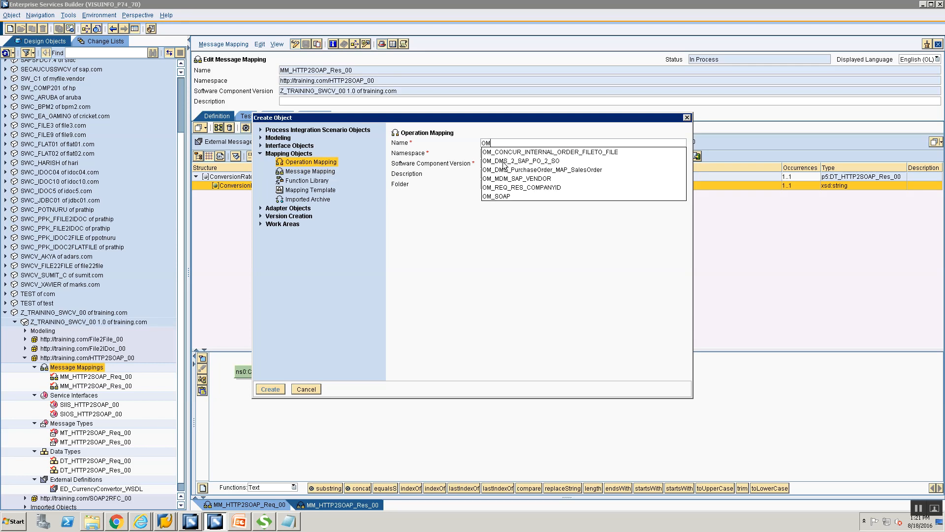
text(_HTTP2SOAP_)
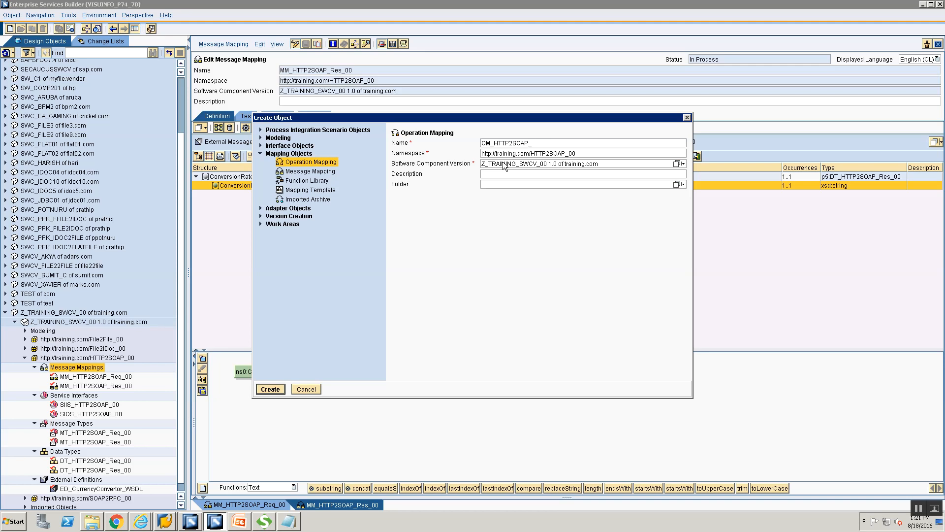
text(0000)
key(BackSpace)
key(BackSpace)
click(270, 389)
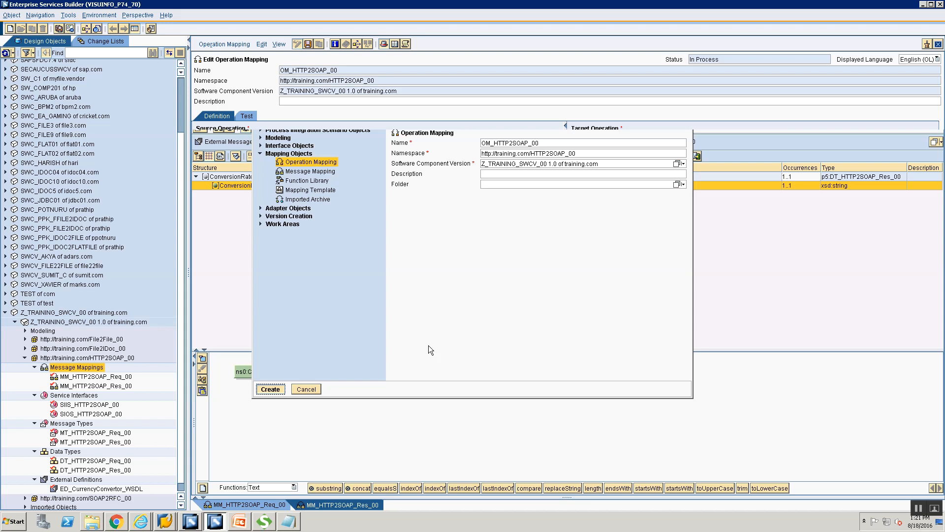
Step: Set SIOS_HTTP2SOAP_00 as source and SIIS_HTTP2SOAP_00 as target operation, then read operations
click(65, 414)
drag(68, 420, 256, 163)
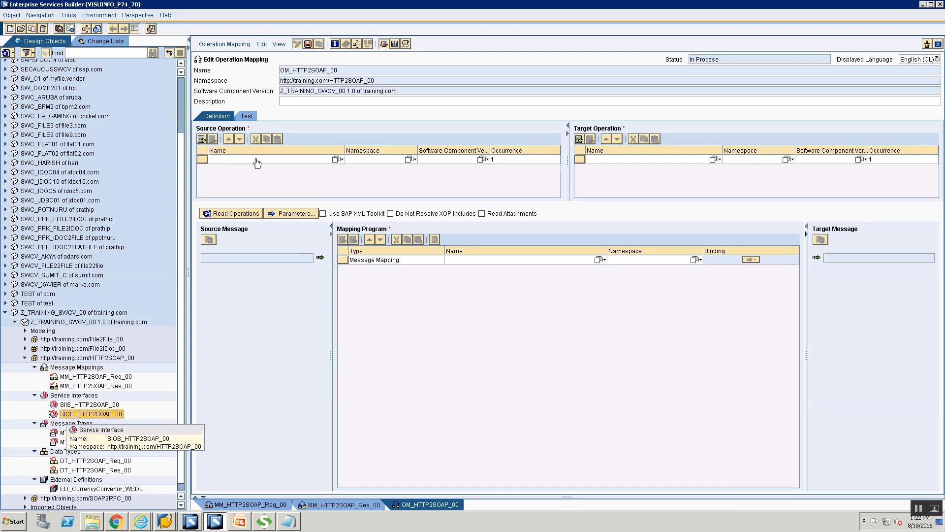
drag(256, 162, 255, 159)
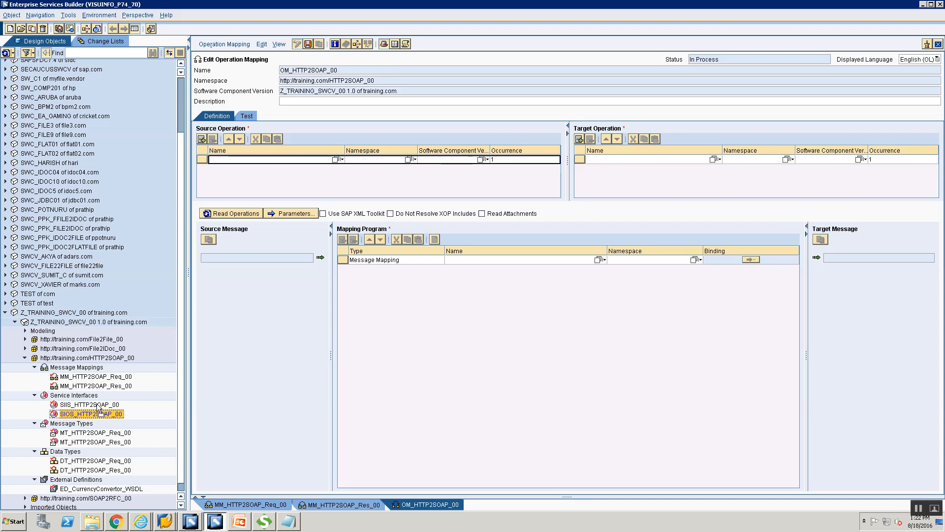
drag(97, 404, 255, 344)
drag(106, 407, 584, 220)
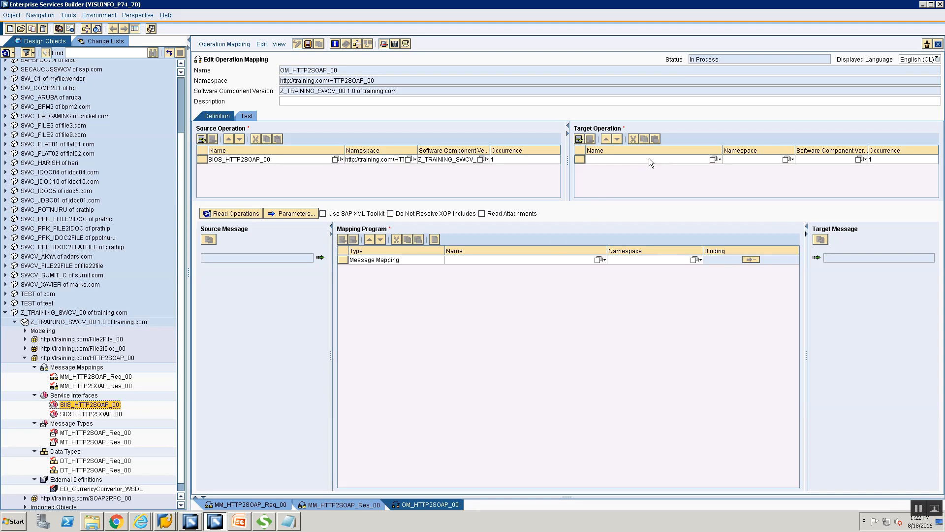
drag(648, 158, 648, 160)
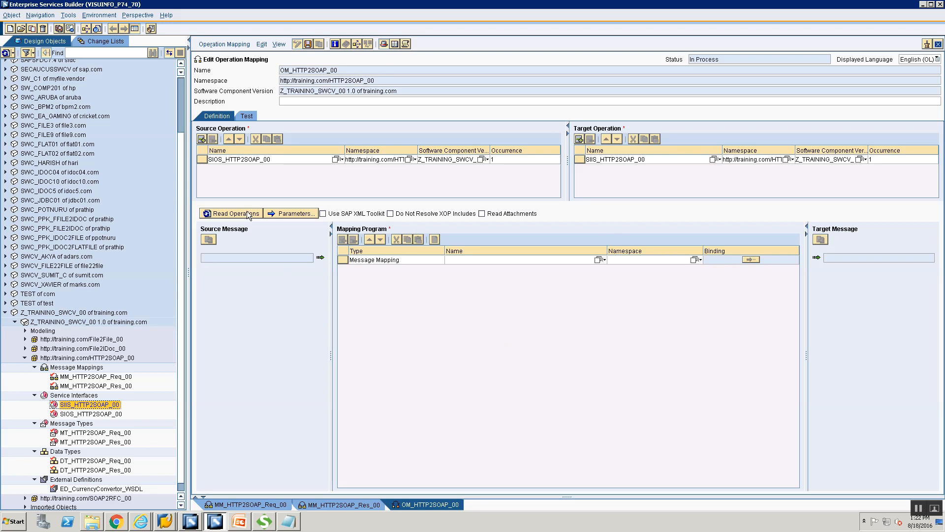
click(230, 213)
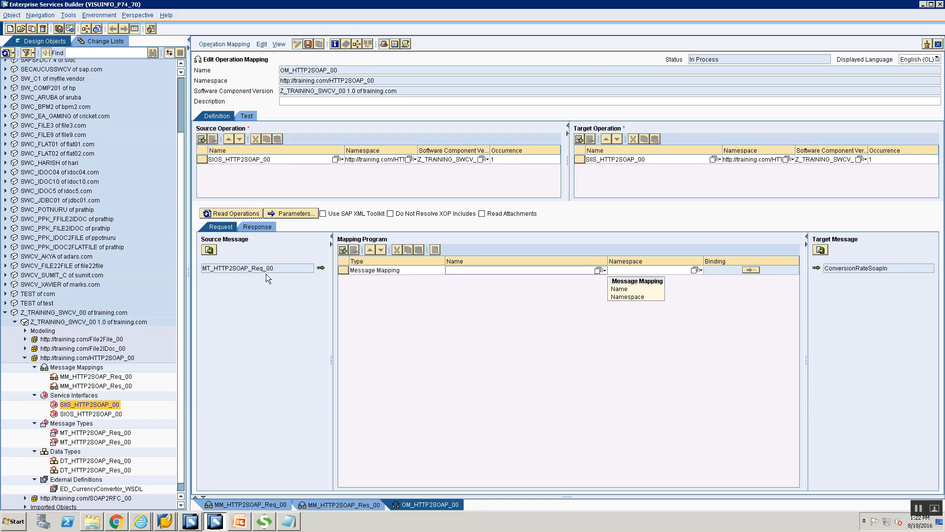
Step: Assign MM_HTTP2SOAP_Req_00 to the request and MM_HTTP2SOAP_Res_00 to the response
click(598, 270)
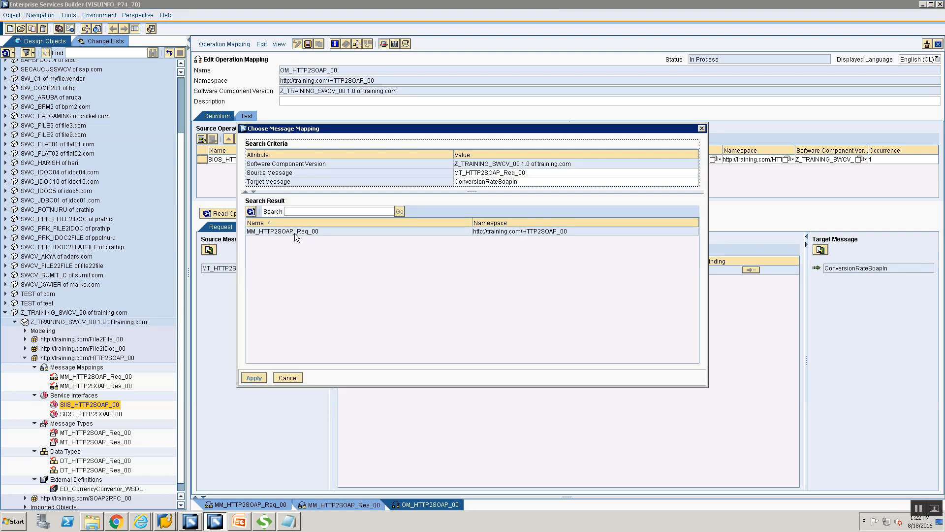
click(295, 231)
click(254, 377)
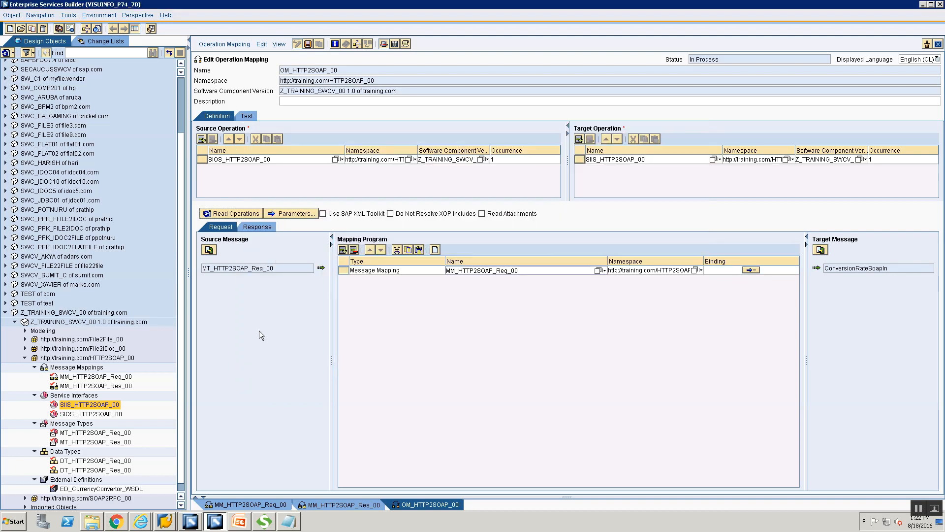
click(261, 226)
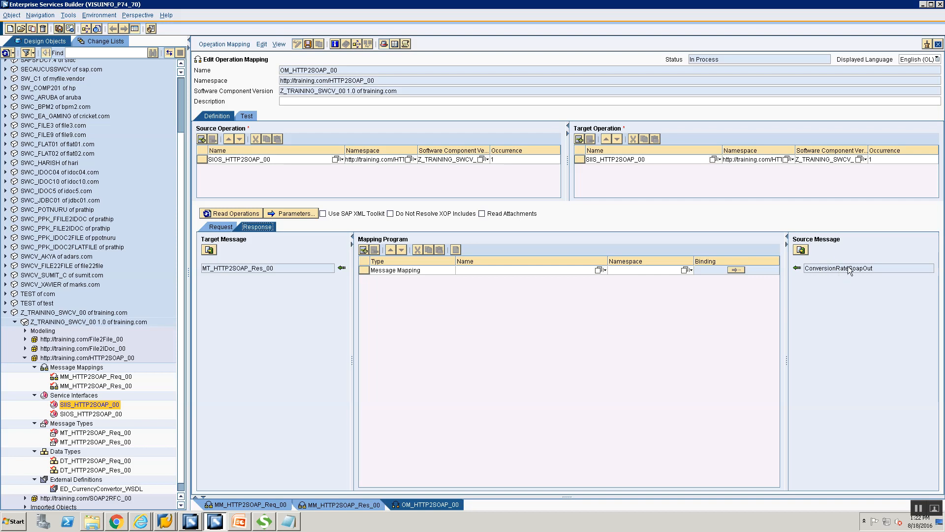
click(598, 270)
click(324, 233)
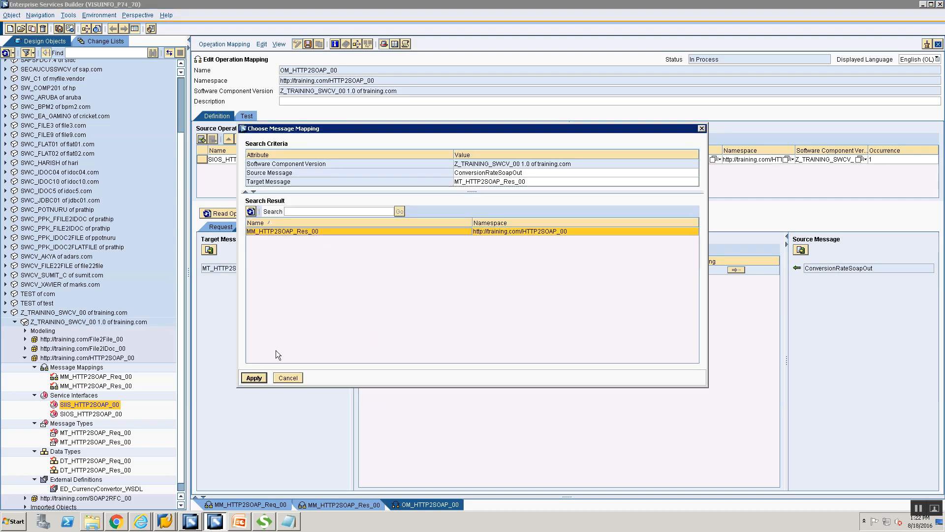
click(255, 377)
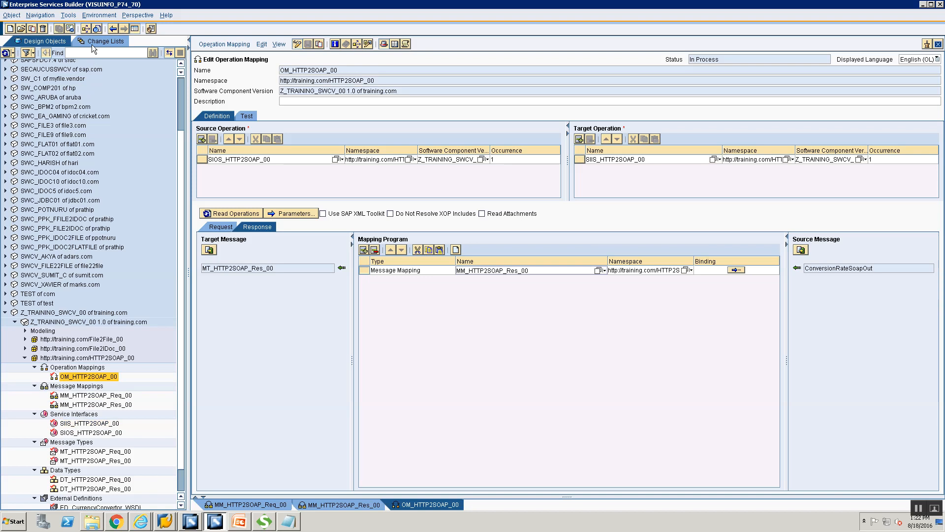
Step: Review the HTTP2SOAP data types, message types, interfaces and mappings in the Standard change list
click(113, 41)
click(4, 130)
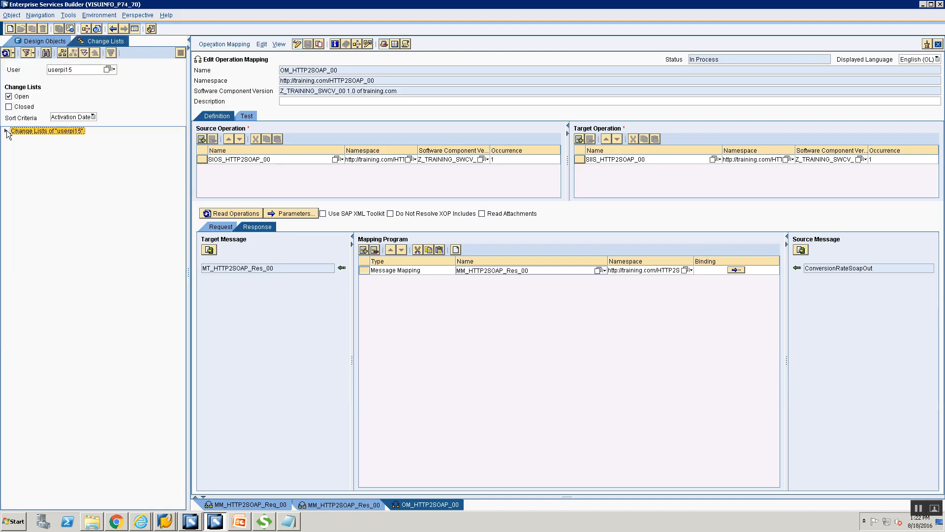
click(15, 139)
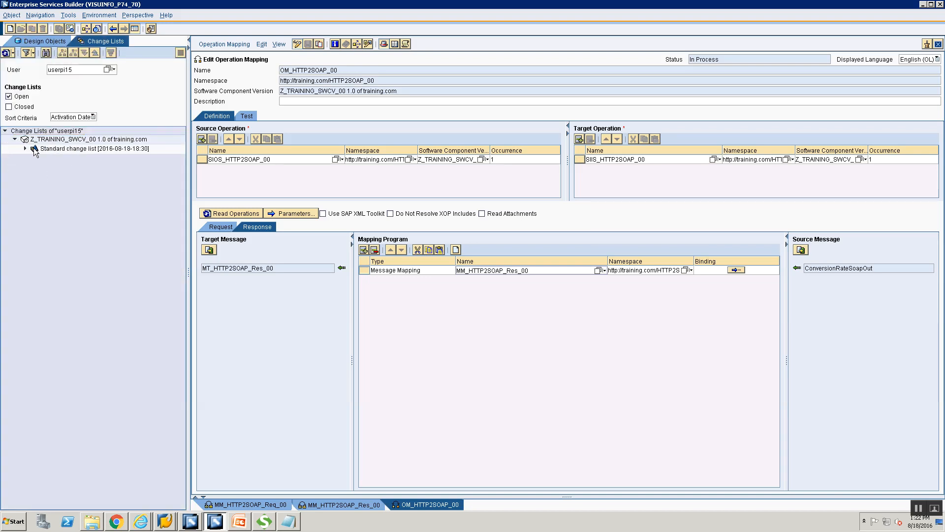
click(24, 148)
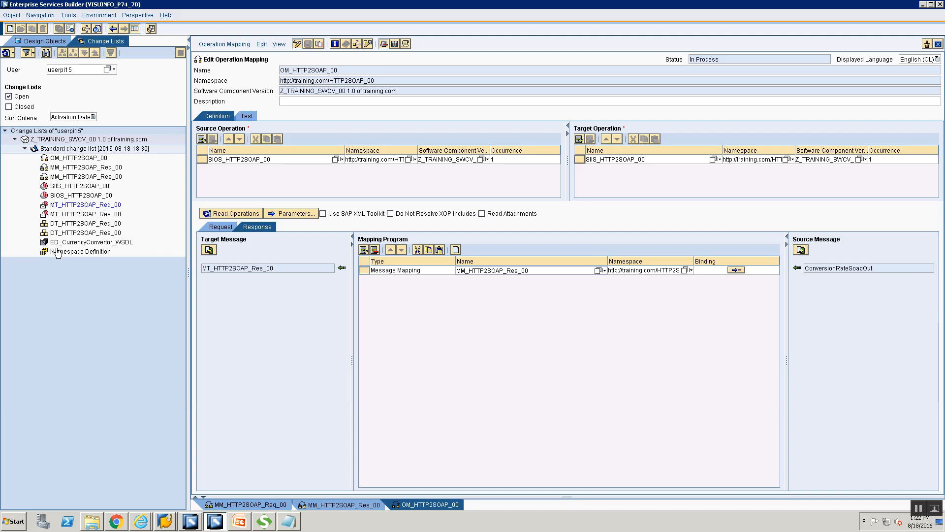
click(79, 251)
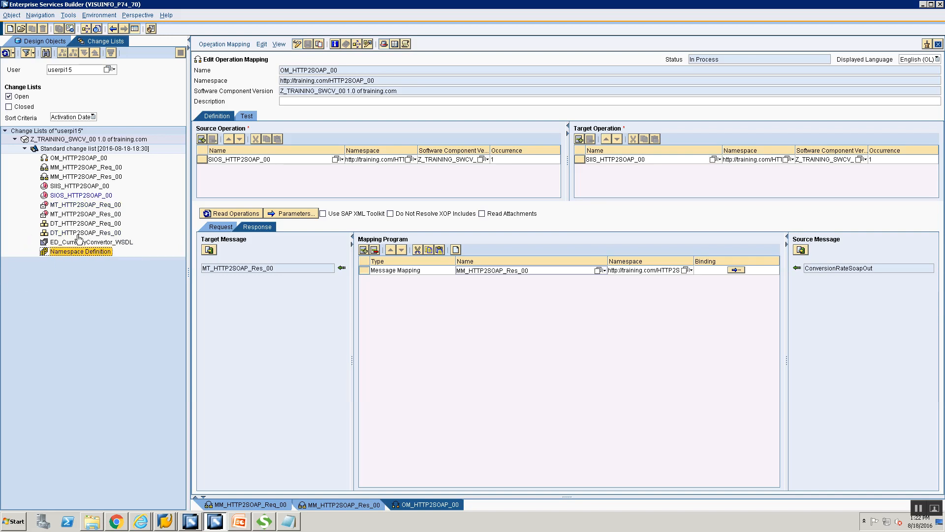
click(83, 242)
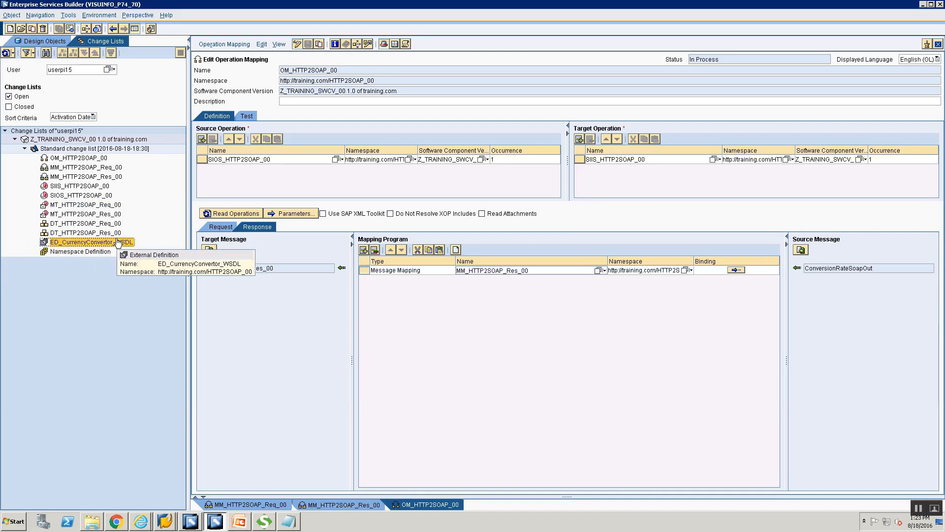
click(81, 224)
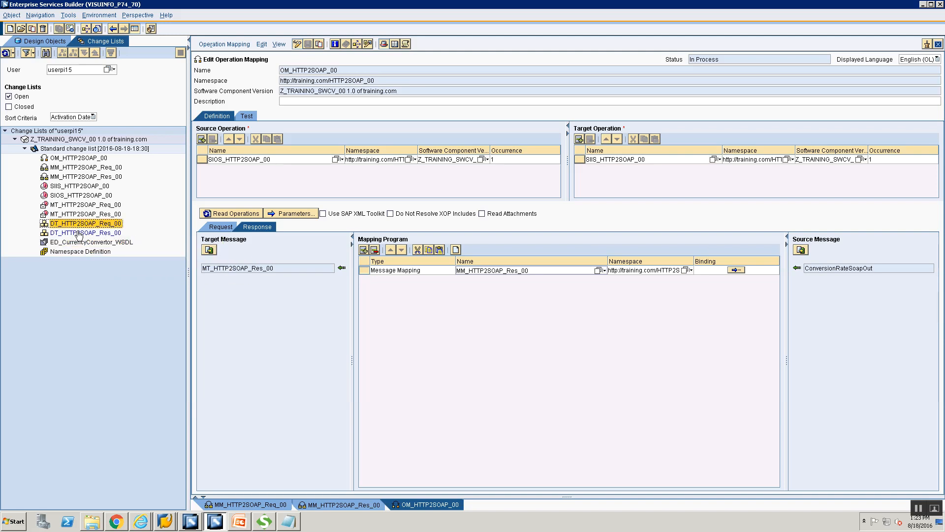
click(79, 234)
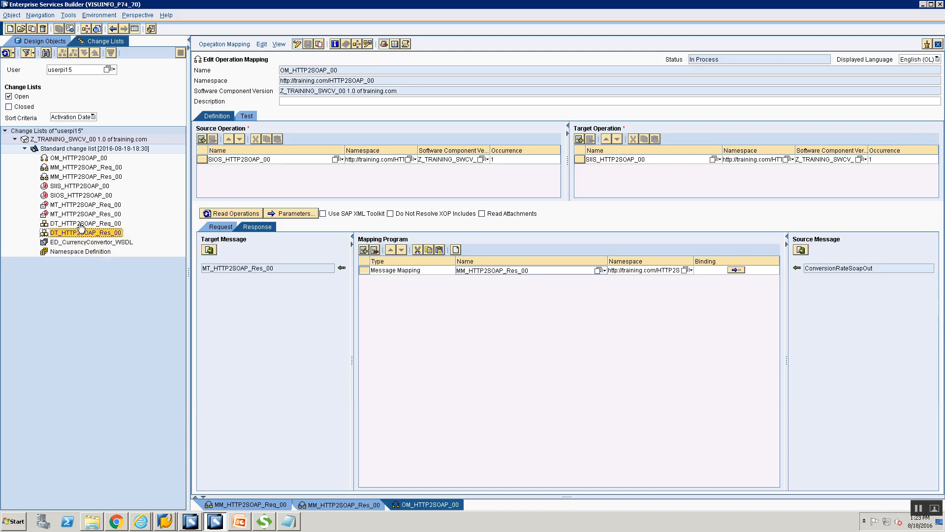
click(79, 206)
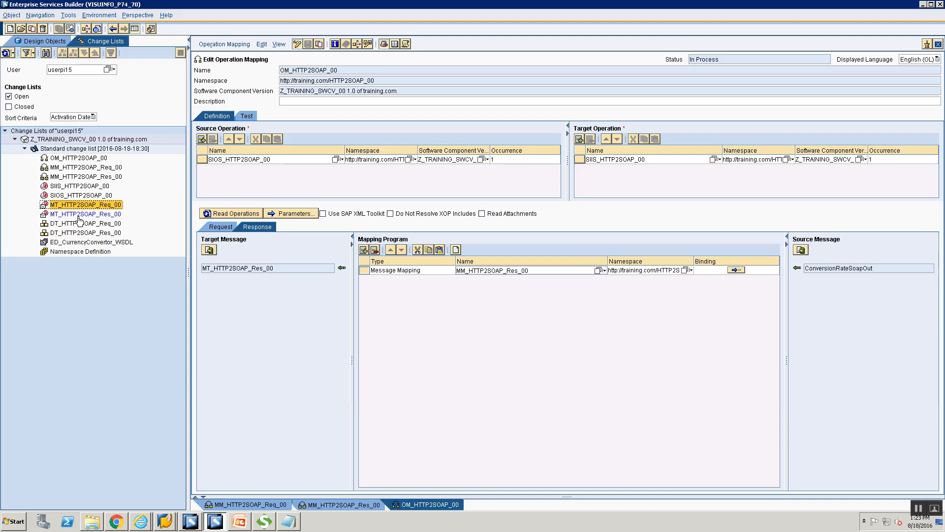
click(79, 216)
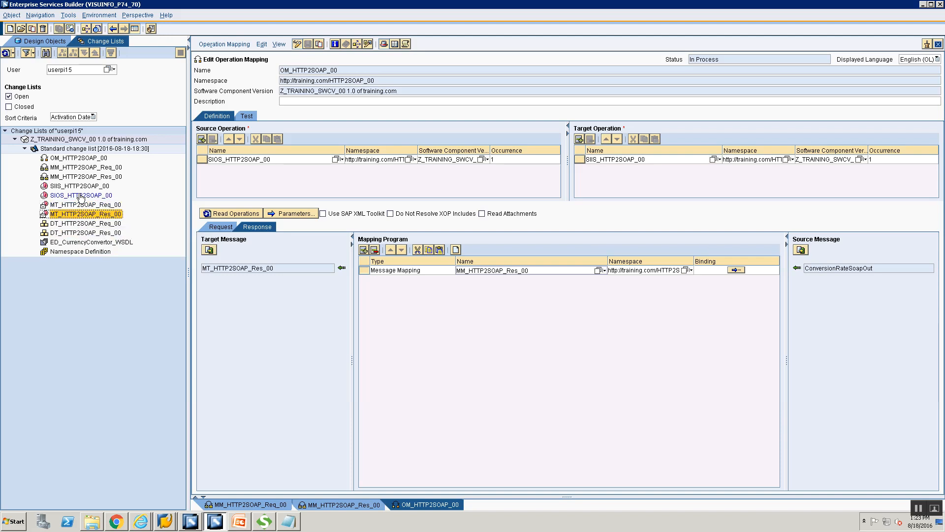
click(76, 197)
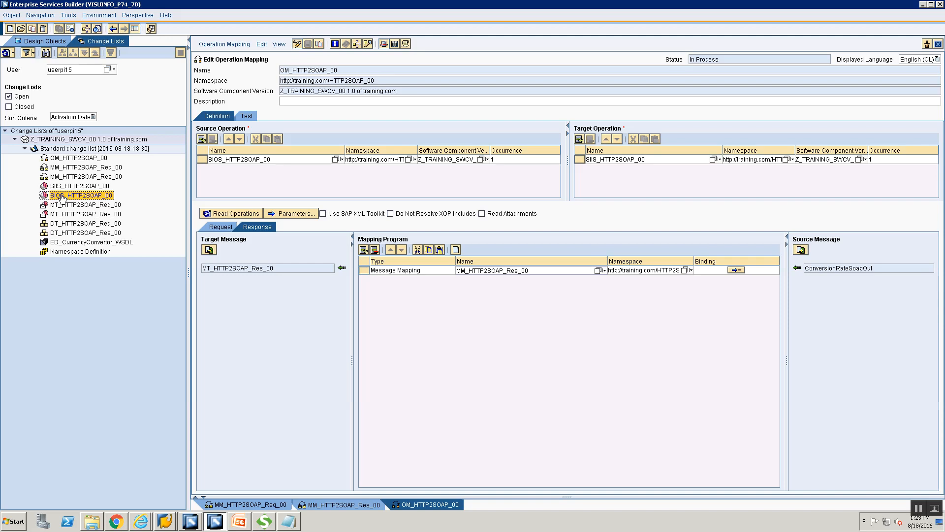
click(59, 187)
click(58, 197)
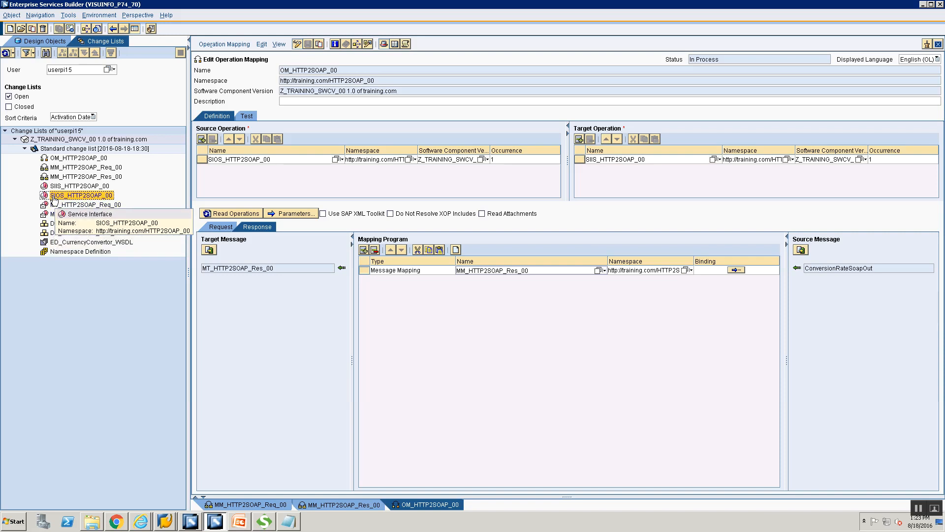
click(65, 187)
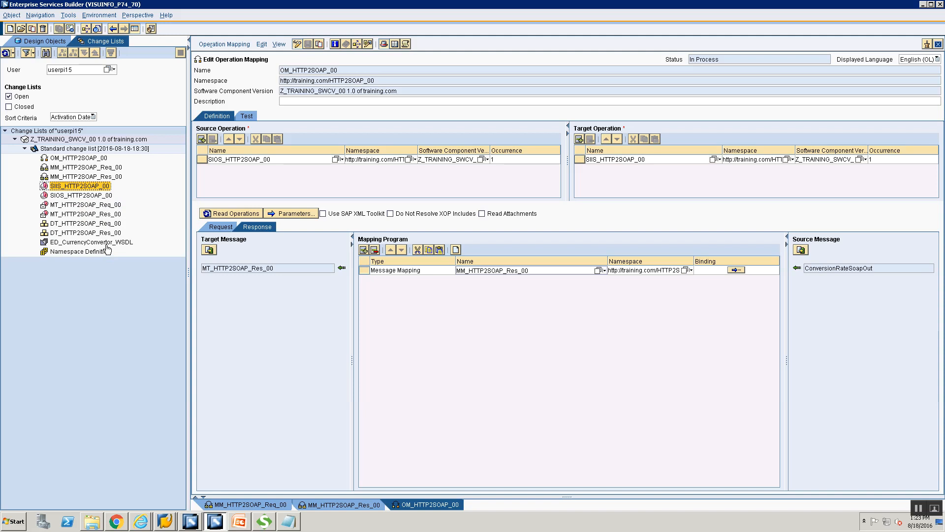
click(71, 177)
click(71, 169)
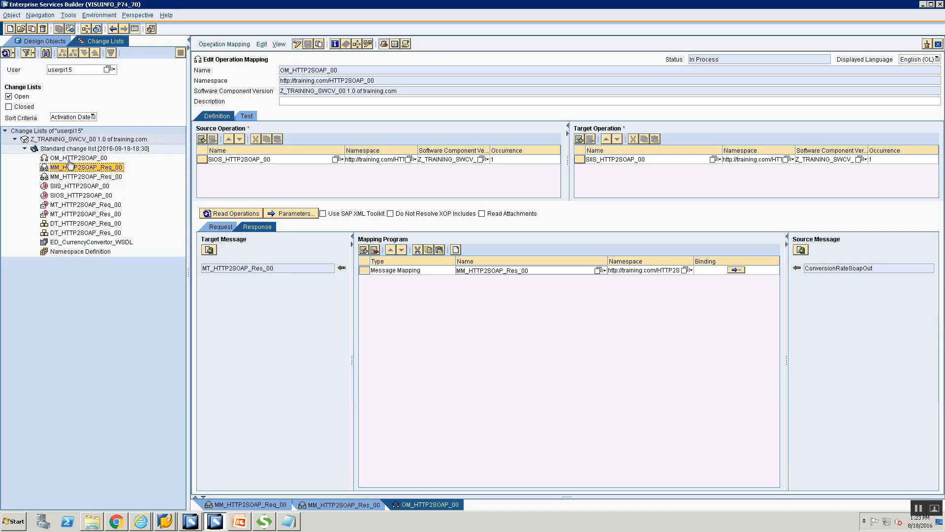
Step: Activate the Standard change list and dismiss the confirmation
right_click(73, 149)
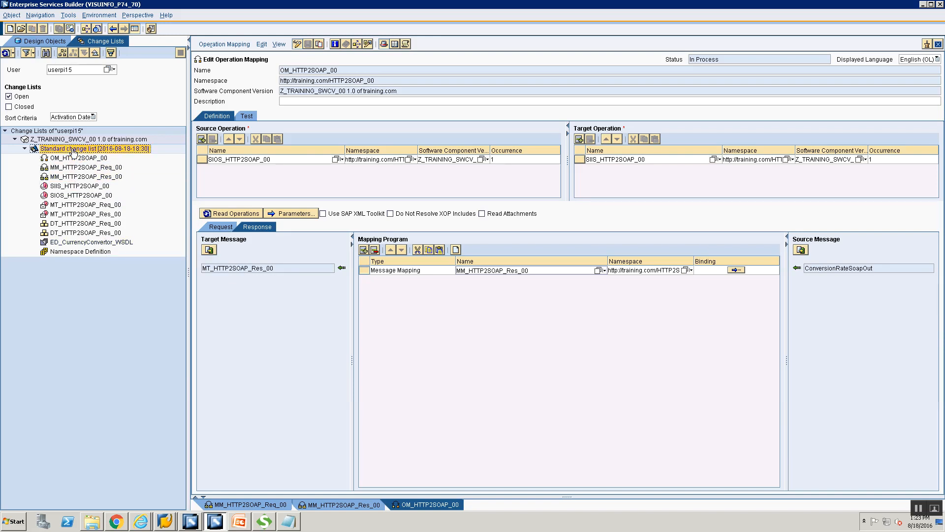
click(114, 166)
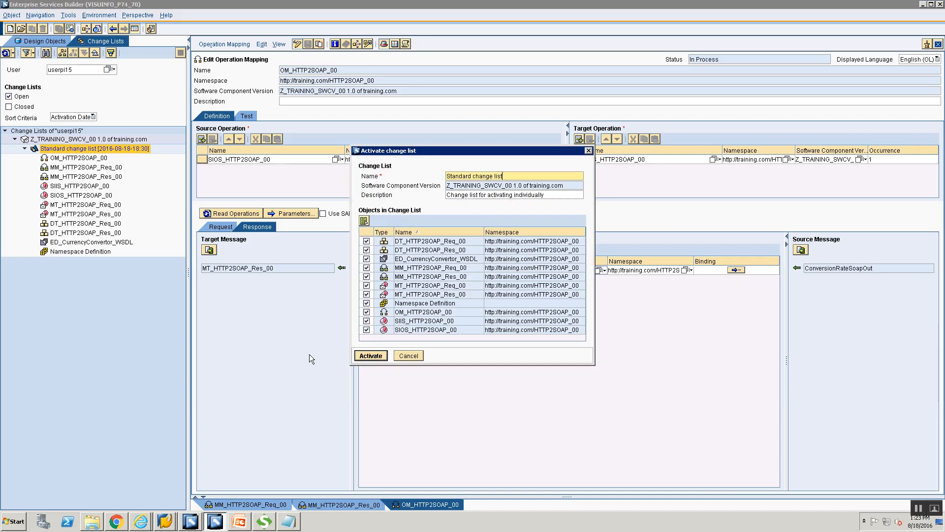
click(360, 358)
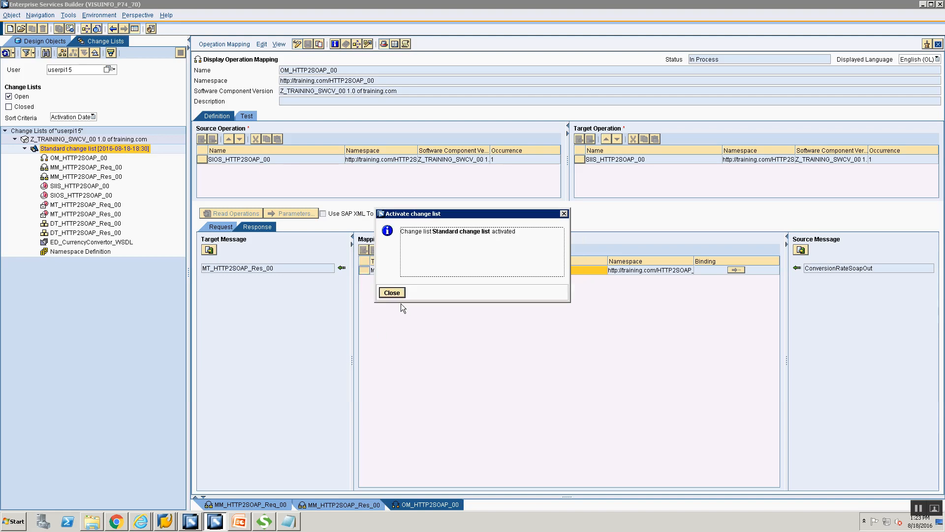
click(397, 295)
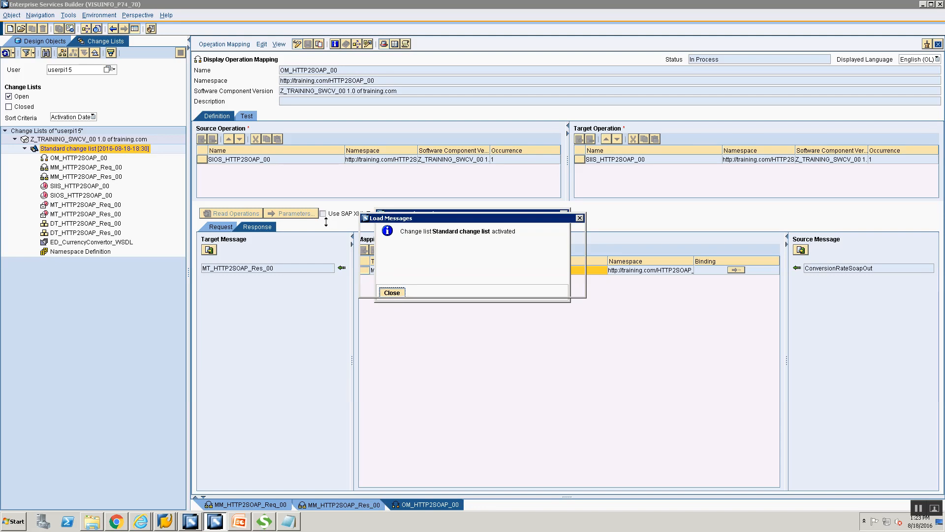
Step: In the Configuration window, create folder HTTP2SOAP00 under Training00
click(191, 522)
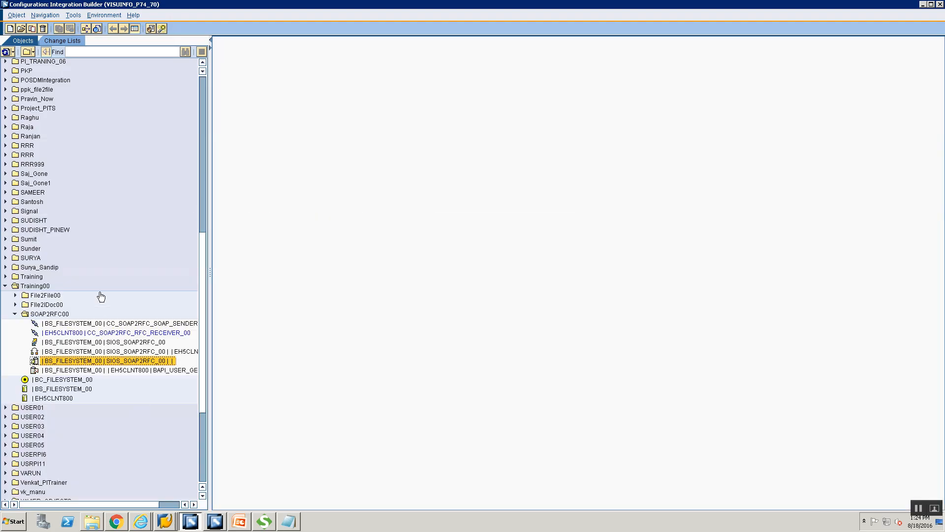
click(36, 286)
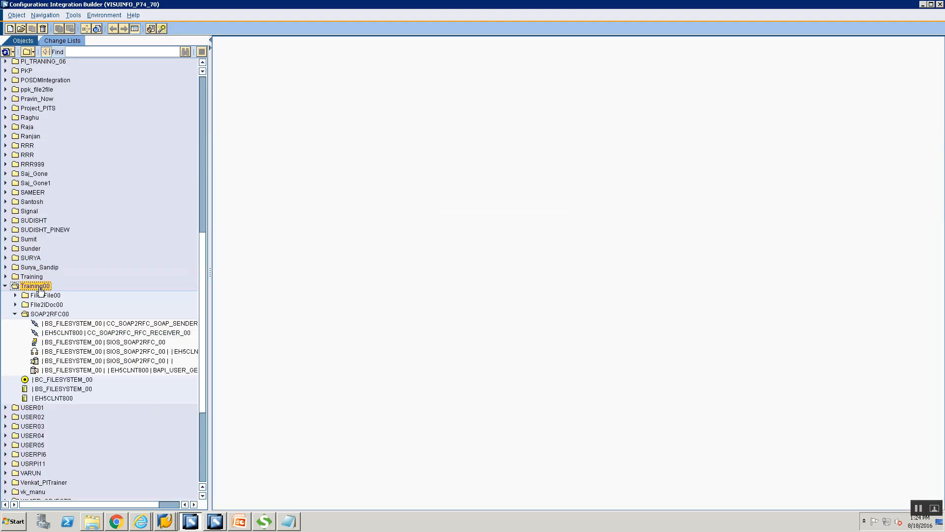
right_click(41, 289)
mouse_move(117, 323)
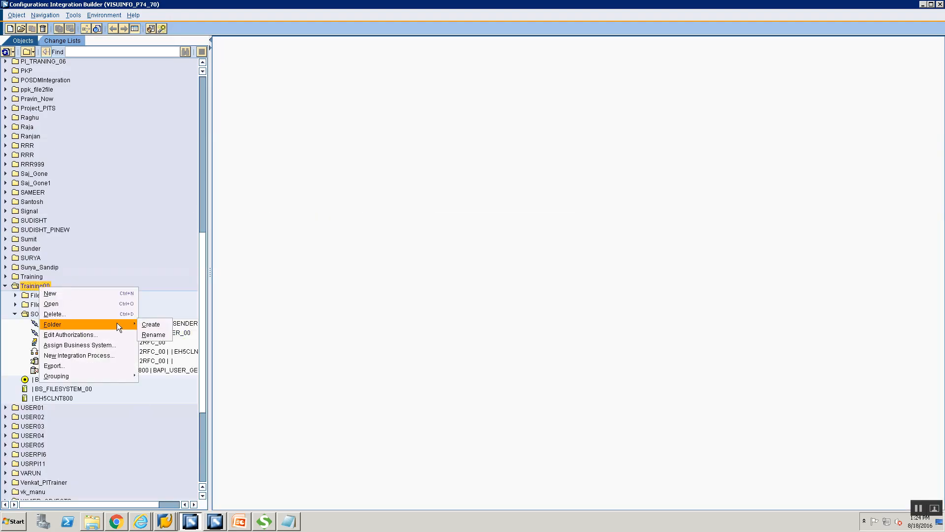
click(155, 323)
text(HTTP2SOAP)
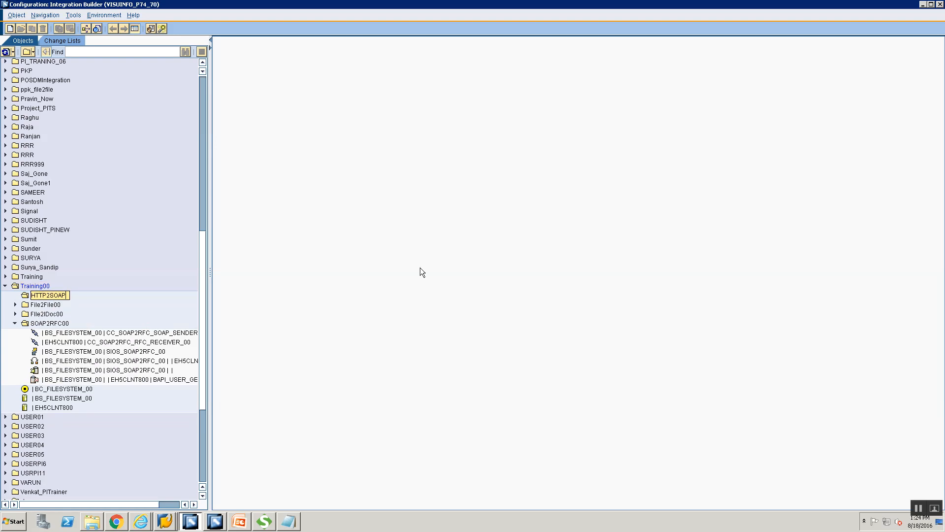
text(00)
key(Return)
Step: Start a new communication channel inside HTTP2SOAP00
right_click(64, 315)
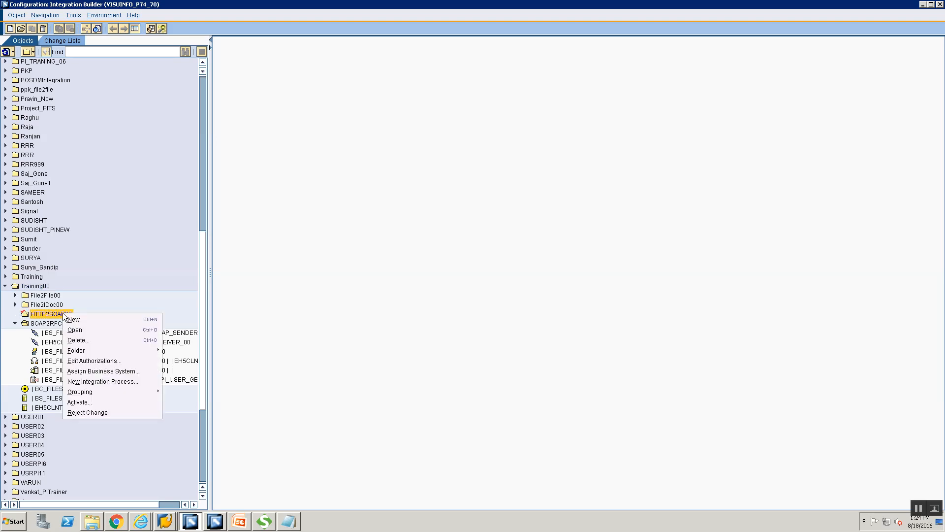
click(91, 323)
click(319, 174)
Step: Enter component BS_FILESYSTEM_00 and channel name CC_HTTP2SOAP_HTTP_SENDER_00
click(495, 154)
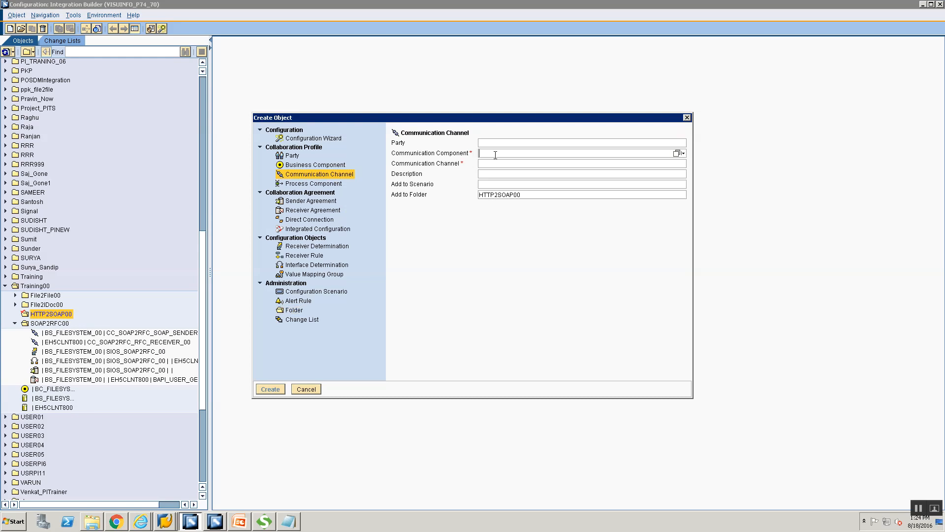
text(BS)
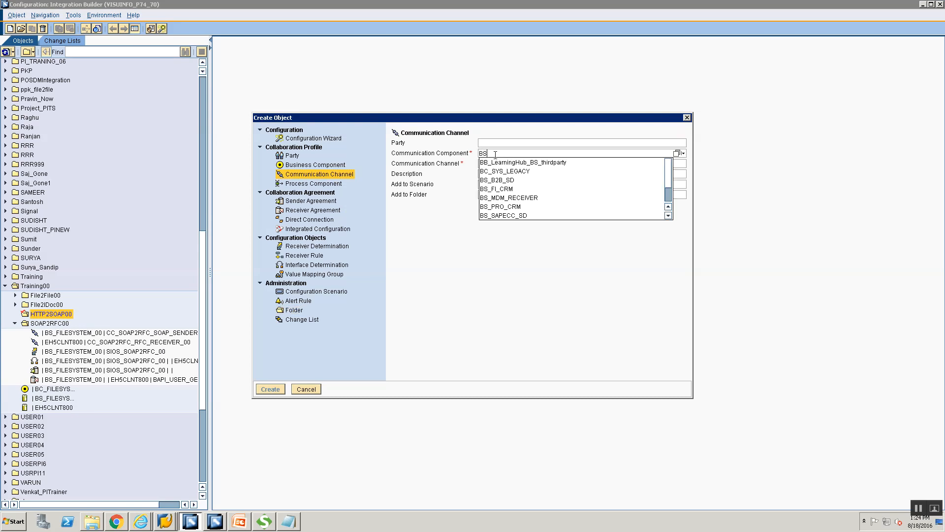
text(_FI)
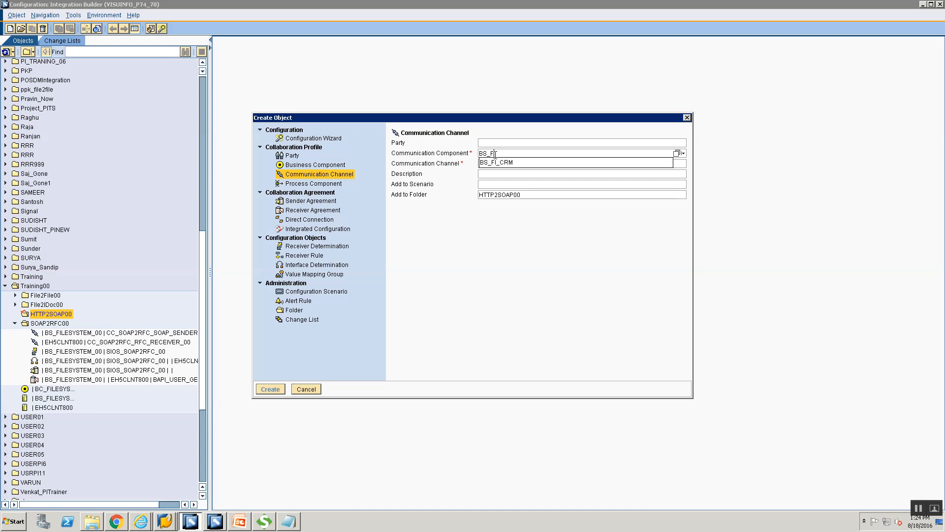
text(LESYSTEM_00)
key(Tab)
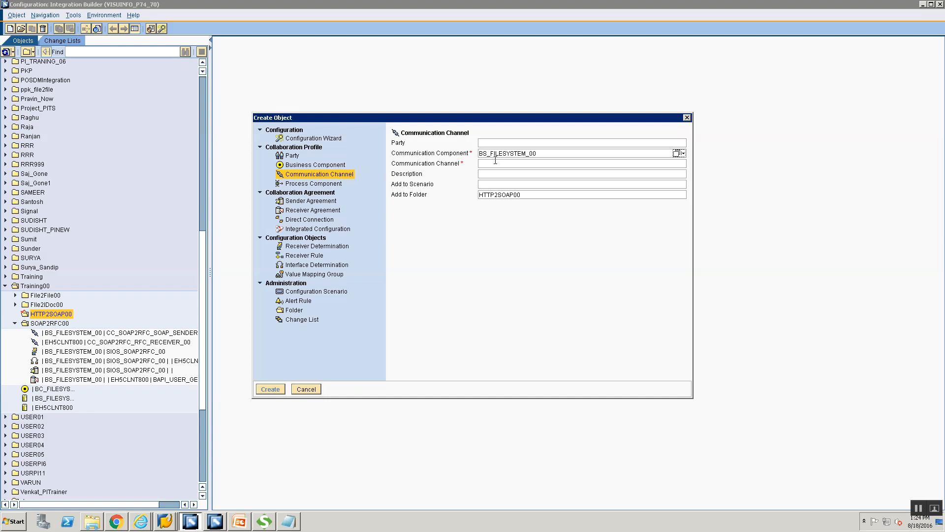
click(496, 163)
text(CC_)
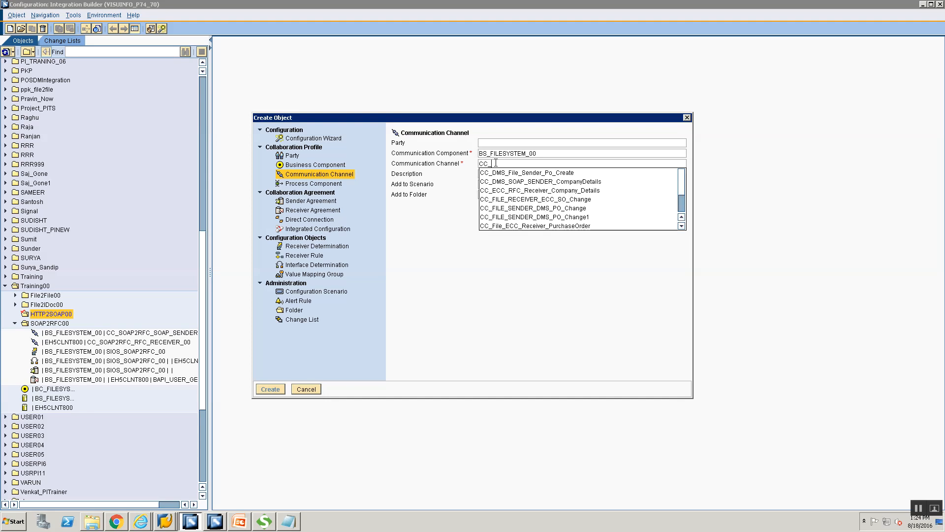
text(HTTP2SOAP_SENDER_00)
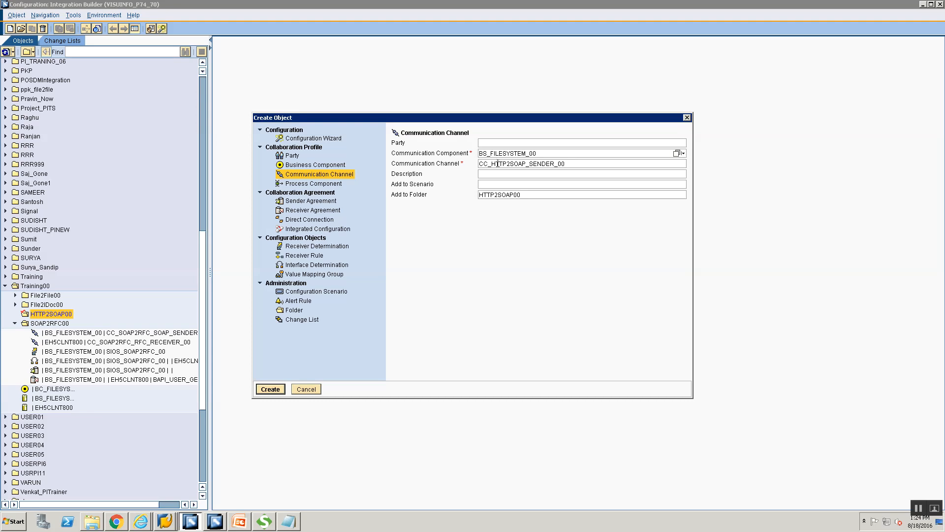
click(530, 164)
text(HTTP_)
Step: Create the channel, choose adapter type HTTP_AAE as sender, and save it
click(270, 389)
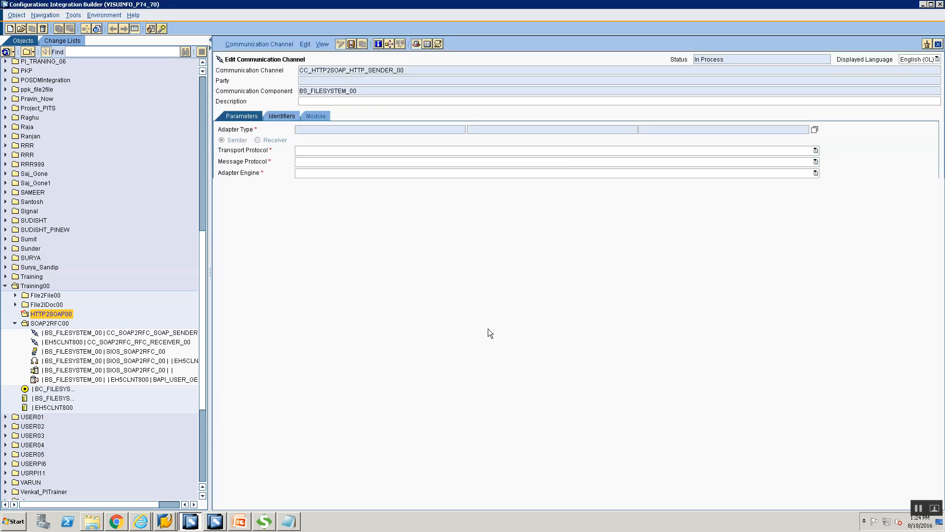
click(814, 130)
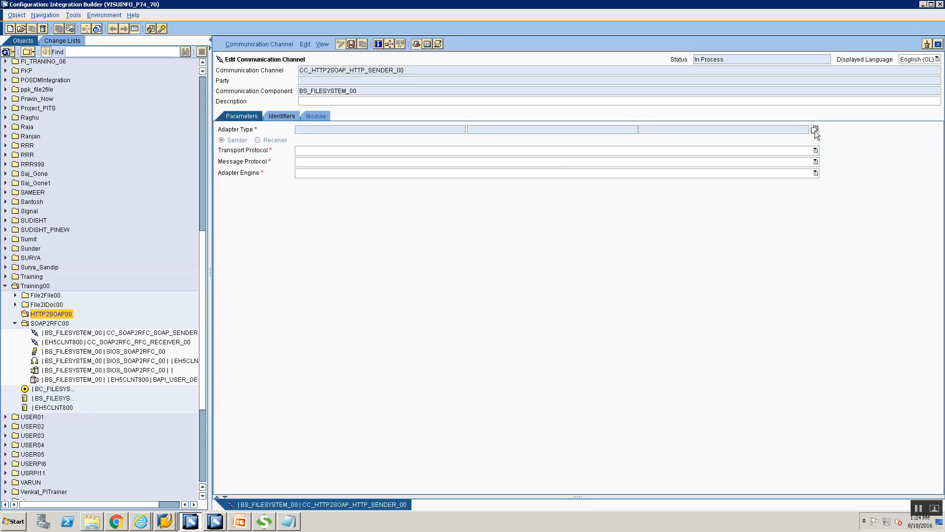
scroll(283, 324, down, 1)
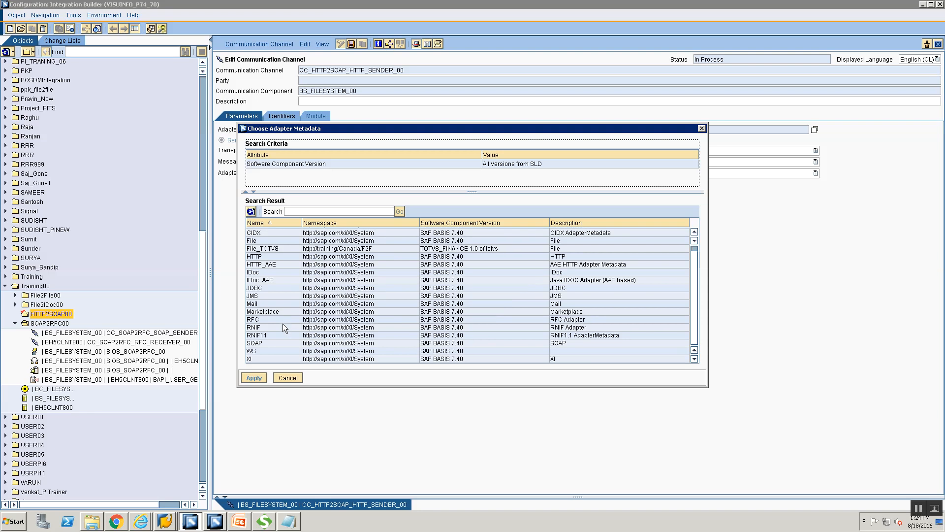
click(291, 263)
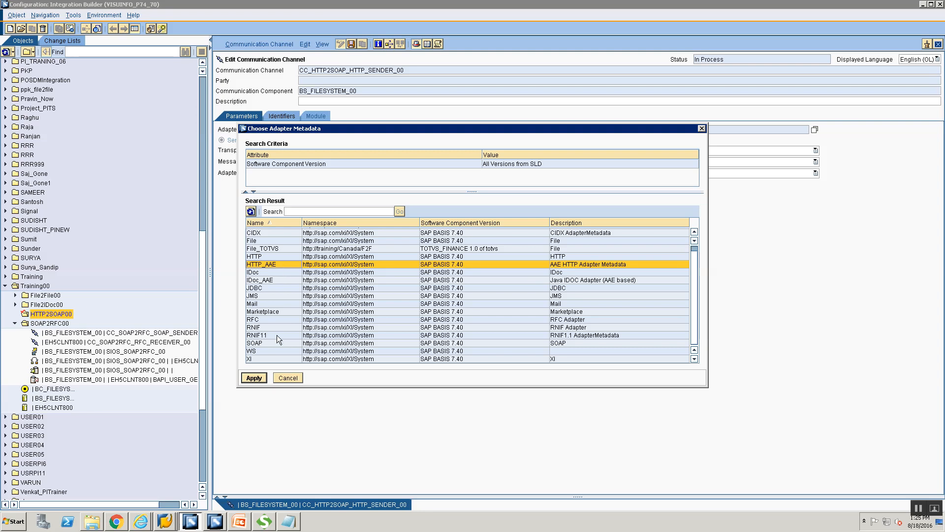
click(254, 378)
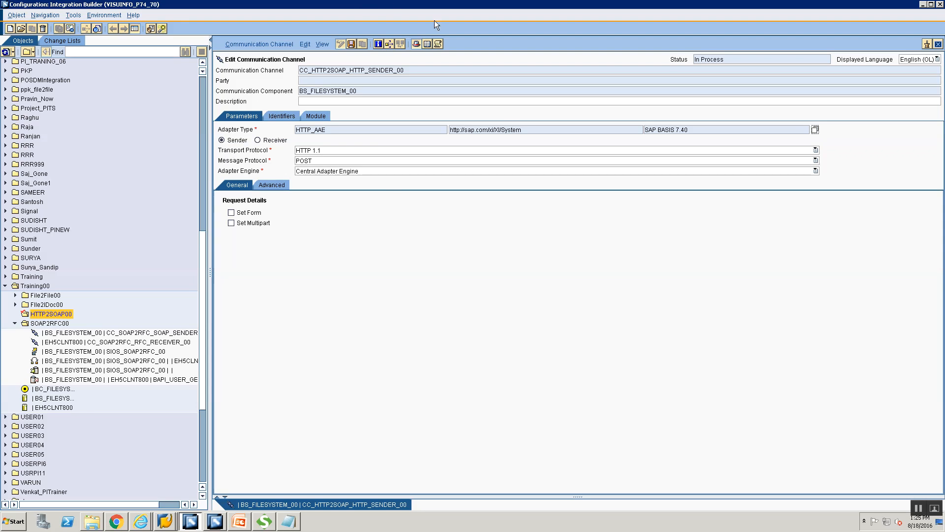
click(351, 44)
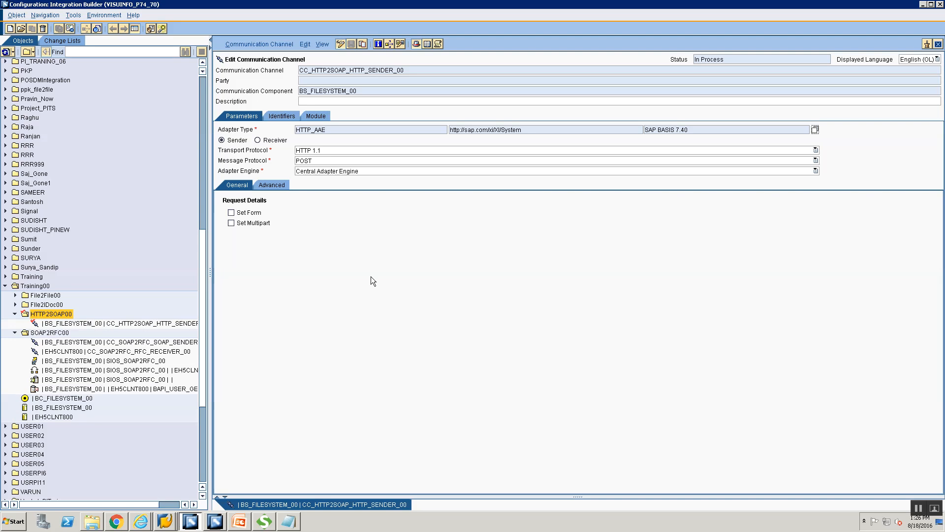
Step: Start another new communication channel in the HTTP2SOAP00 folder
right_click(43, 314)
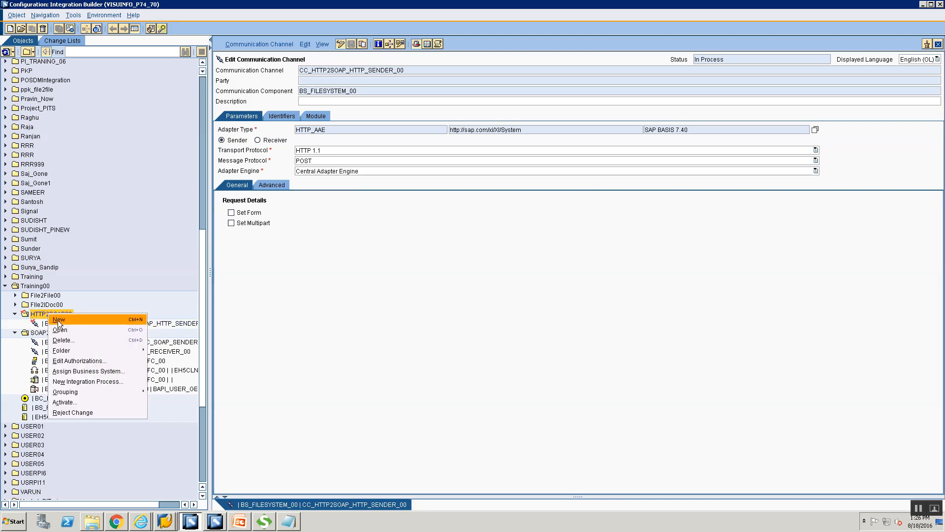
click(58, 320)
click(294, 174)
Step: Enter component BC_FILESYSTEM_00 and name CC_HTTP2SOAP_SOAP_RECEIVER_00, then create the channel
click(497, 154)
text(BC)
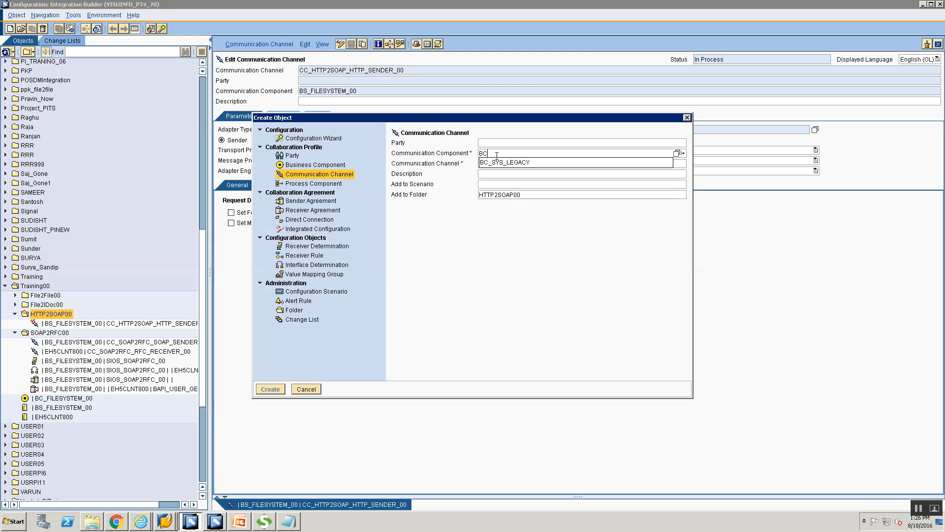
text(_FILE)
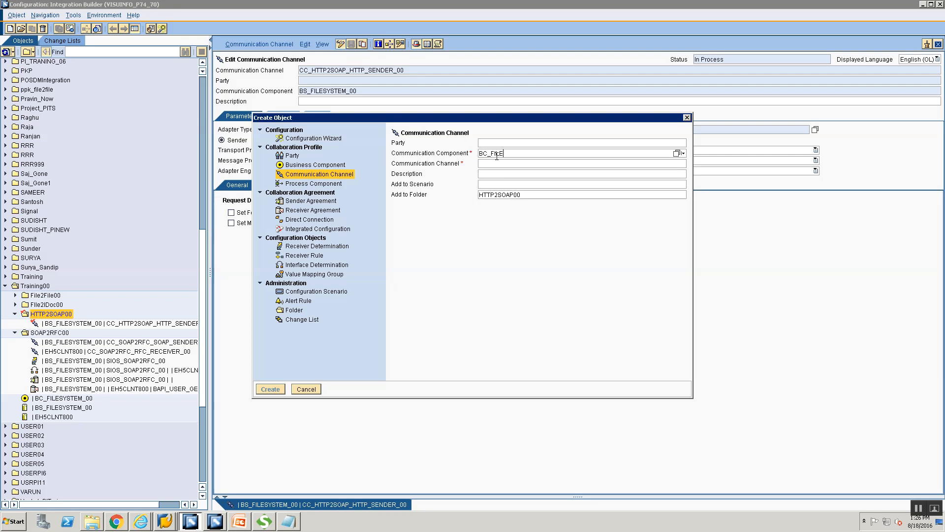
text(SYSTEM_00)
click(500, 164)
text(CC_SOA)
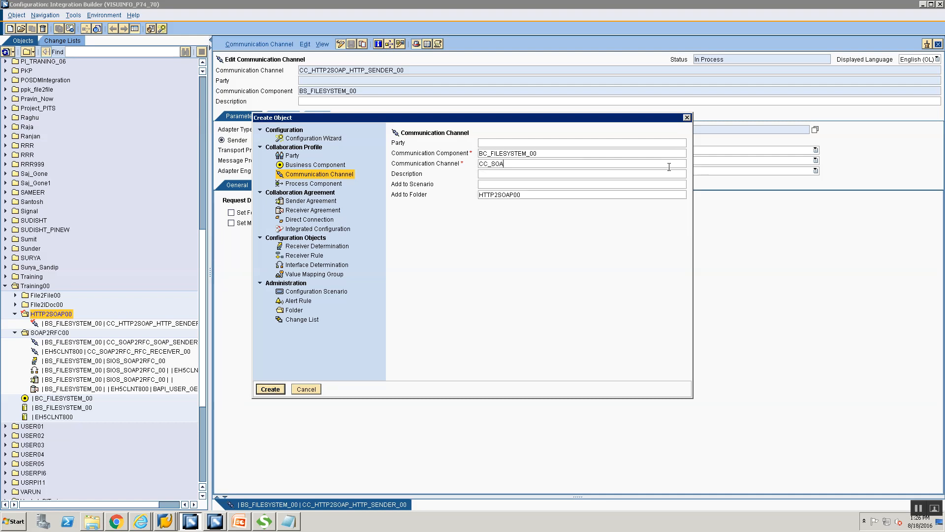
key(BackSpace)
key(BackSpace)
key(BackSpace)
text(HTTP2SOAP_SOAP_RECEIVER_00)
key(Return)
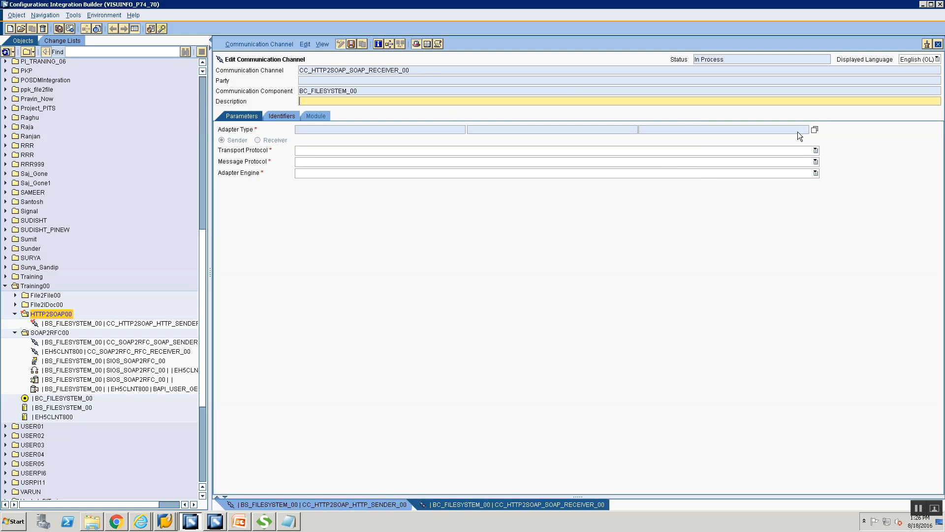
Step: Choose the SOAP adapter type and make the channel a Receiver
click(815, 130)
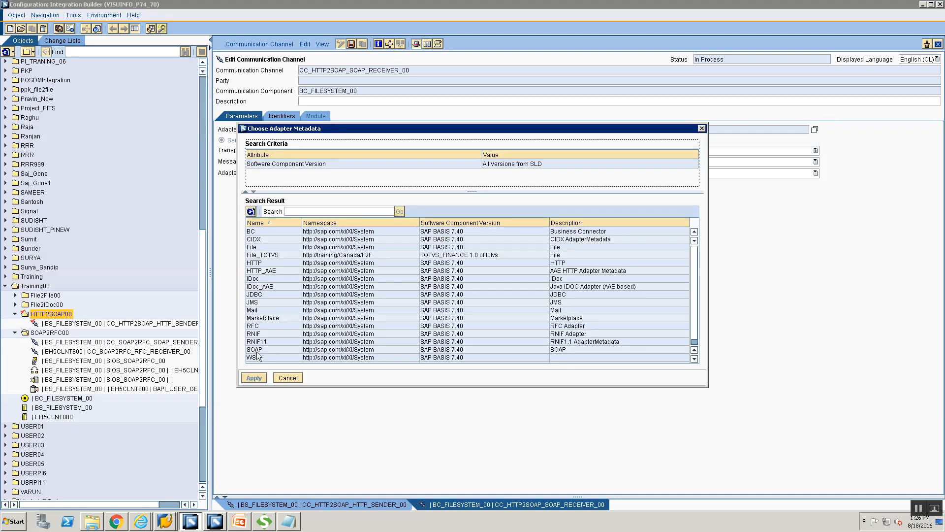
click(256, 350)
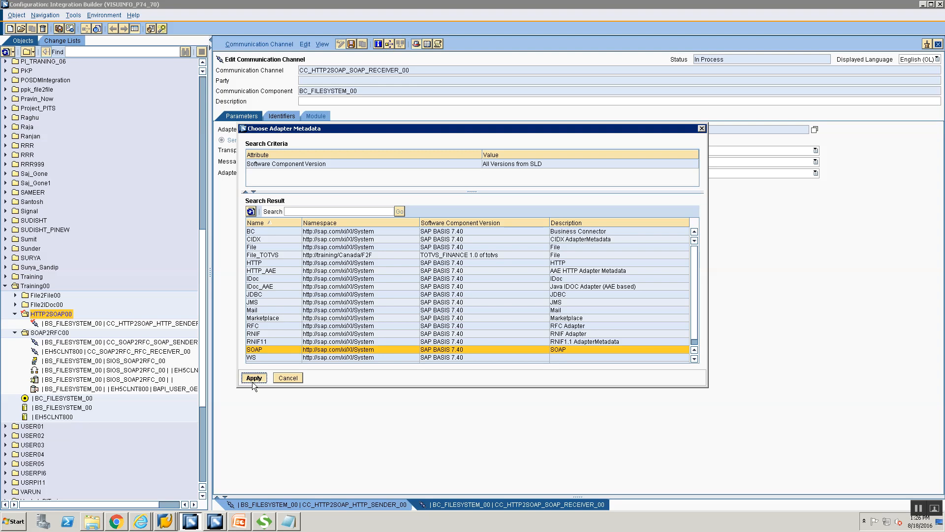
click(253, 377)
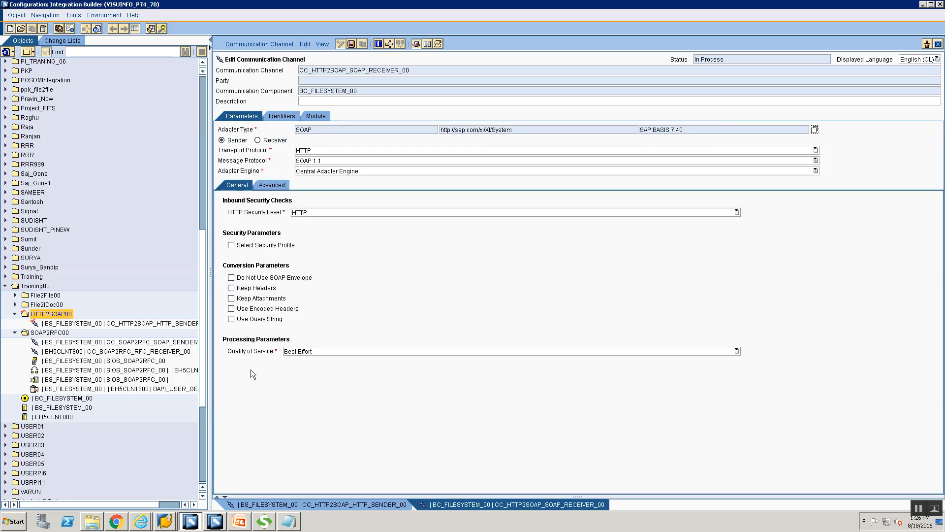
click(257, 141)
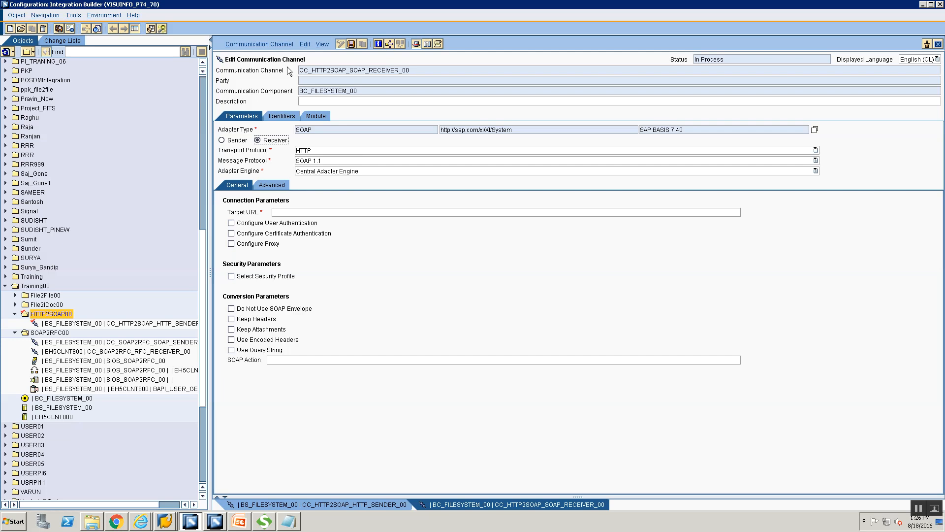
click(318, 213)
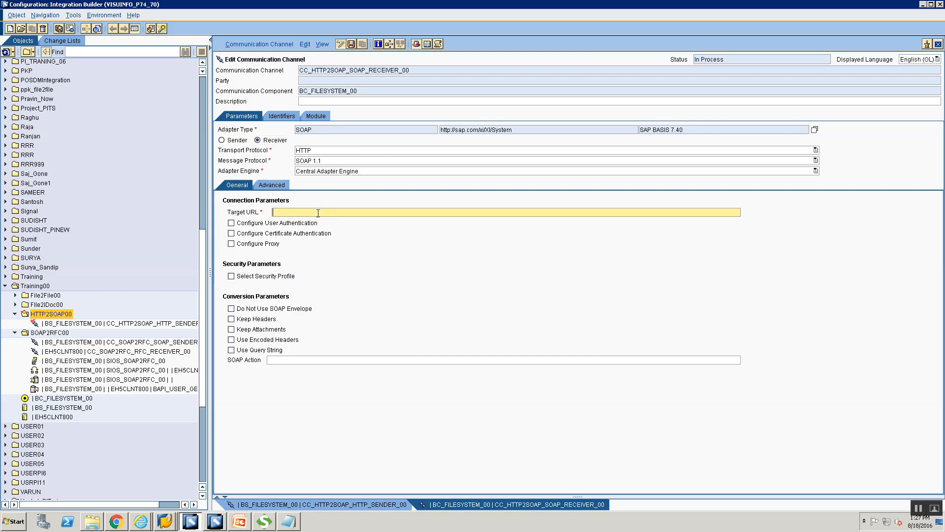
click(330, 360)
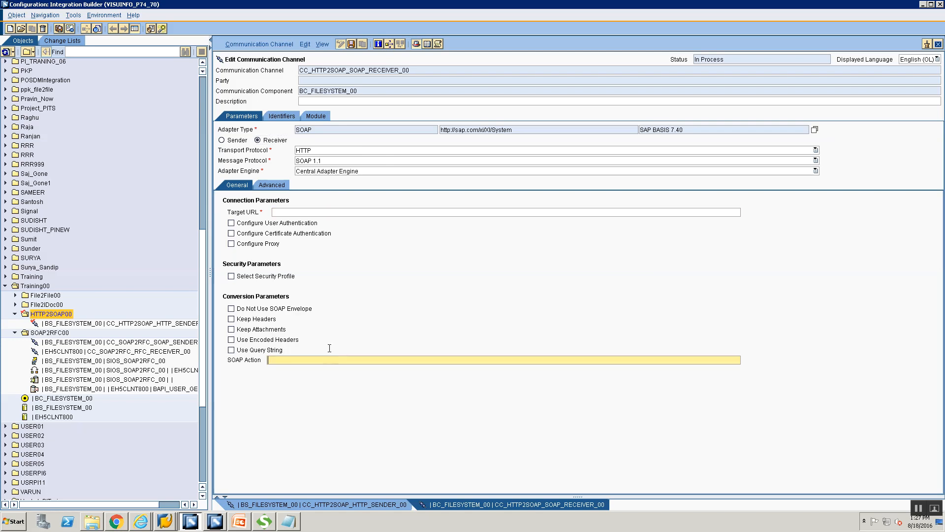
click(333, 212)
key(alt+Tab)
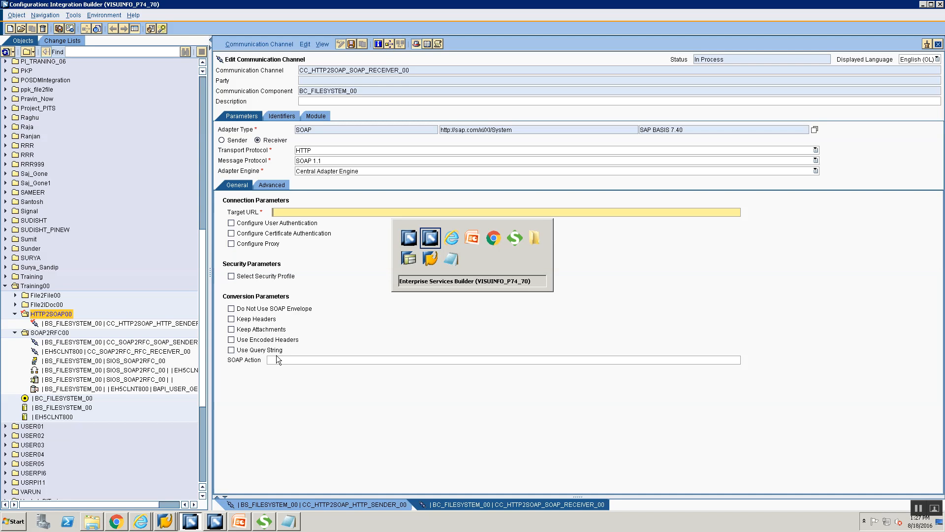
key(alt+Tab)
key(alt+Tab)
key(alt+Tab)
key(alt+Tab)
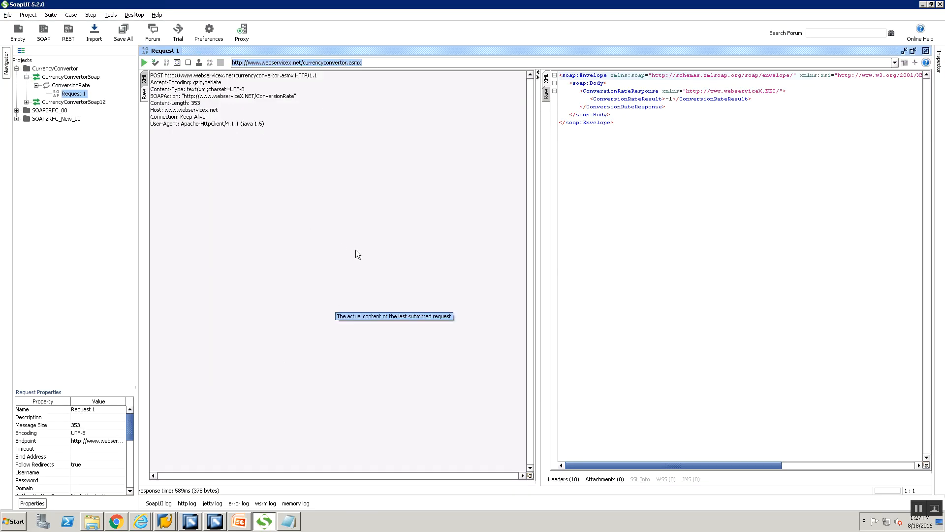
Step: Paste the CurrencyConvertor endpoint URL from SoapUI into Target URL
key(alt+Tab)
click(355, 212)
text(http://www.webservicex.net/currencyconvertor.asmx)
key(alt+Tab)
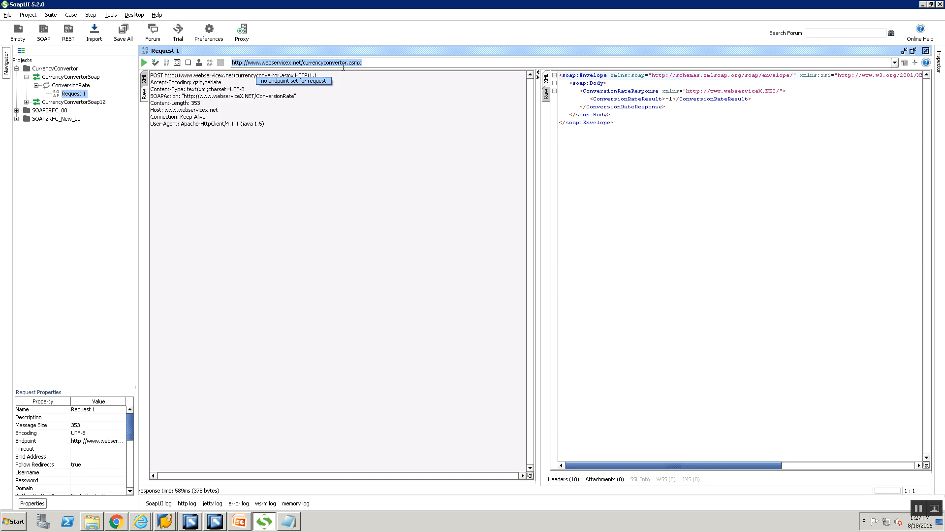
key(alt+Tab)
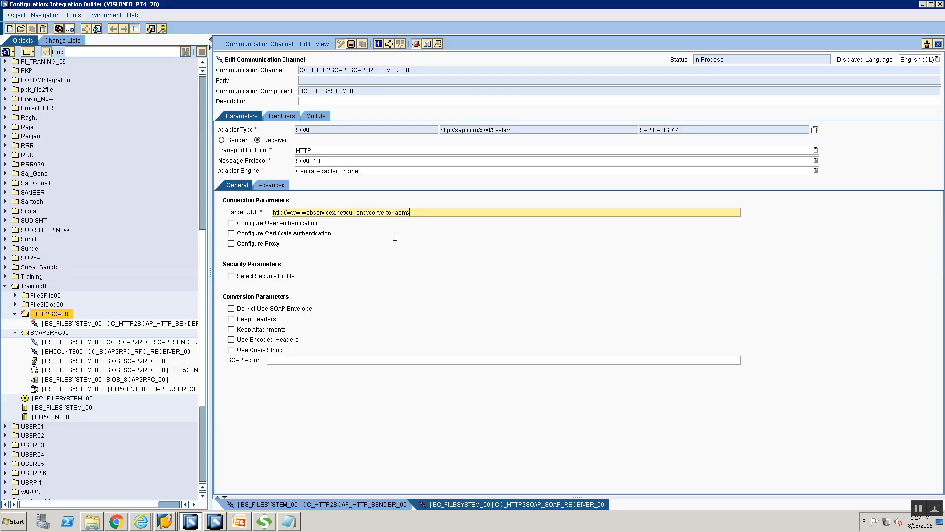
key(alt+Tab)
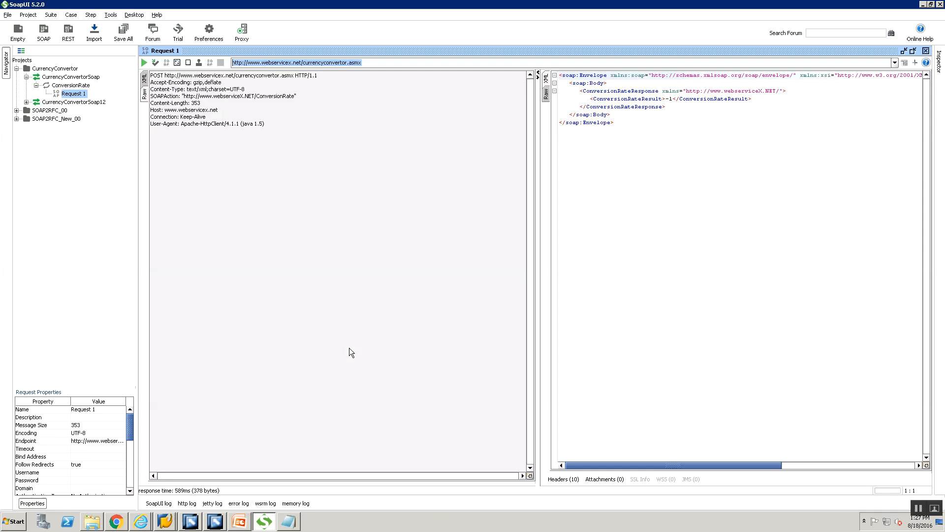
click(145, 83)
click(146, 94)
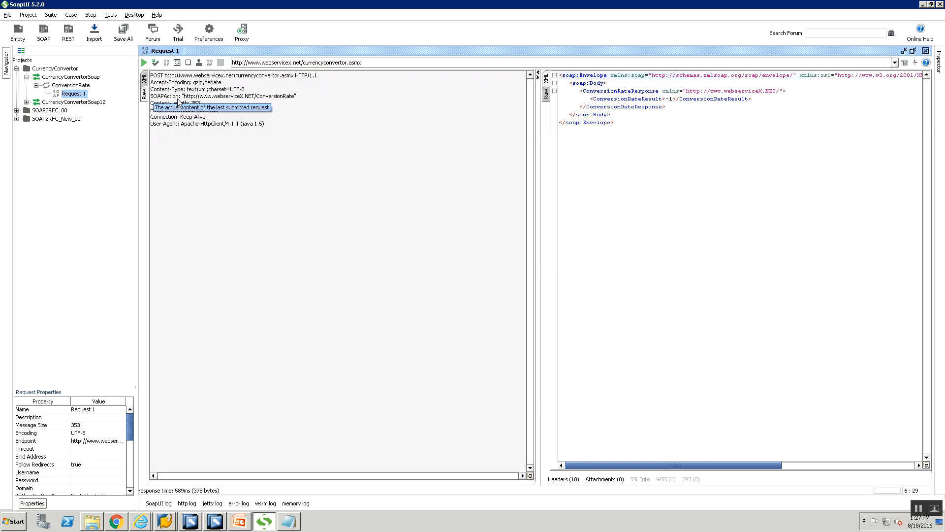
drag(184, 96, 295, 97)
key(ctrl+c)
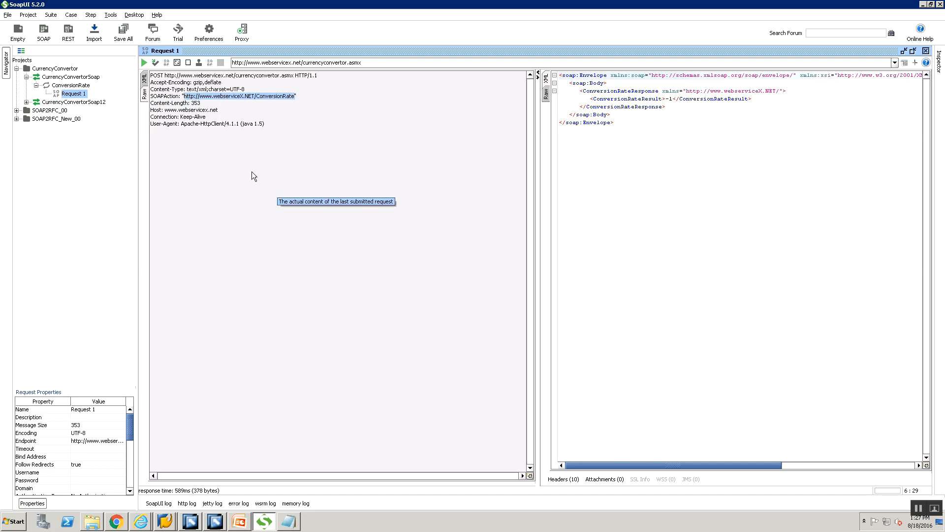
key(alt+Tab)
click(346, 361)
key(ctrl+v)
key(alt+Tab)
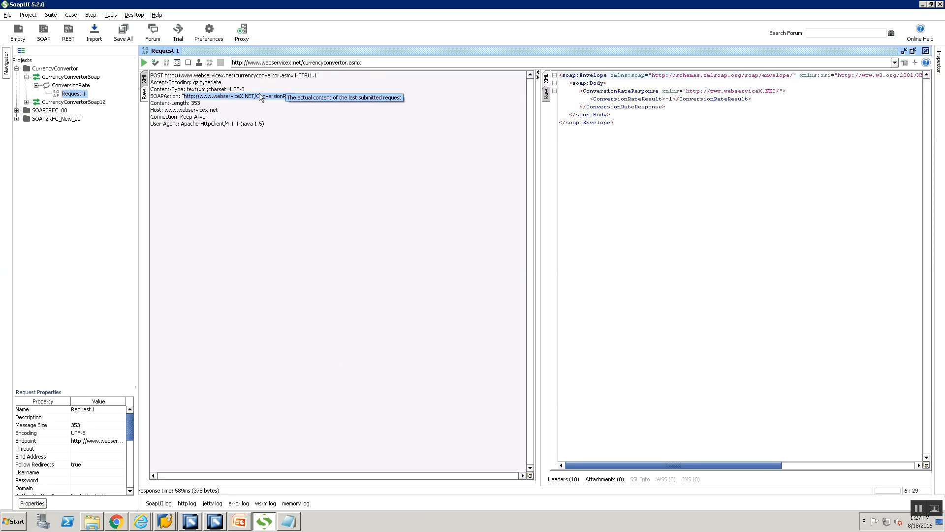
key(alt+Tab)
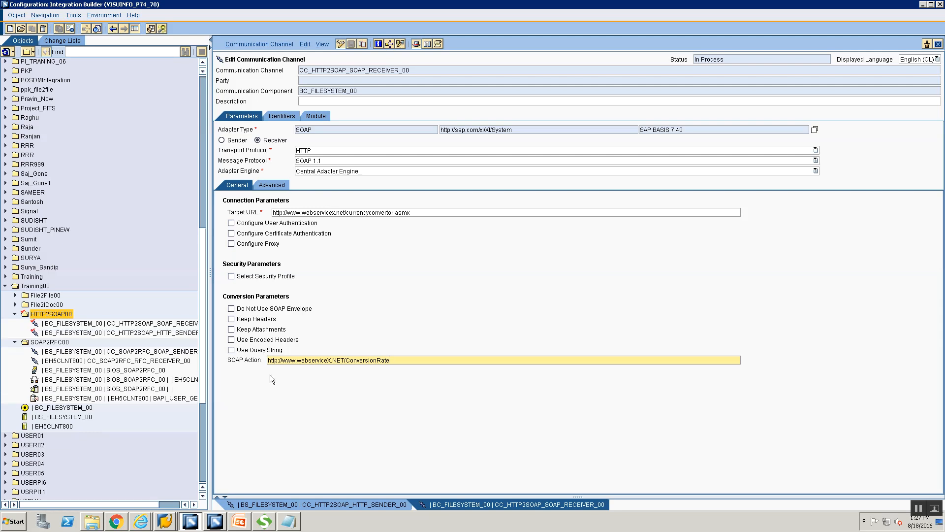
Step: Leave user authentication, proxy and proxy authentication unchecked, then save CC_HTTP2SOAP_SOAP_RECEIVER_00
click(231, 223)
click(231, 223)
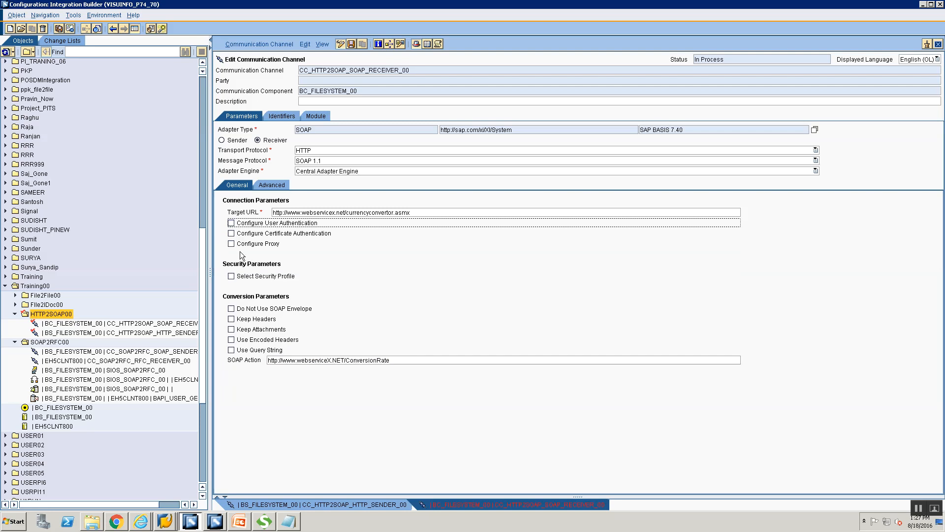
click(231, 244)
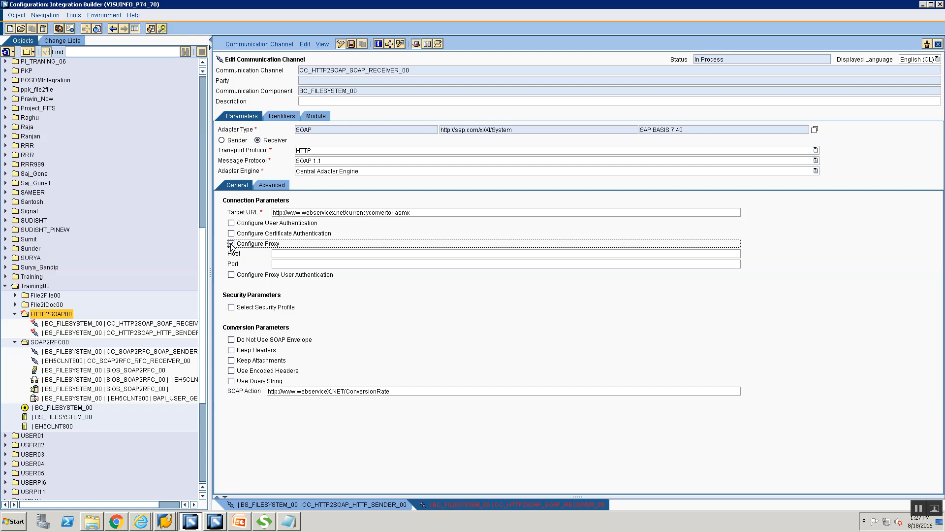
click(233, 276)
click(233, 278)
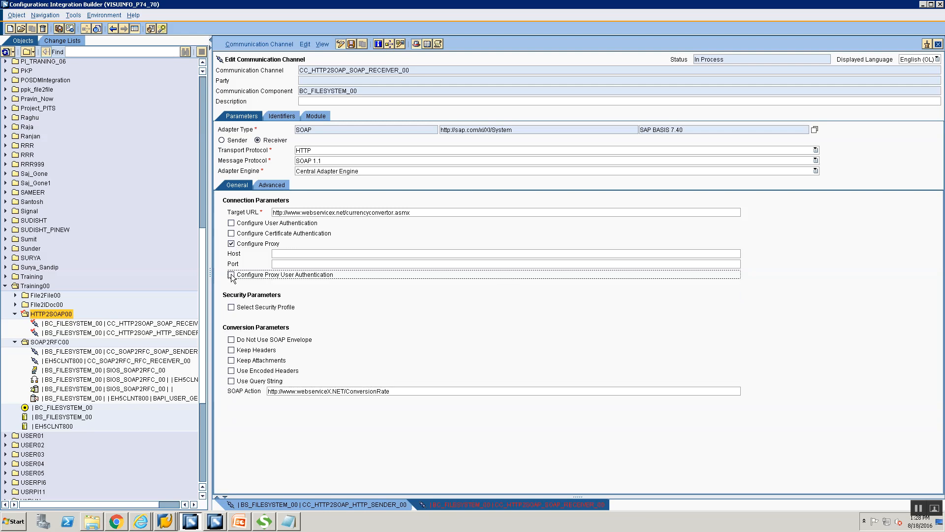
click(231, 245)
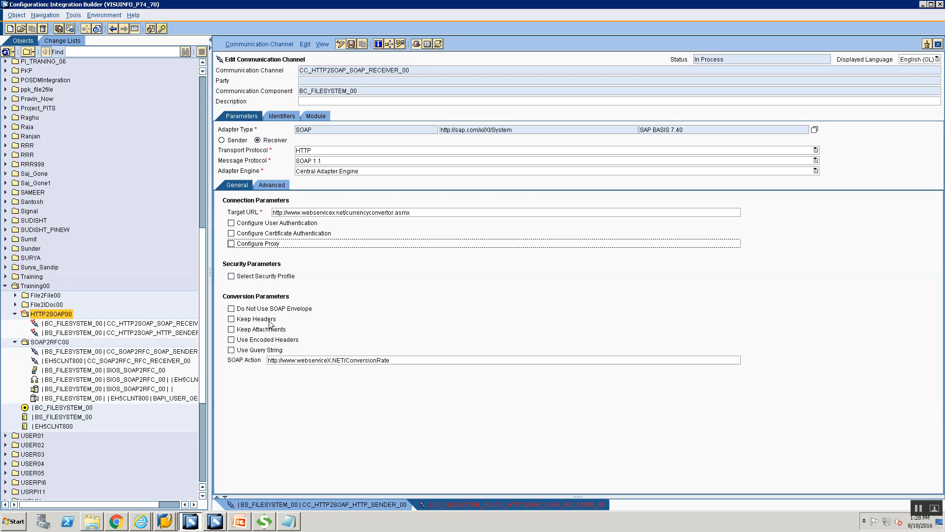
key(ctrl+s)
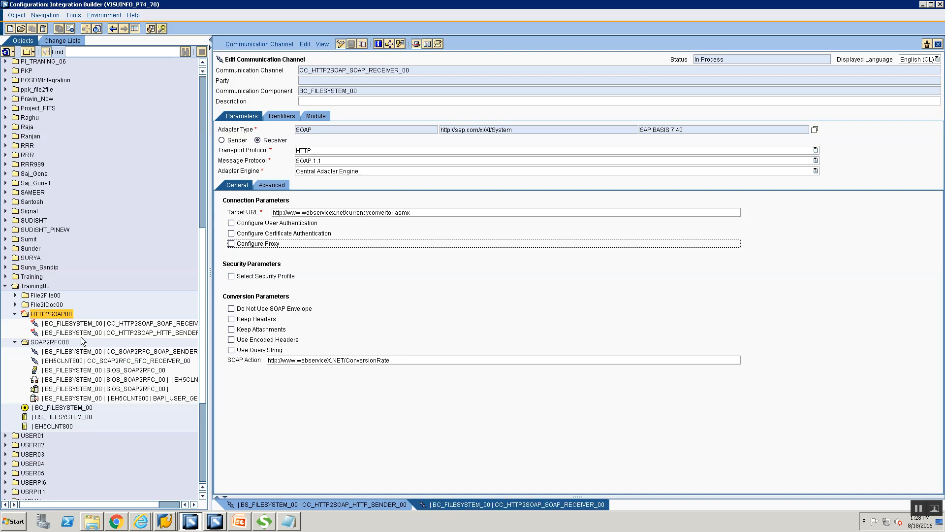
Step: Start a new sender agreement in HTTP2SOAP00 with communication component BS_FILESYSTEM_00
right_click(63, 319)
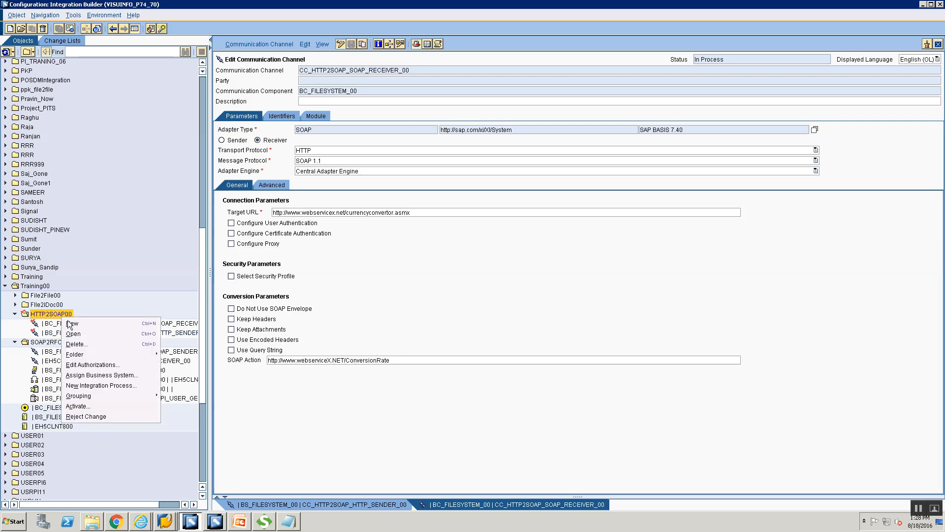
click(71, 323)
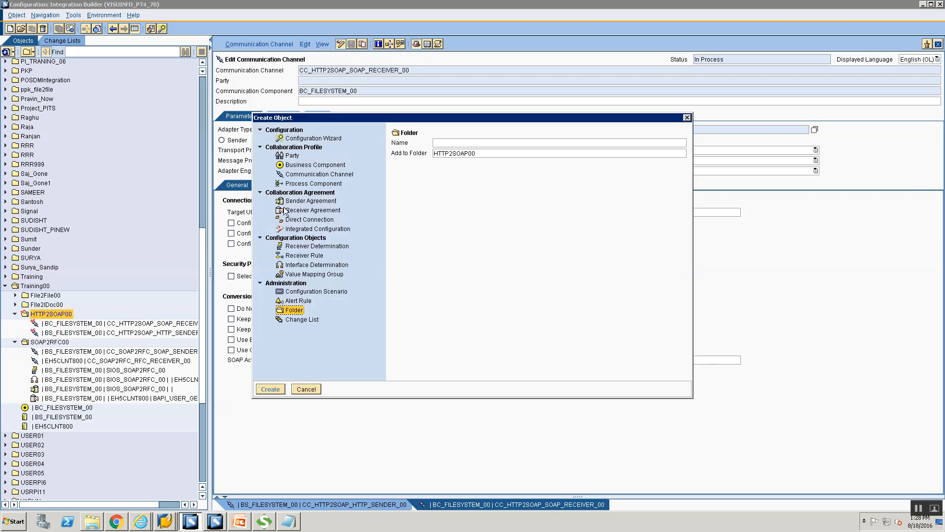
click(488, 169)
text(BS)
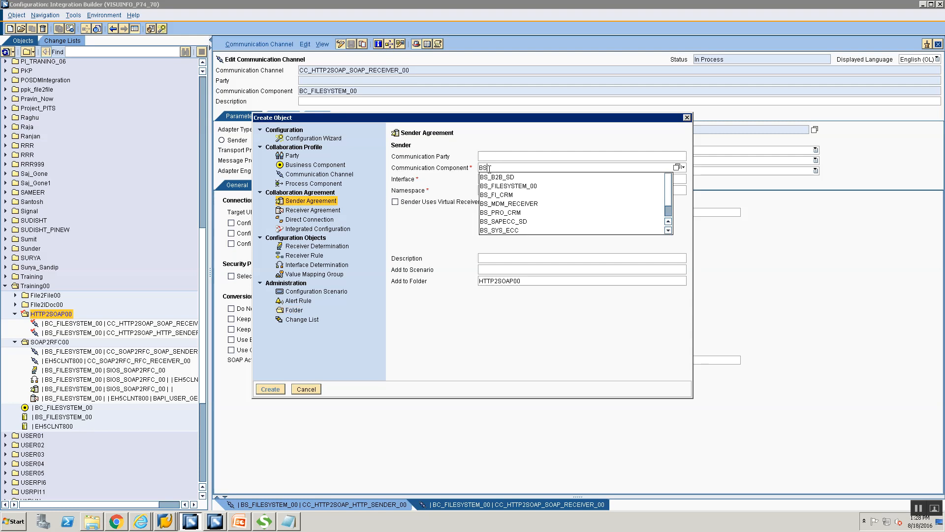
key(Down)
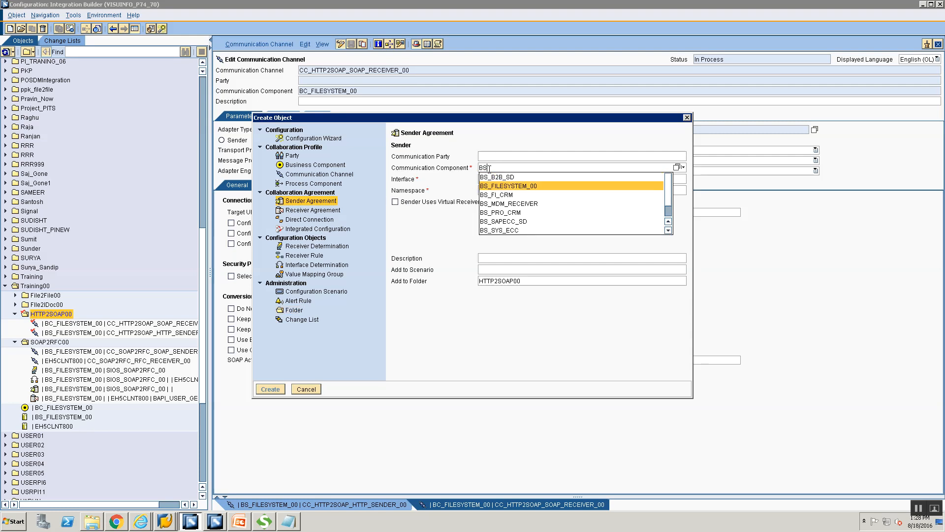
key(Return)
Step: Pick interface SIOS_HTTP2SOAP_00 from value help and create the sender agreement
click(495, 180)
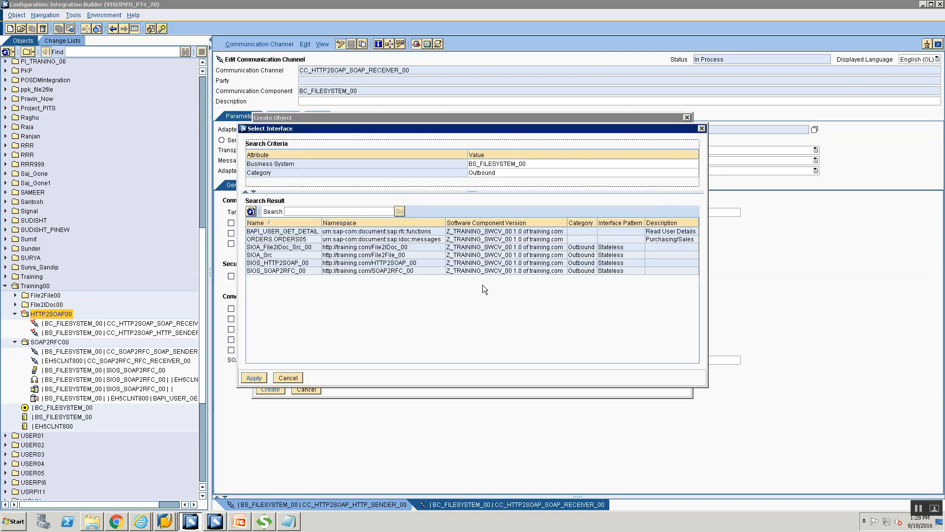
click(291, 270)
click(292, 265)
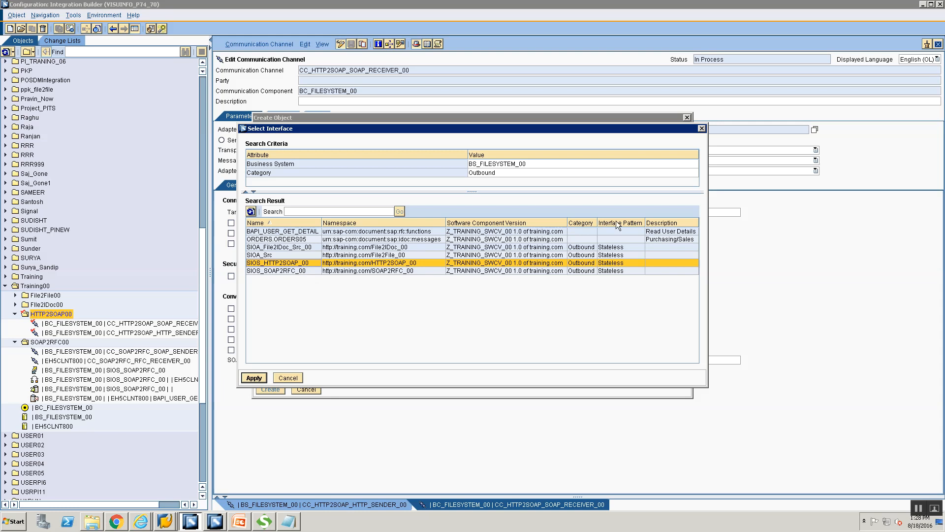
click(255, 378)
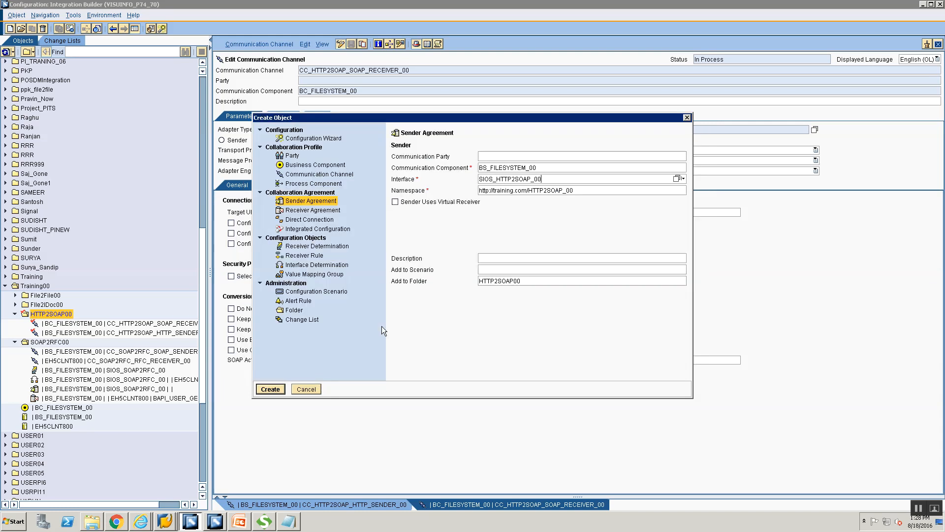
click(272, 388)
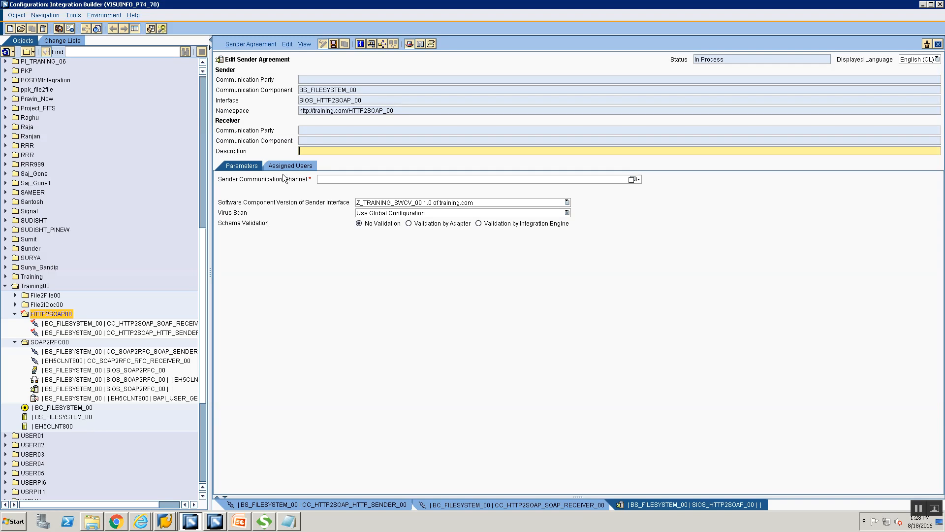
Step: Assign sender channel CC_HTTP2SOAP_HTTP_SENDER_00 to the sender agreement via value help
click(631, 179)
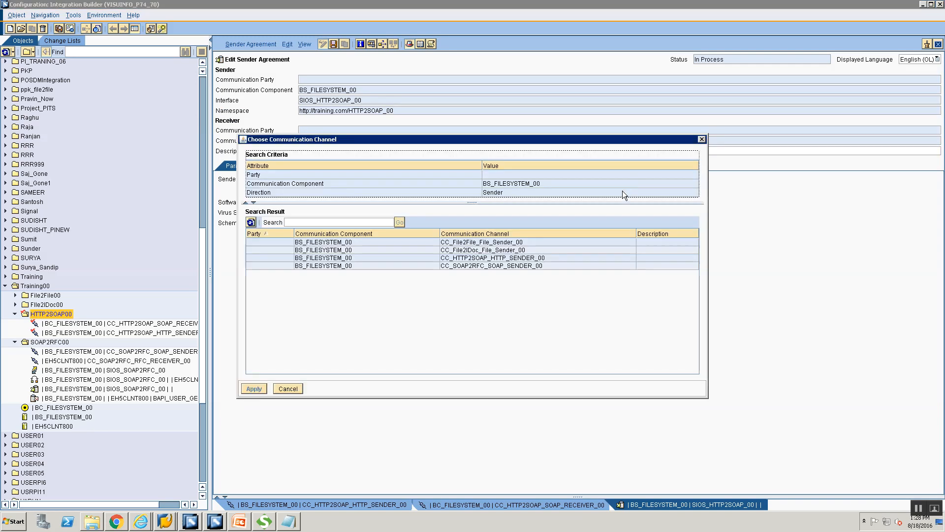
click(473, 257)
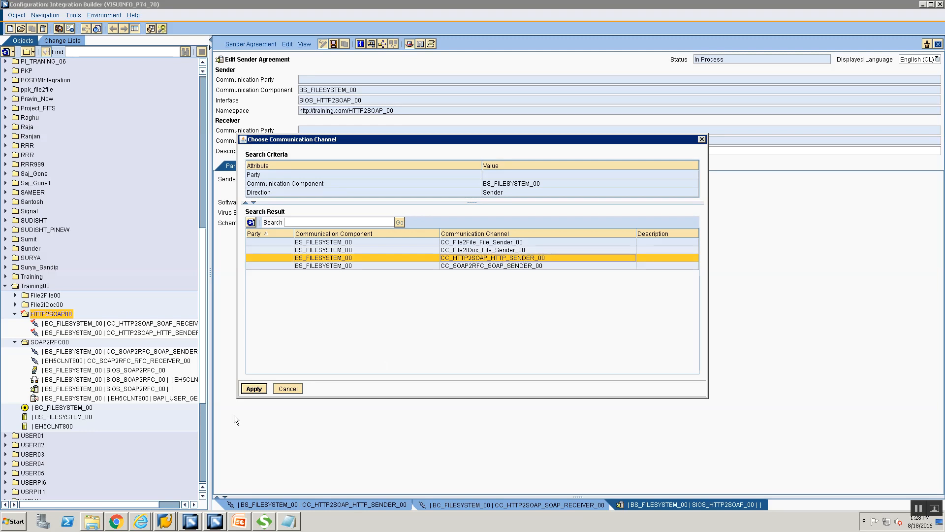
click(254, 389)
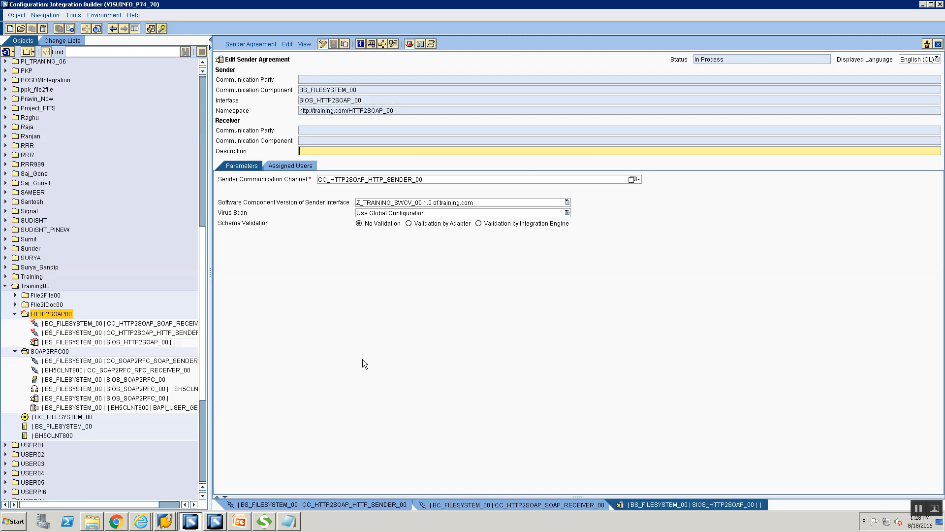
right_click(52, 314)
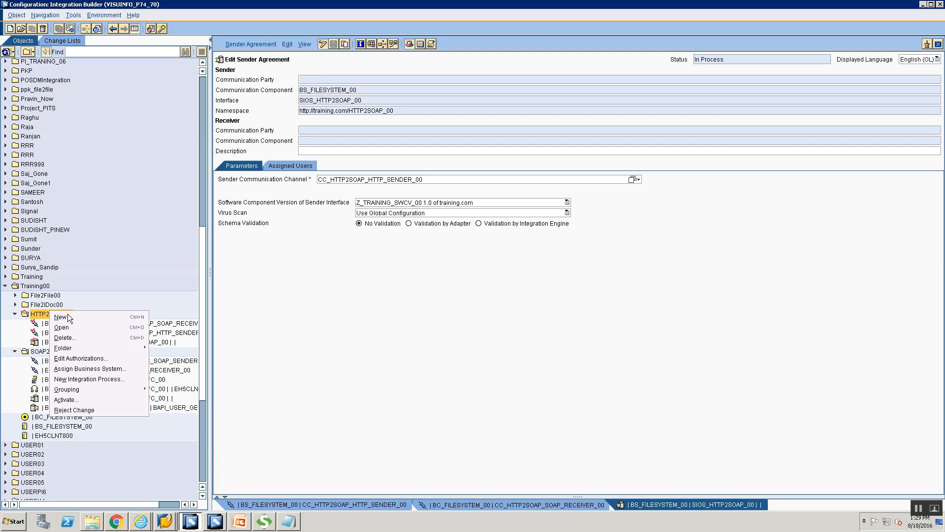
Step: Start a new receiver determination with sender component BS_FILESYSTEM_00
click(67, 317)
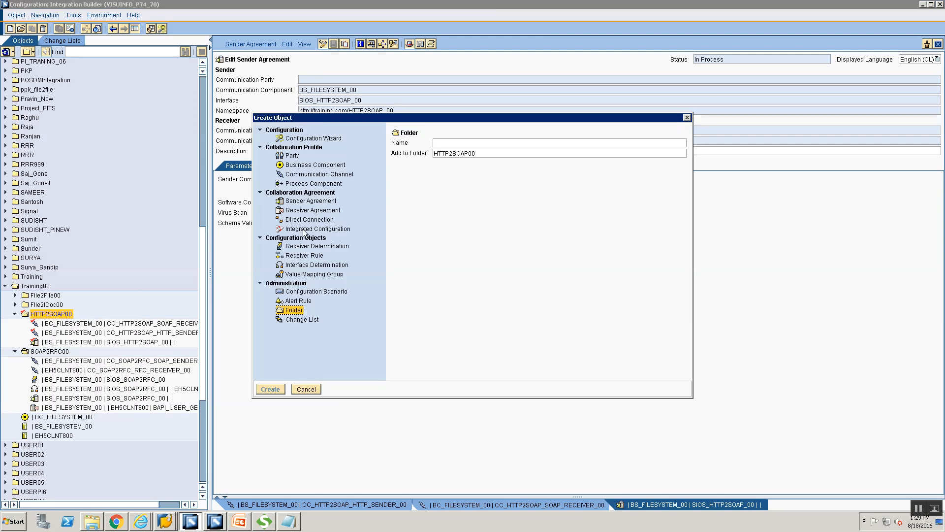
click(296, 246)
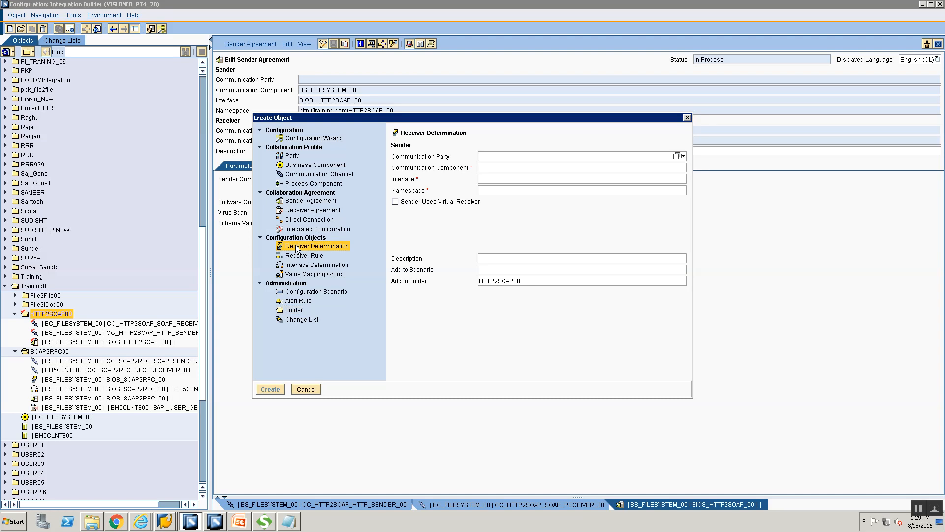
click(524, 168)
text(BS)
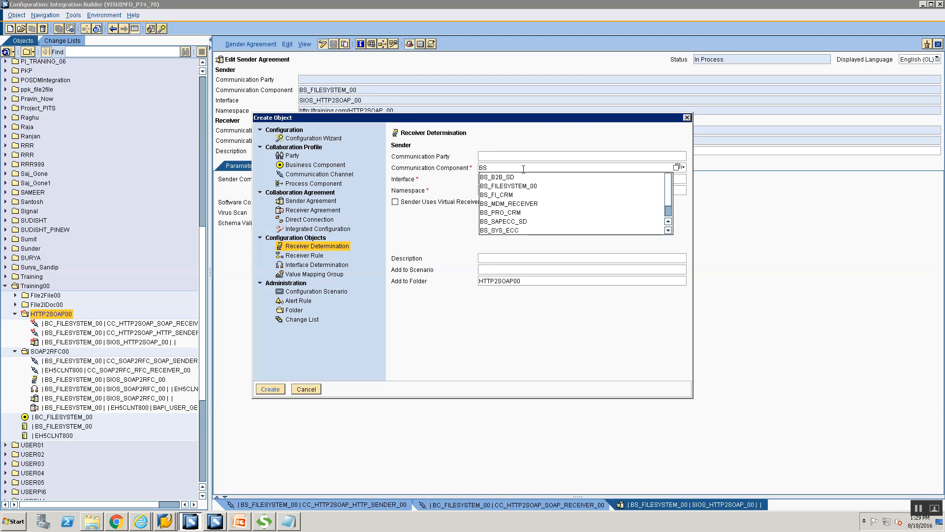
text(_)
key(Down)
key(Down)
key(Return)
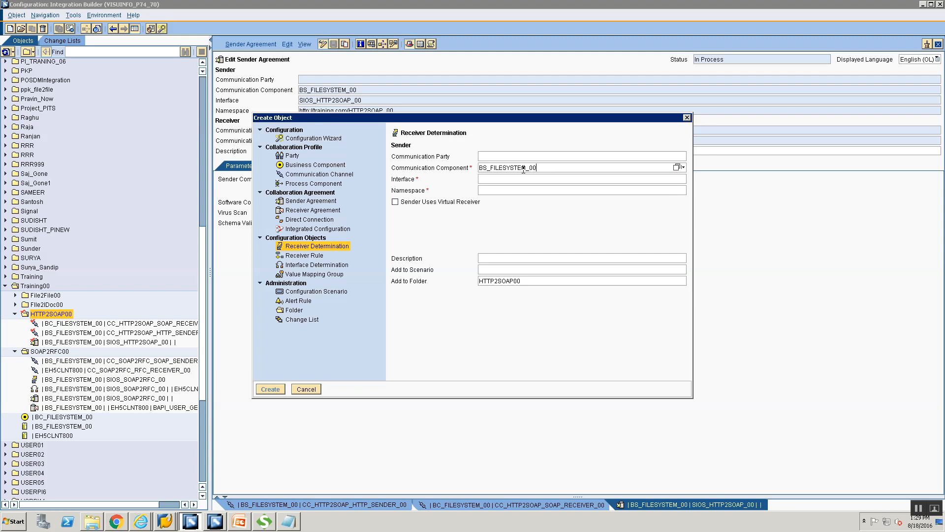
Step: Pick sender interface SIOS_HTTP2SOAP_00 from value help and create the receiver determination
click(560, 181)
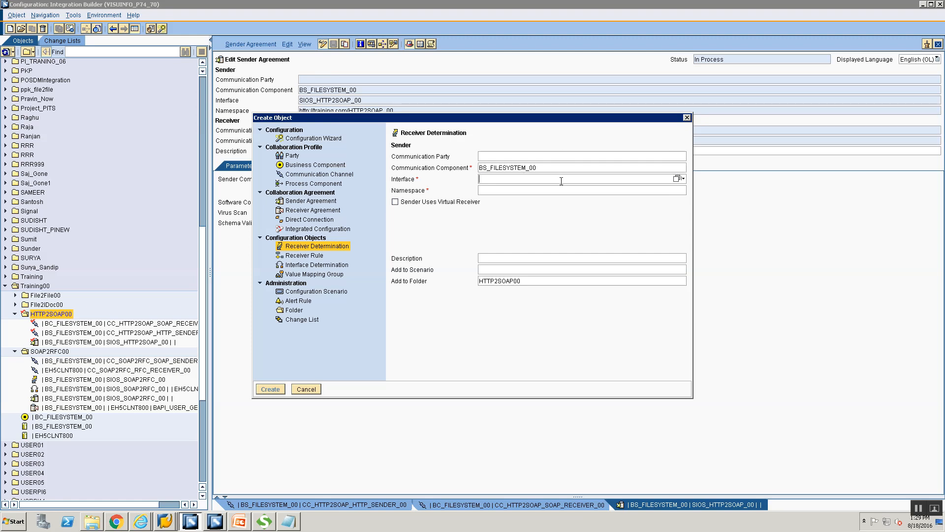
click(676, 178)
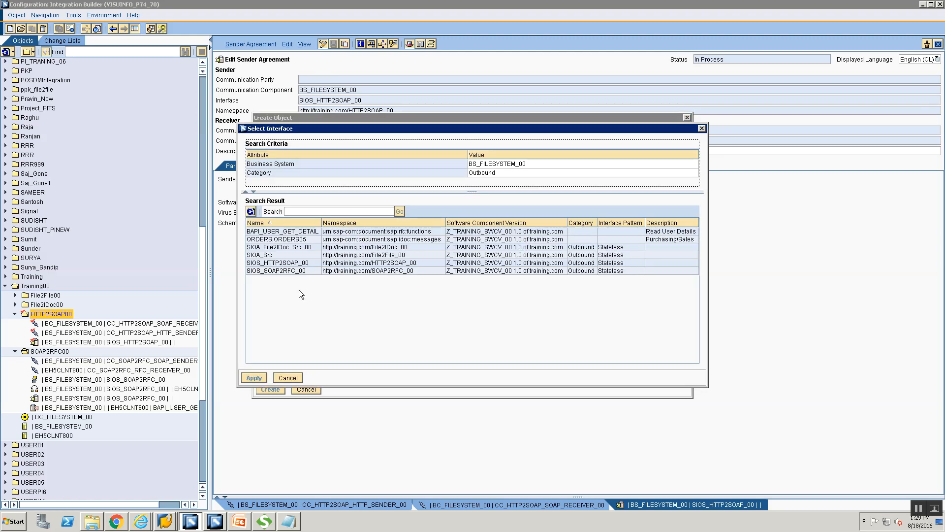
click(291, 262)
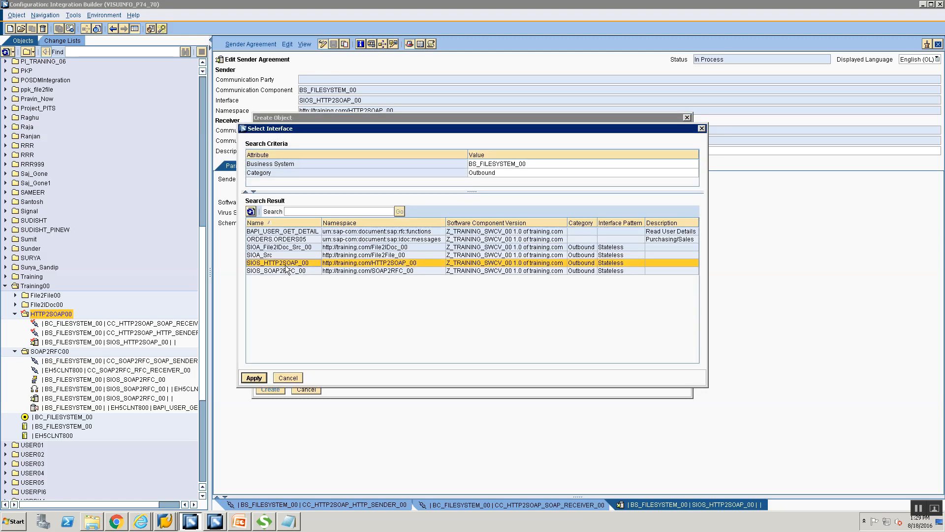
click(254, 378)
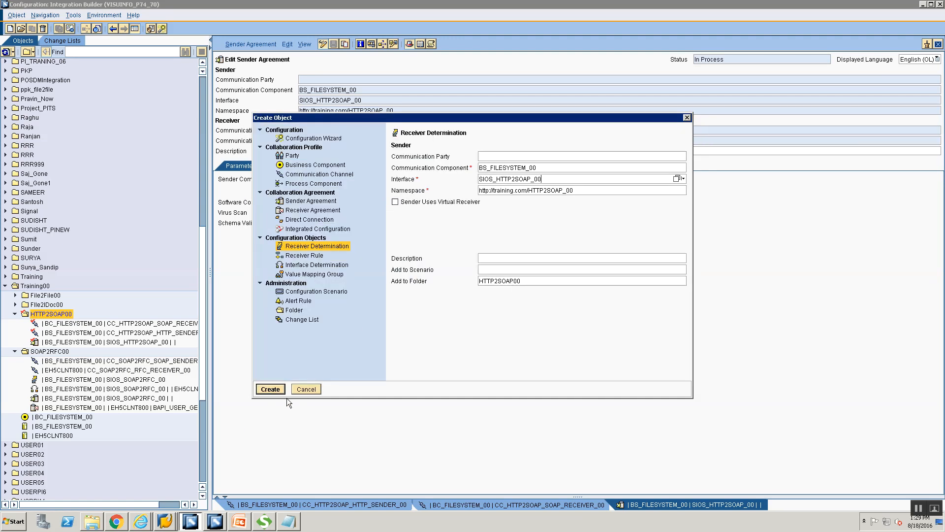
click(270, 389)
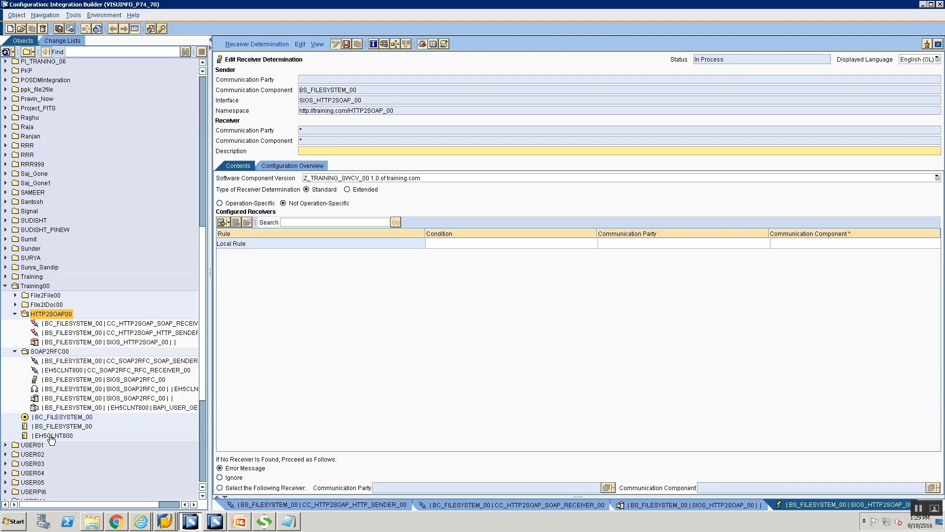
Step: Set the local rule's receiver communication component to BC_FILESYSTEM_00 via value help
click(774, 243)
text(EC)
text(_)
text(FILESYSTEM_00)
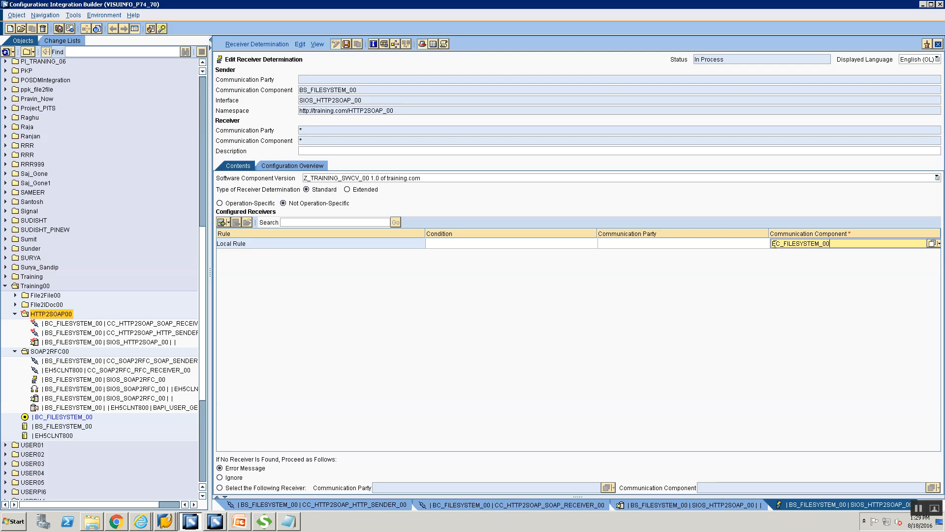
click(931, 244)
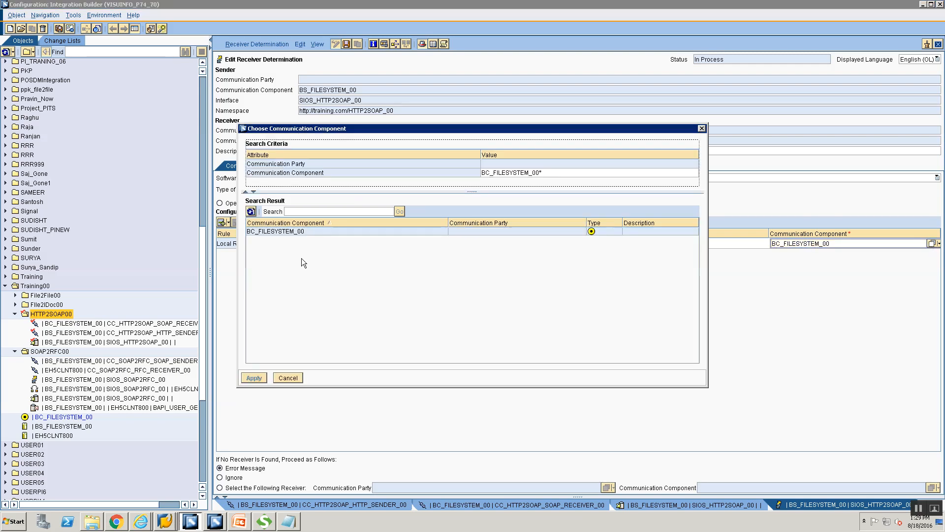
click(326, 230)
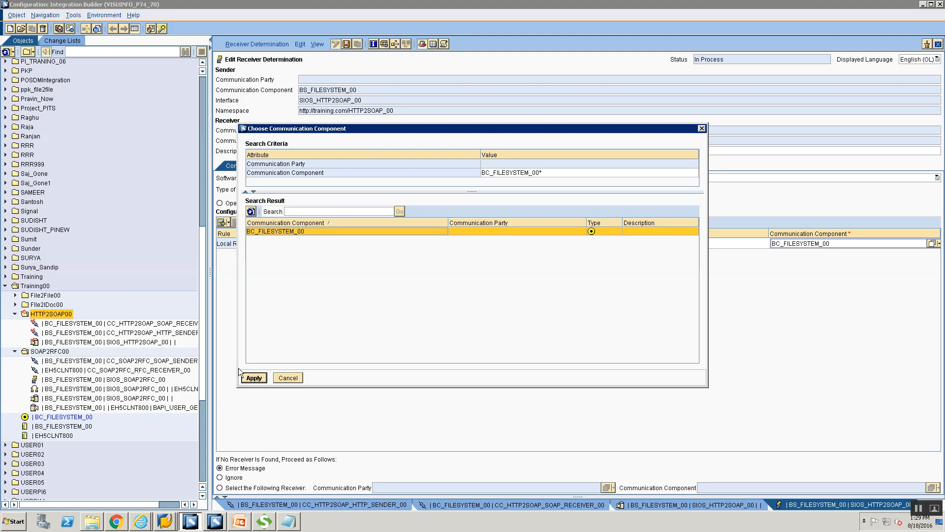
click(254, 378)
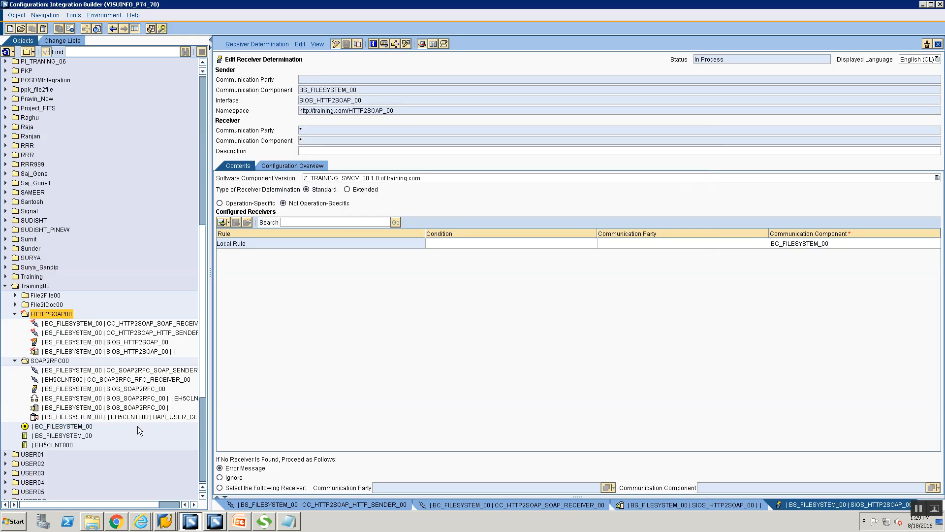
click(78, 436)
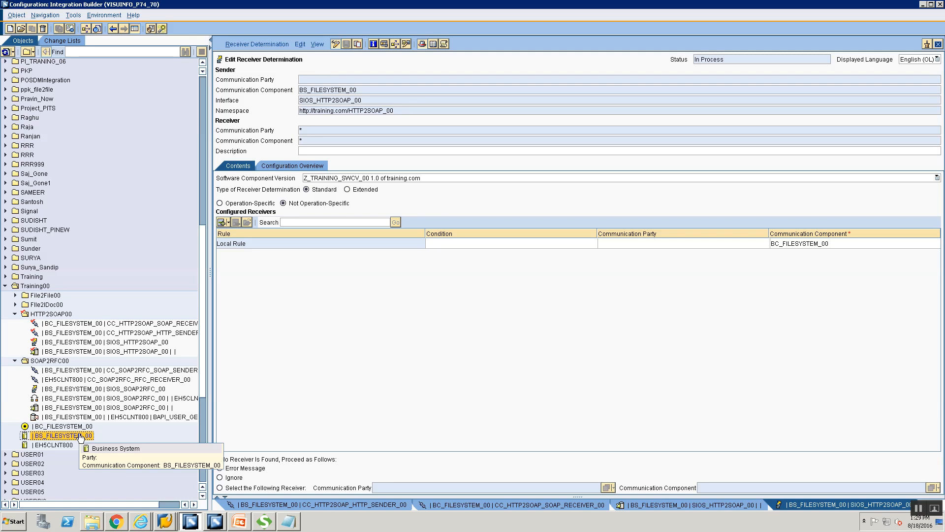
click(77, 428)
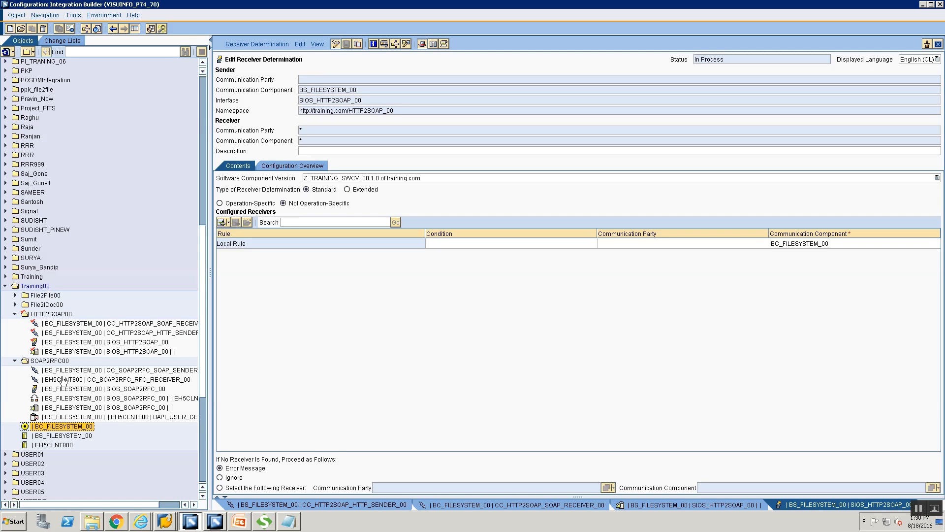
Step: Inspect the inbound and outbound interfaces of BC_FILESYSTEM_00 and BS_FILESYSTEM_00
double_click(65, 427)
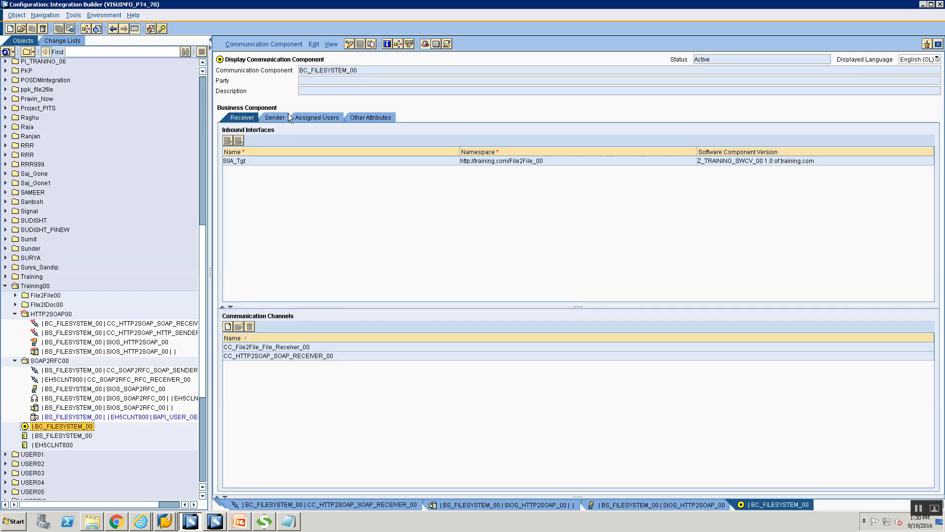
click(276, 118)
click(242, 120)
click(349, 44)
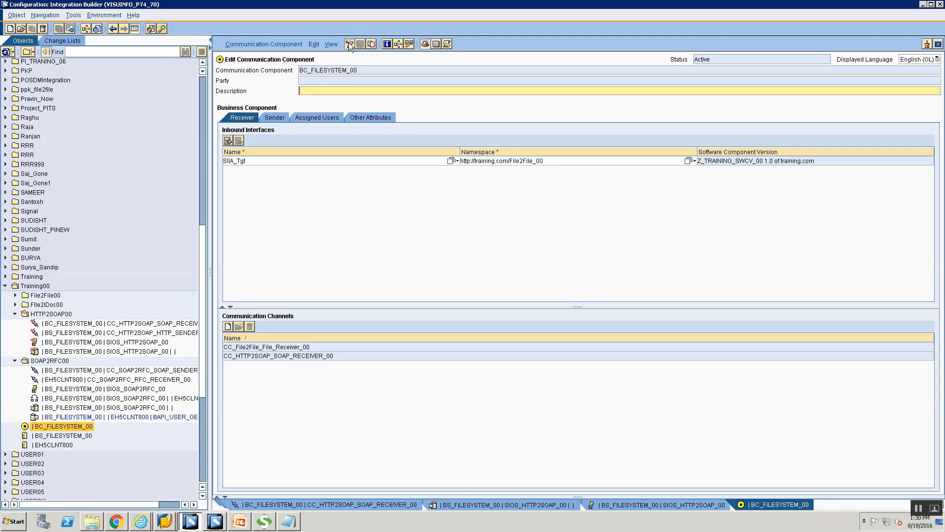
click(938, 44)
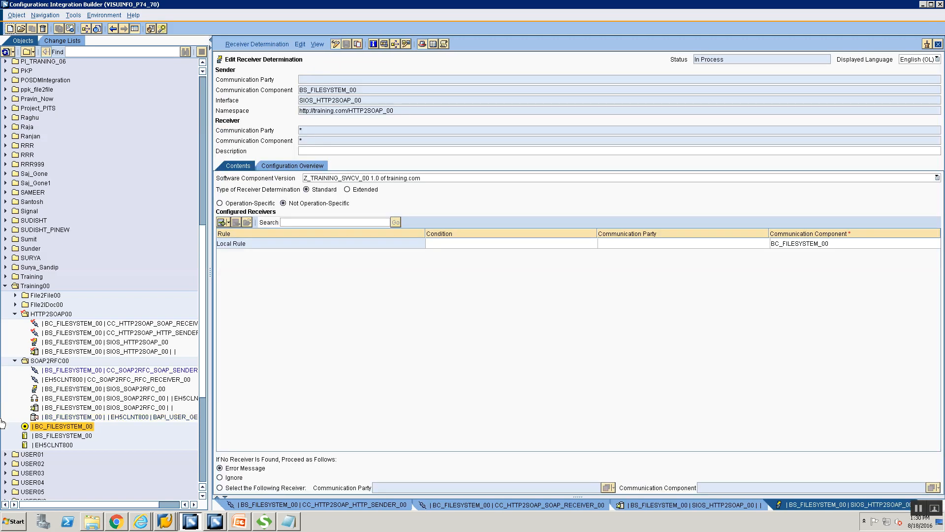
double_click(62, 435)
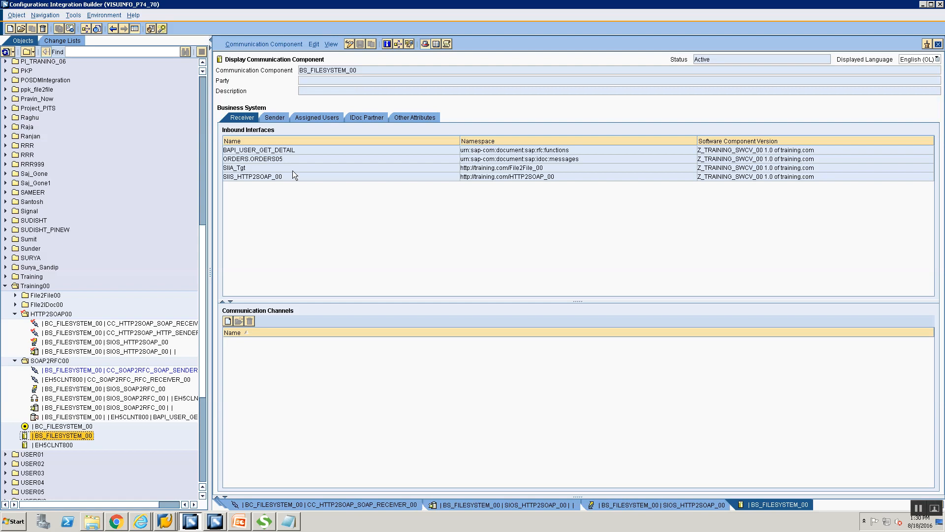
click(266, 119)
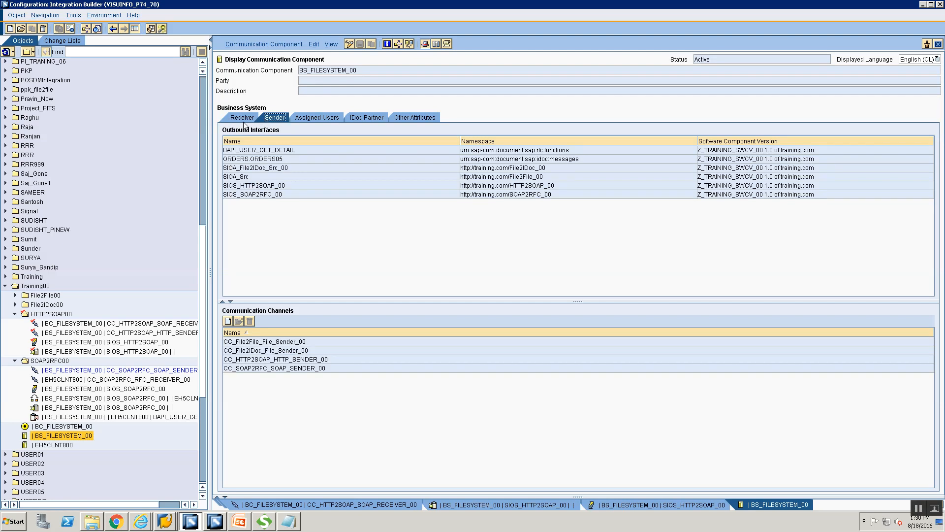
click(242, 119)
click(276, 116)
click(239, 118)
click(280, 117)
Step: Add inbound interface SIIS_HTTP2SOAP_00 to BC_FILESYSTEM_00 in edit mode, then close both editors
double_click(51, 426)
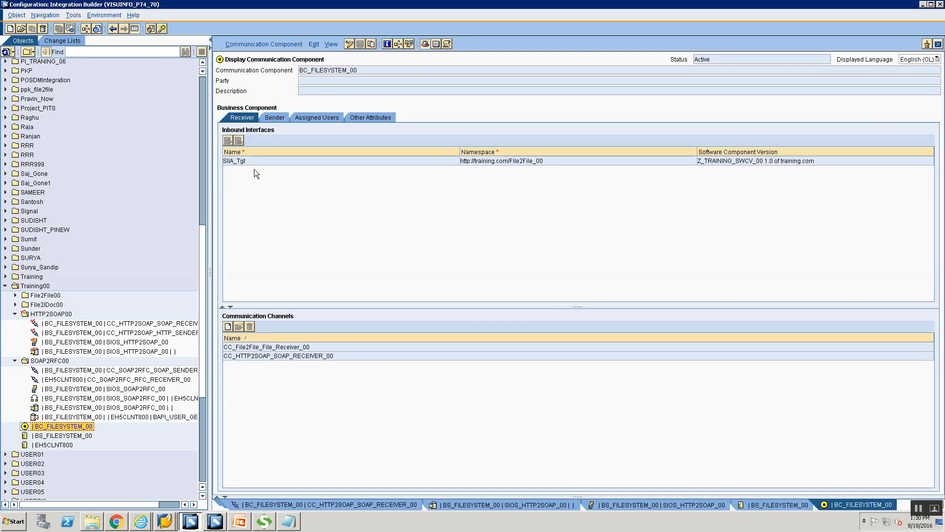
click(348, 44)
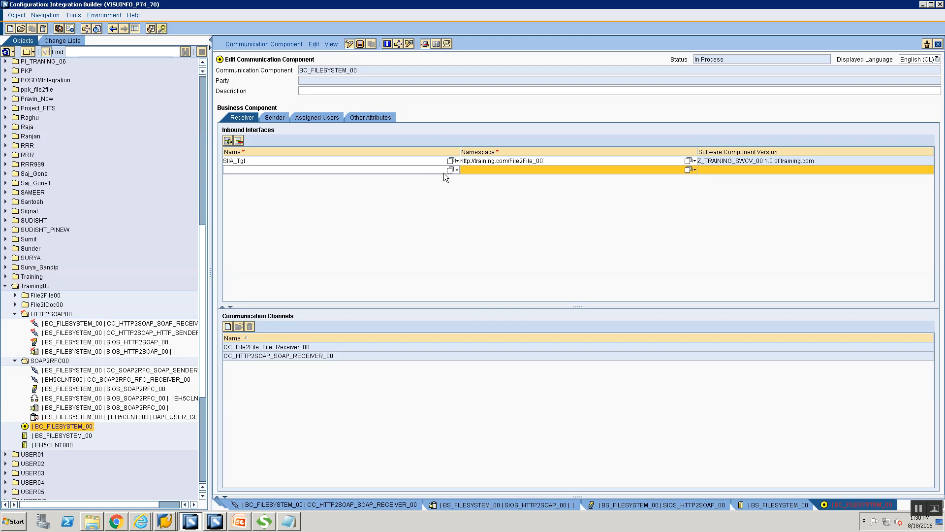
click(338, 170)
text(SIIS_HTTP2SOAP_)
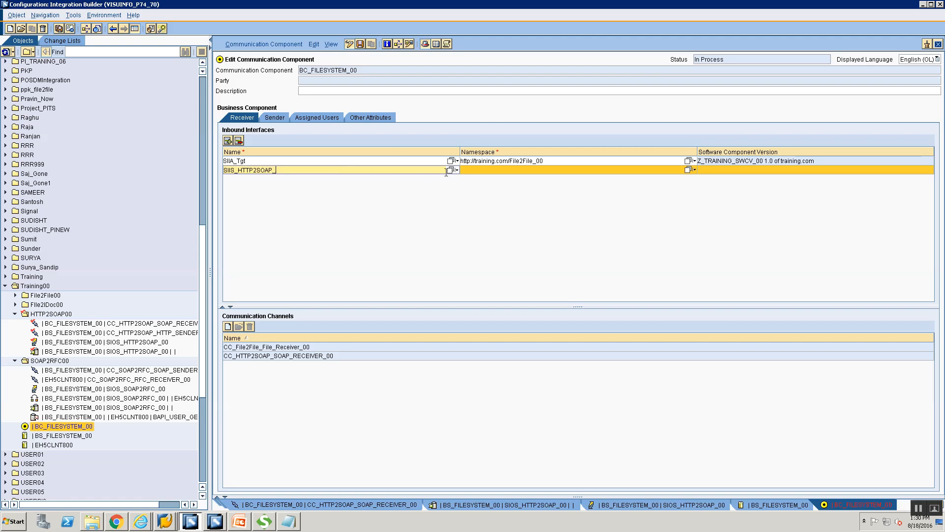
click(450, 170)
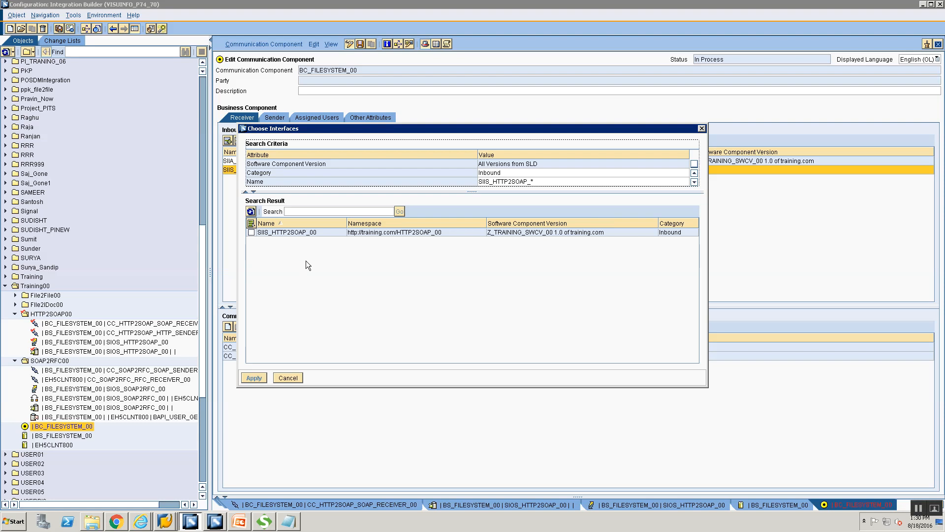
click(251, 233)
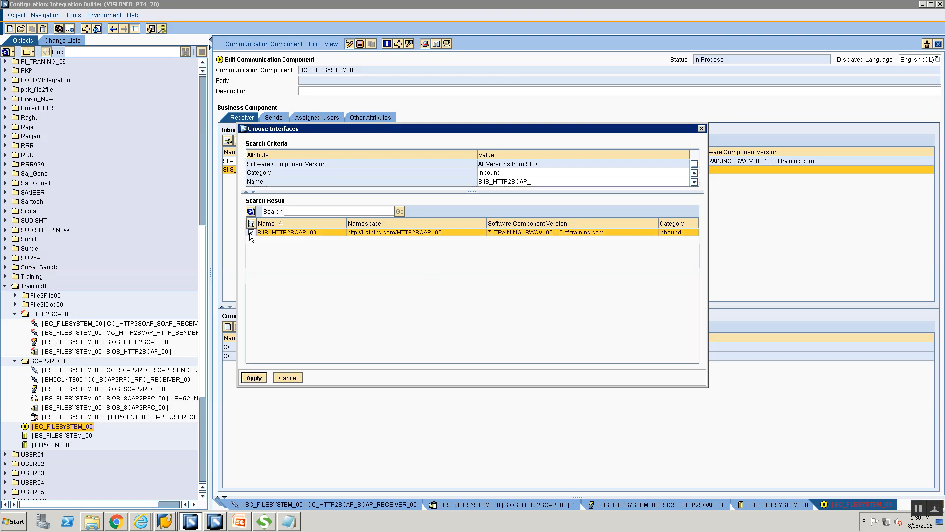
click(253, 382)
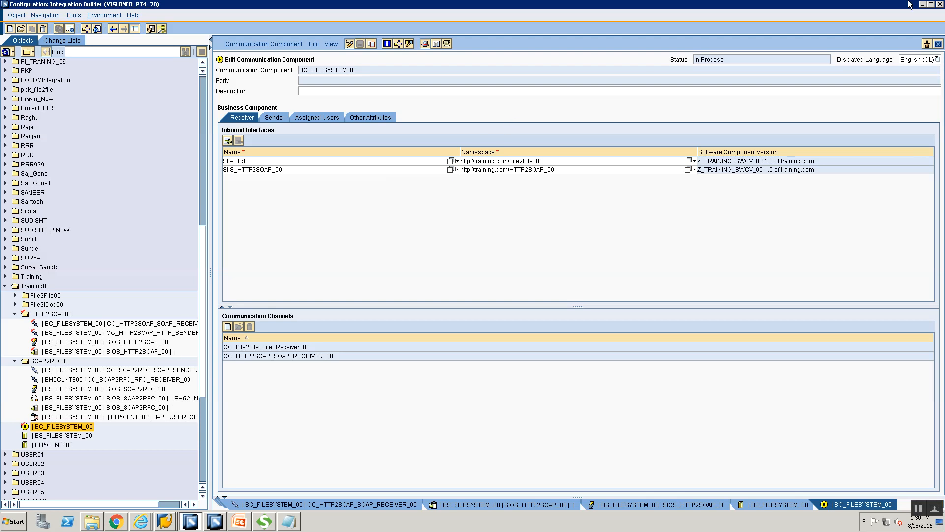
click(938, 44)
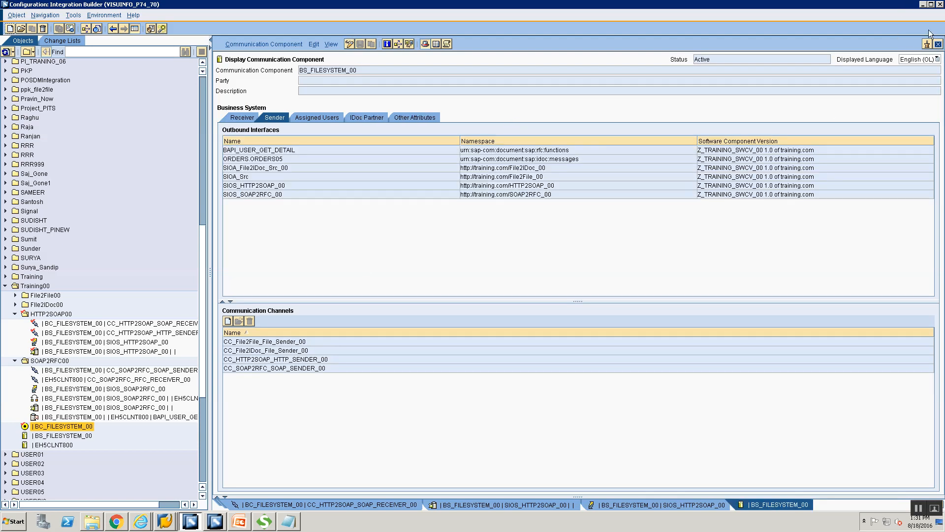
click(938, 44)
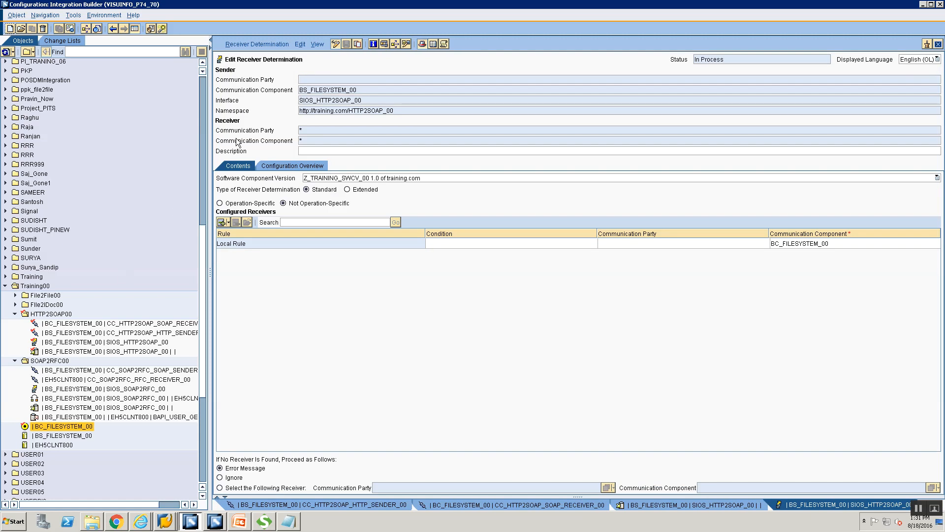
Step: Expand BC_FILESYSTEM_00 in the configuration overview and open the missing interface determination's context menu
click(313, 164)
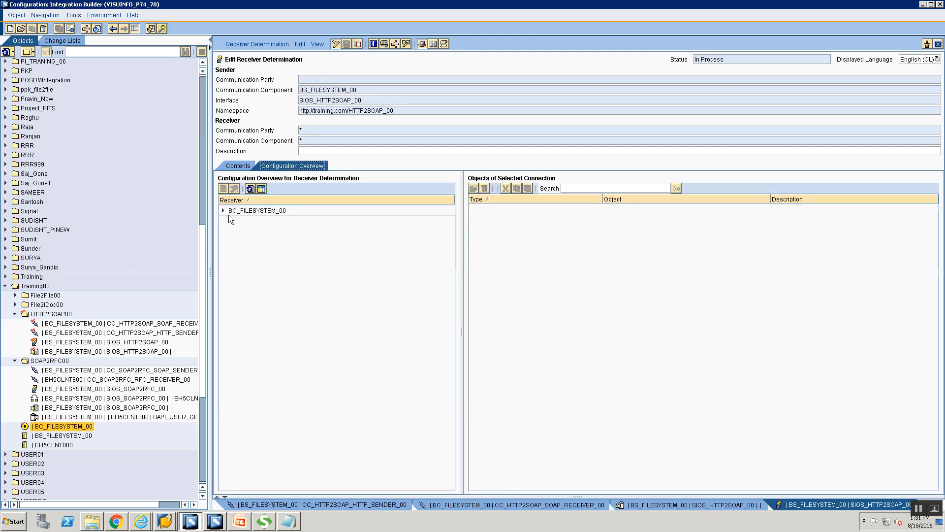
click(223, 211)
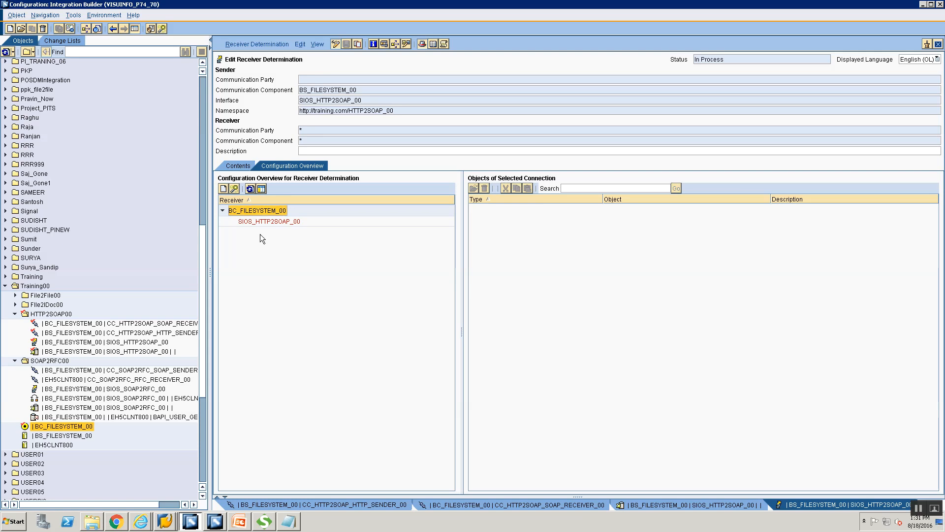
click(259, 221)
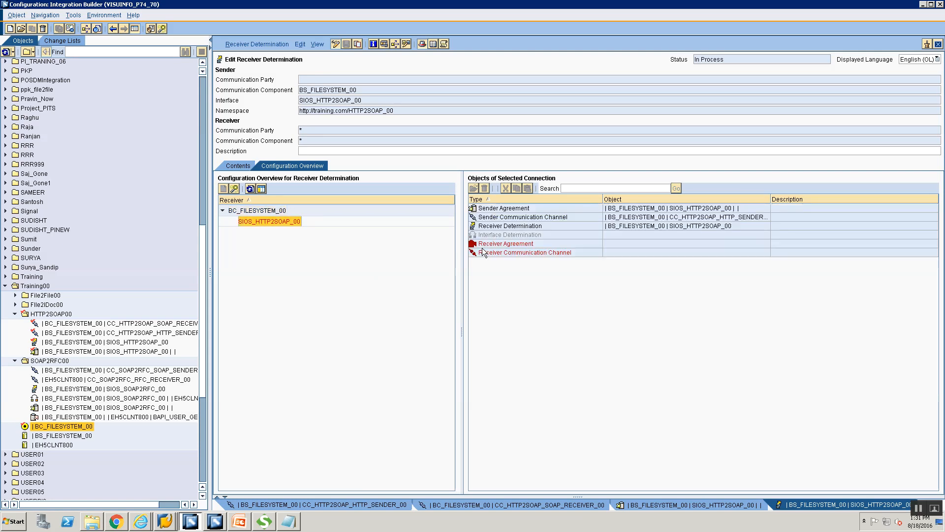
click(497, 235)
right_click(497, 234)
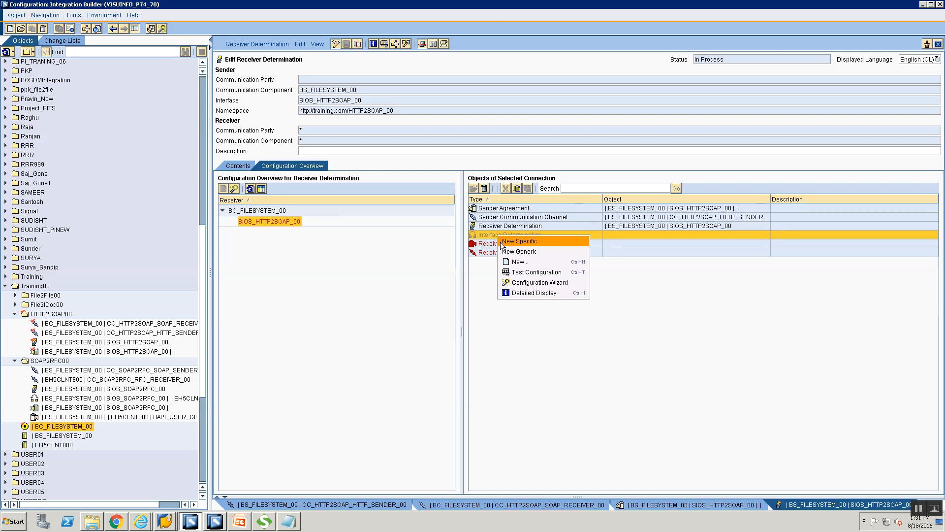
Step: Create and save a specific interface determination with operation mapping OM_HTTP2SOAP_00
click(501, 242)
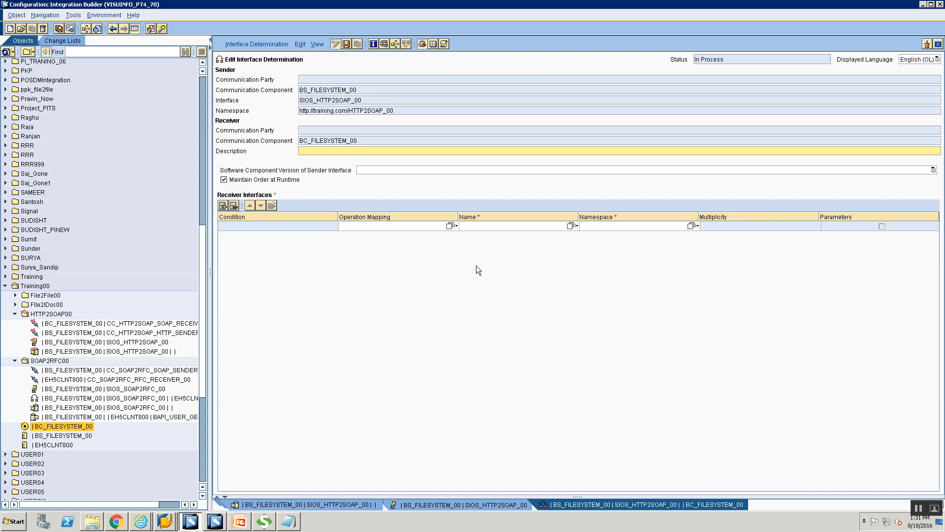
click(449, 226)
click(302, 232)
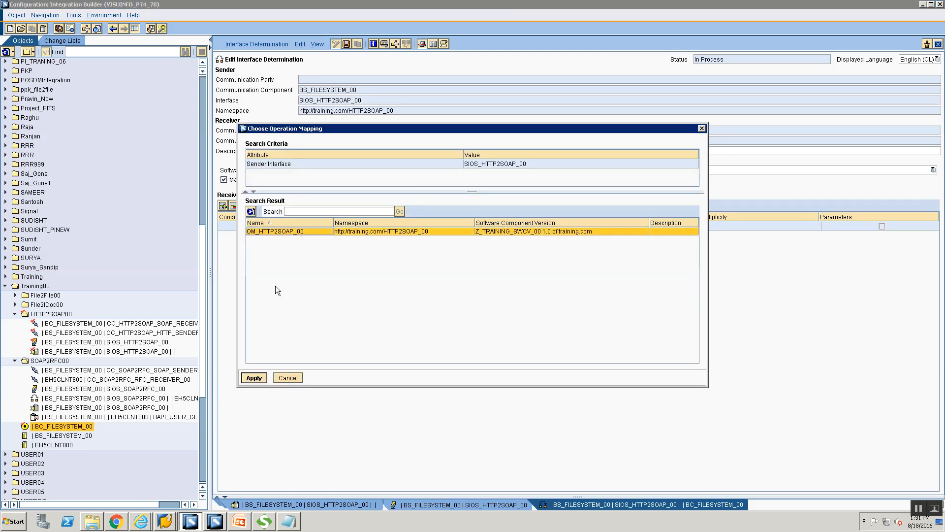
click(253, 378)
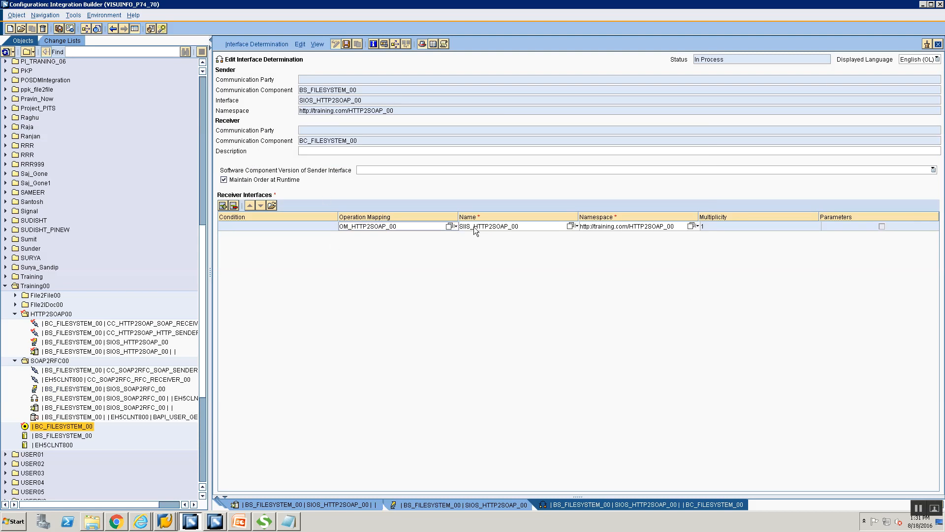
key(ctrl+s)
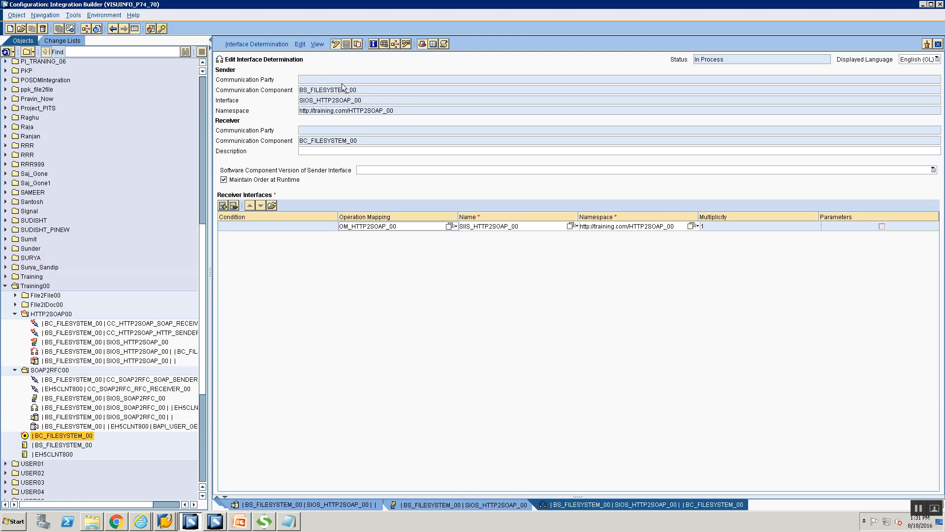
click(478, 504)
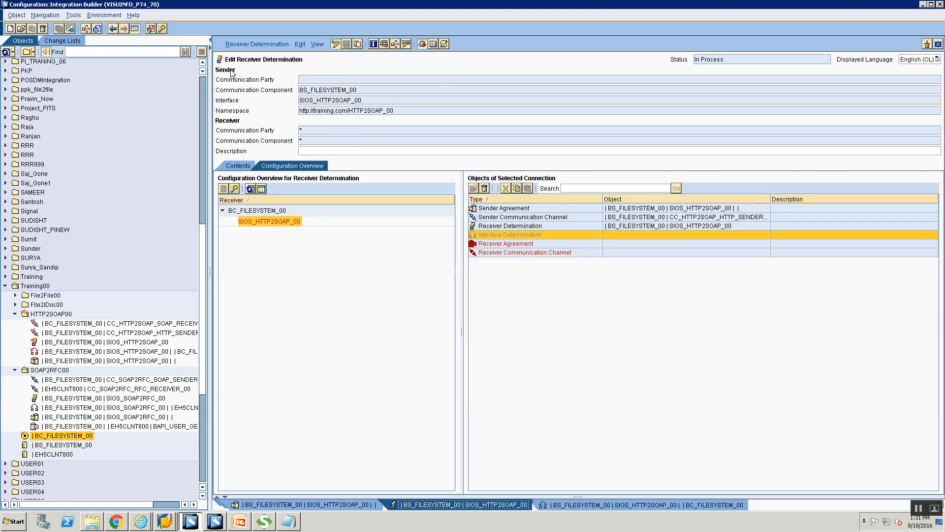
Step: Refresh the overview and create a specific receiver agreement for the SIIS_HTTP2SOAP_00 connection
click(250, 190)
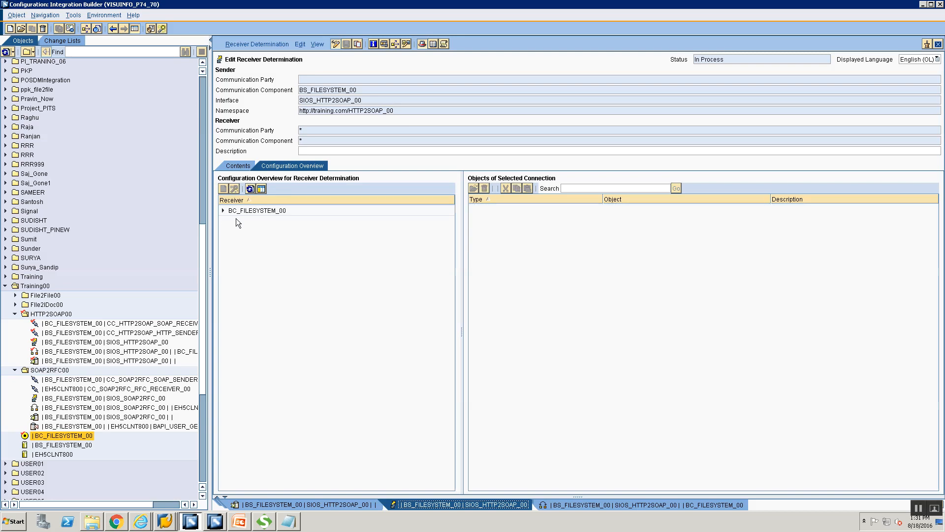
click(224, 210)
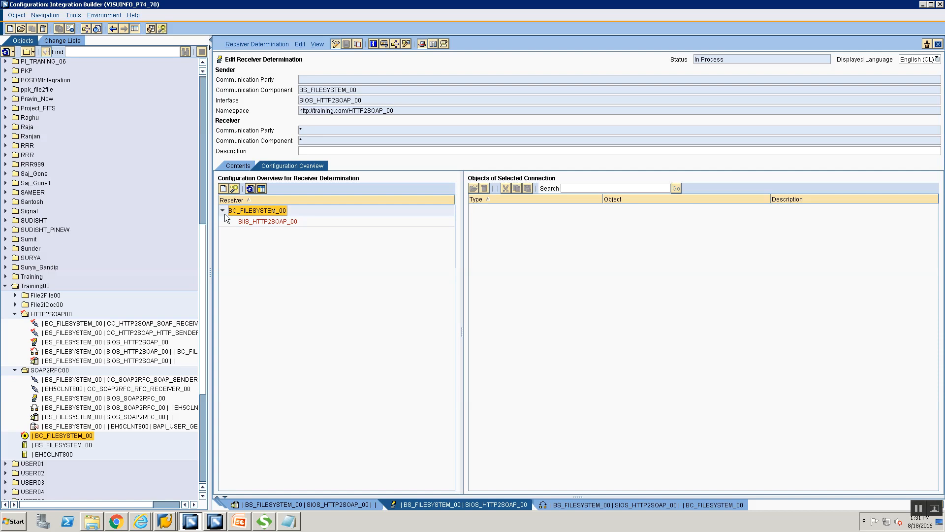
click(250, 222)
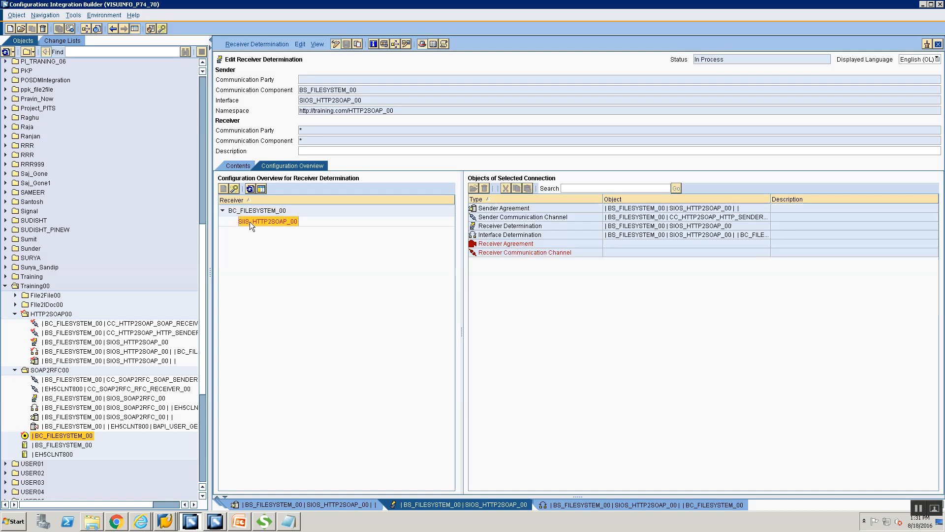
click(533, 246)
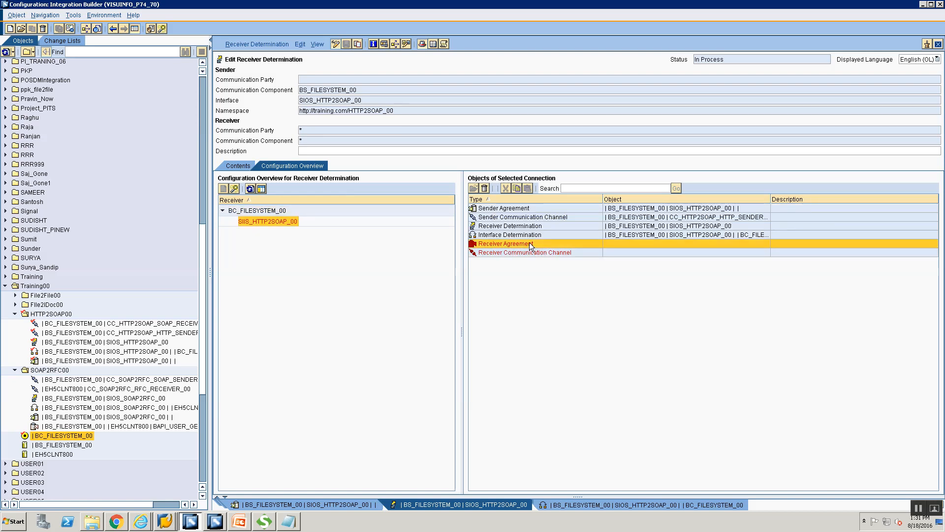
right_click(529, 243)
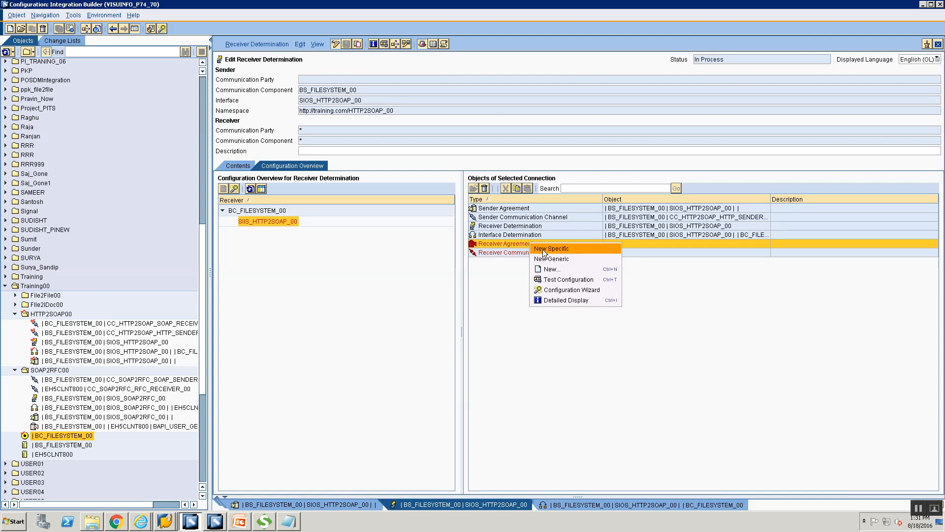
click(542, 249)
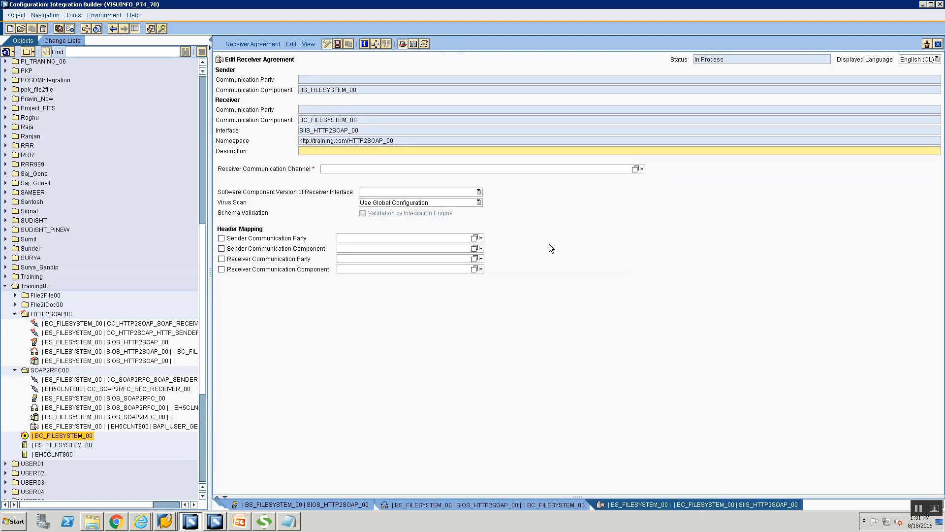
Step: Set receiver channel CC_HTTP2SOAP_SOAP_RECEIVER_00 and save the receiver agreement
click(636, 169)
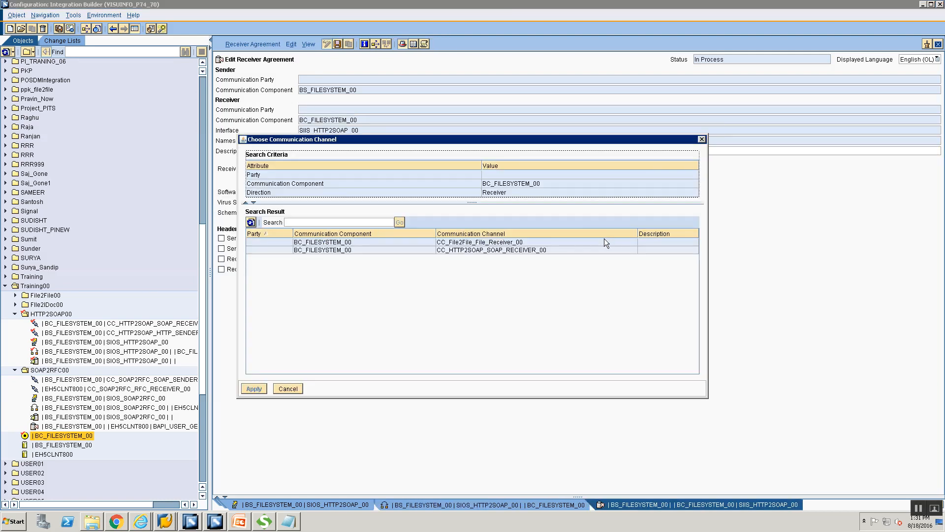
click(503, 250)
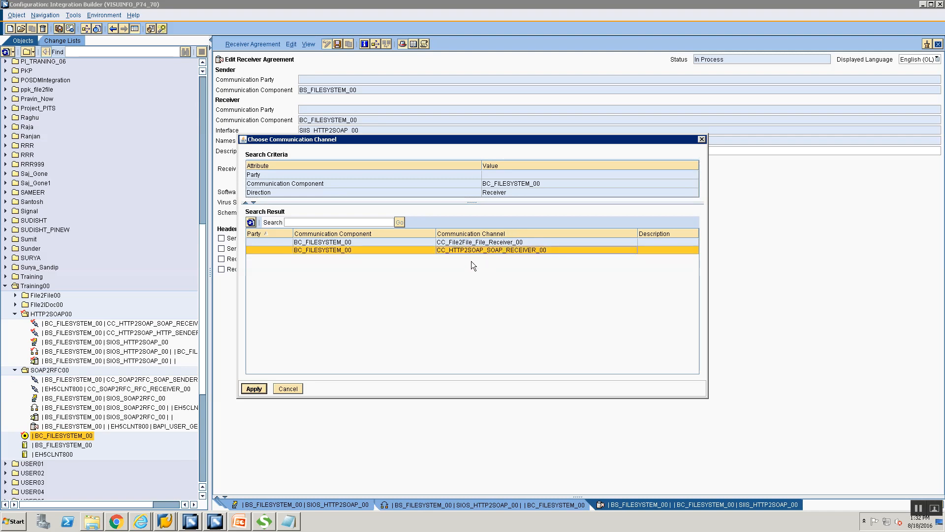
double_click(539, 250)
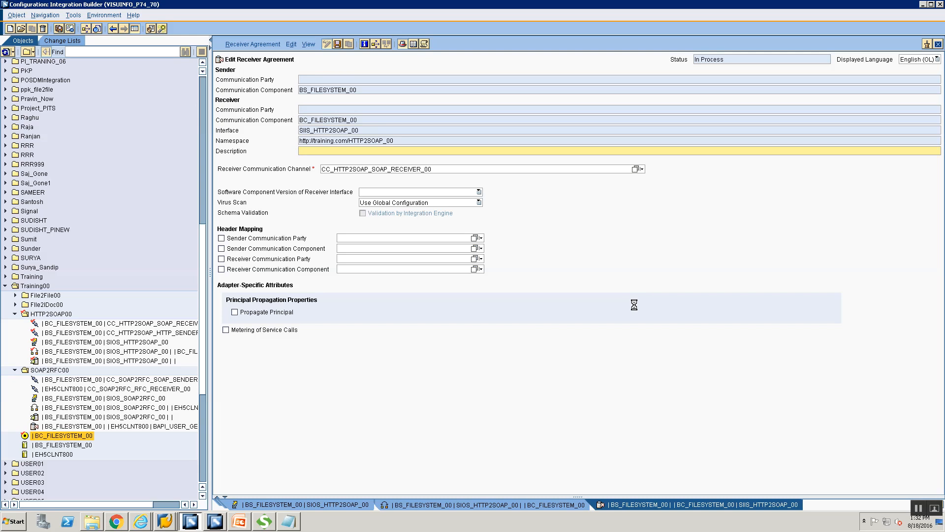
key(ctrl+s)
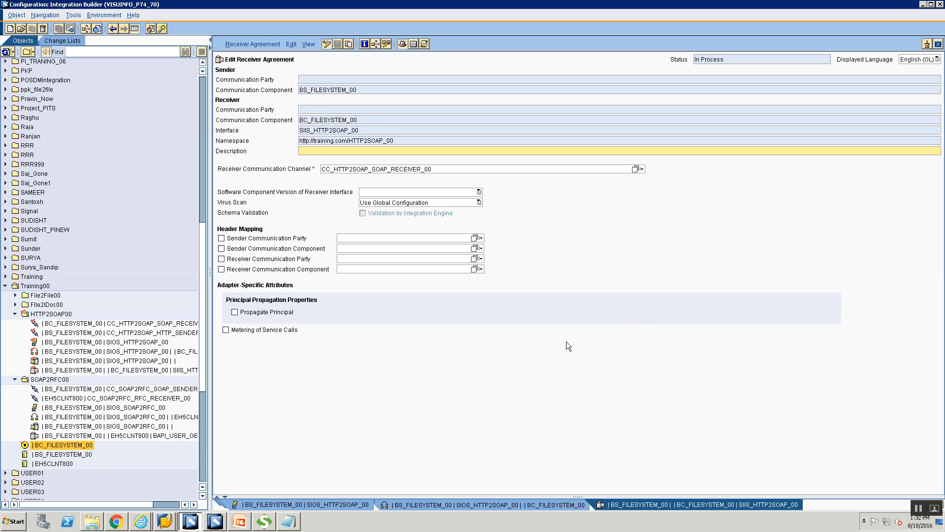
Step: Return to the receiver determination and refresh the overview to confirm all connection objects
click(441, 504)
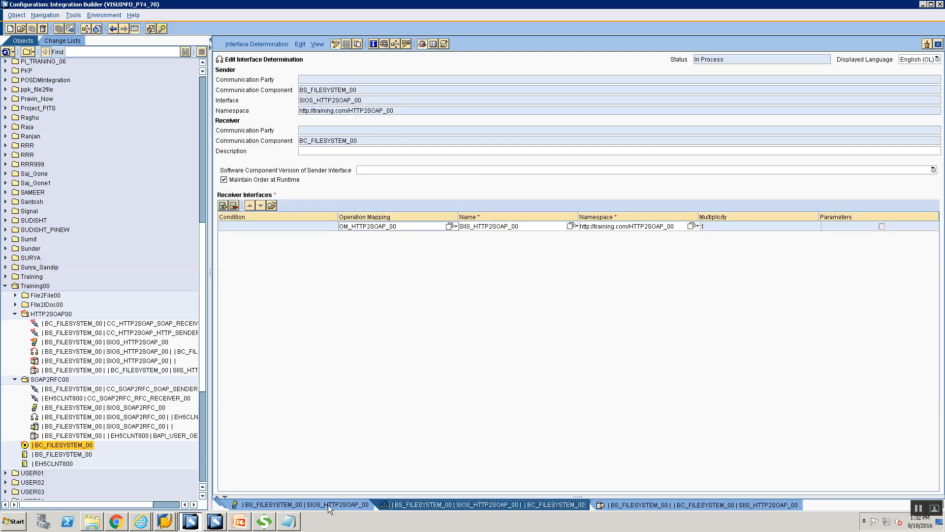
click(327, 504)
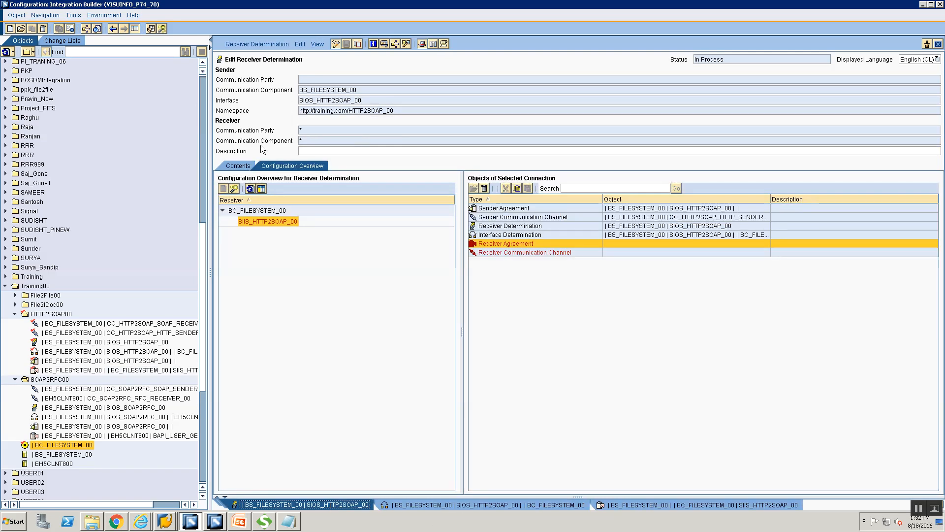
click(250, 189)
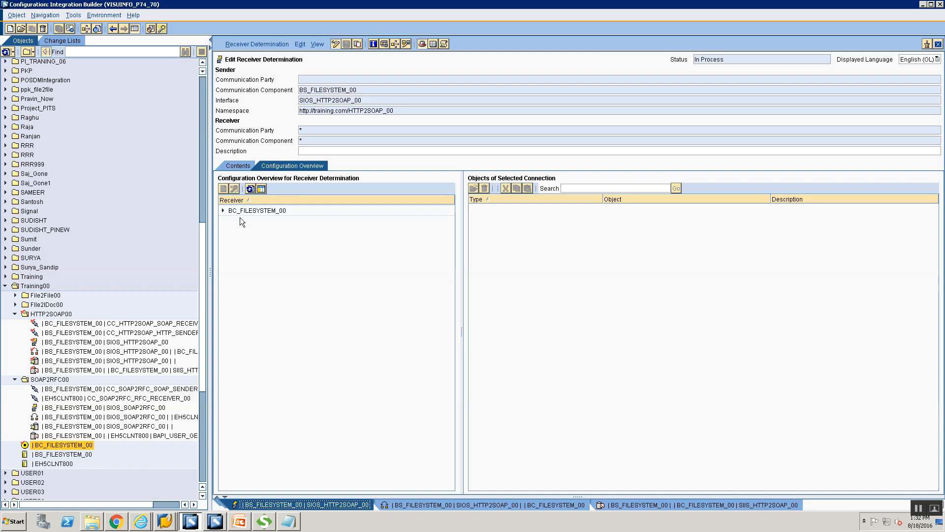
click(223, 210)
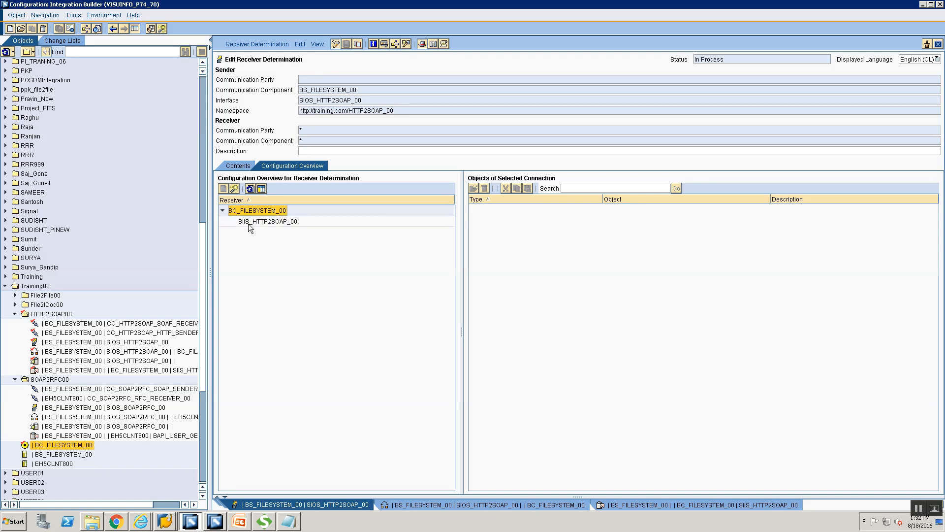
click(248, 222)
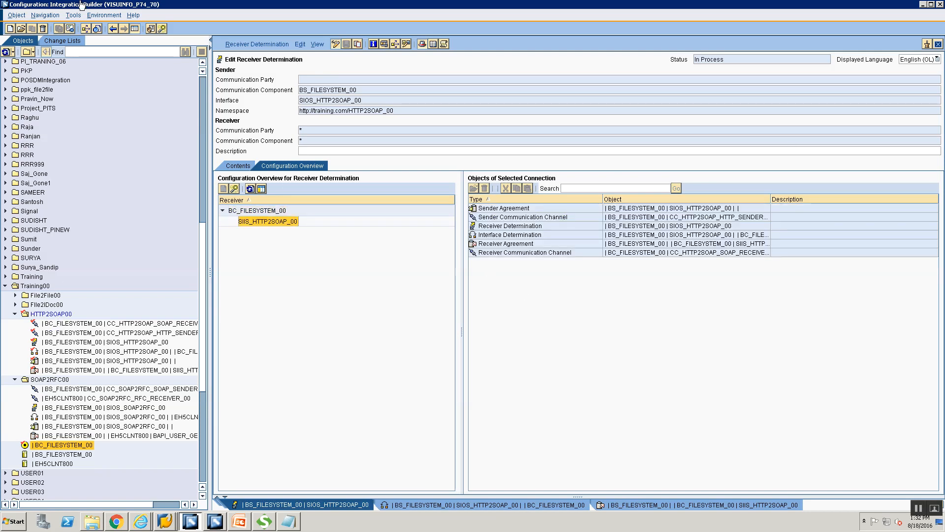
Step: Open the Activate dialog for the Standard change list, then cancel it
click(73, 43)
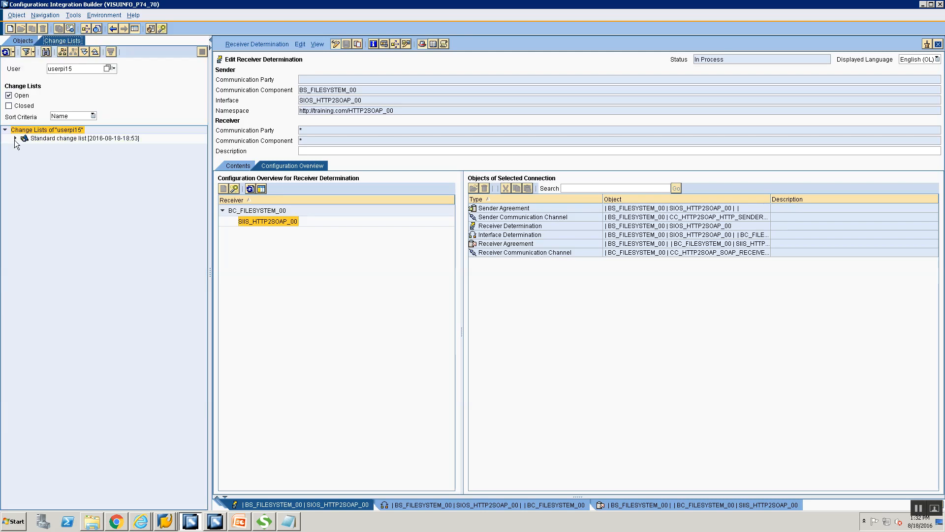
click(43, 139)
right_click(43, 142)
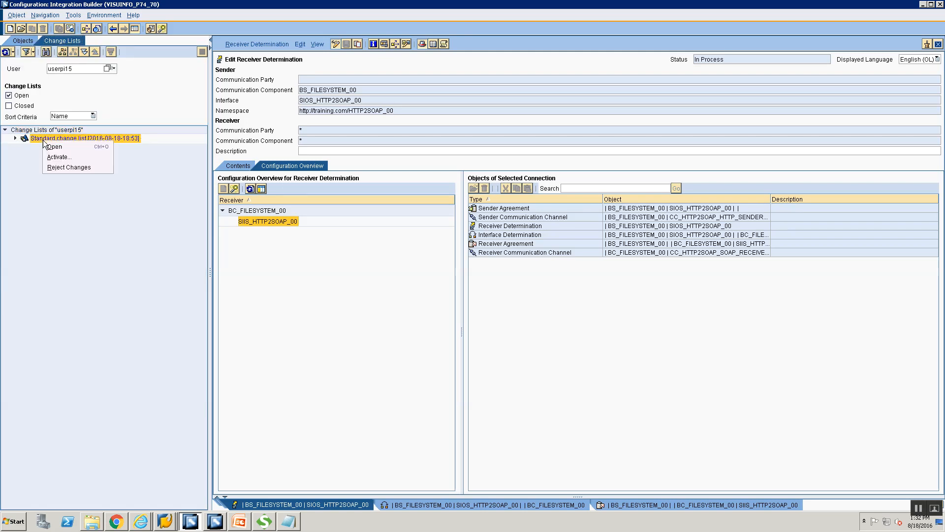
click(77, 158)
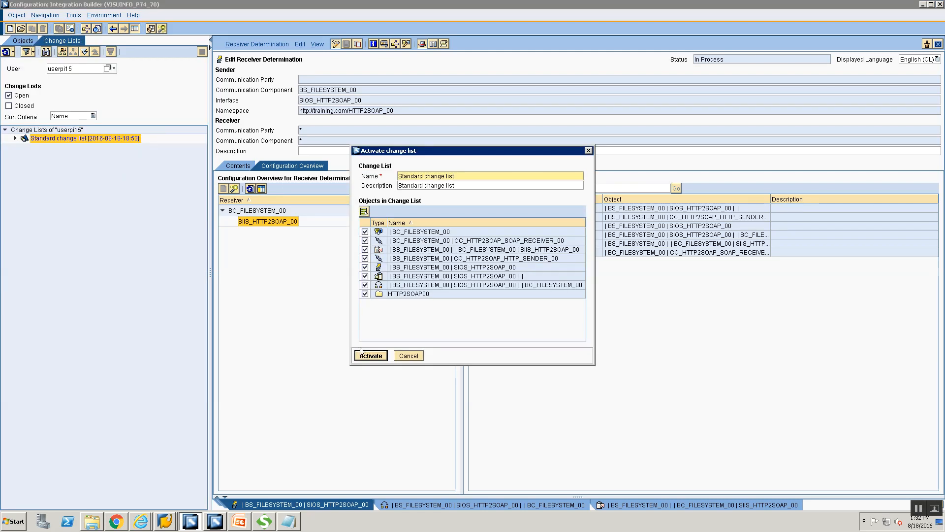
click(409, 356)
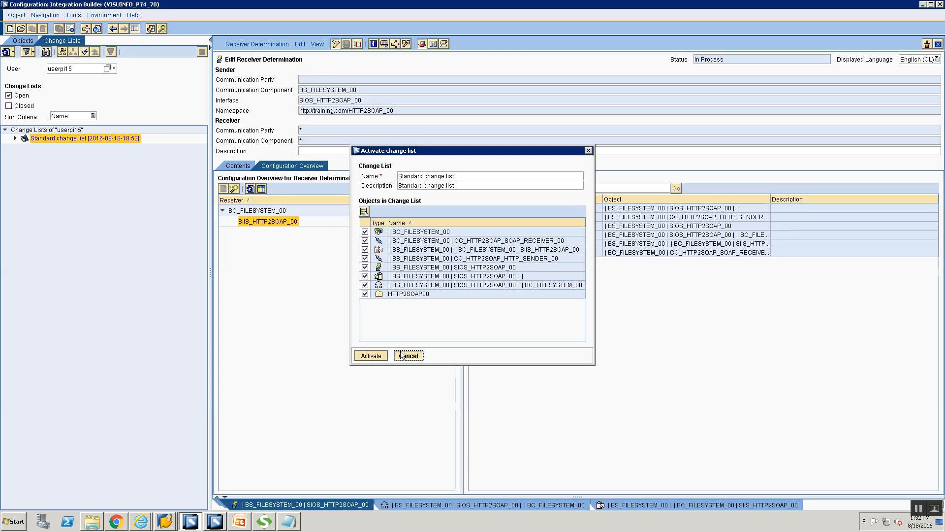
Step: Review the channels, component and agreements listed in the Standard change list
click(15, 138)
click(52, 214)
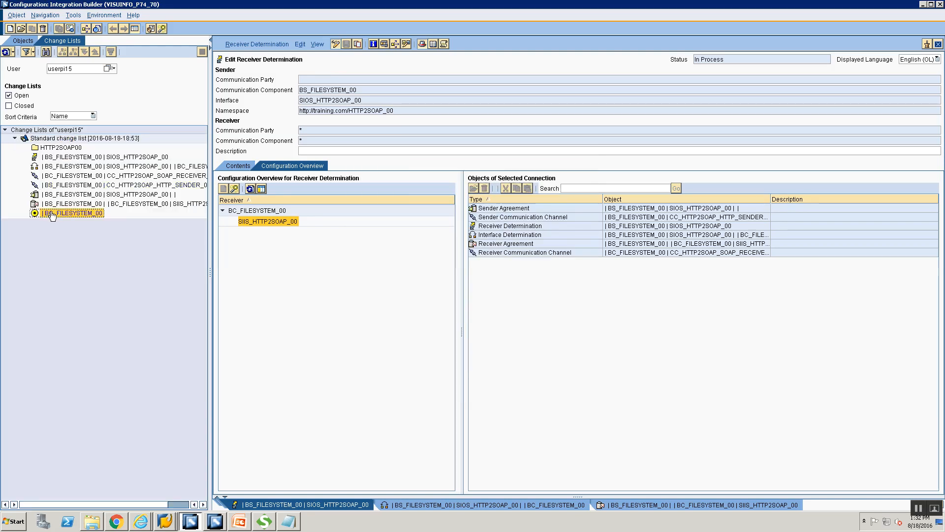
click(52, 178)
click(75, 186)
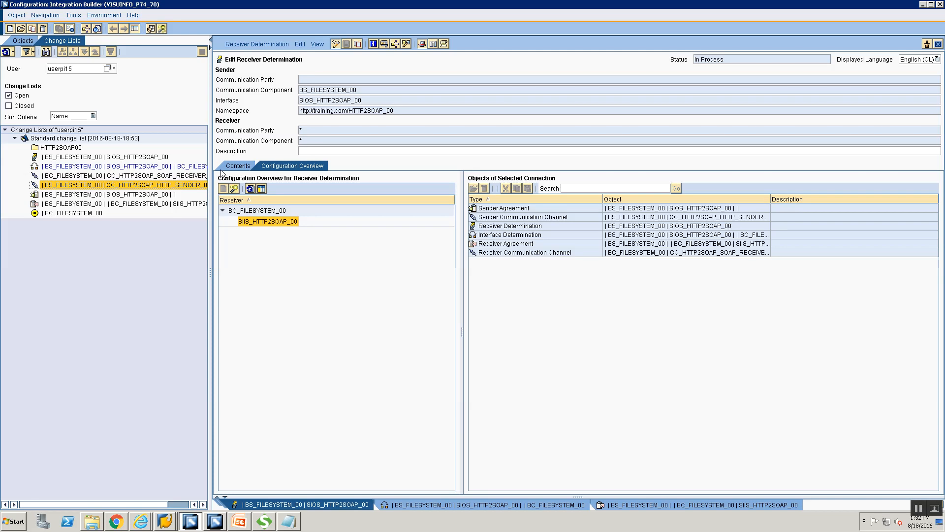
drag(210, 159, 302, 167)
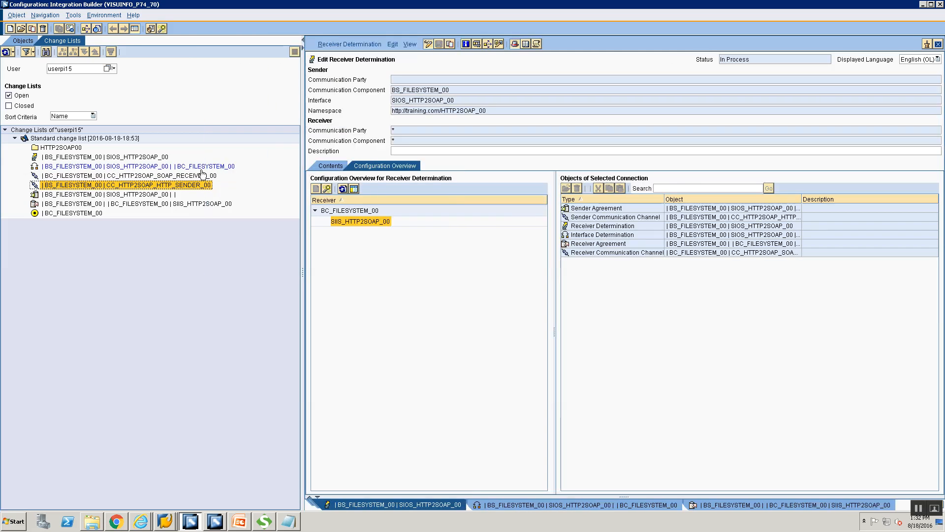
click(200, 177)
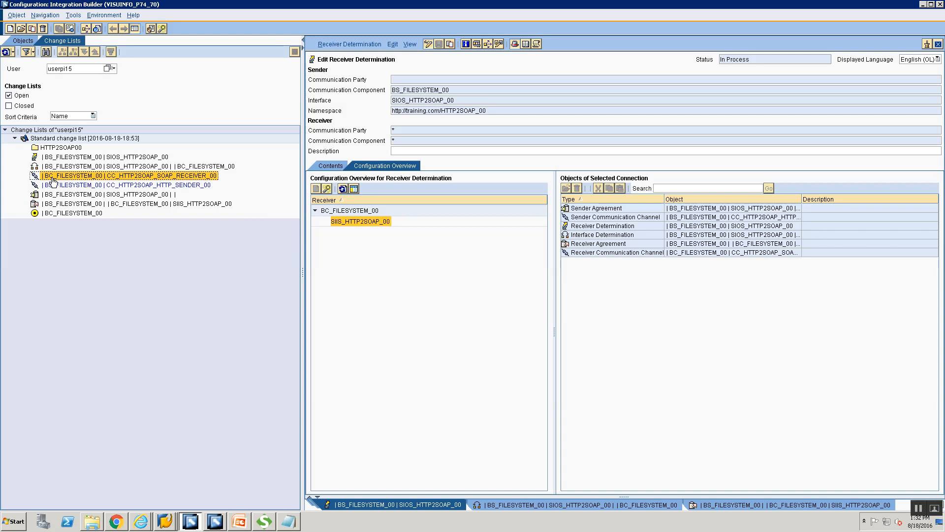
click(47, 214)
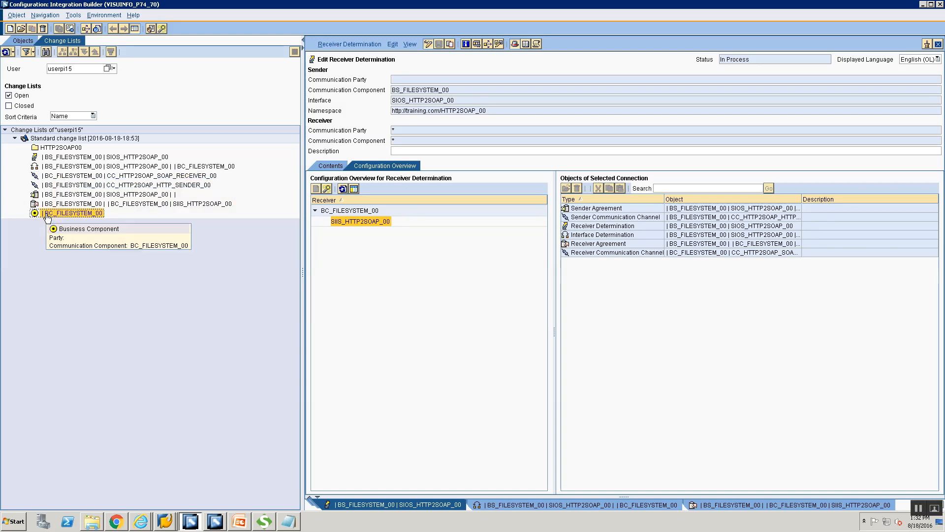
click(66, 138)
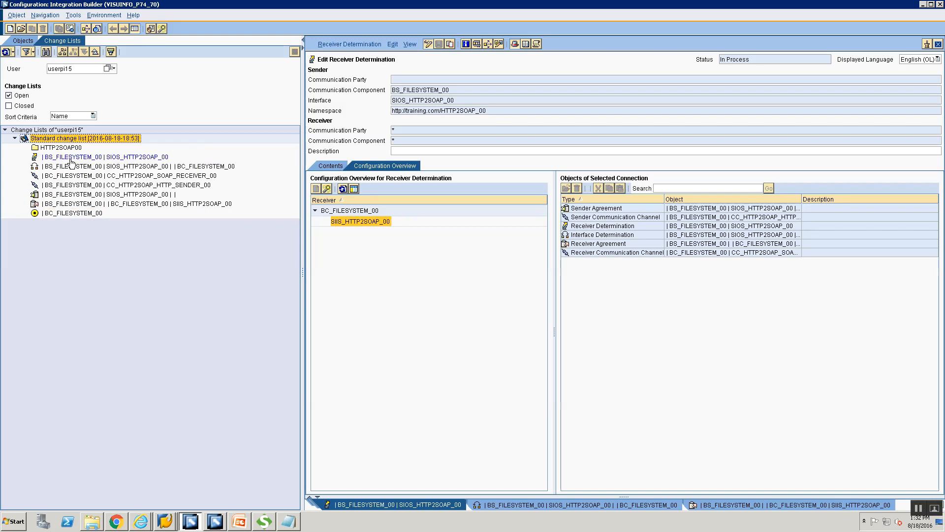
click(72, 158)
click(72, 167)
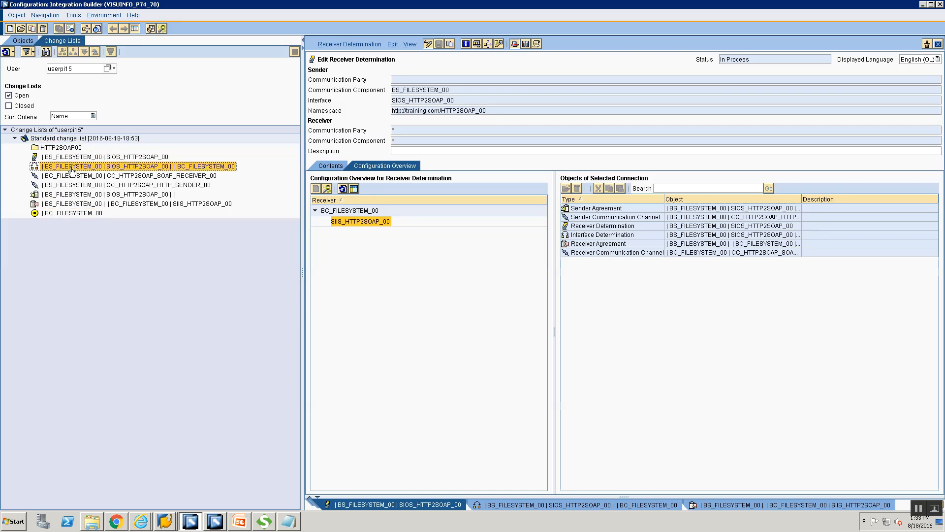
click(73, 195)
click(74, 204)
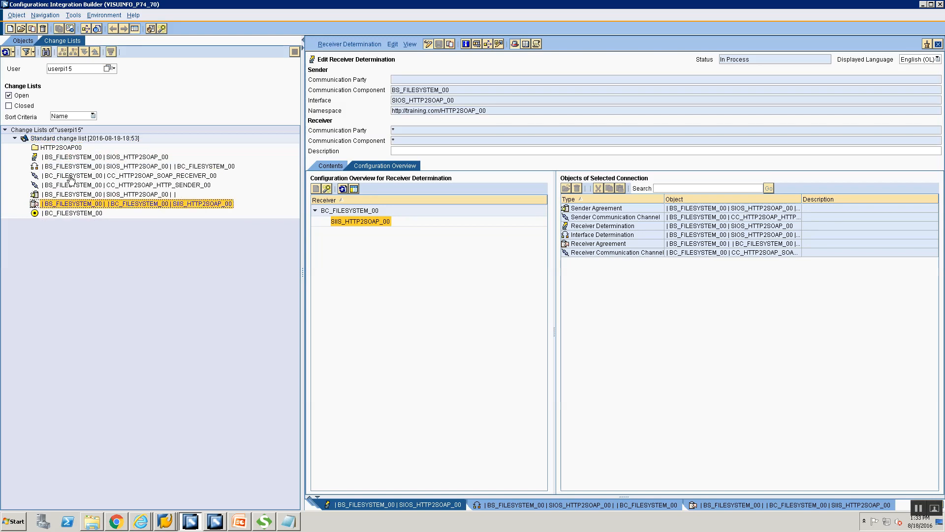
Step: Activate all objects in the Standard change list and close the confirmation
right_click(74, 138)
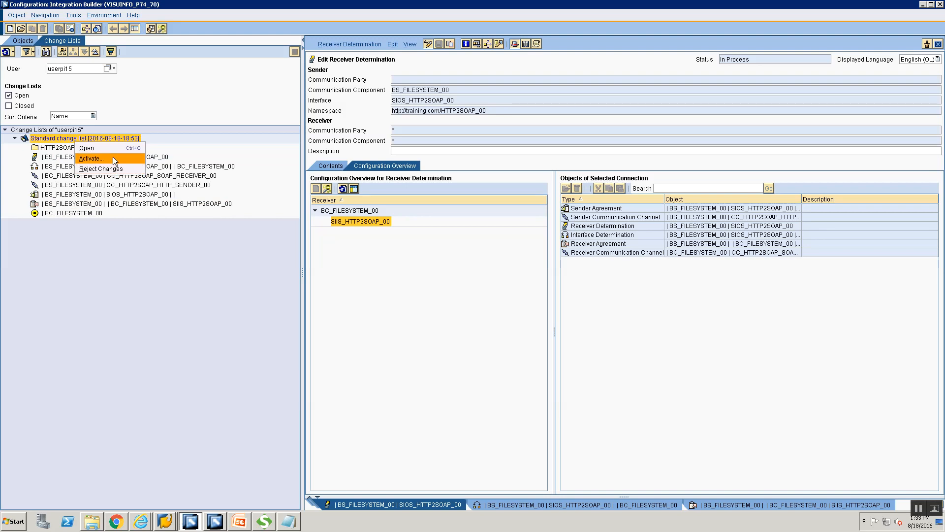
click(99, 154)
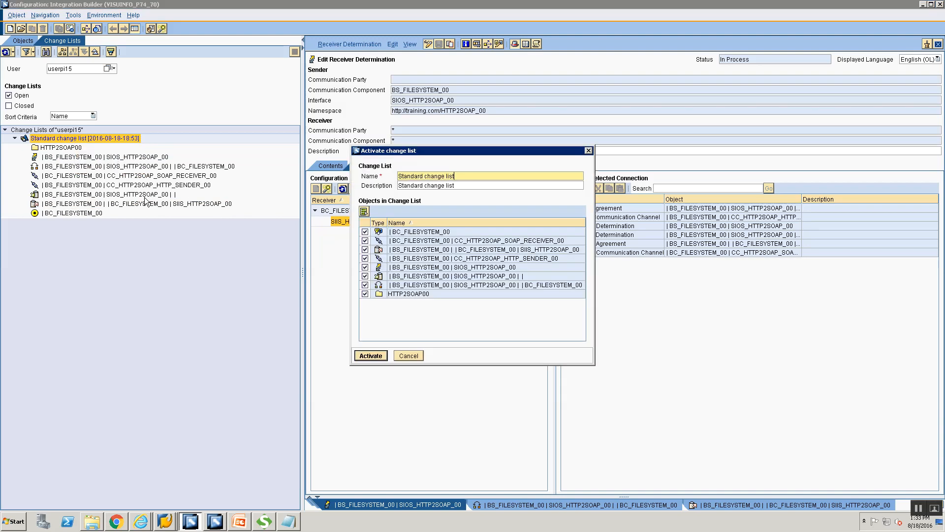
click(365, 357)
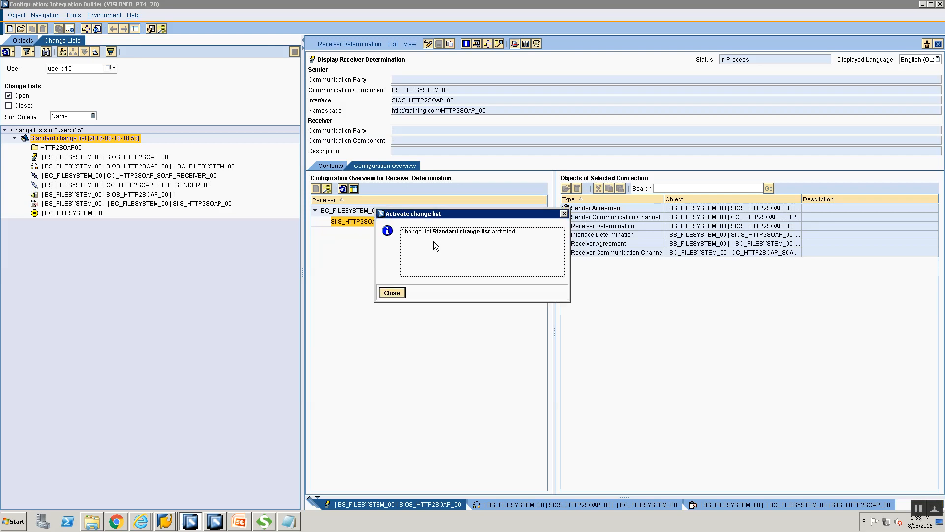
click(387, 292)
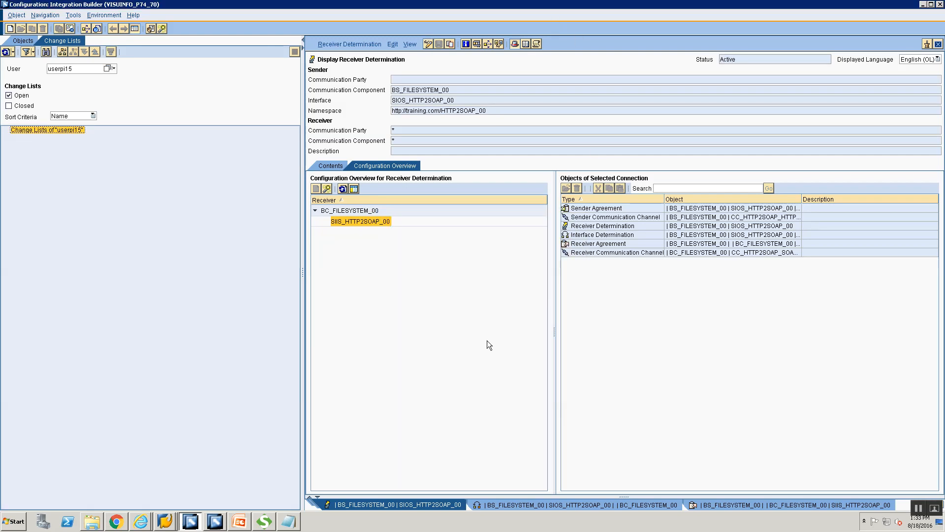
click(250, 521)
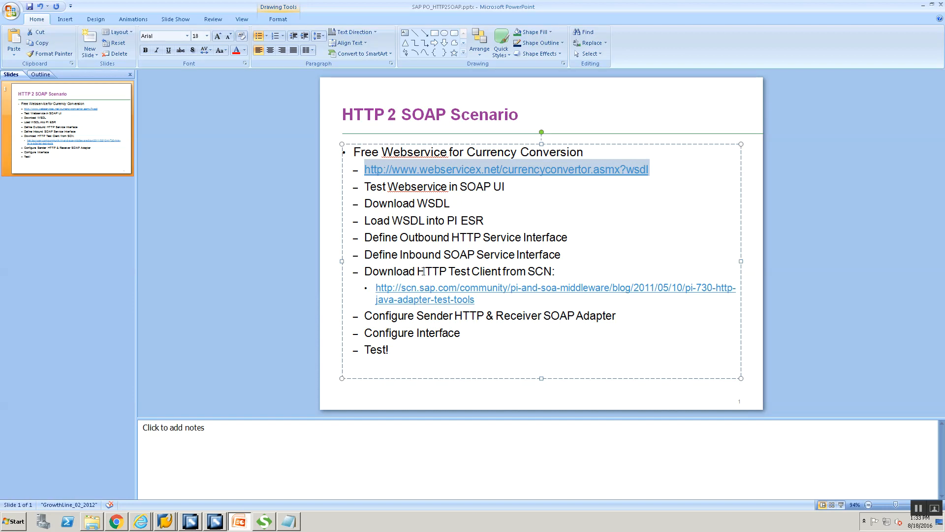
Step: Copy the scn.sap.com HTTP test client download link from the slide and go to the browser
drag(485, 302, 373, 290)
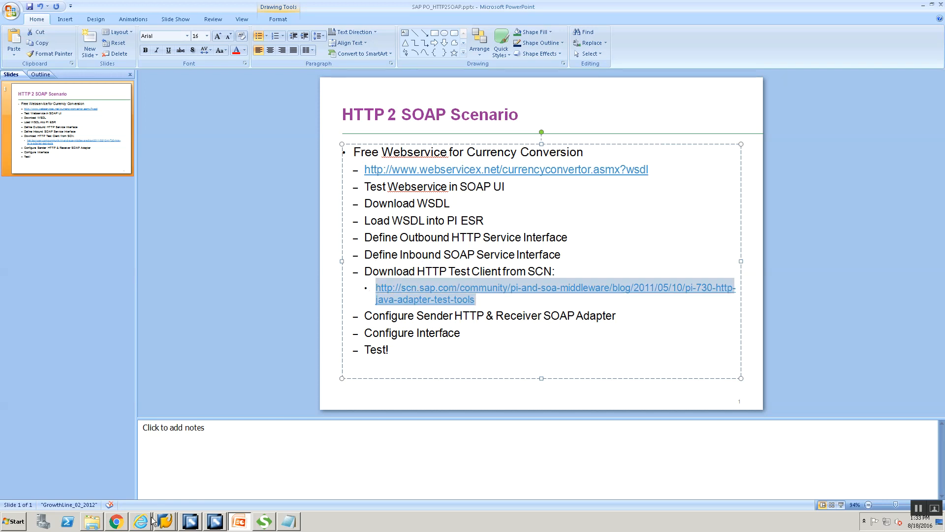
click(116, 521)
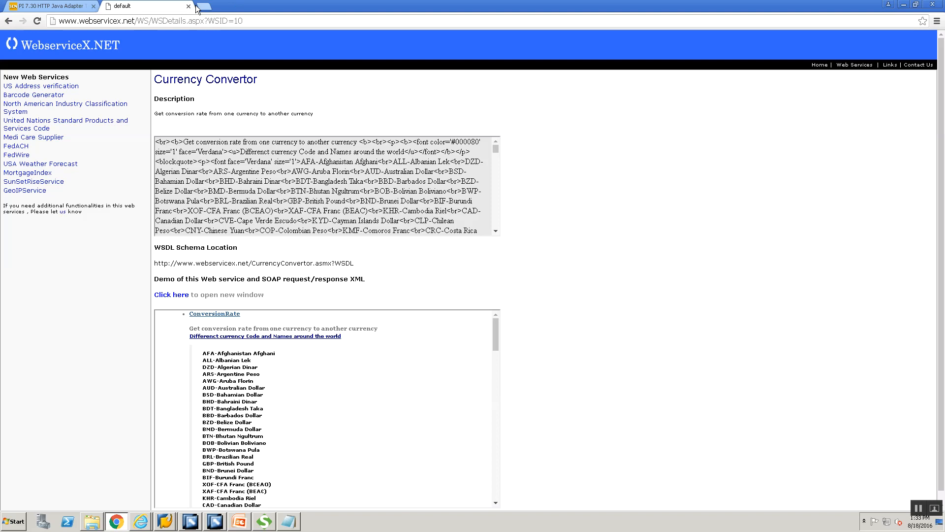
Step: Close the old tabs and load the pasted SCN blog link in a fresh tab
click(94, 5)
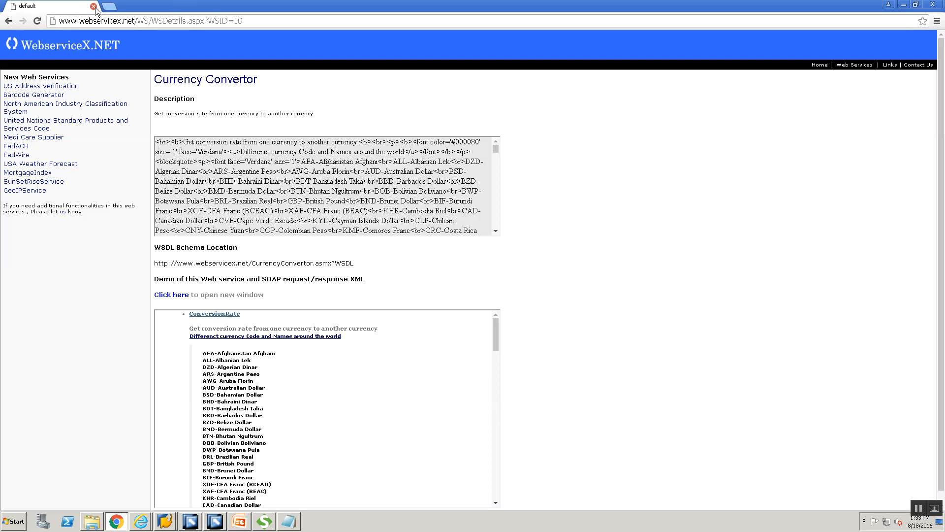
click(109, 6)
click(93, 6)
text(http://scn.sap.com/community/pi-and-soa-middleware/blog/2011/05/10/pi-730-http-java-adapter-test-tools)
key(Return)
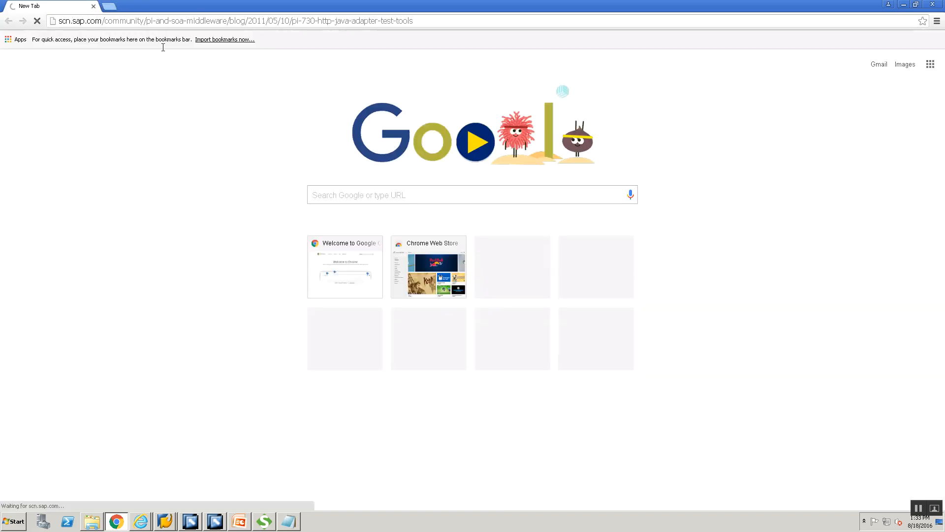
click(110, 6)
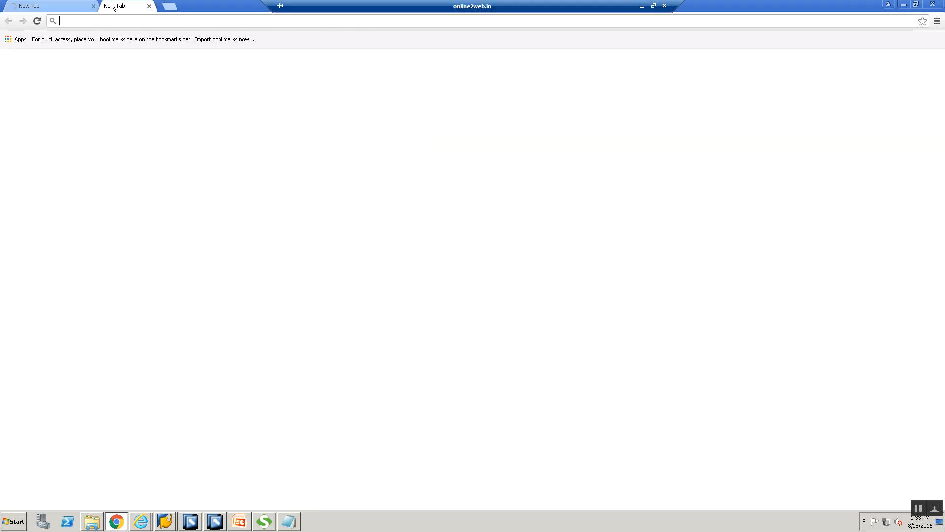
click(188, 6)
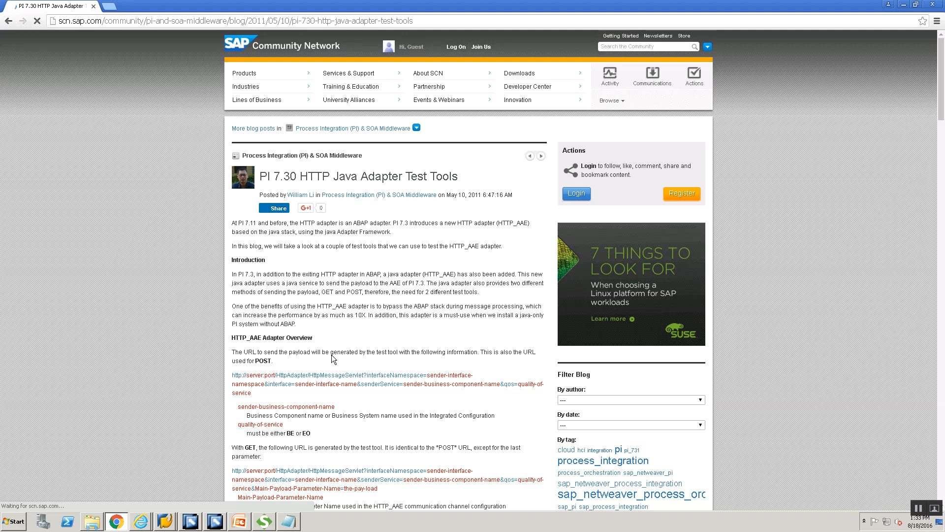
Step: Scroll to the HTML test-client code and select the whole listing from <html> to </html>
scroll(332, 354, down, 1)
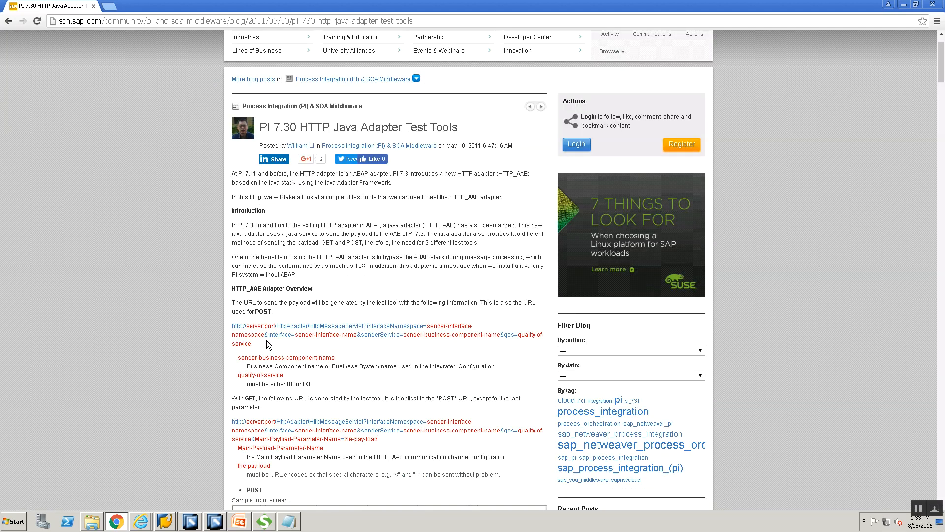
scroll(267, 344, down, 4)
scroll(267, 343, down, 4)
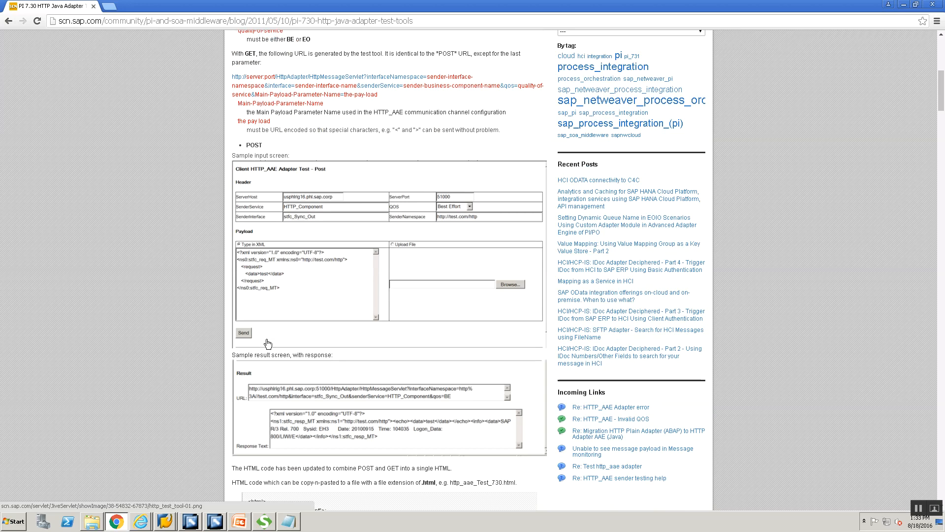
scroll(267, 340, up, 9)
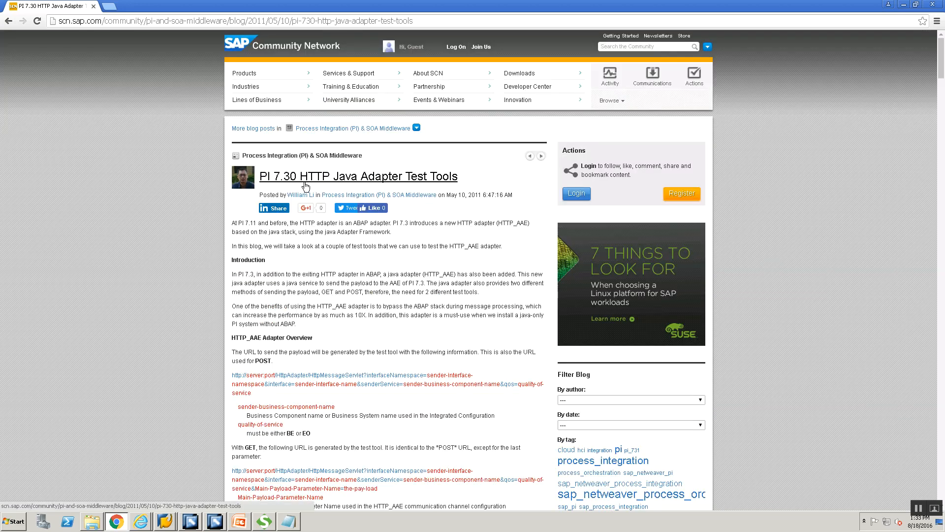
scroll(145, 363, down, 15)
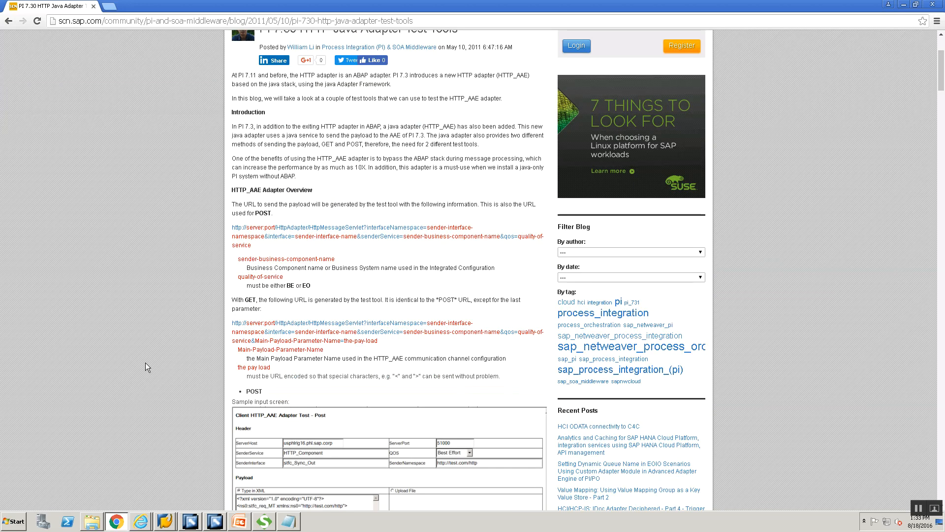
scroll(145, 364, down, 3)
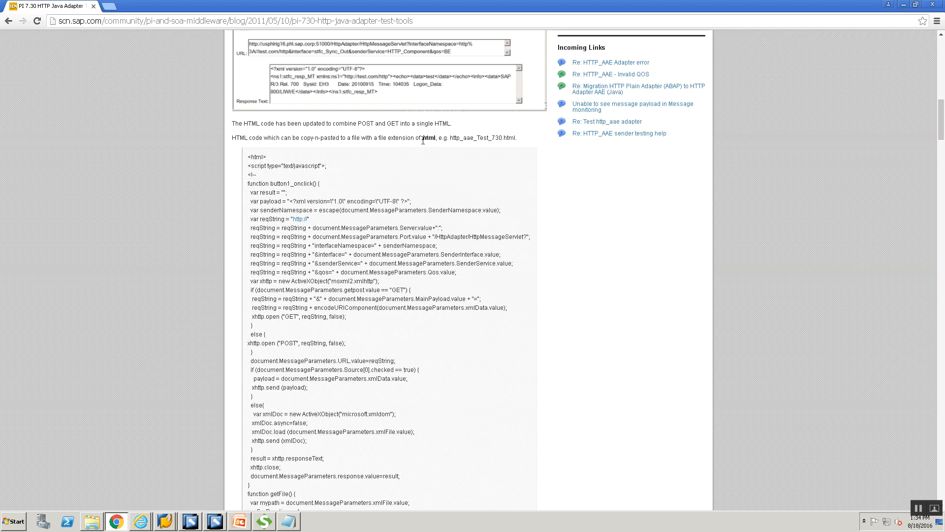
scroll(394, 216, down, 1)
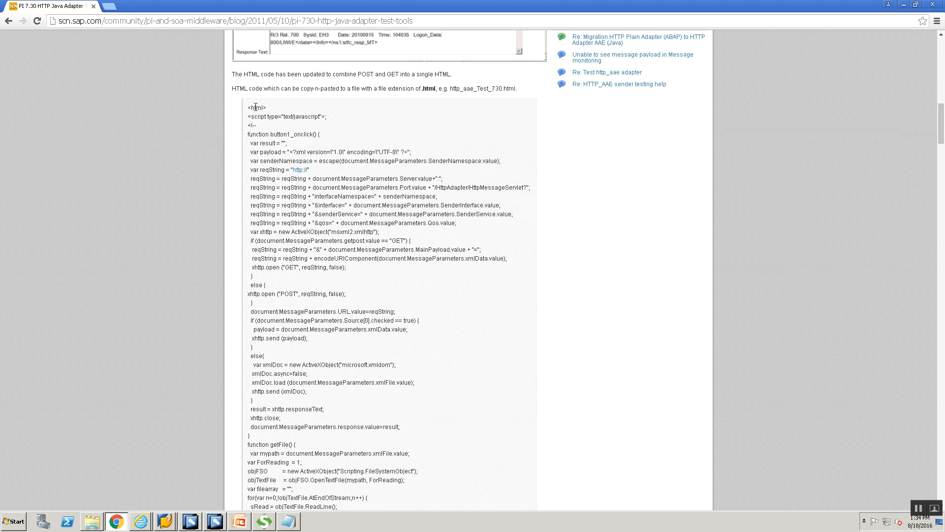
drag(247, 109, 276, 115)
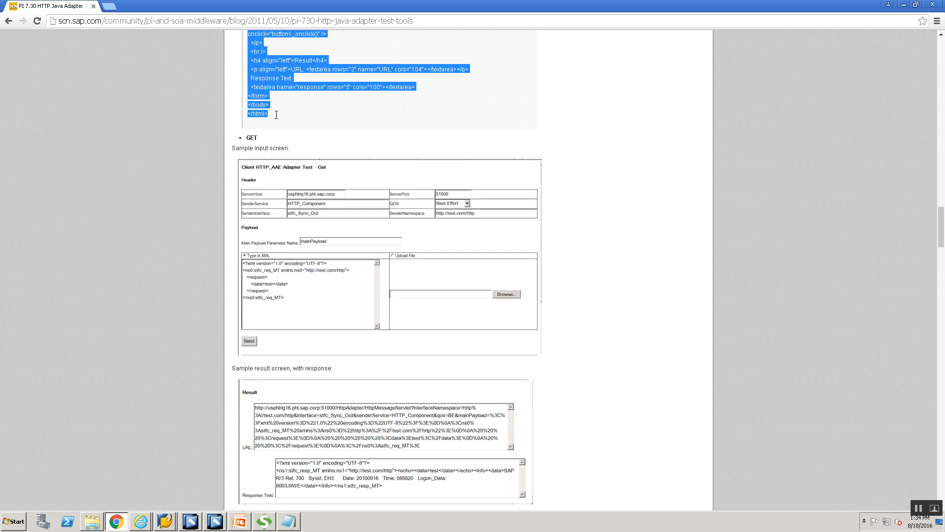
scroll(13, 434, up, 15)
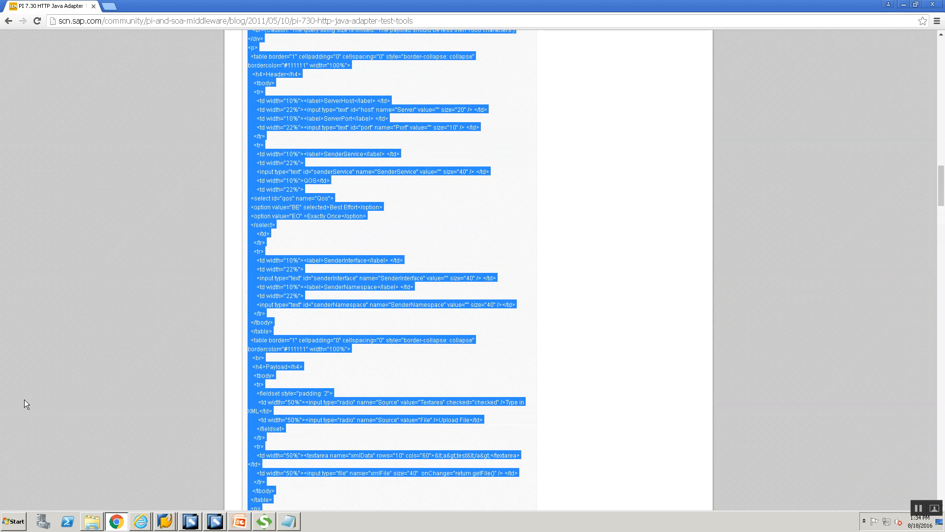
scroll(25, 400, up, 8)
scroll(30, 411, up, 7)
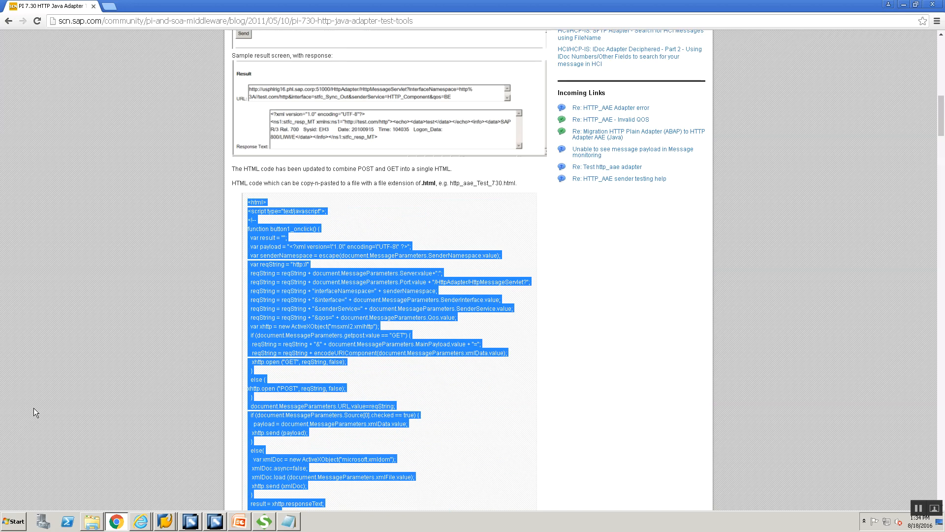
scroll(197, 349, down, 15)
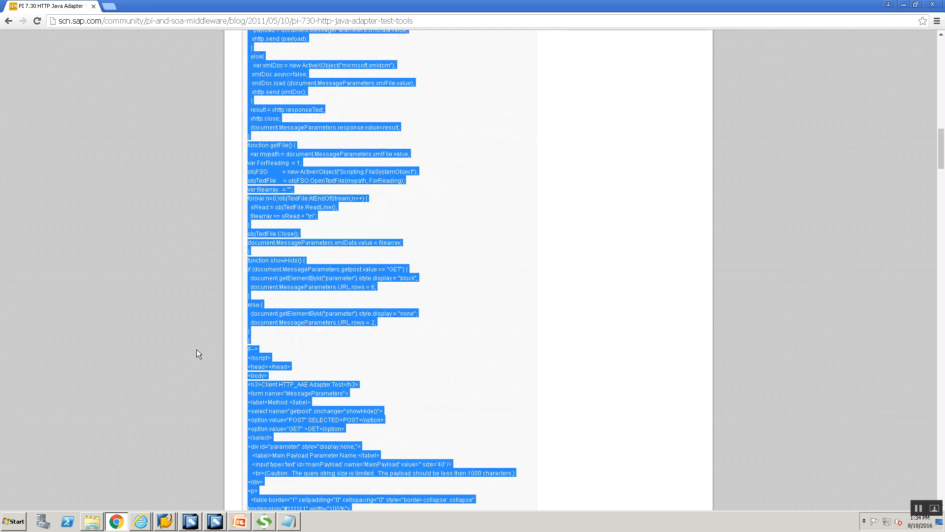
scroll(310, 373, down, 6)
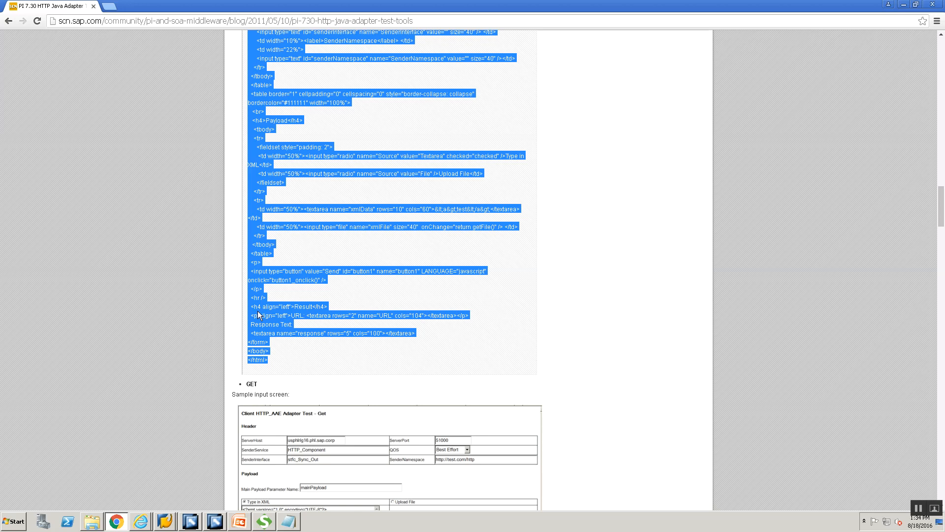
key(super+r)
Step: Paste the HTML code into a new Notepad document and save it as HTTPClient.html
key(Return)
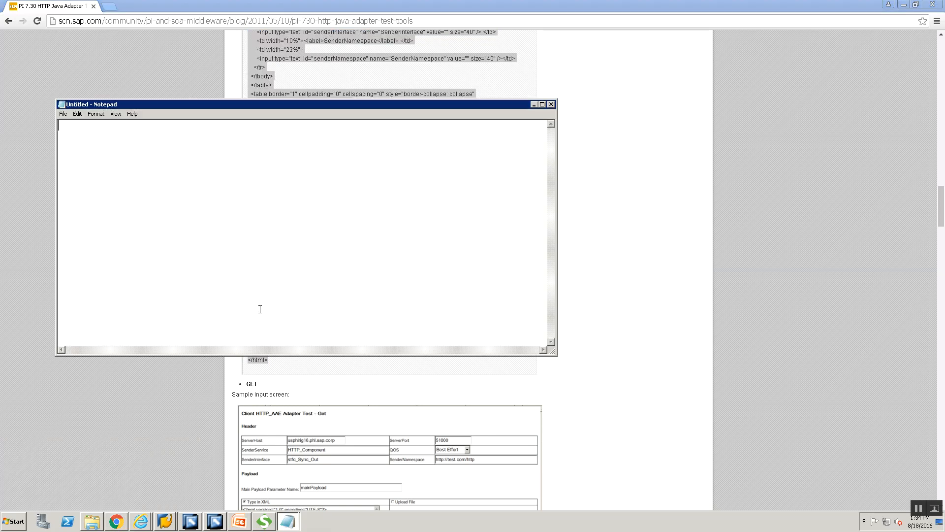
key(ctrl+v)
click(544, 103)
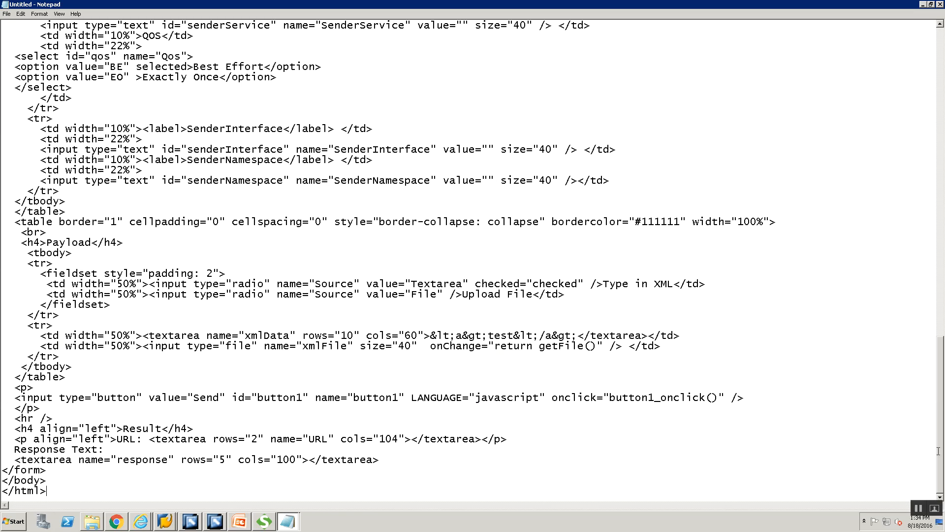
drag(941, 448, 734, 316)
drag(944, 71, 943, 62)
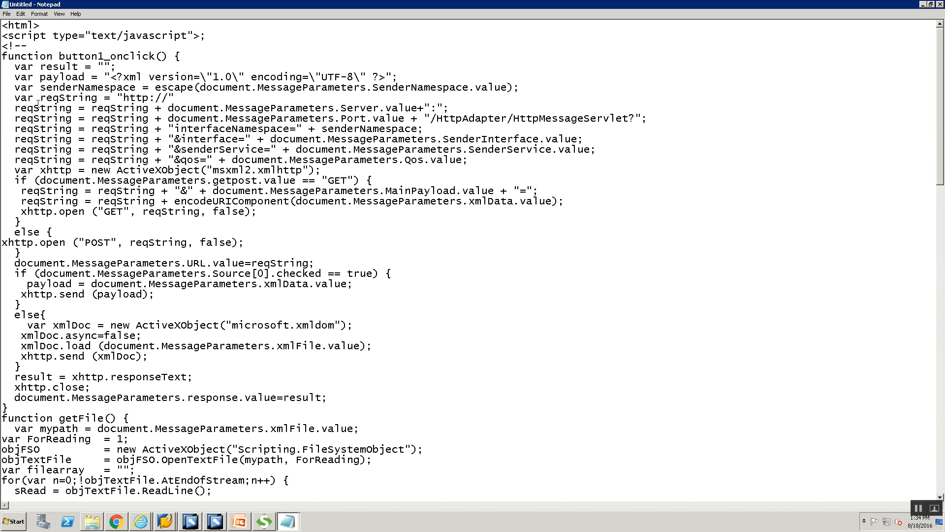
key(ctrl+s)
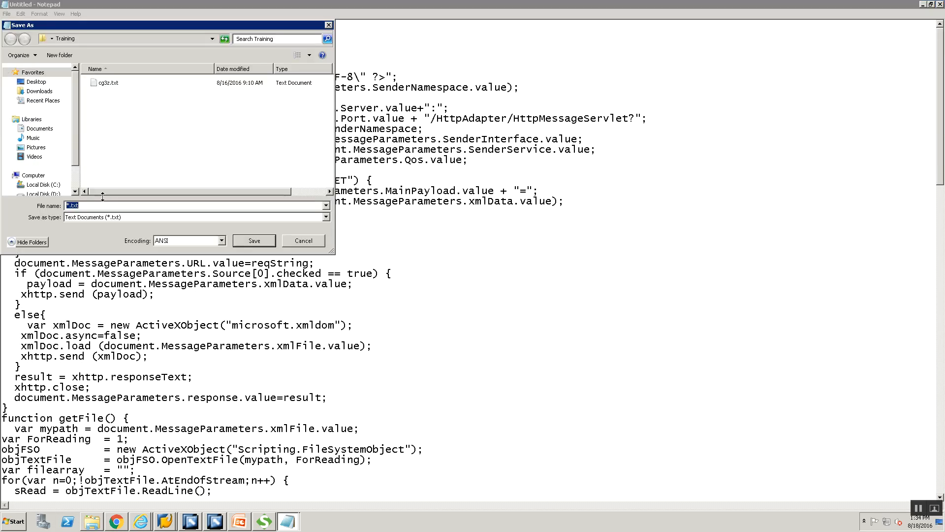
text(HTTP)
text(")
click(247, 242)
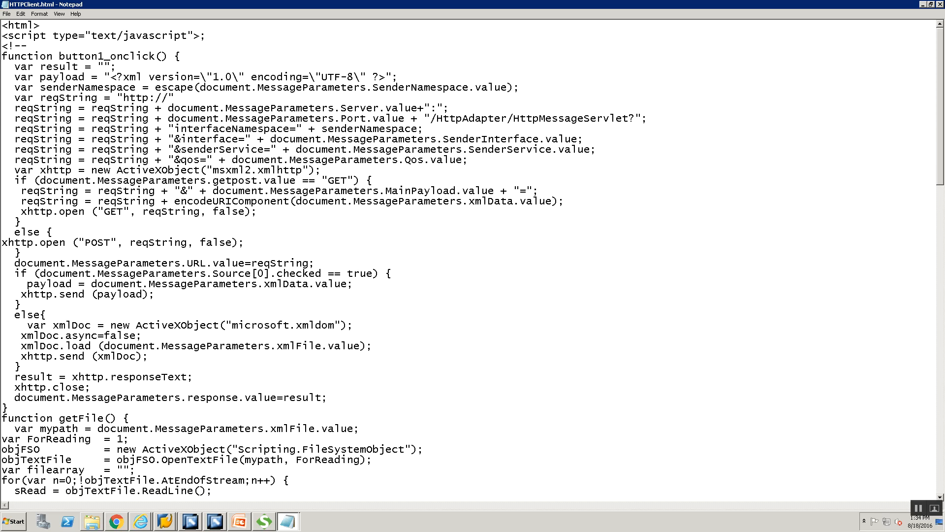
Step: Return to the blog page, then bring up the Training folder from the taskbar
key(alt+Tab)
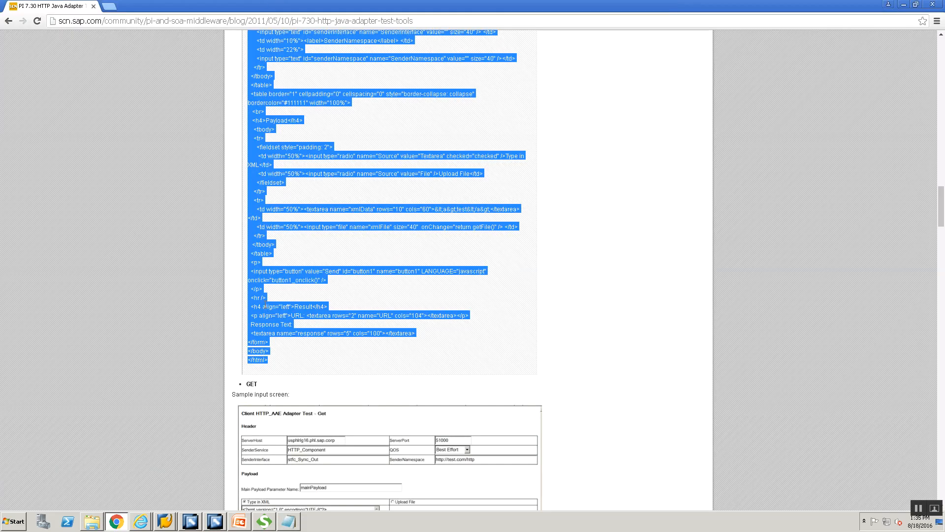
scroll(271, 284, up, 13)
scroll(271, 284, up, 7)
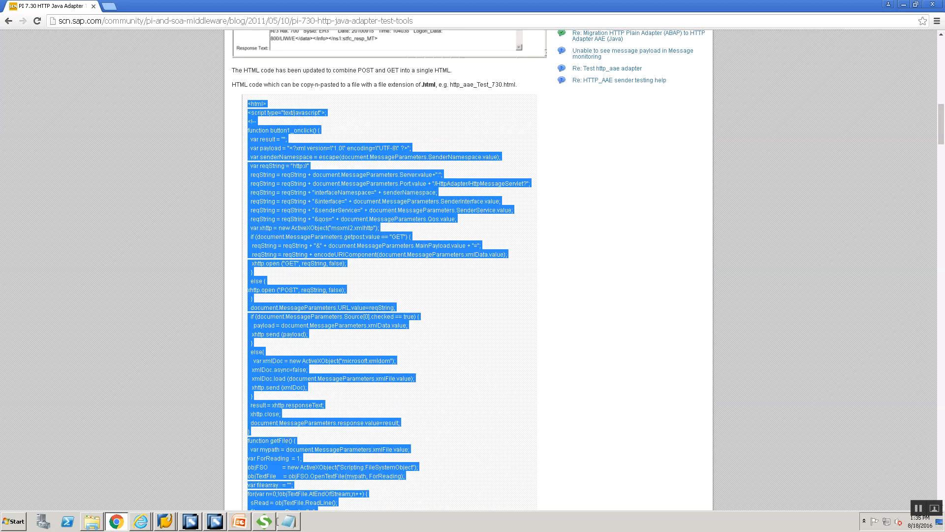
click(89, 524)
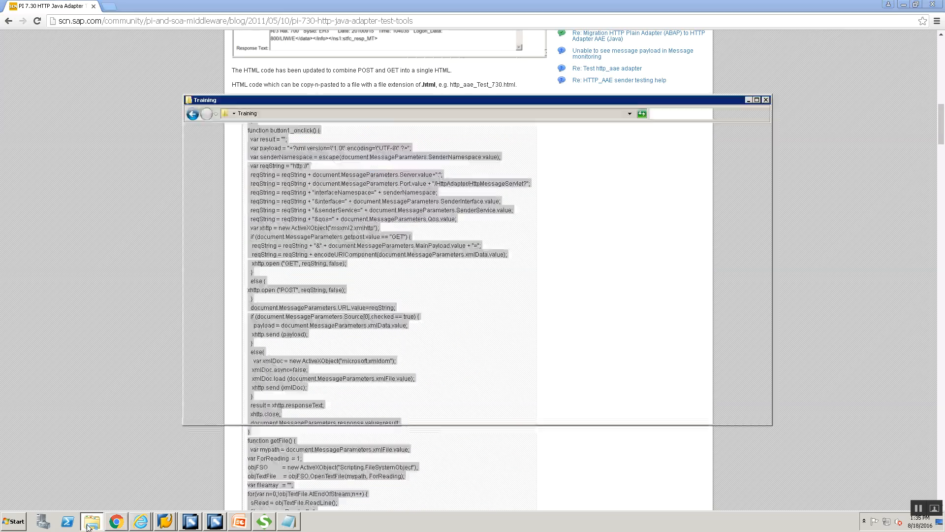
Step: Launch HTTPClient.html from the Training folder in Internet Explorer using Open with
click(441, 351)
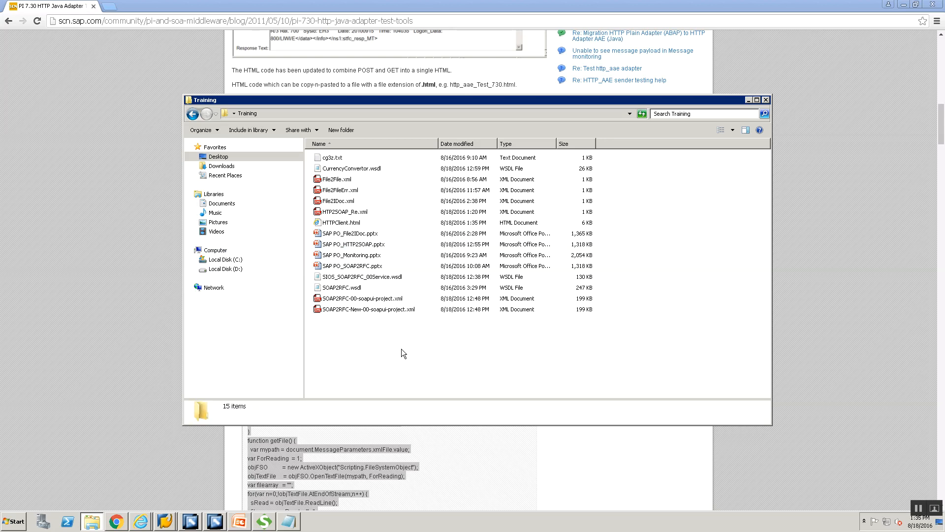
click(338, 223)
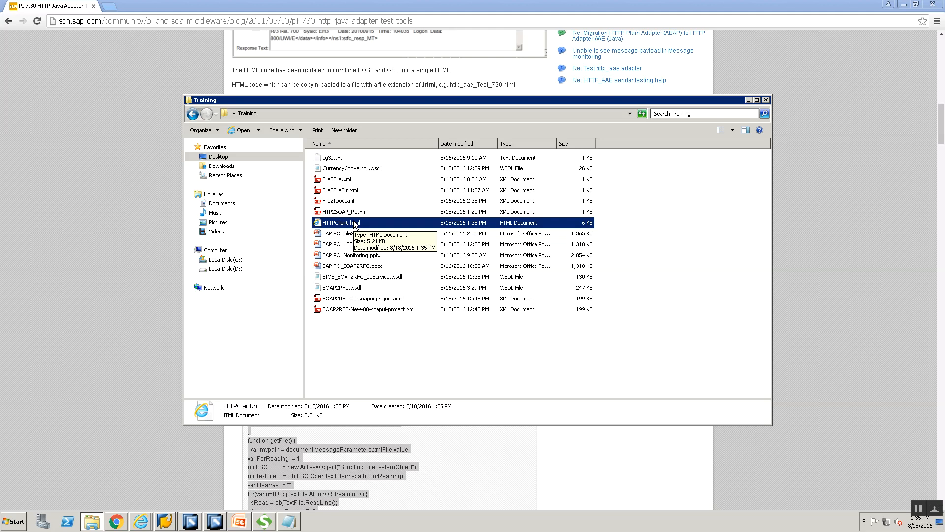
right_click(353, 220)
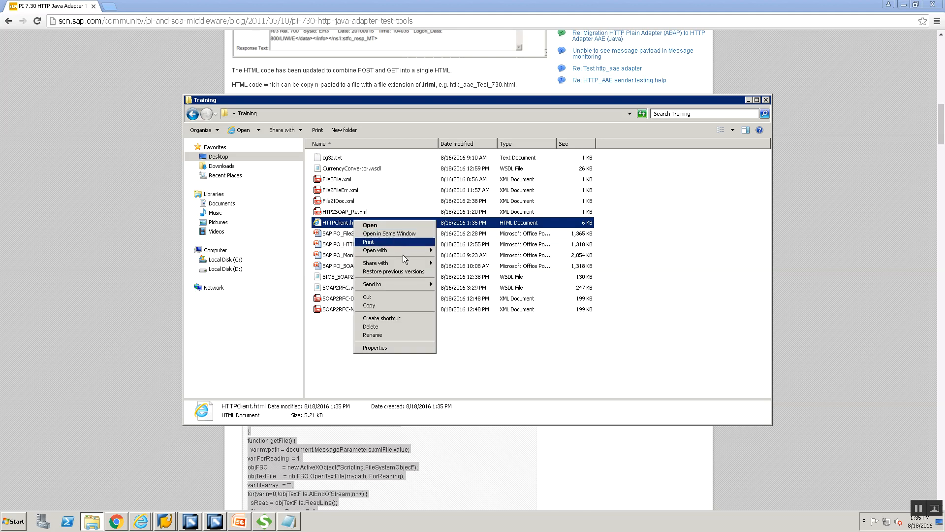
mouse_move(403, 252)
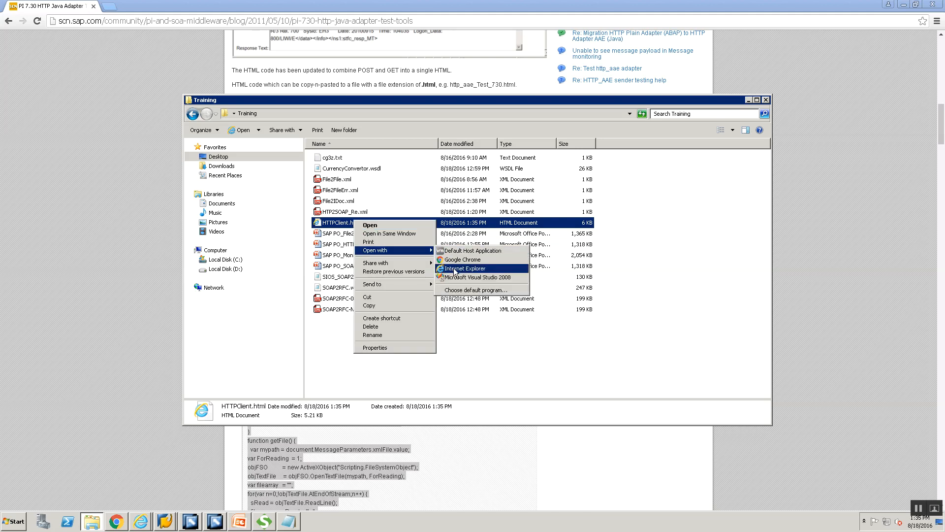
click(454, 270)
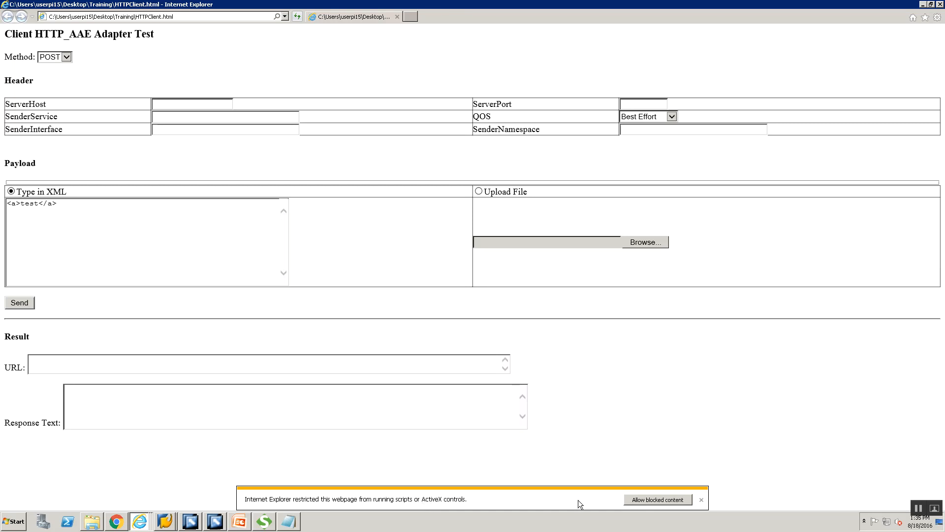
Step: Allow the page's blocked content and fill ServerHost visuinfo.global.com and port 57000 from the PI page
click(642, 499)
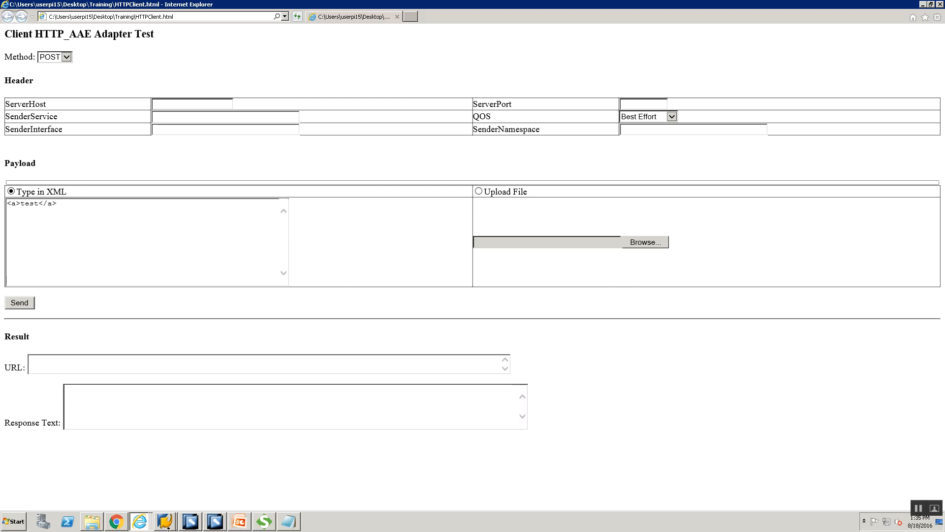
mouse_move(140, 524)
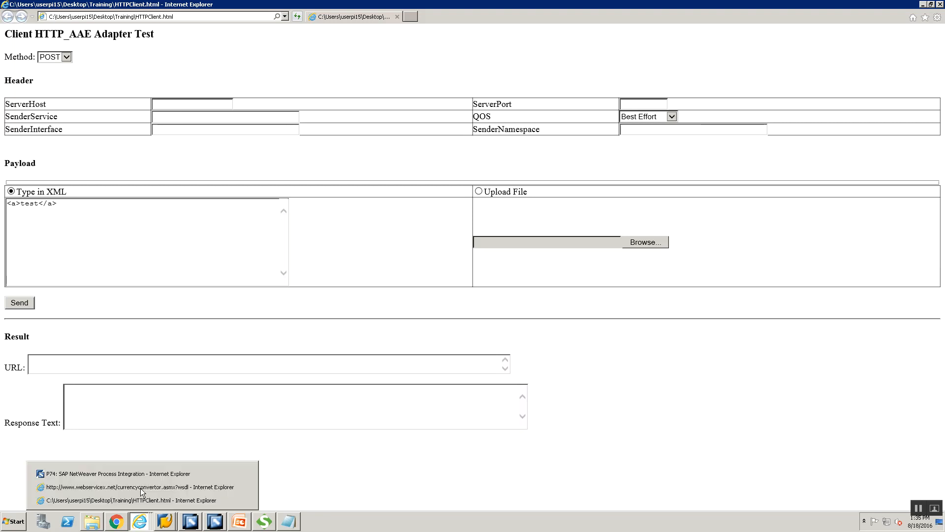
click(142, 474)
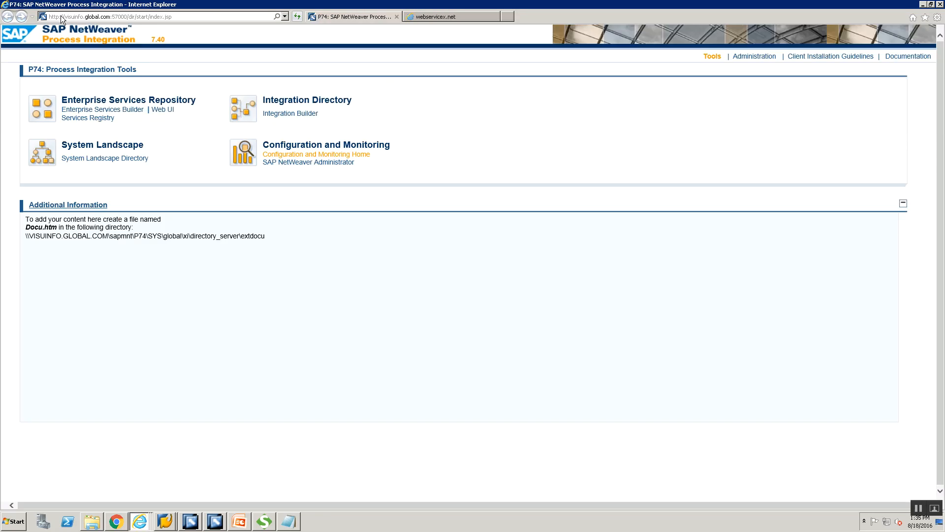
click(79, 16)
click(86, 17)
drag(65, 16, 108, 18)
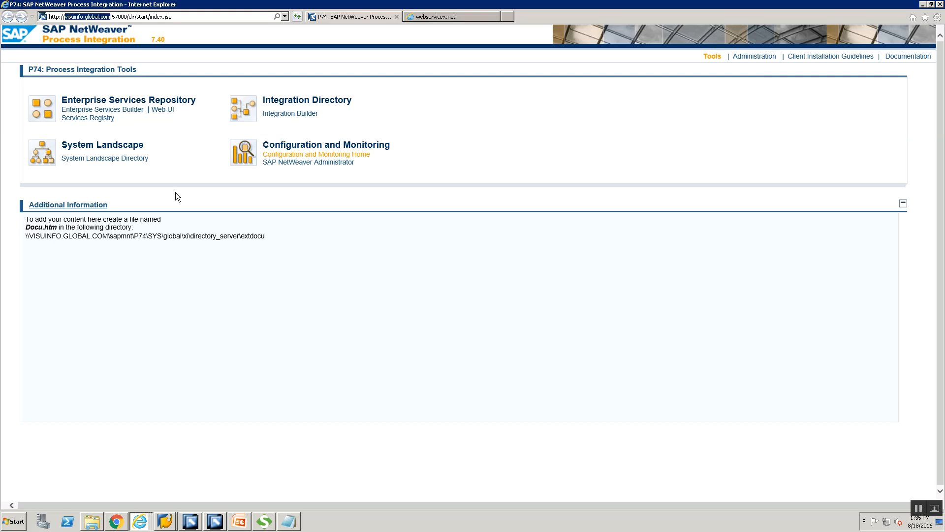
key(alt+Tab)
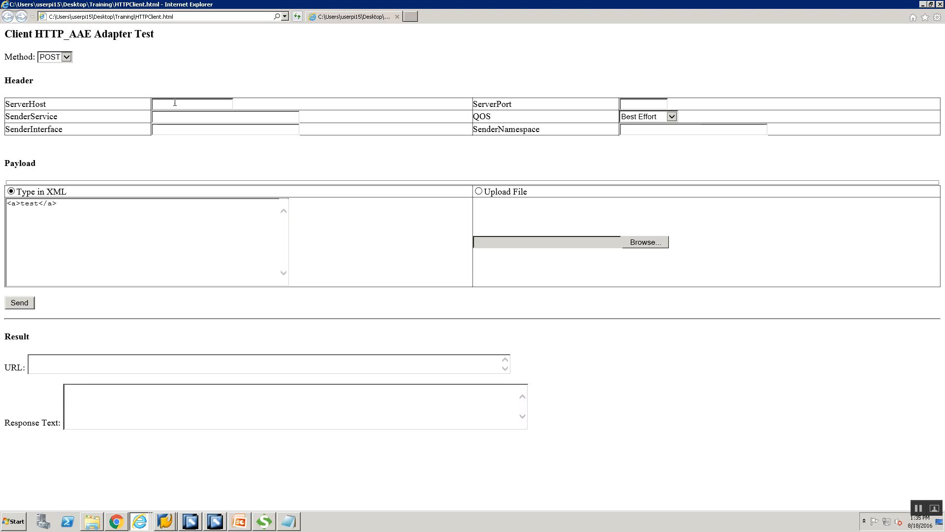
text(visuinfo.global.com)
click(628, 105)
key(alt+Tab)
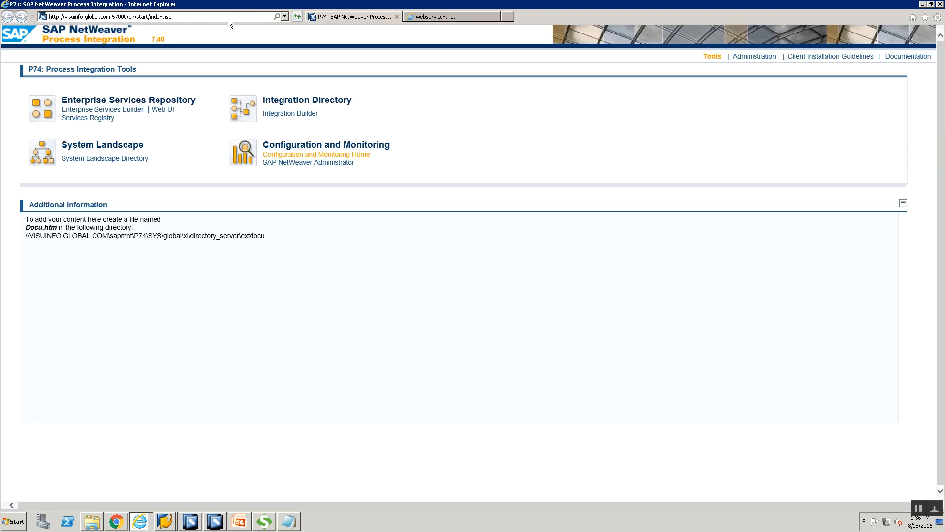
key(alt+Tab)
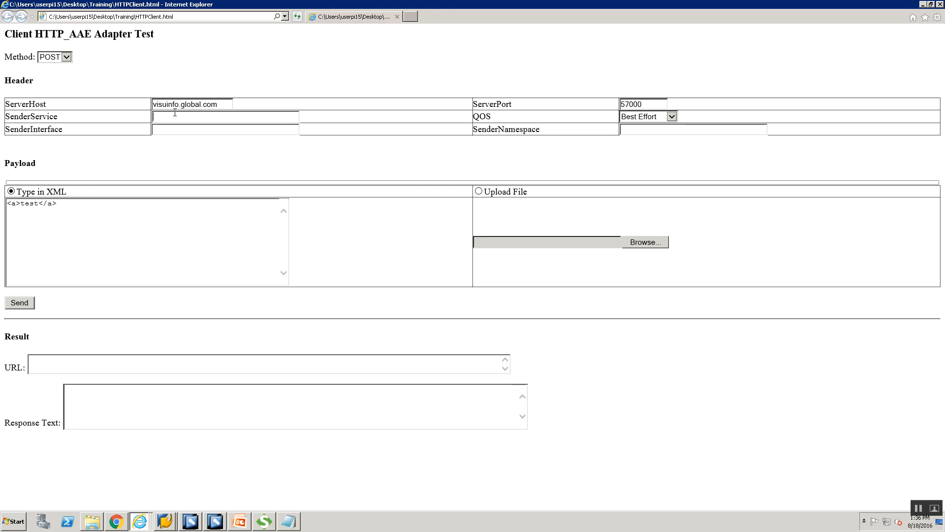
Step: Copy BS_FILESYSTEM_00 and SIOS_HTTP2SOAP_00 from Integration Builder into SenderService and SenderInterface
mouse_move(205, 523)
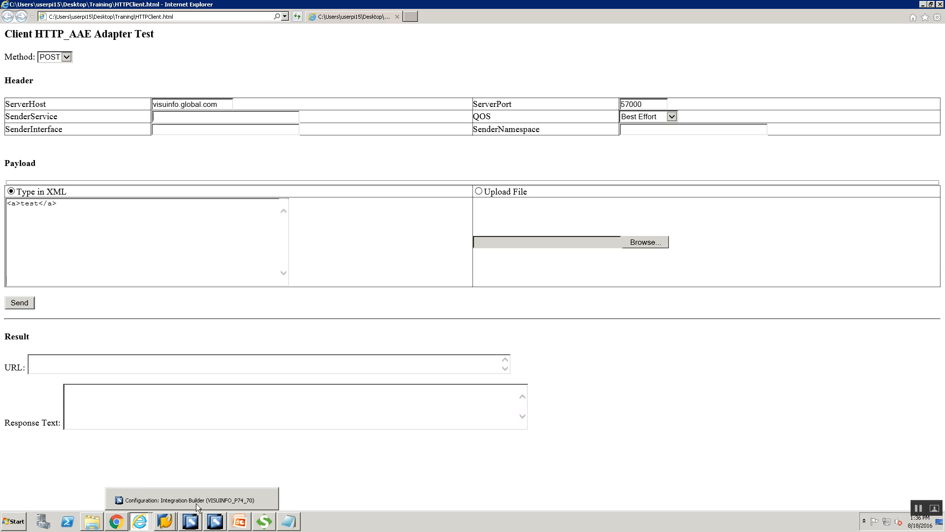
click(195, 504)
drag(457, 89, 390, 93)
key(ctrl+c)
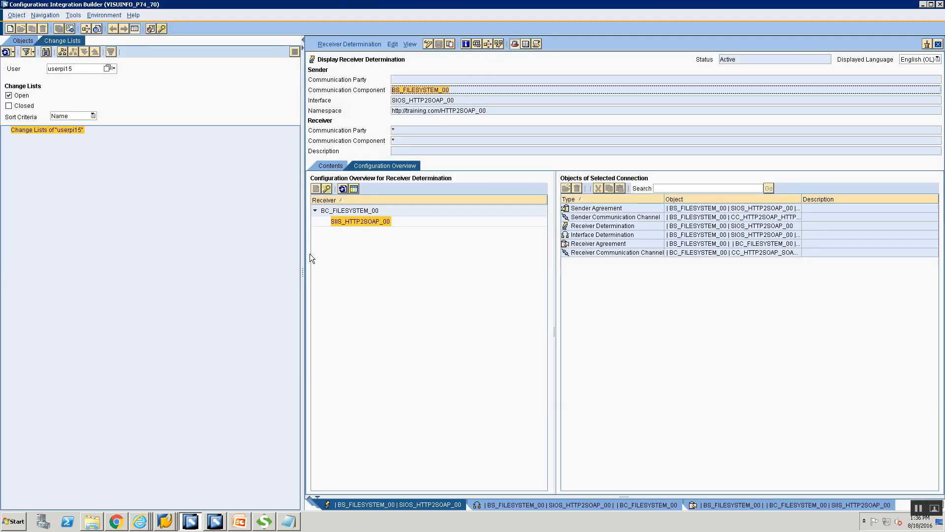
key(alt+Tab)
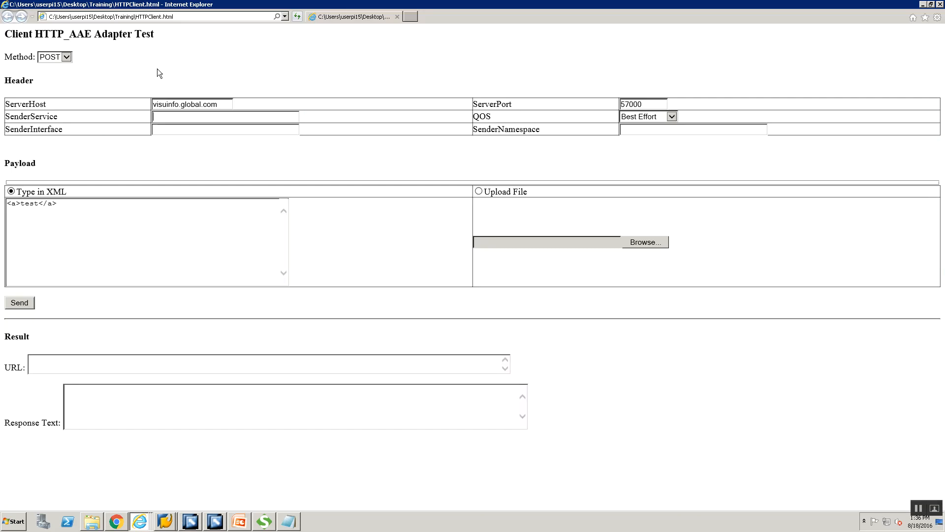
key(ctrl+v)
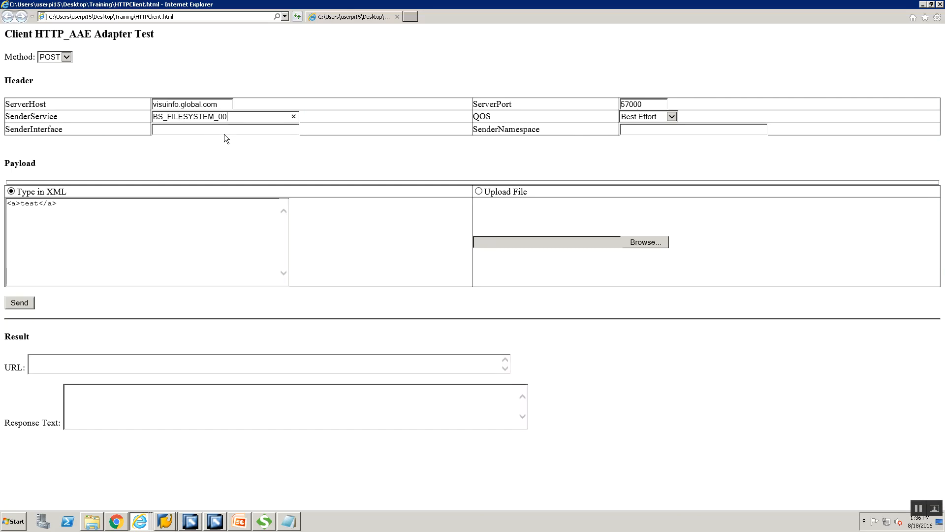
key(alt+Tab)
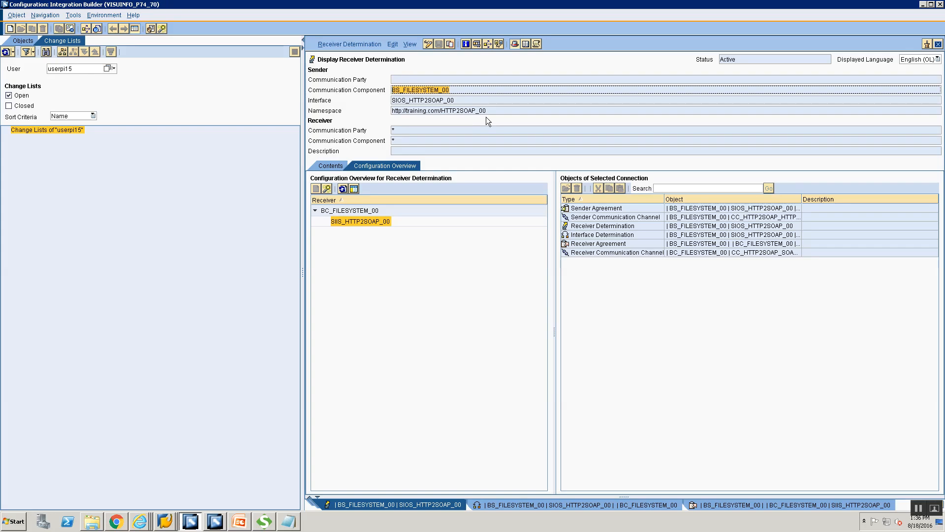
double_click(477, 101)
key(ctrl+c)
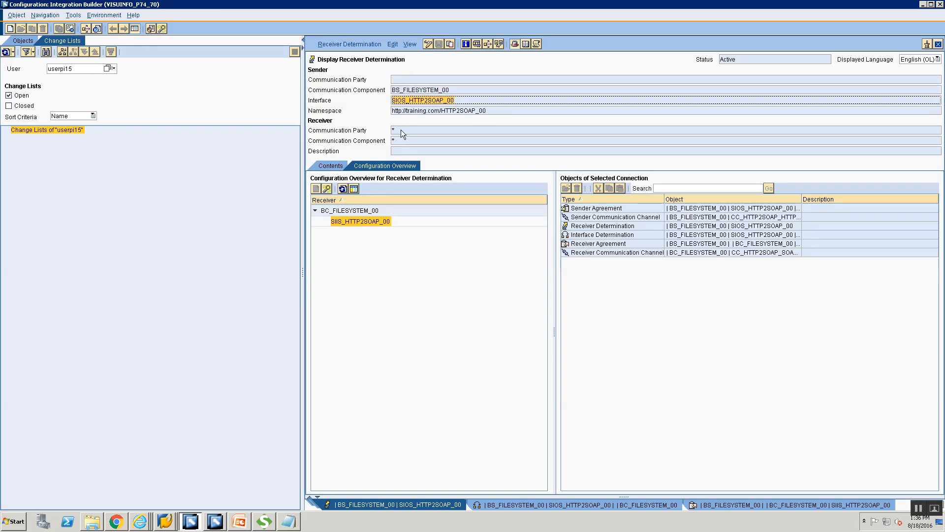
key(alt+Tab)
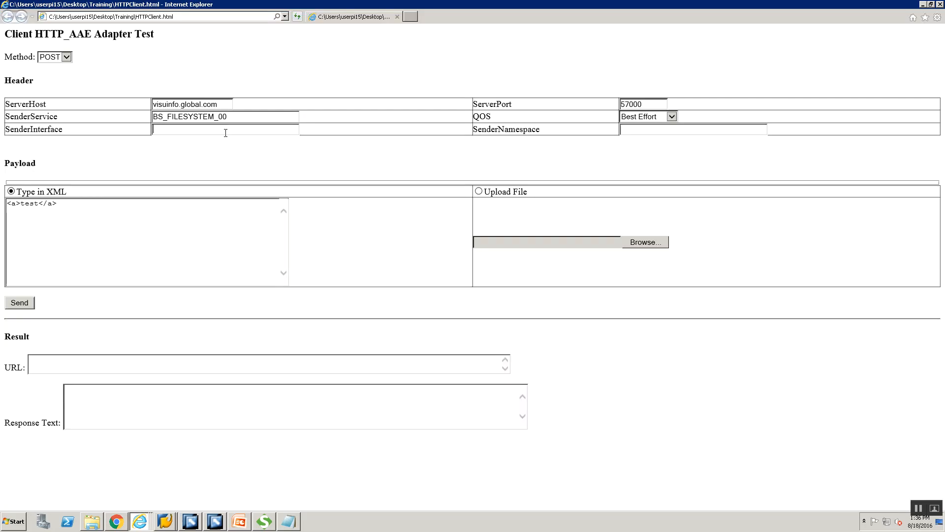
click(226, 130)
key(ctrl+v)
key(alt+Tab)
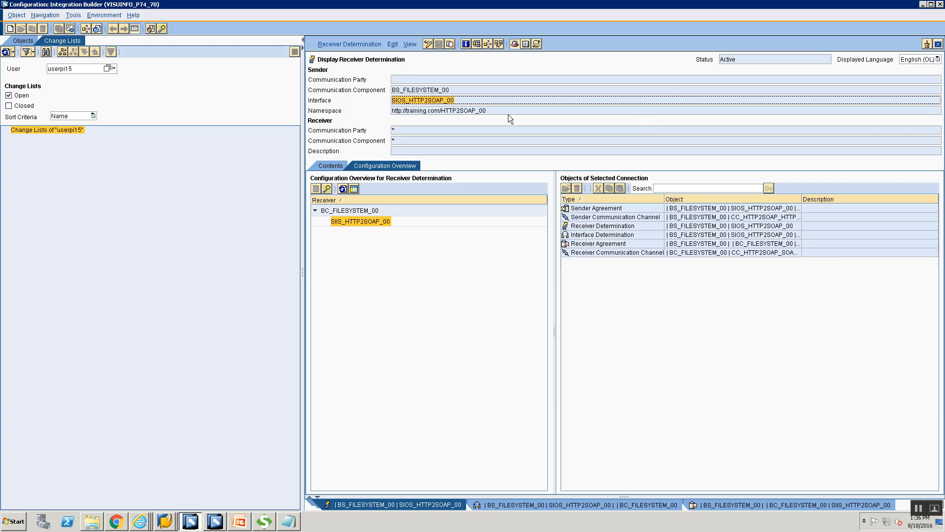
double_click(476, 110)
key(ctrl+c)
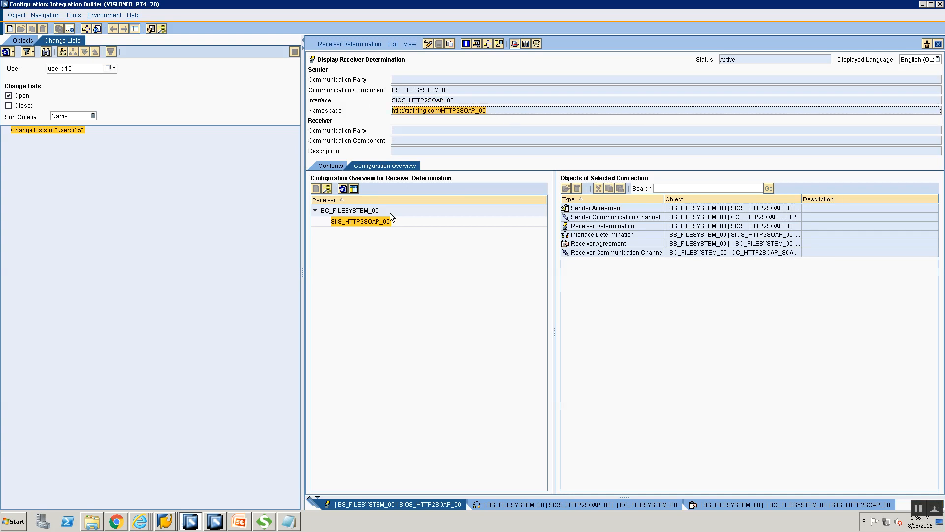
key(alt+Tab)
click(627, 131)
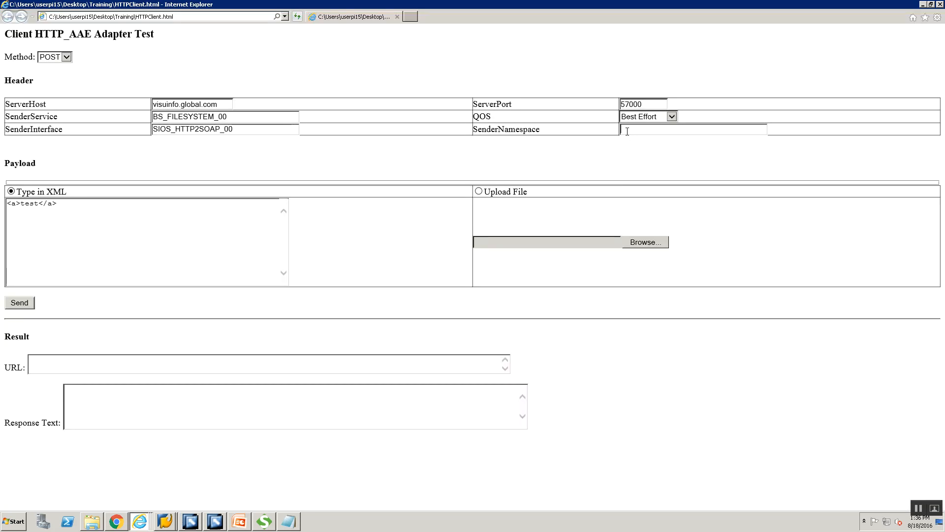
key(ctrl+v)
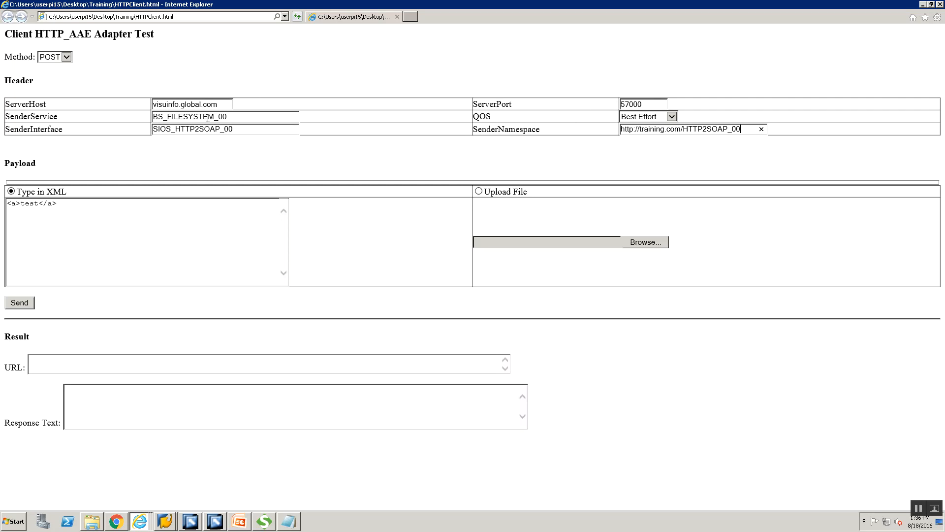
click(659, 117)
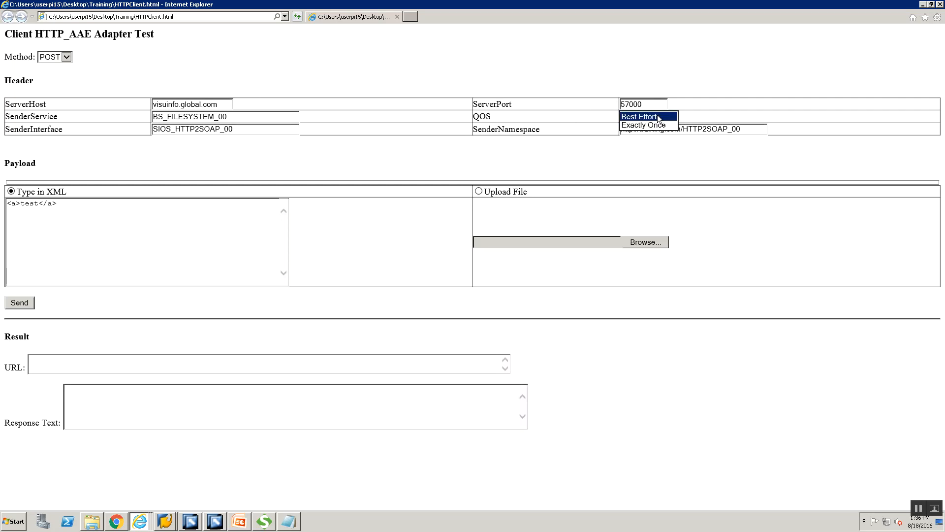
click(660, 117)
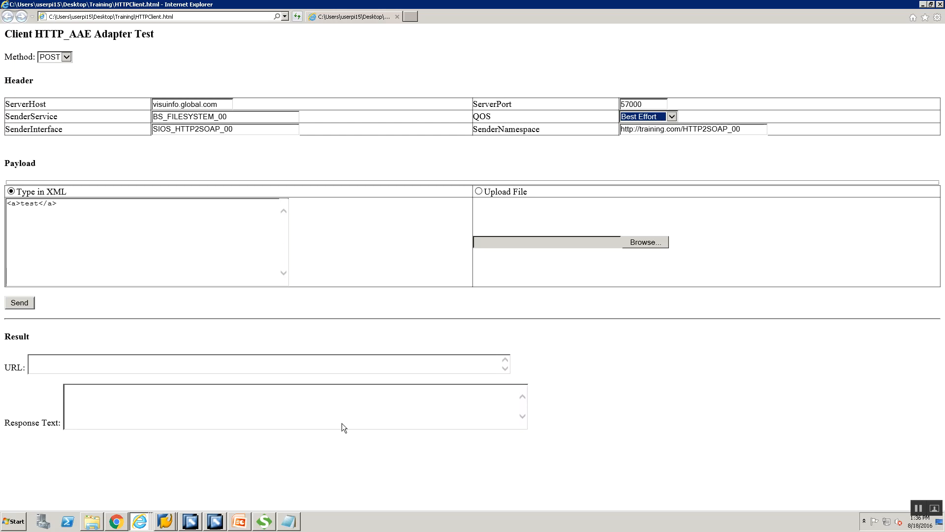
Step: Replace the sample payload with the USD-to-INR request XML copied from HTP2SOAP_Re.xml
mouse_move(290, 520)
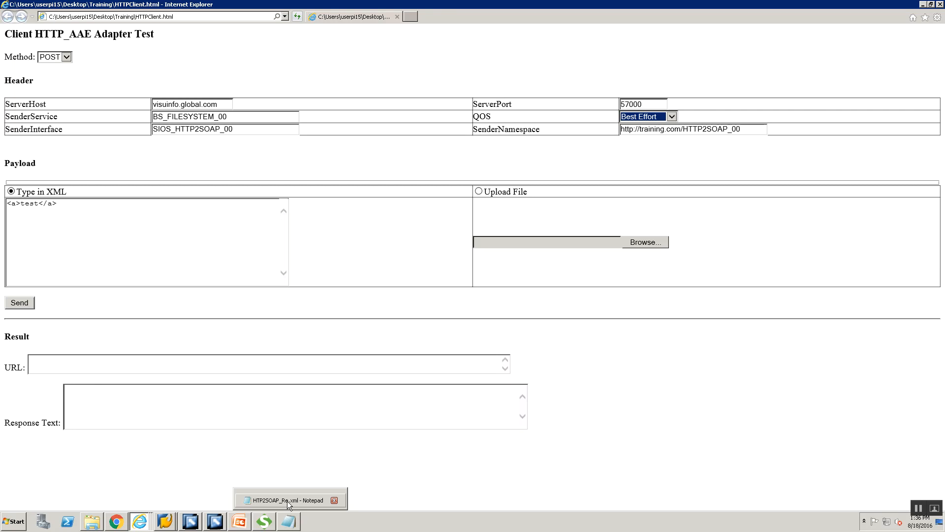
click(289, 500)
drag(225, 167, 2, 119)
key(ctrl+c)
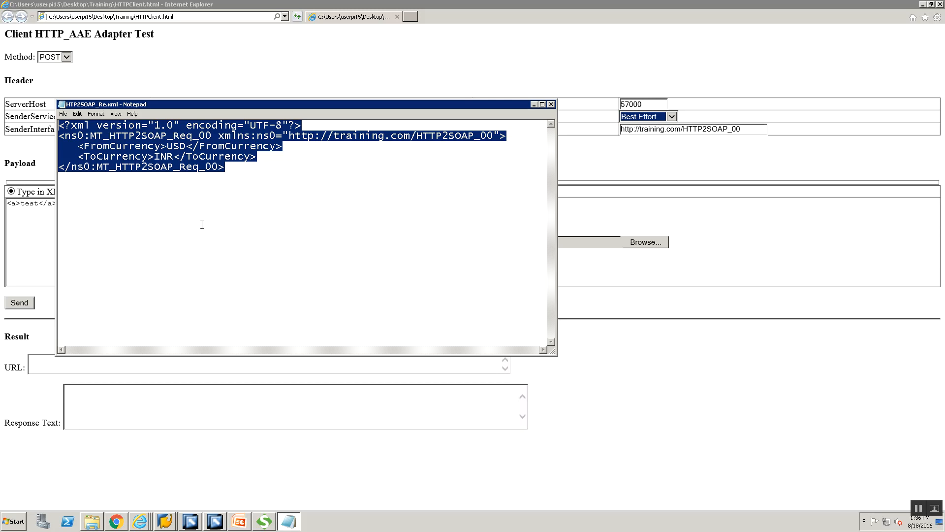
click(27, 230)
key(ctrl+a)
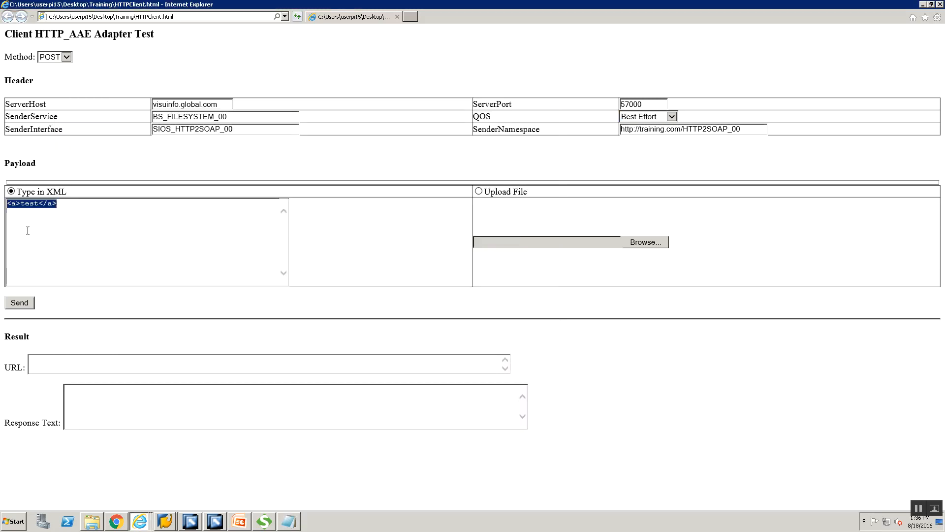
key(Delete)
key(ctrl+v)
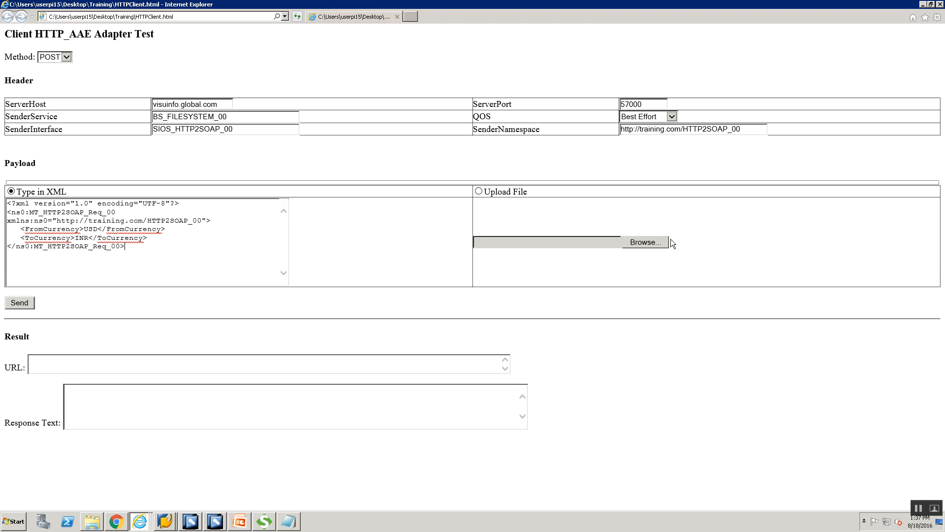
Step: Try uploading HTTP2SOAP_Re.xml as the payload file, then revert to Type in XML
click(478, 191)
click(638, 243)
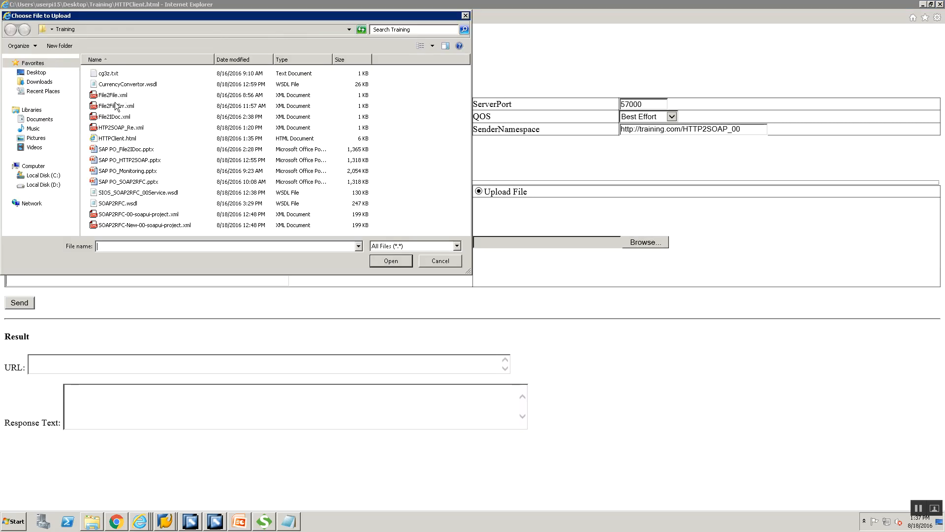
click(108, 129)
click(382, 265)
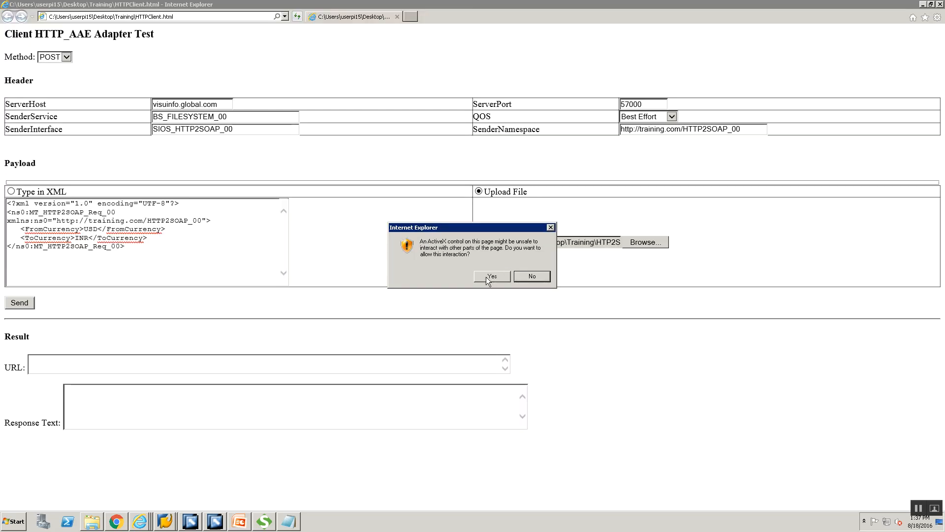
click(491, 276)
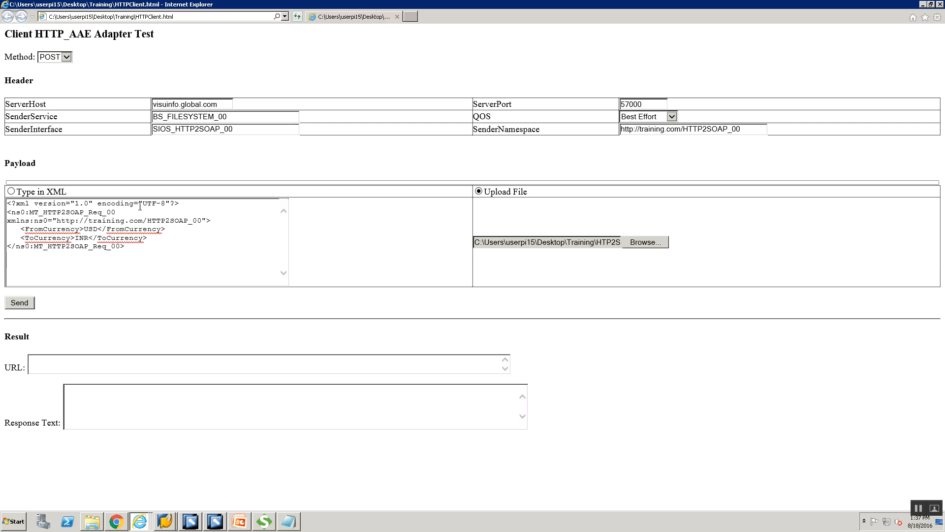
click(11, 192)
Step: Send the request and log in with the PI user name and password at the security prompt
click(24, 304)
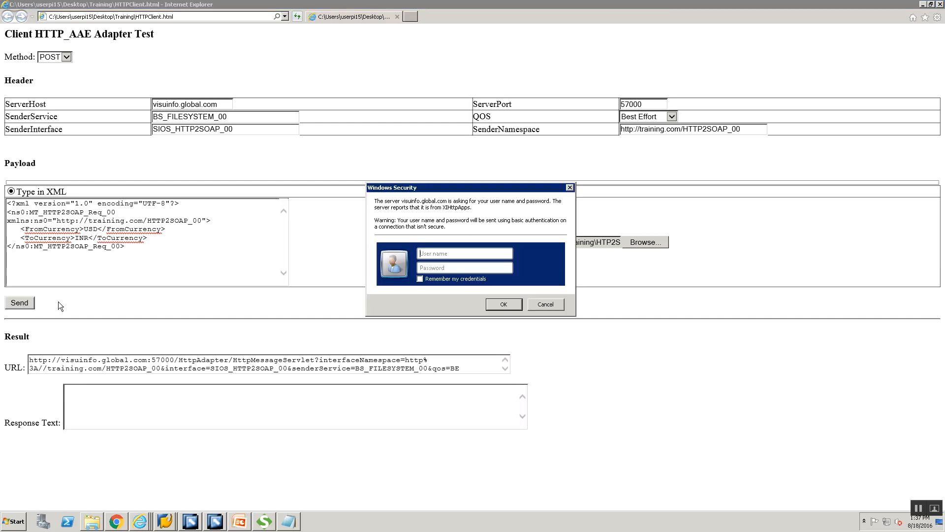
click(474, 254)
text(userpi15)
key(Tab)
text(*****)
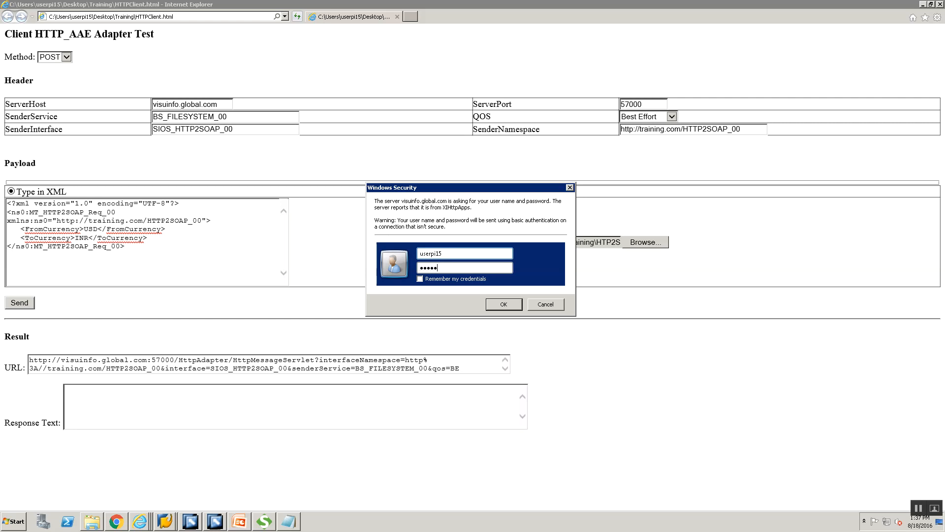
text(*)
click(490, 306)
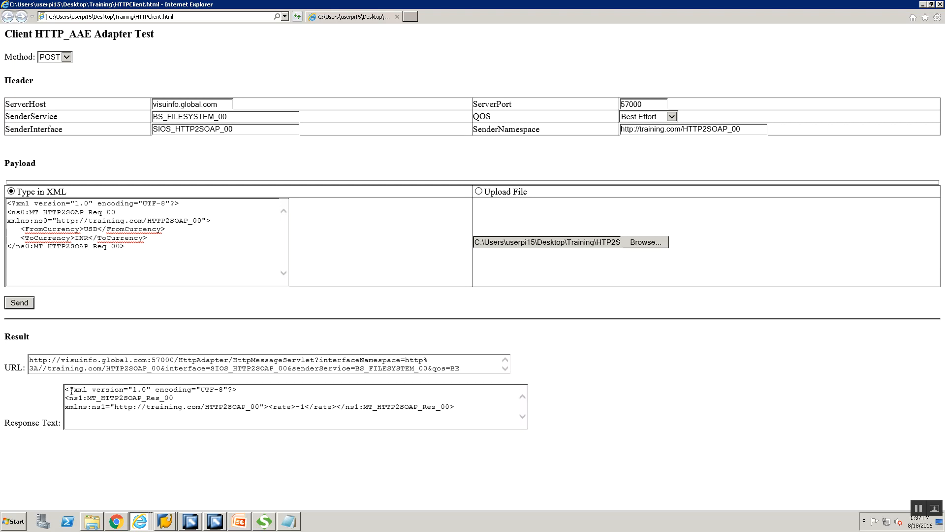
Step: Inspect the MT_HTTP2SOAP_Res_00 response text, highlighting its returned rate of -1
drag(59, 387, 468, 407)
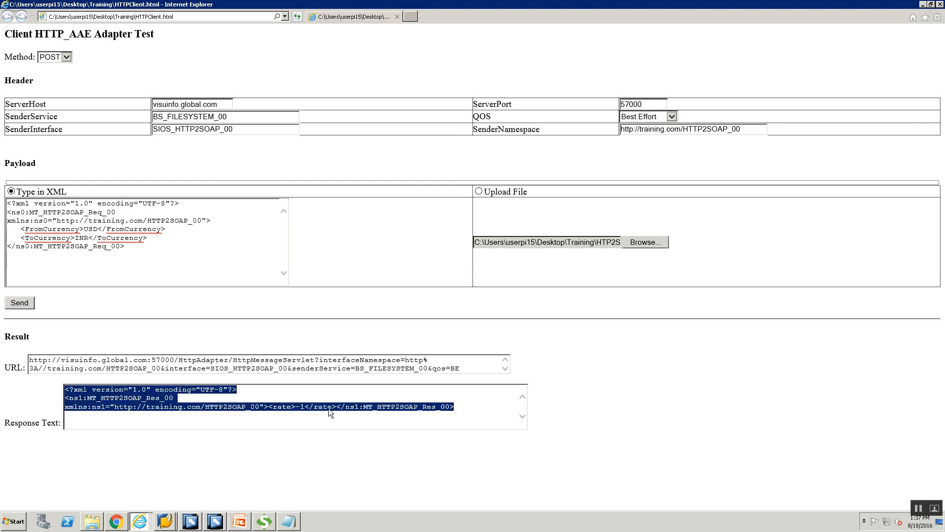
click(286, 406)
click(295, 406)
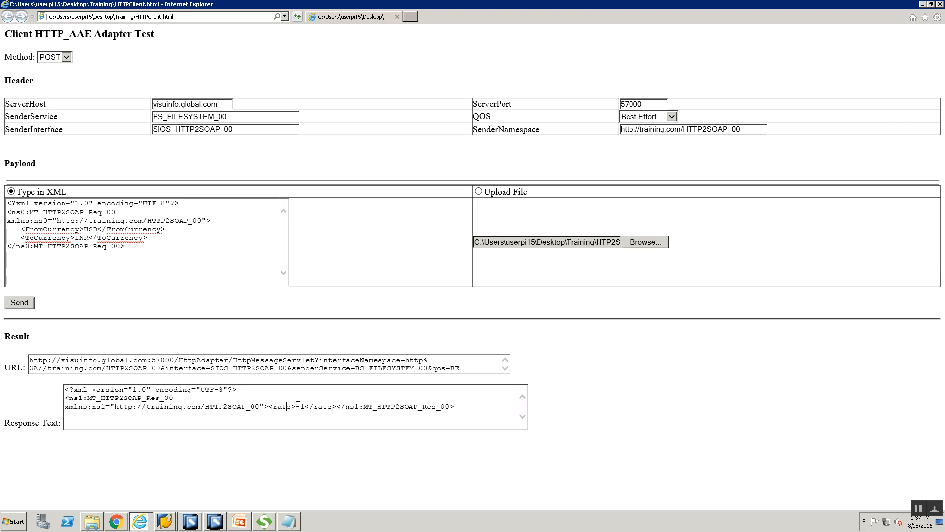
double_click(303, 406)
click(300, 409)
Step: Run /nsxmb_moni and list messages in the Monitor for Processed XML Messages
click(166, 523)
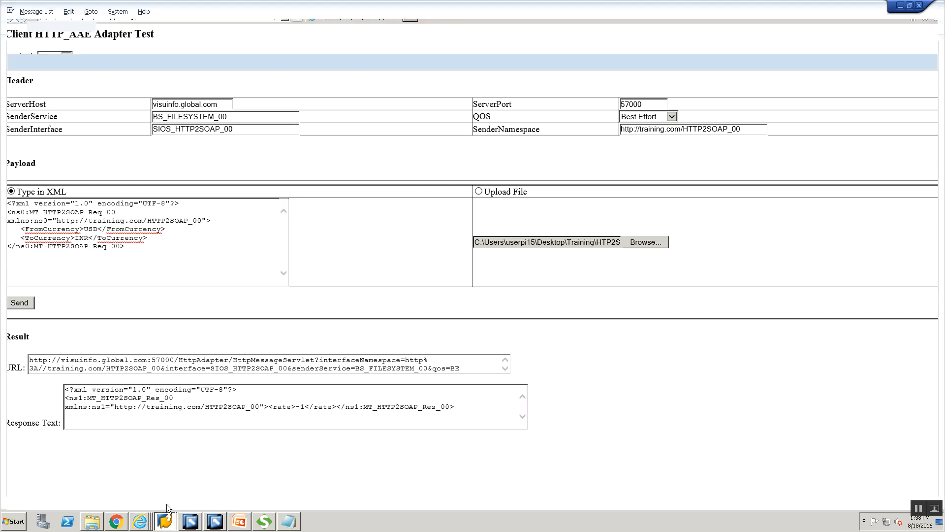
click(169, 499)
text(/nsxmb)
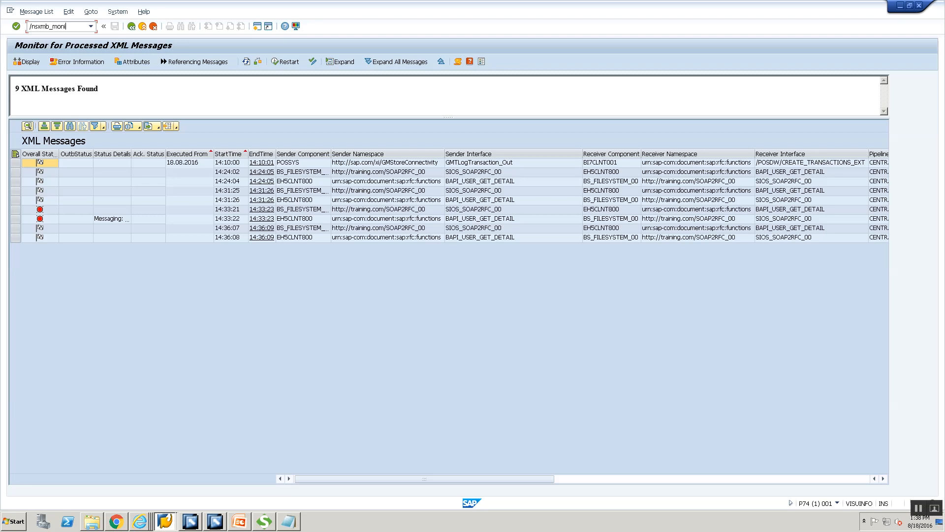
text(_moni)
key(Return)
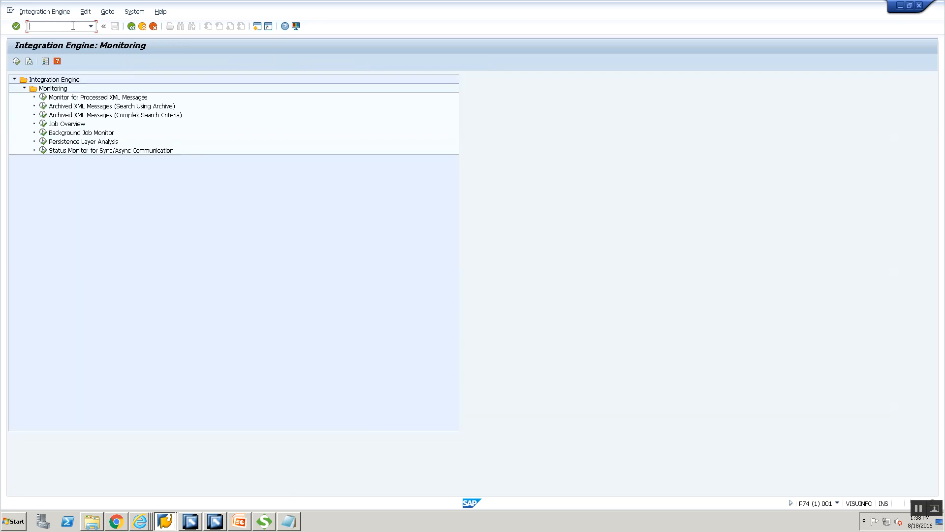
double_click(52, 96)
click(17, 61)
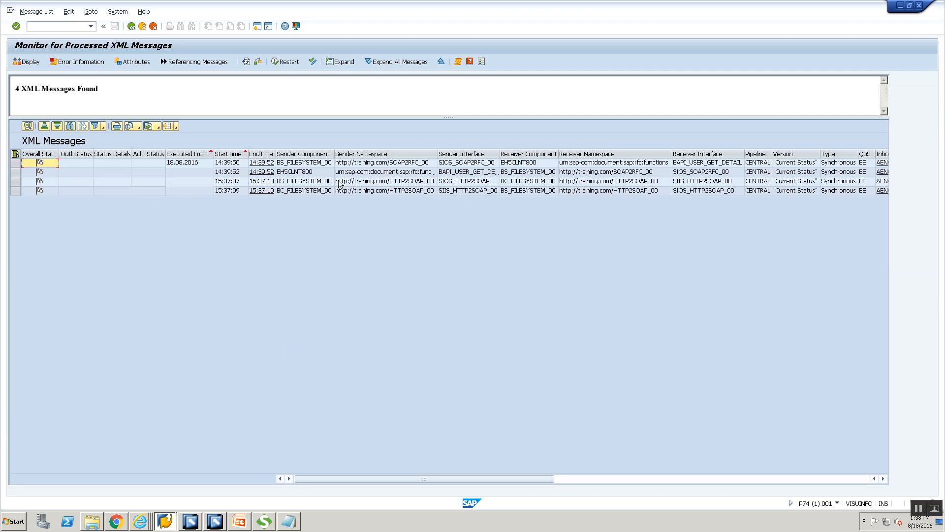
Step: Open the HTTP2SOAP message and display its inbound request payload in the upper pane
click(307, 183)
click(307, 182)
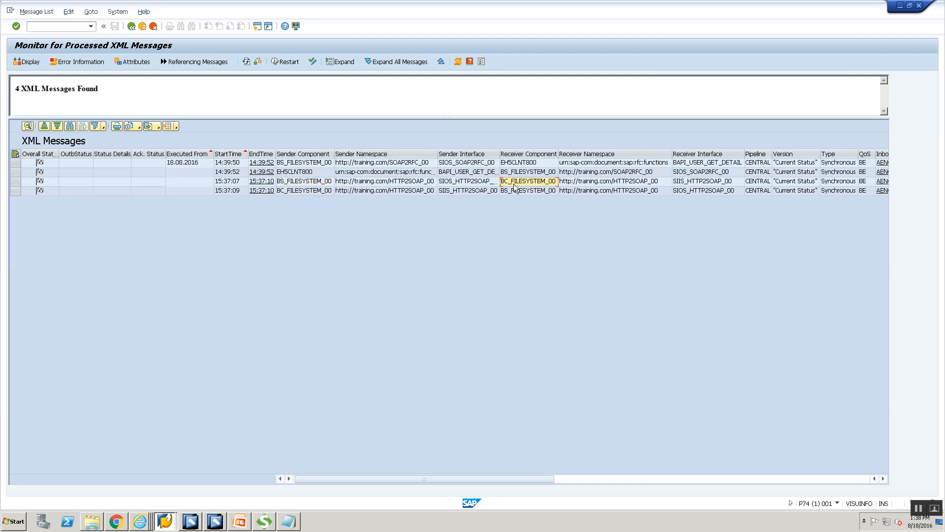
double_click(298, 182)
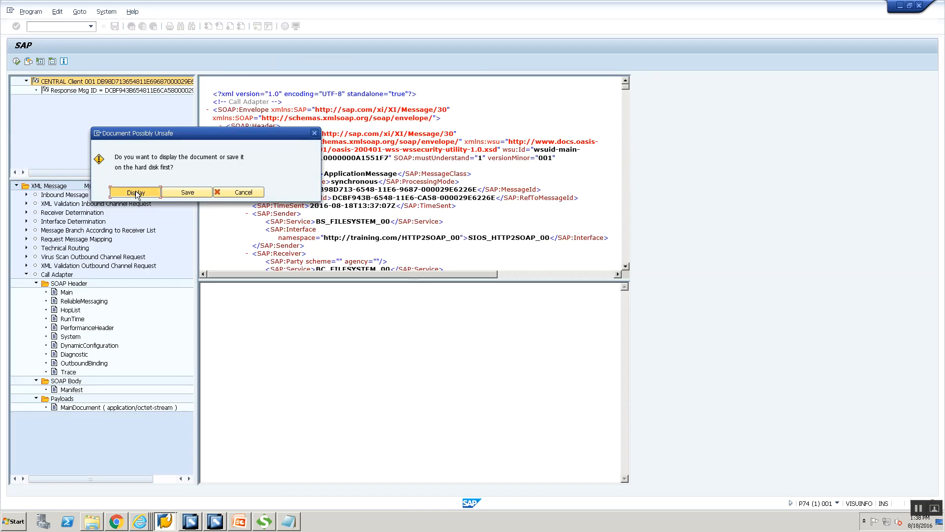
click(135, 191)
click(108, 228)
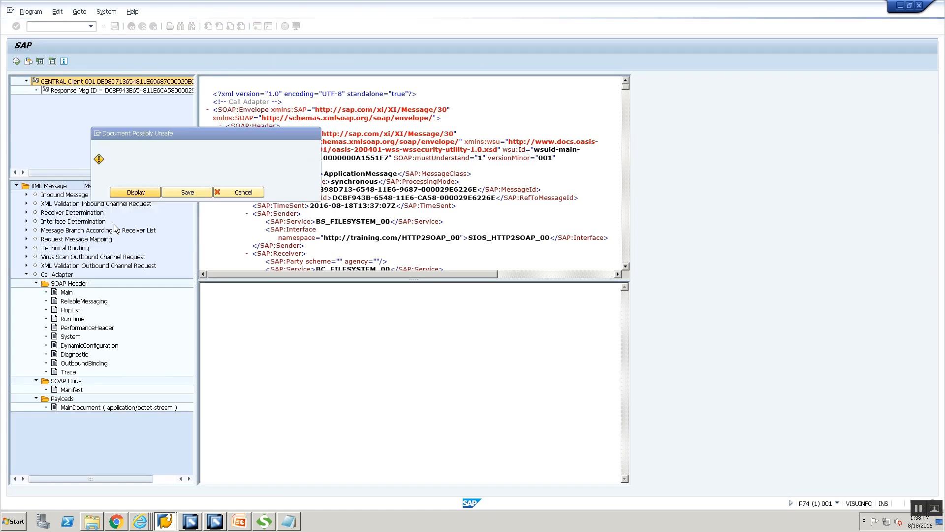
click(27, 195)
click(36, 221)
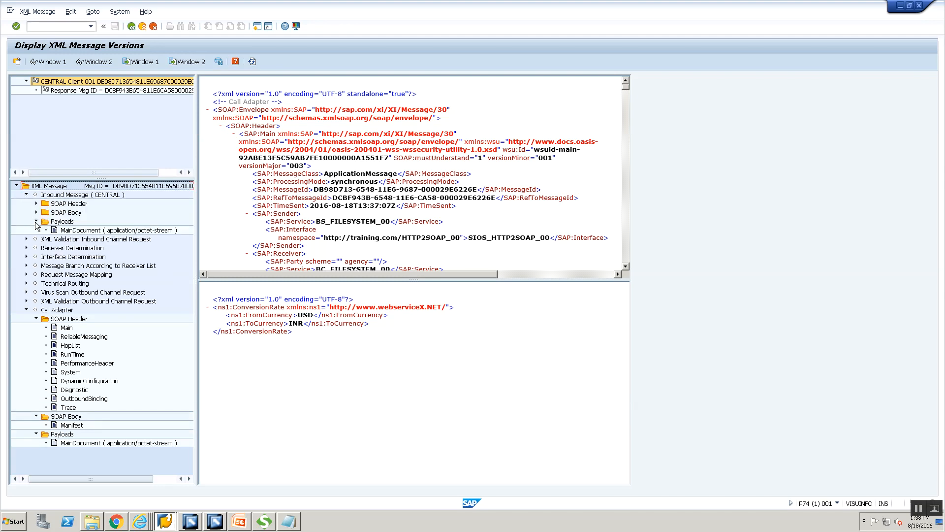
right_click(72, 230)
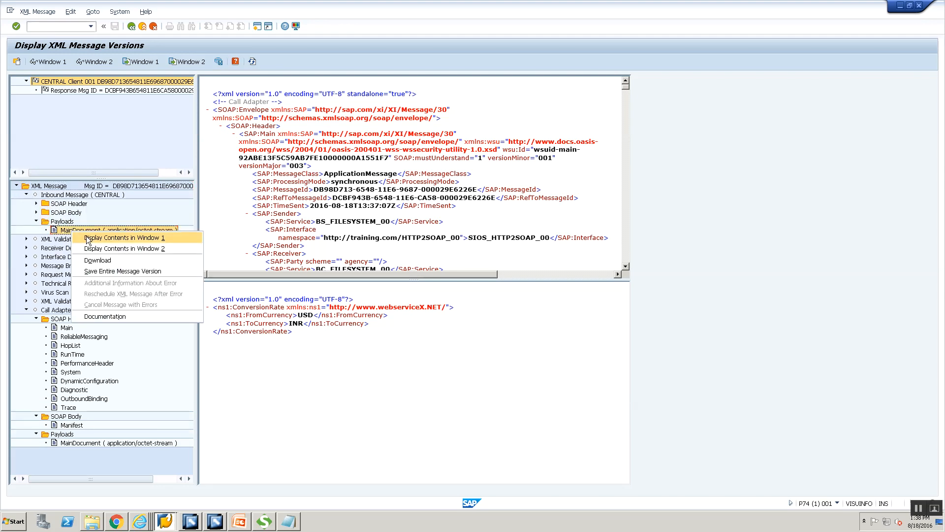
click(87, 237)
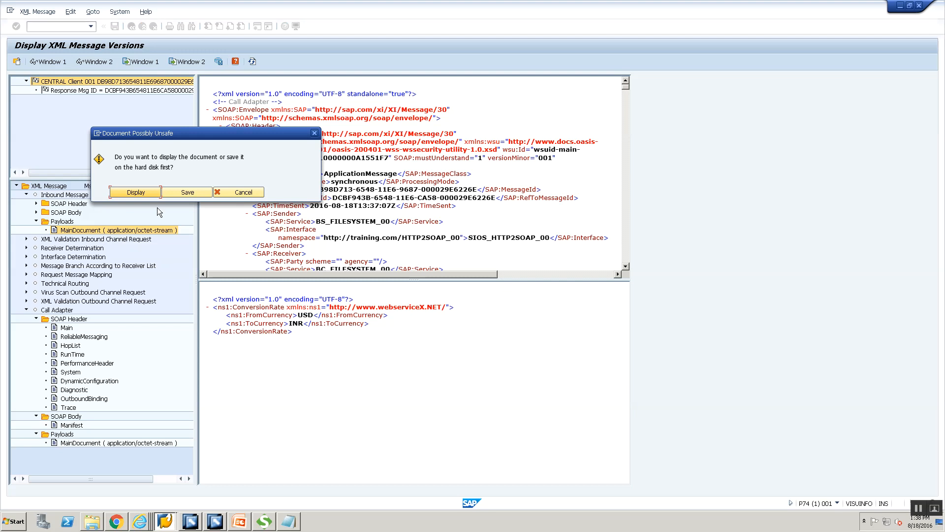
click(142, 192)
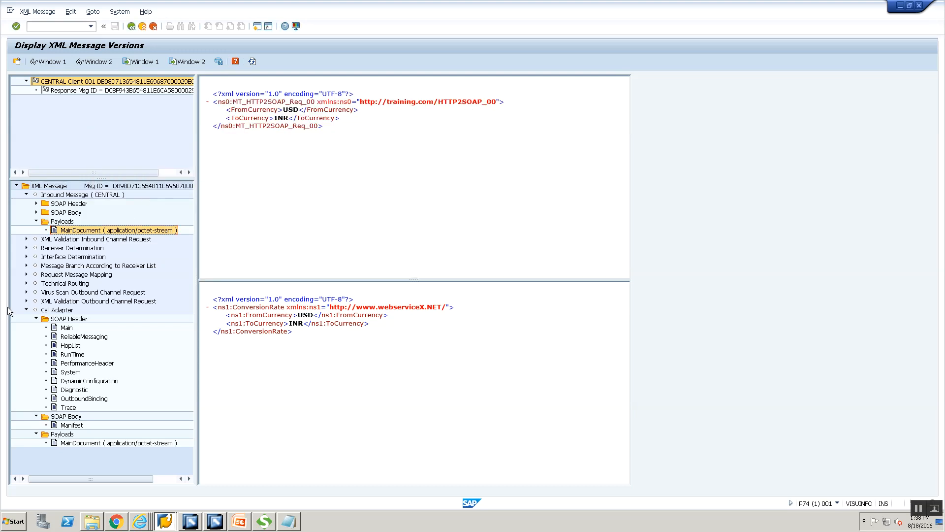
Step: Show the Technical Routing payload in the lower pane, then open the response message version
click(26, 282)
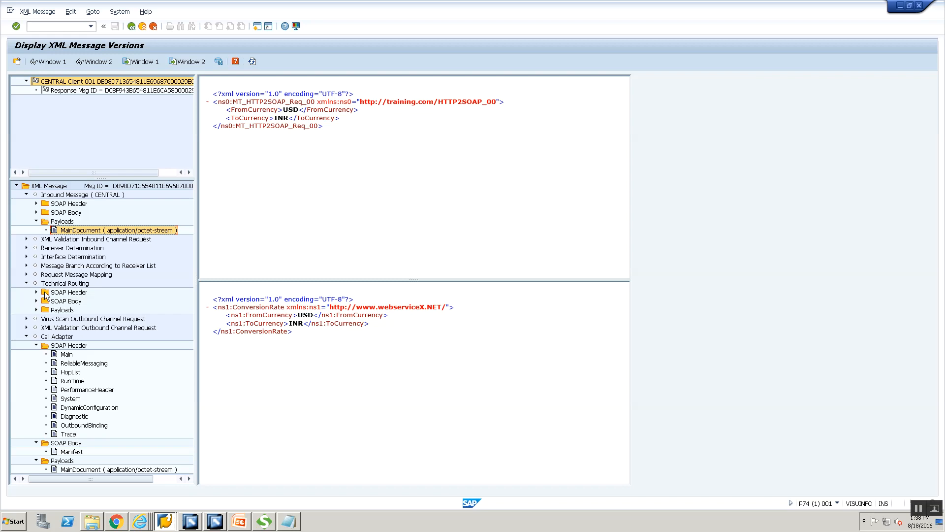
click(36, 310)
click(82, 319)
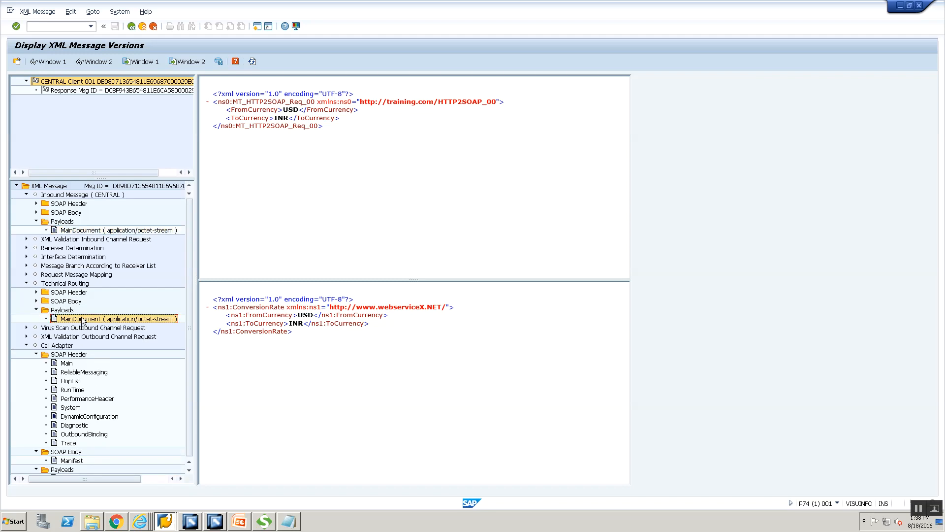
right_click(82, 320)
click(115, 336)
click(149, 191)
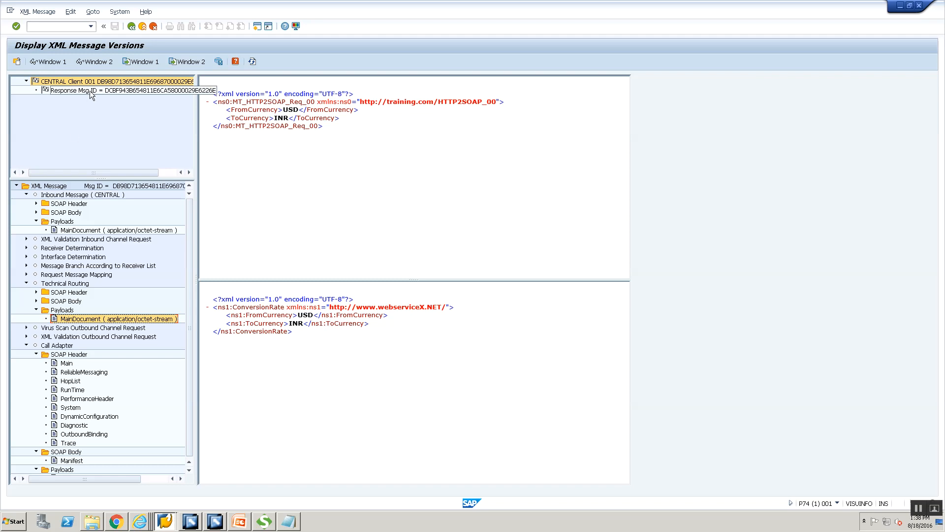
click(917, 510)
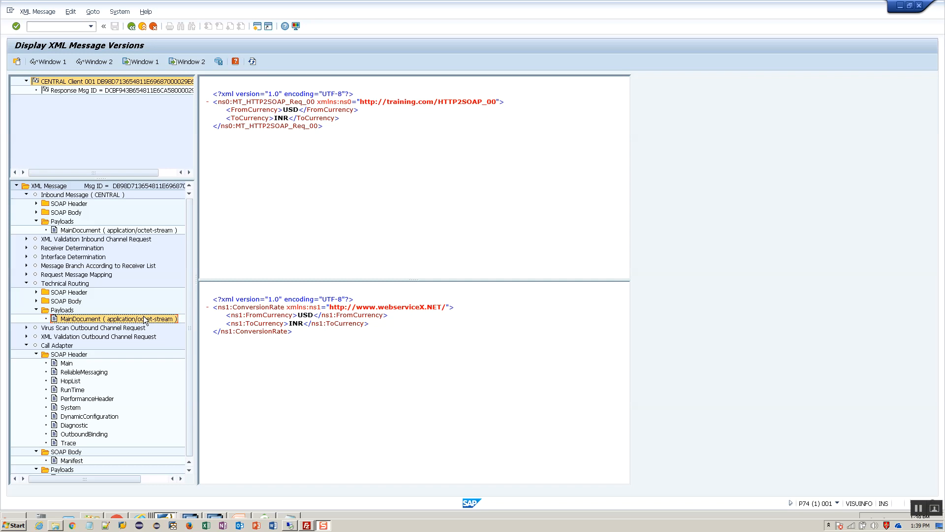
click(96, 91)
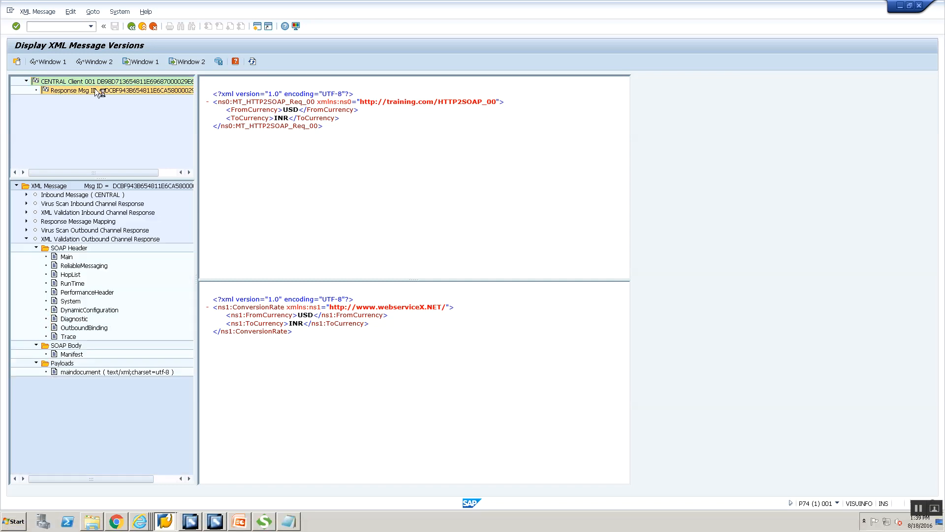
click(26, 195)
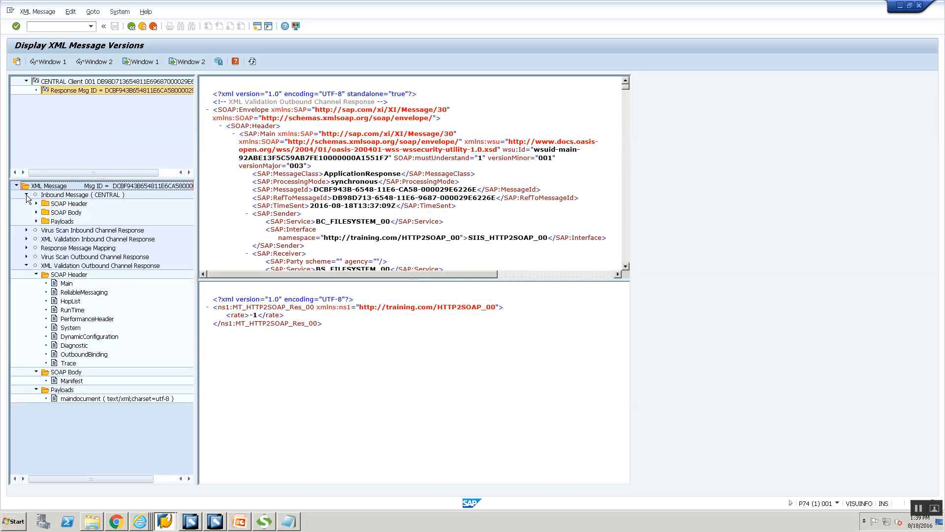
Step: Display the response's inbound ConversionRateResponse payload, result -1, in the upper pane
click(37, 221)
click(56, 230)
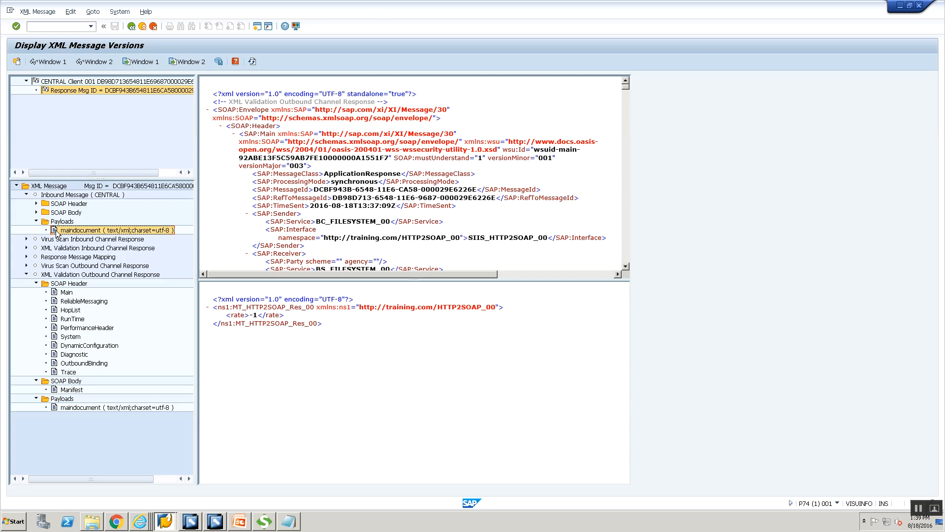
right_click(56, 232)
click(65, 237)
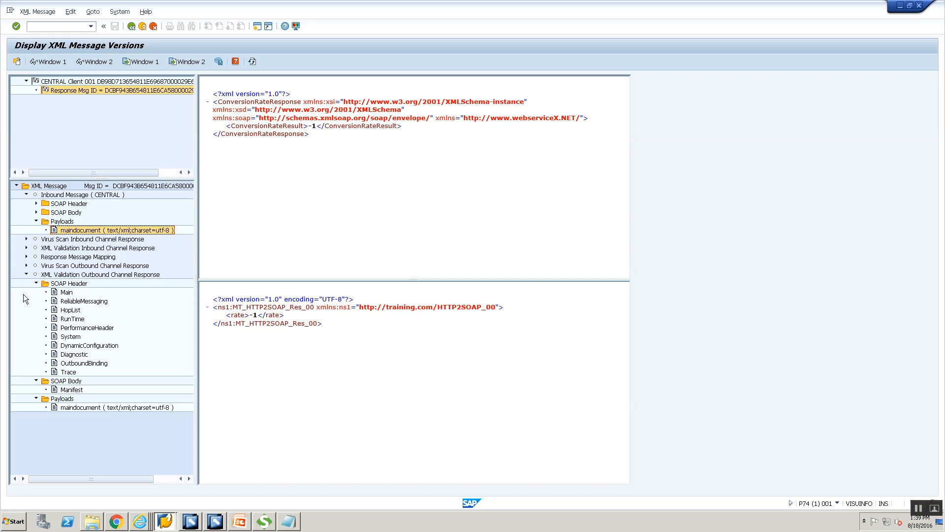
Step: Display the final Virus Scan Outbound Channel Response payload, MT_HTTP2SOAP_Res_00 with rate -1
click(26, 265)
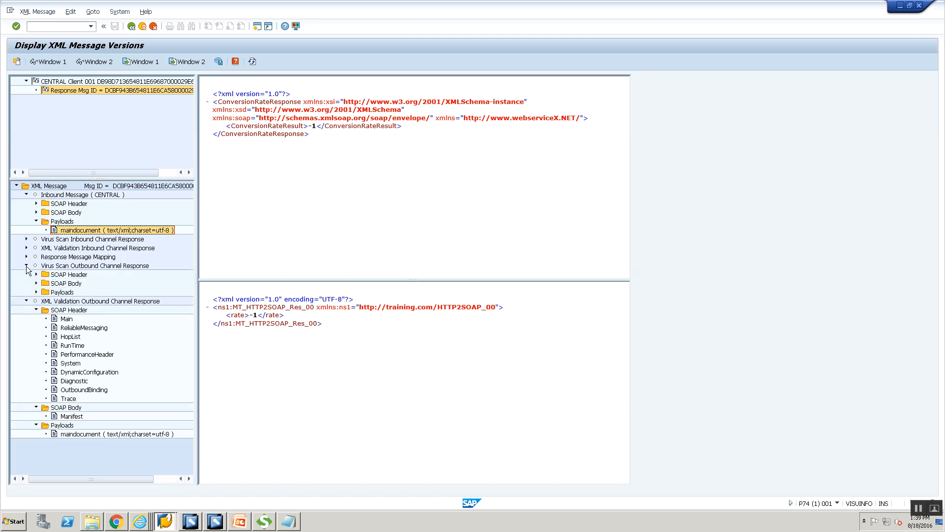
click(62, 433)
right_click(61, 433)
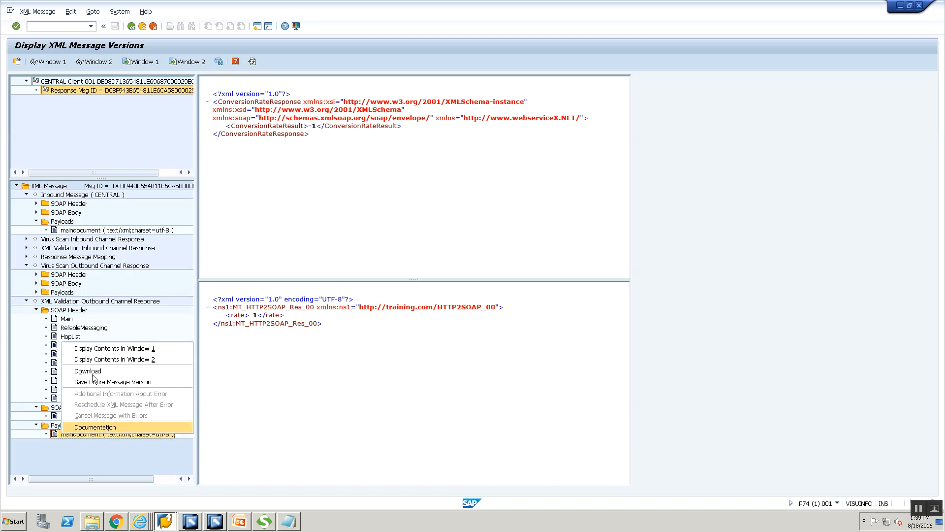
click(98, 360)
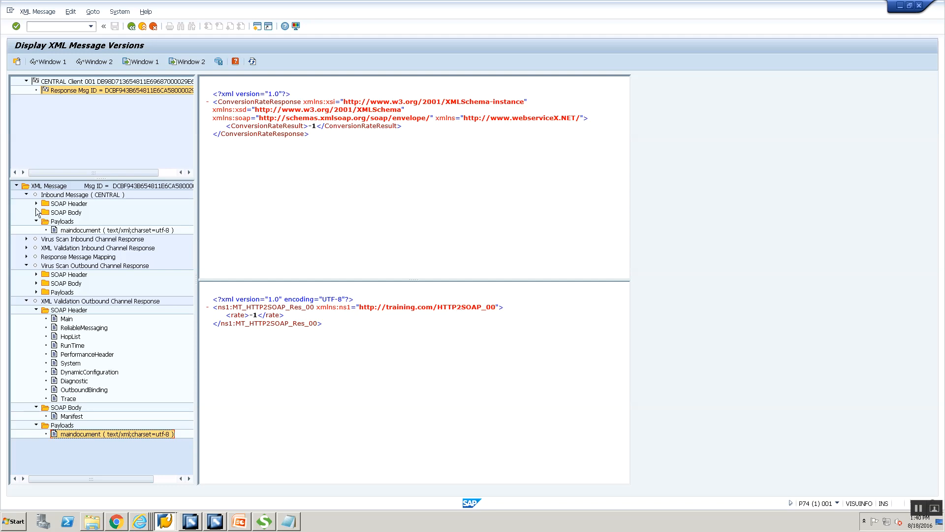
click(134, 522)
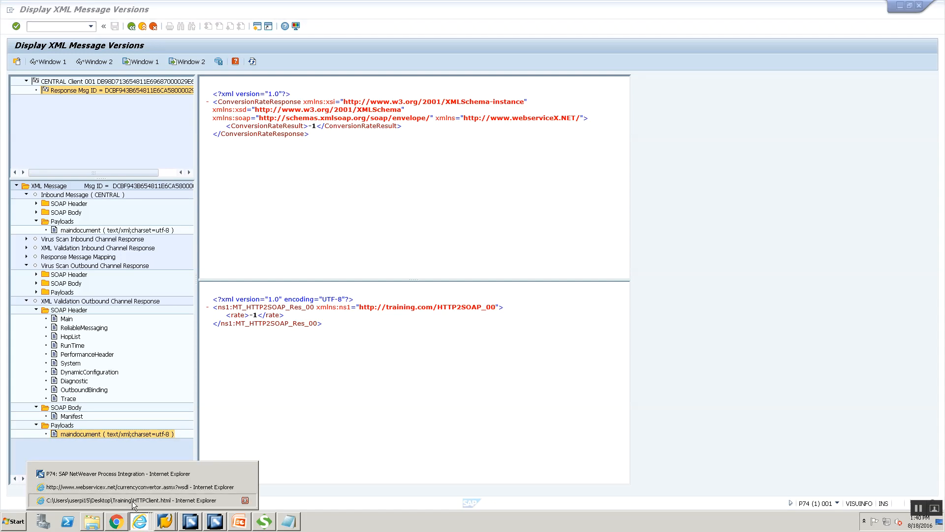
Step: Copy the HTTP client's result URL into a new, maximized Notepad note with Word Wrap on
click(132, 501)
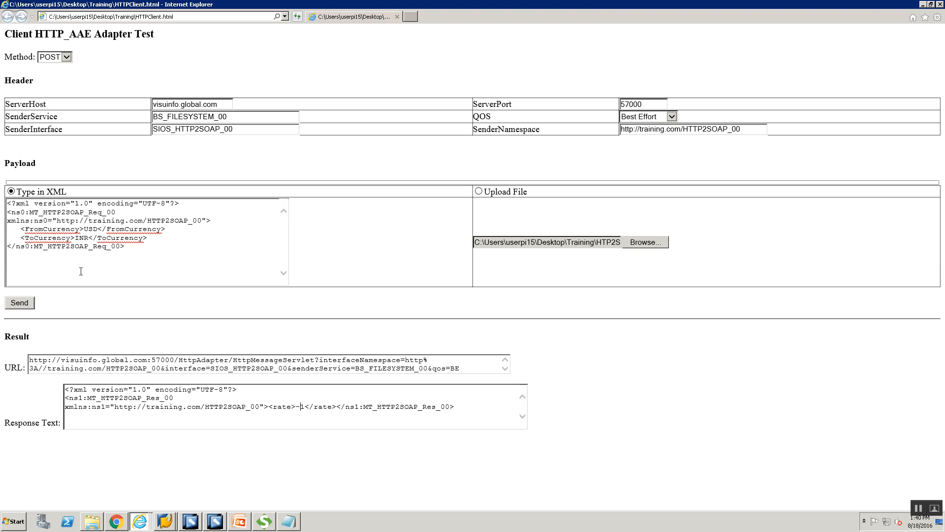
triple_click(246, 362)
key(ctrl+c)
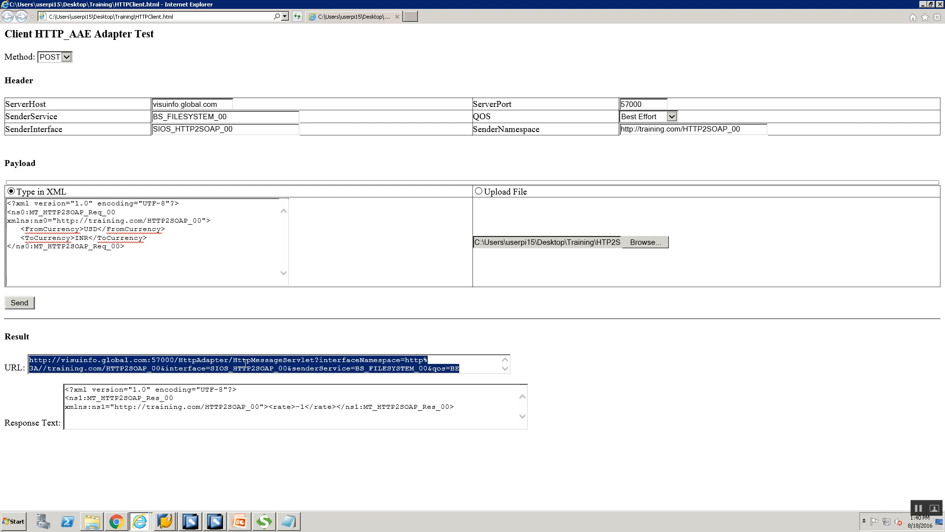
key(super+r)
key(Return)
key(ctrl+v)
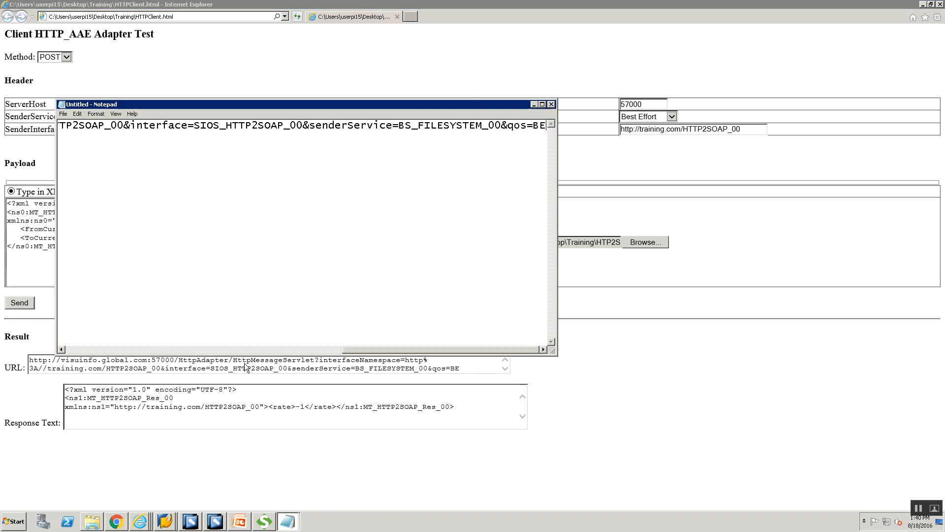
click(96, 114)
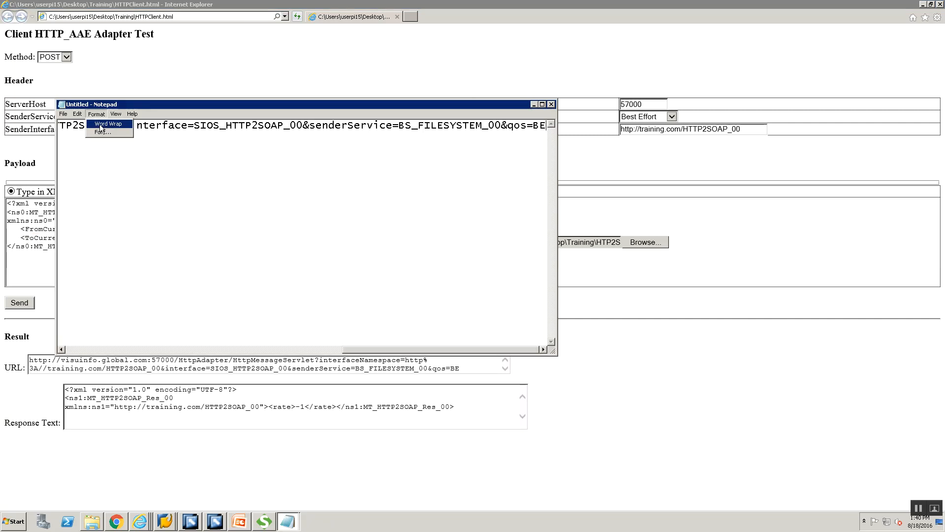
click(104, 124)
click(542, 104)
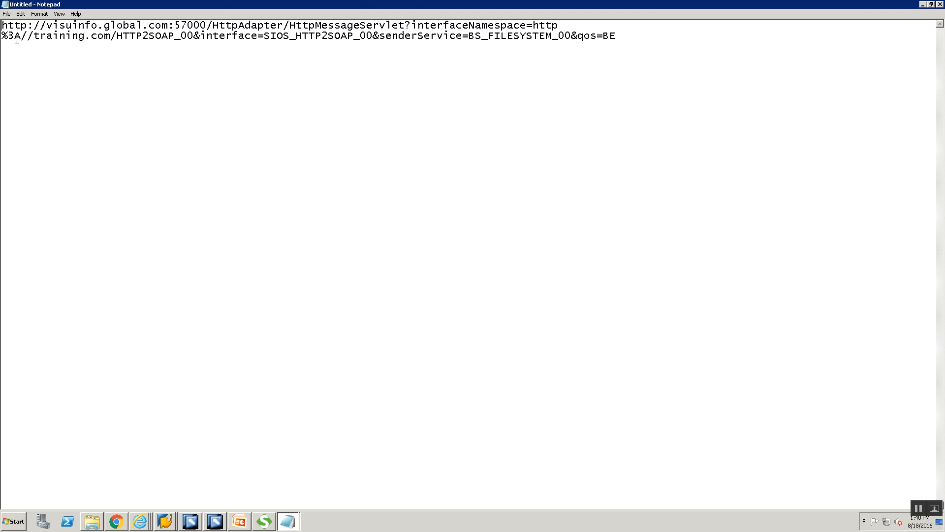
Step: Read through the URL's parameters, such as interfaceNamespace, in the wrapped note
double_click(441, 23)
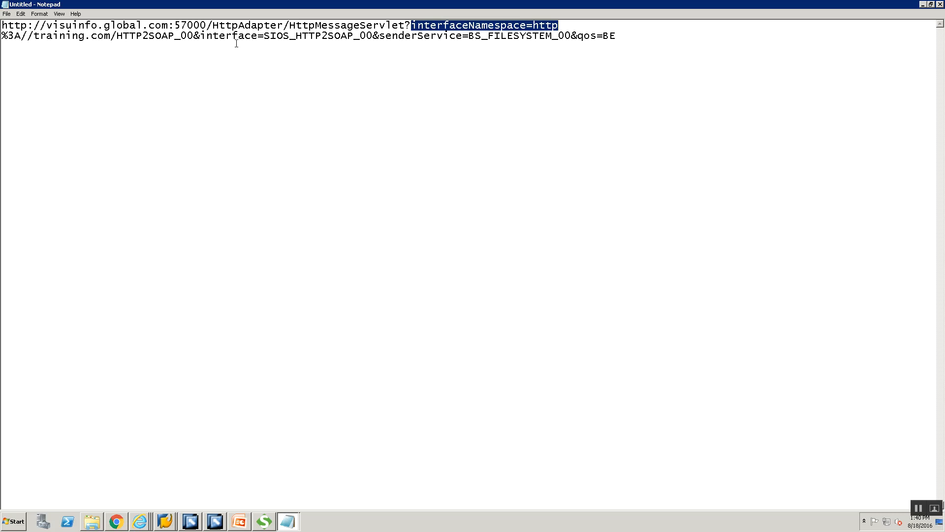
double_click(331, 41)
double_click(414, 41)
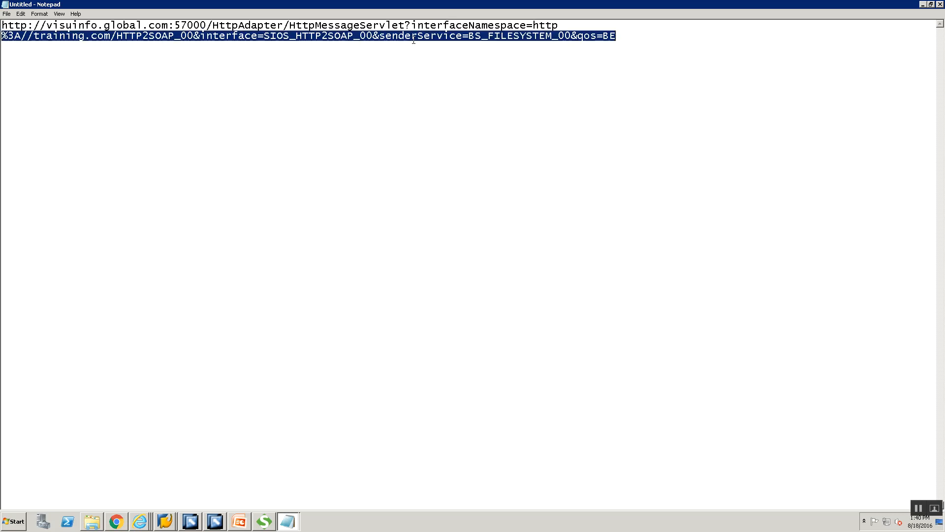
click(645, 36)
drag(645, 43, 154, 21)
drag(65, 37, 2, 22)
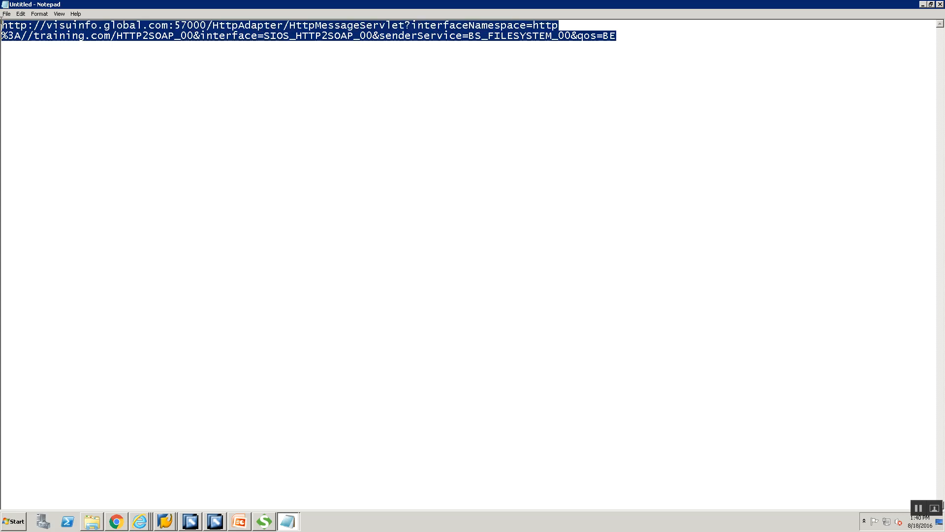
key(alt+Tab)
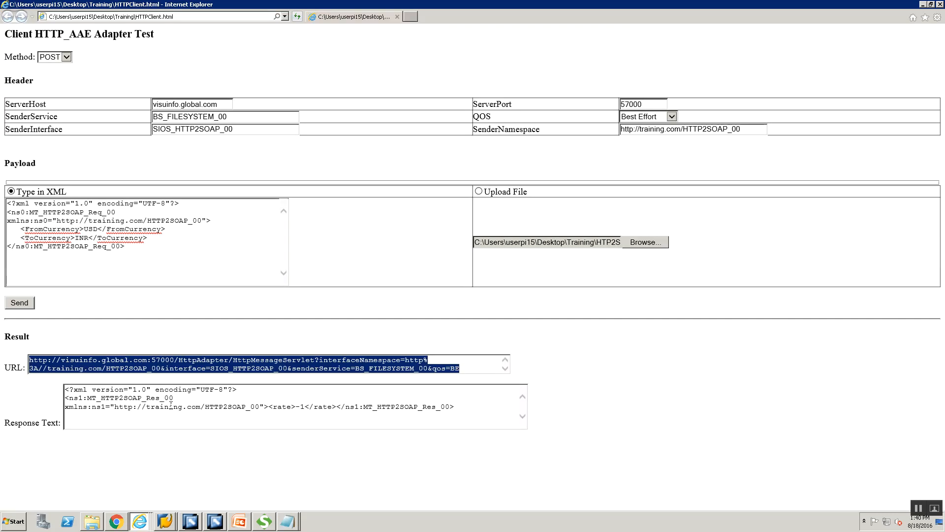
Step: Change the XML payload's FromCurrency to GBP and ToCurrency from INR to USD
click(130, 365)
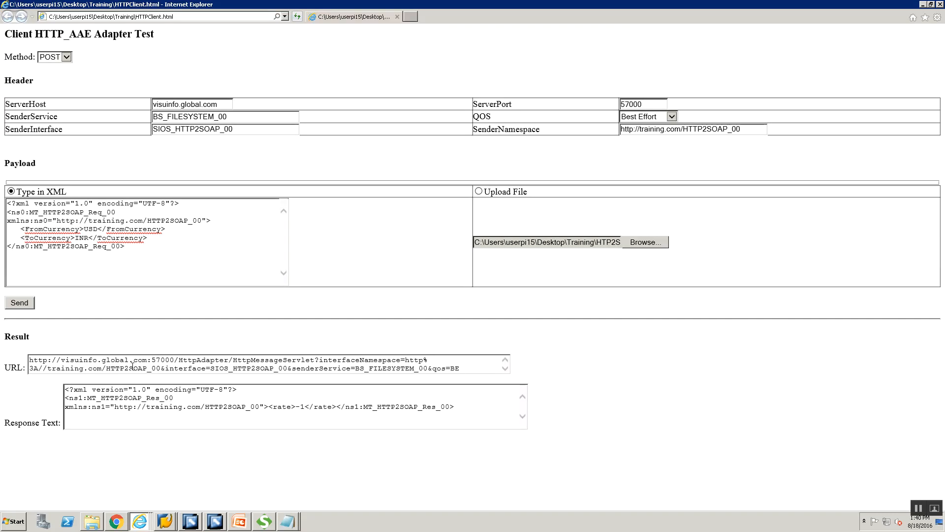
key(alt+Tab)
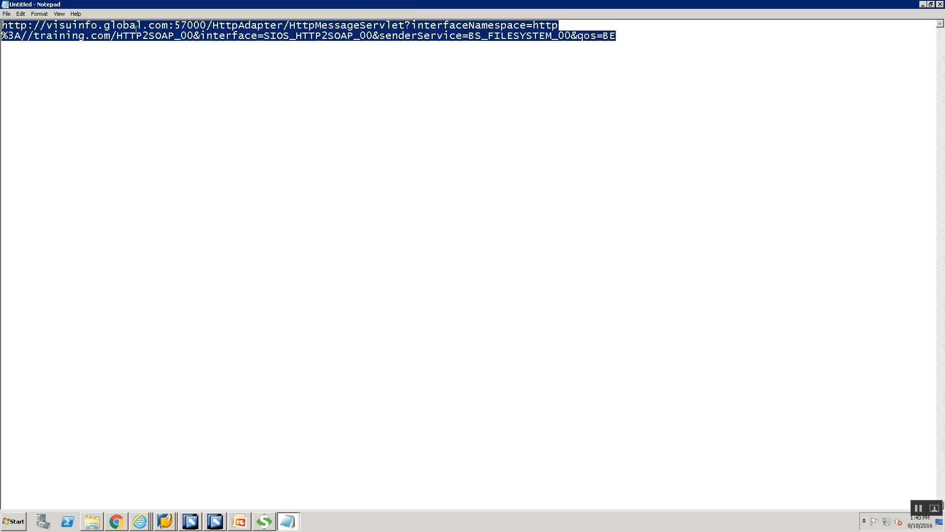
key(alt+Tab)
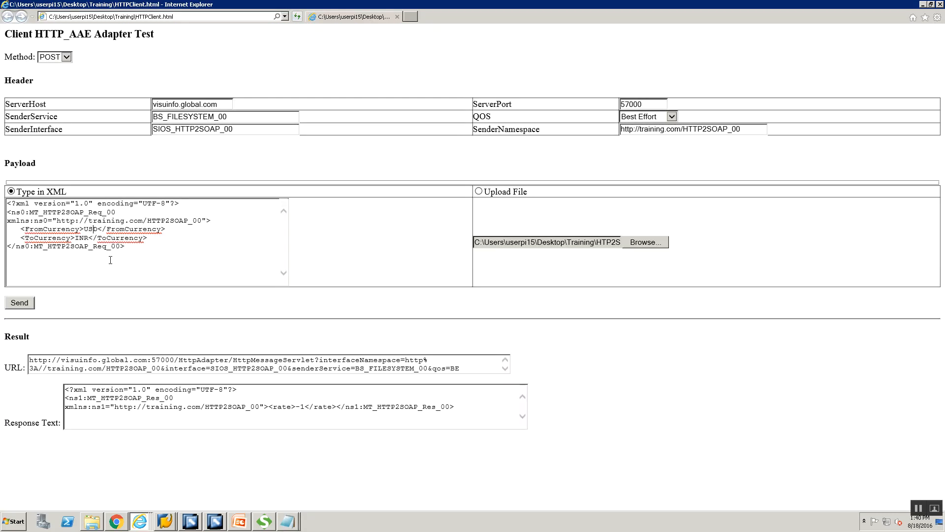
key(BackSpace)
key(BackSpace)
key(BackSpace)
text(GBP)
key(Down)
key(Left)
key(Left)
key(BackSpace)
key(BackSpace)
key(BackSpace)
text(USD)
Step: Send the GBP-to-USD request, then go back to SAP's processed XML messages list
click(22, 303)
click(224, 416)
click(170, 518)
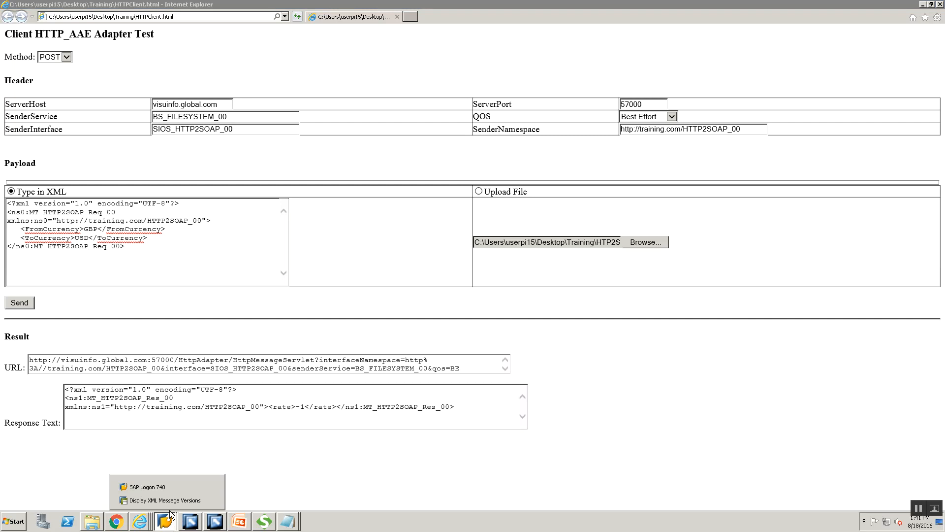
click(165, 500)
click(131, 26)
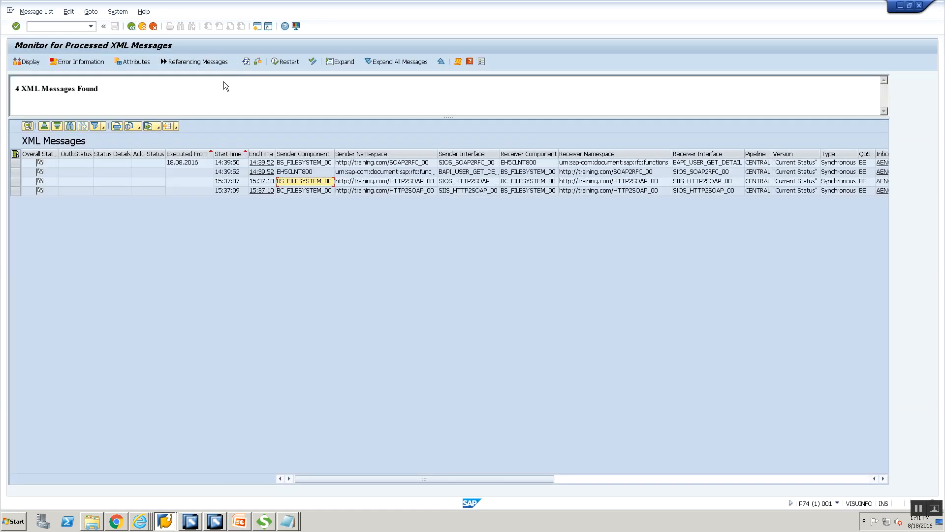
Step: Refresh the message list and display the 15:40:35 message's GBP-to-USD ConversionRate payload
click(245, 62)
click(305, 201)
double_click(305, 202)
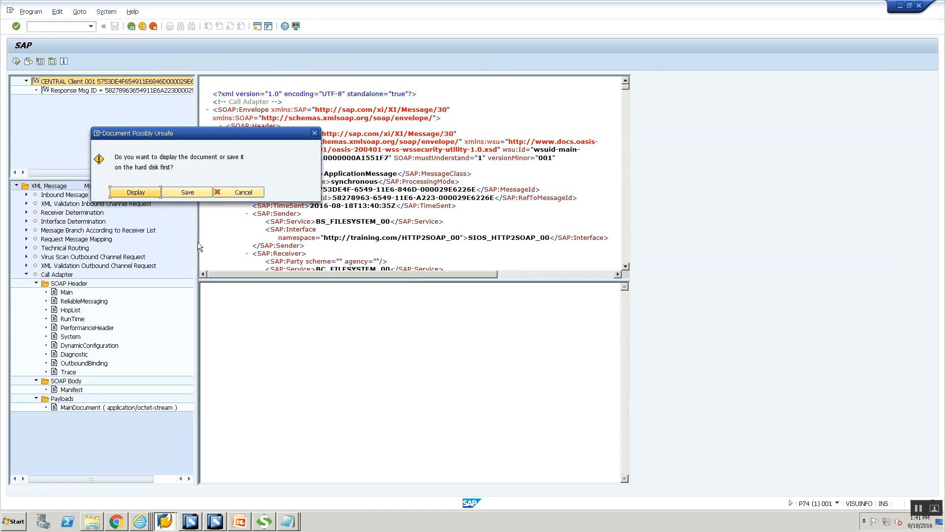
click(136, 193)
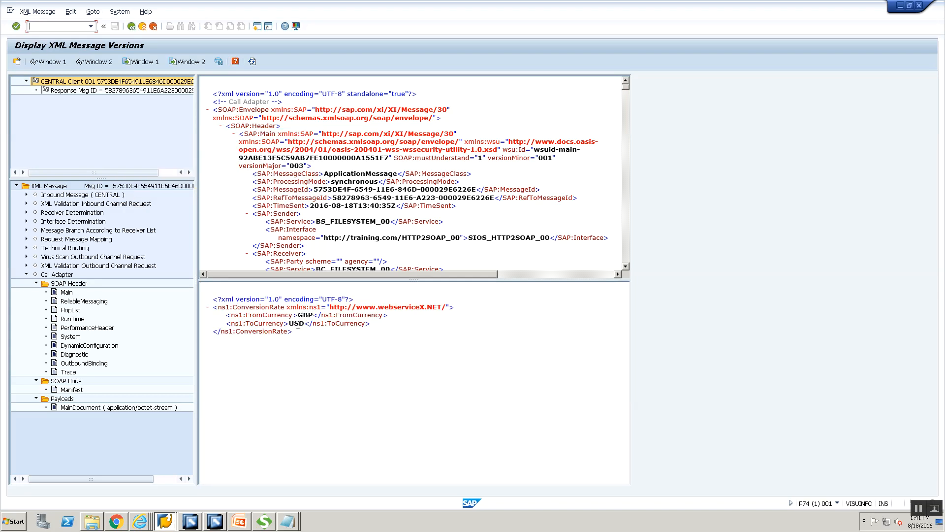
mouse_move(134, 522)
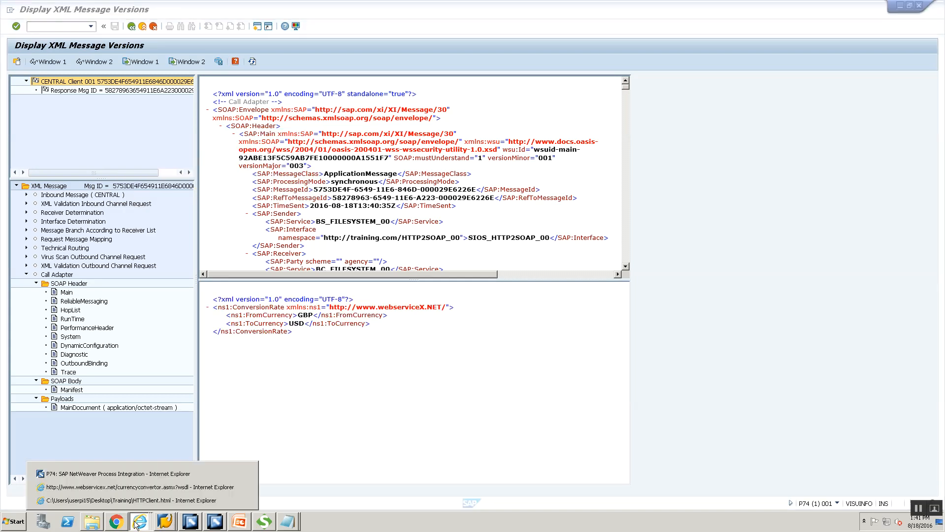
click(150, 474)
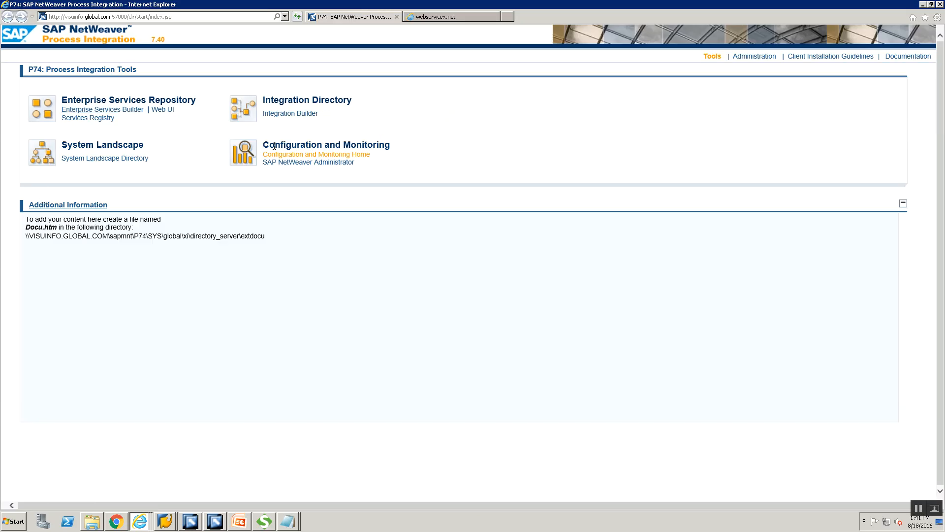
Step: Open the Adapter Engine's Communication Channel Monitor and look up the receiver channel in Integration Builder
click(283, 155)
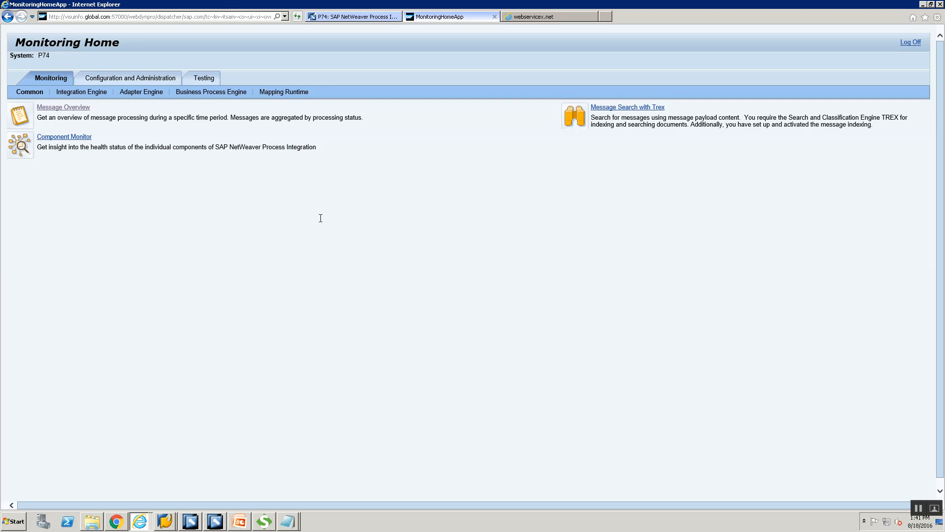
click(146, 95)
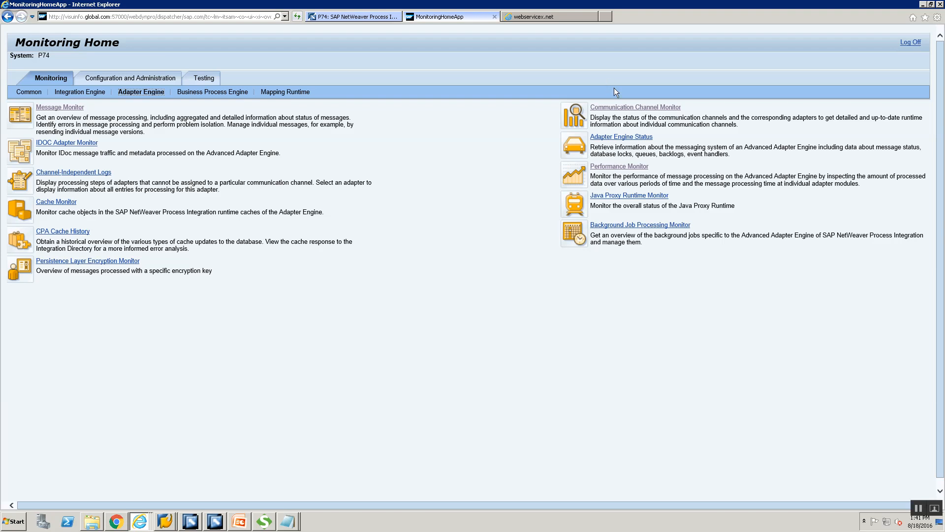
click(615, 108)
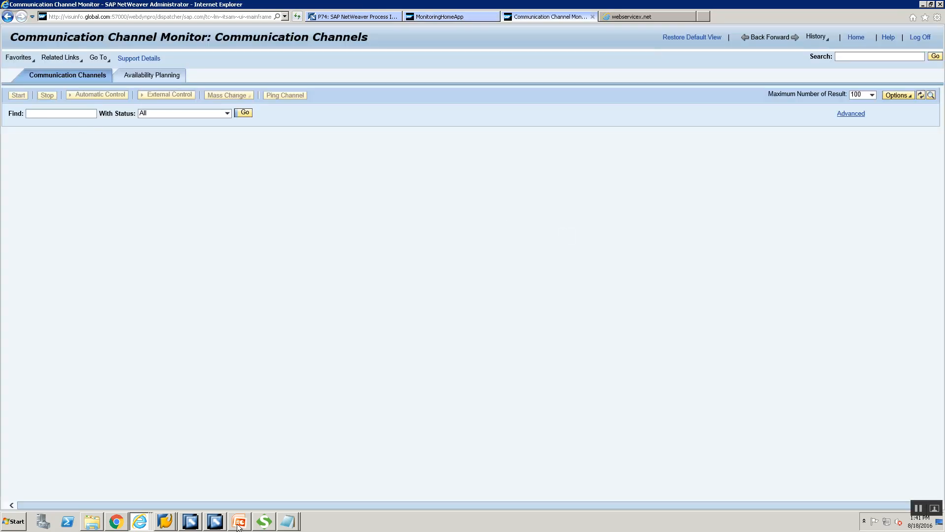
click(212, 525)
click(190, 521)
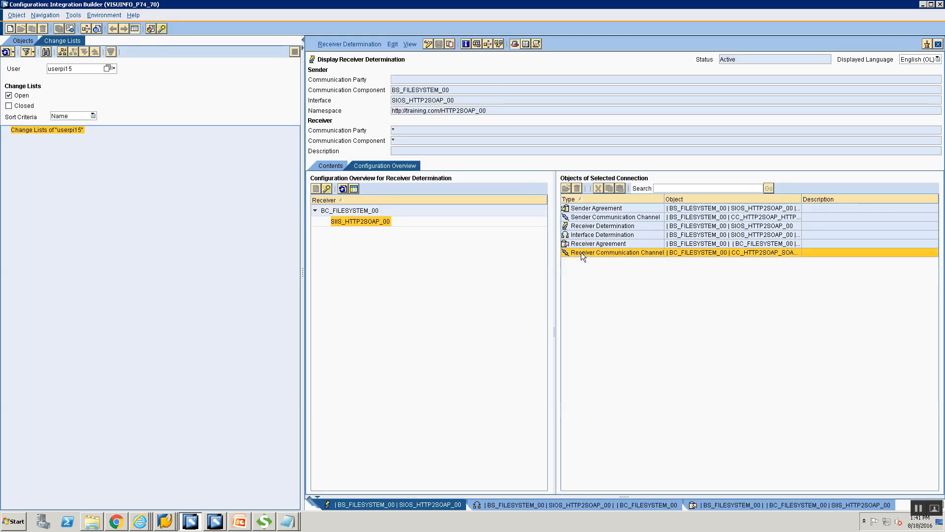
double_click(581, 252)
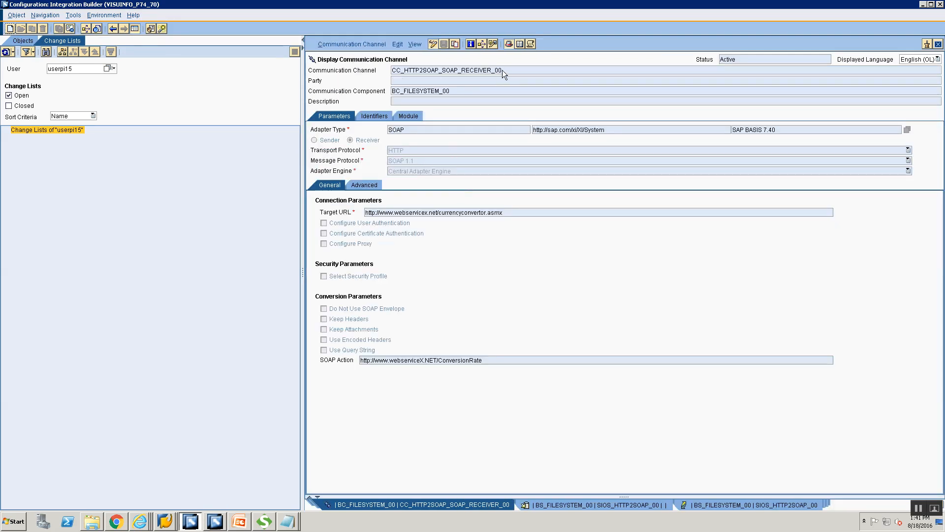
Step: Search the monitor for CC_HTTP2SOAP_SOAP_RECEIVER_00, then present the HTTP 2 SOAP Scenario slide
key(alt+Tab)
key(alt+Tab)
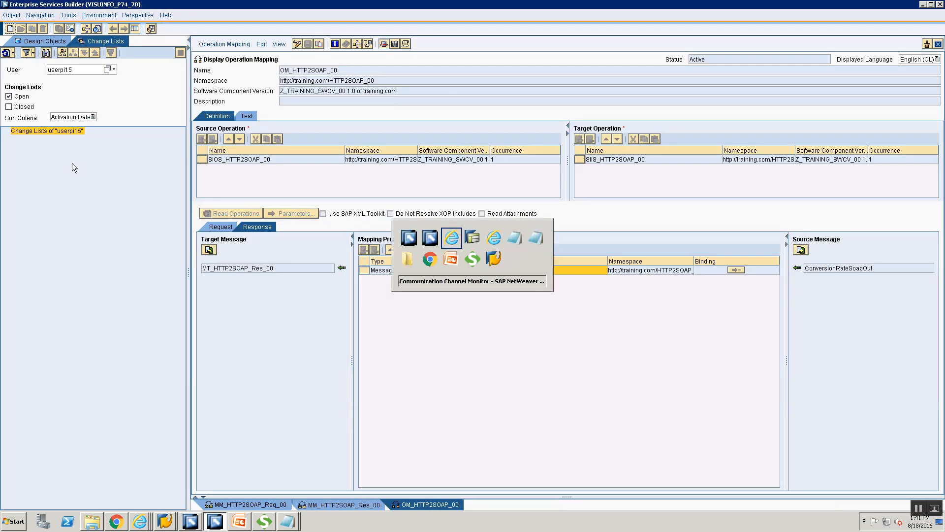
text(CC_HTTP2SOAP_SOAP_RECEIVER_00)
click(243, 116)
scroll(436, 453, down, 1)
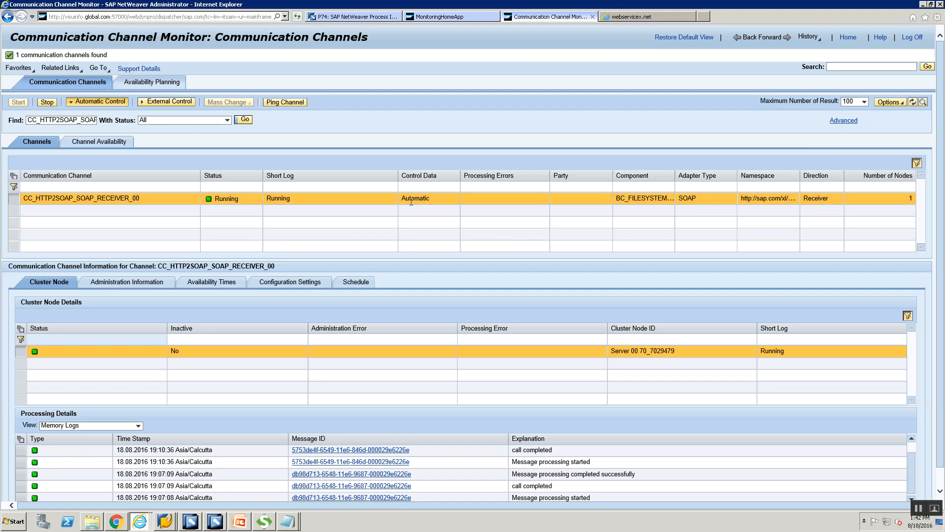
click(239, 522)
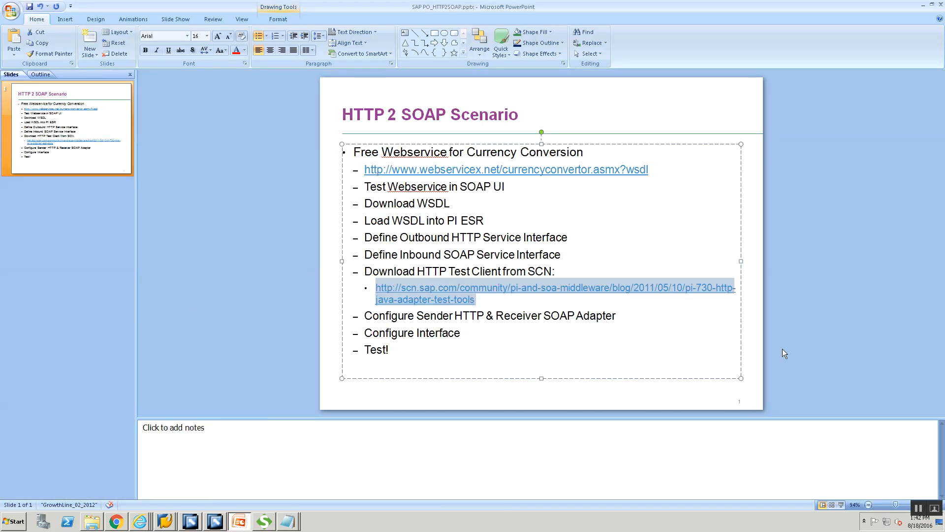
click(841, 505)
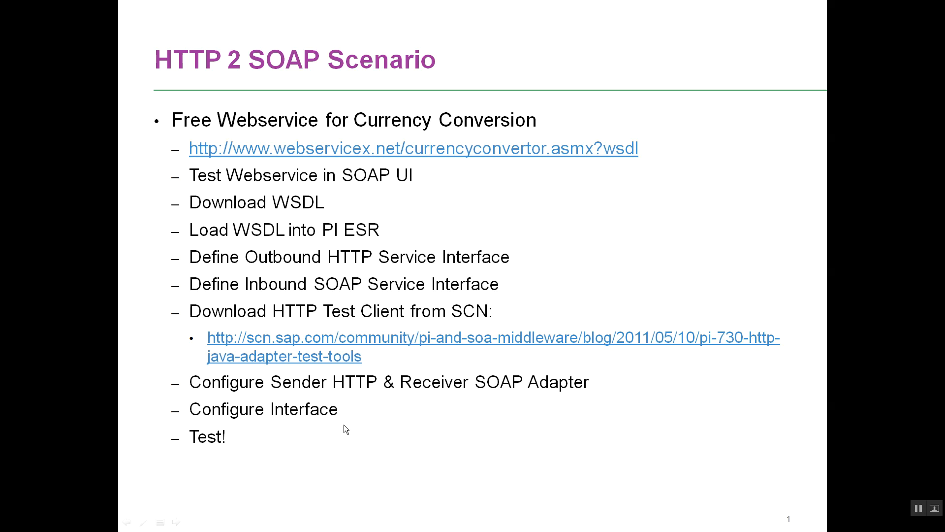
Step: End the HTTP 2 SOAP Scenario slide show and return to Enterprise Services Builder
key(Escape)
key(alt+Tab)
key(alt+Tab)
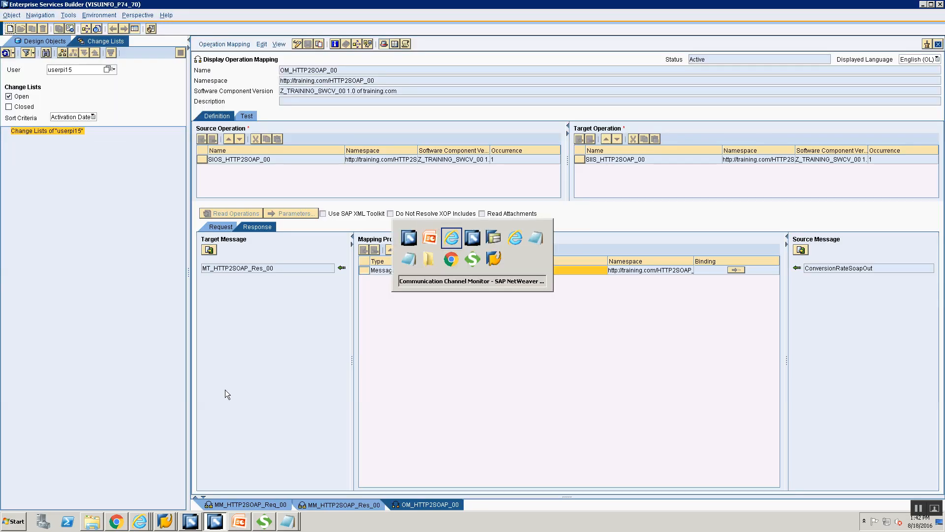
key(alt+Tab)
Step: Open the ED_CurrencyConvertor_WSDL external definition in the HTTP2SOAP_00 namespace
click(43, 42)
scroll(74, 468, down, 1)
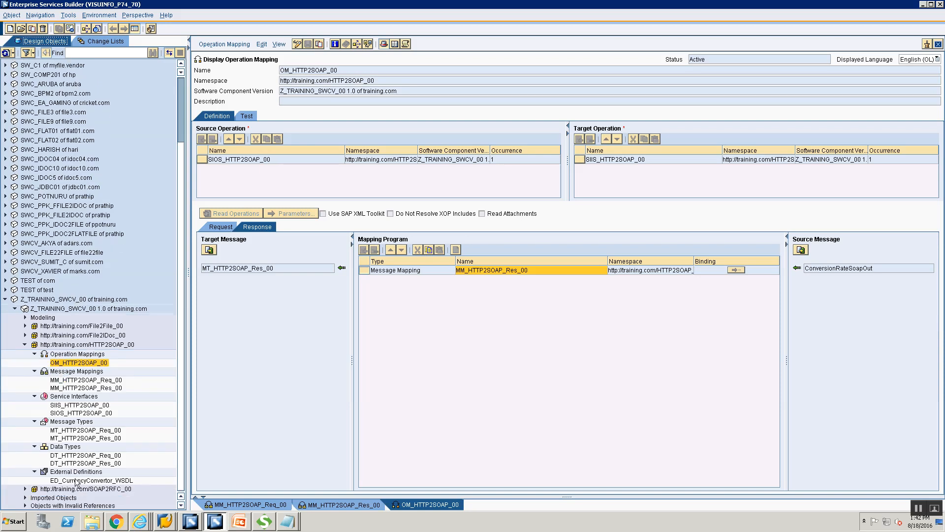
click(90, 345)
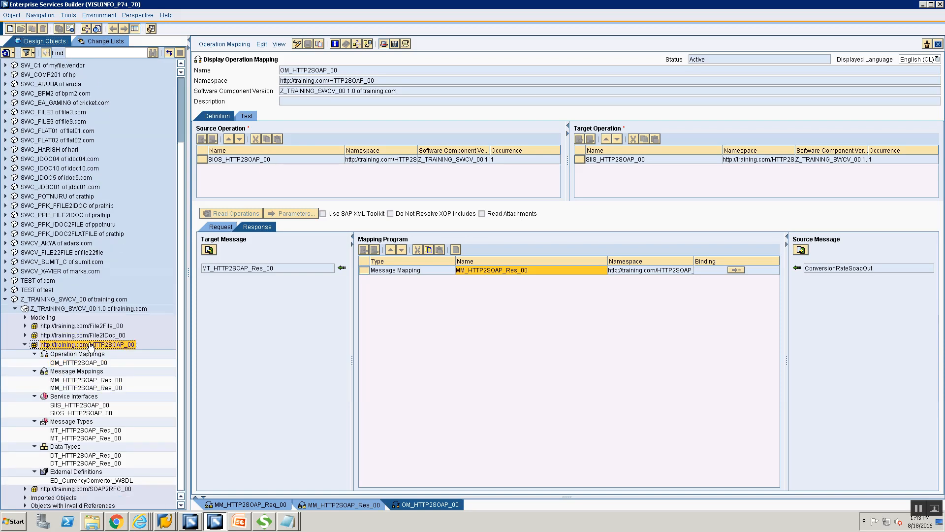
click(62, 481)
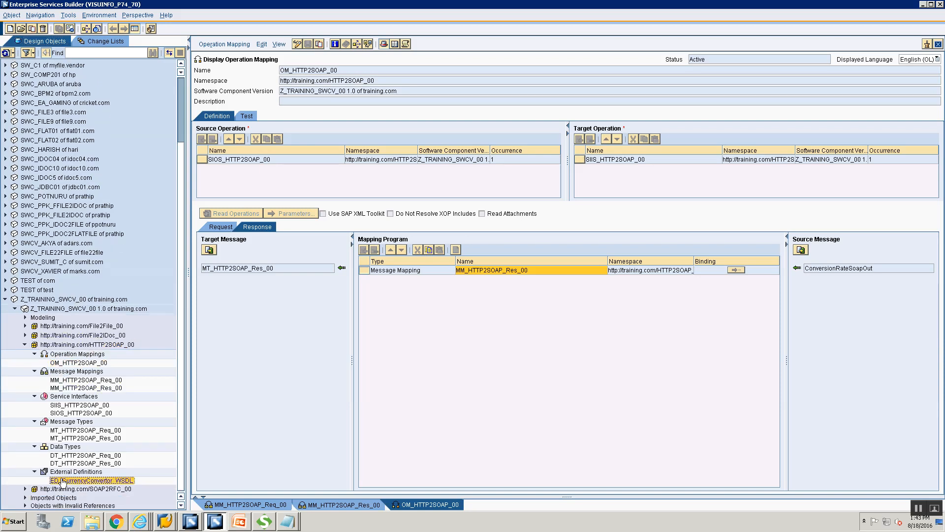
double_click(62, 481)
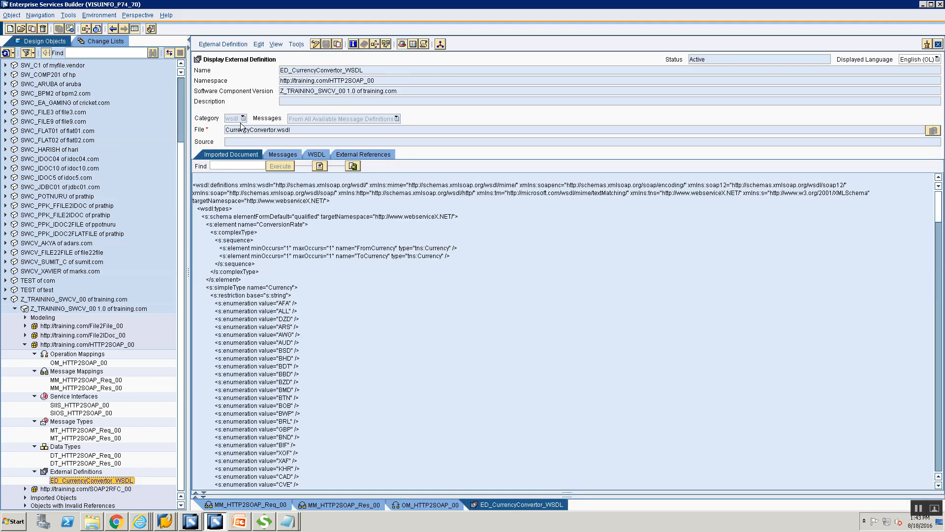
Step: Review data types DT_HTTP2SOAP_Req_00 and DT_HTTP2SOAP_Res_00, then service interfaces SIOS_HTTP2SOAP_00 and SIIS_HTTP2SOAP_00
double_click(70, 456)
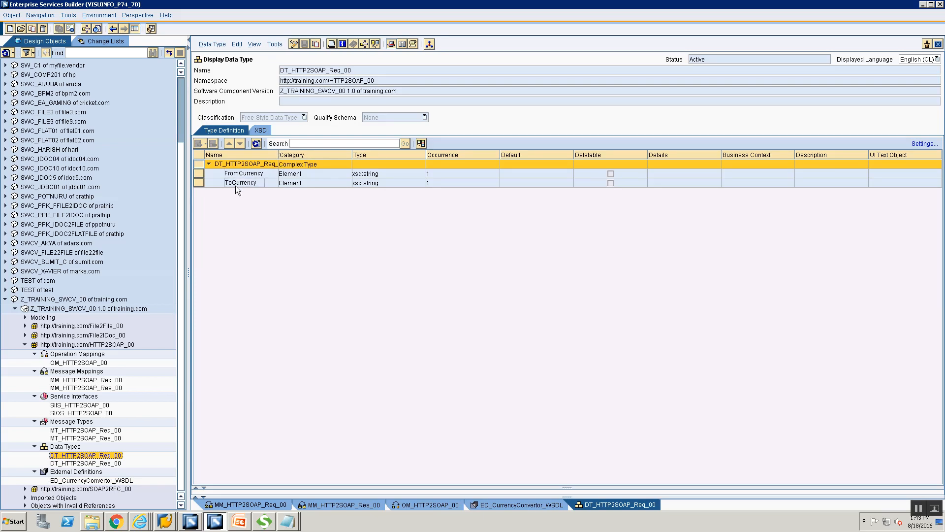
double_click(86, 464)
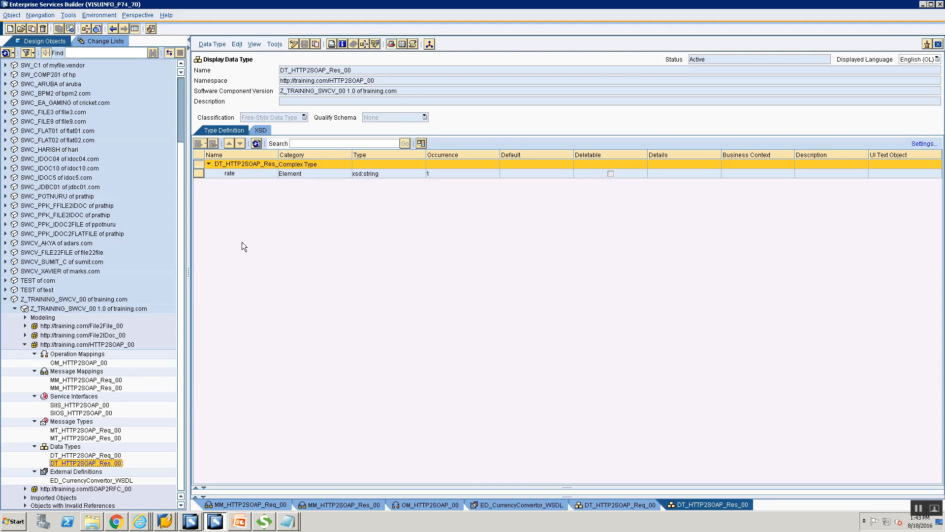
click(230, 174)
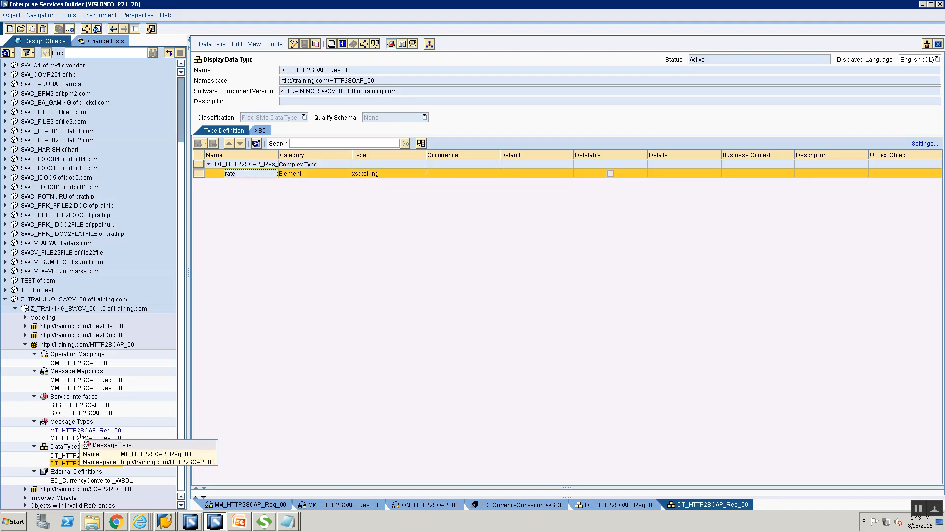
double_click(74, 413)
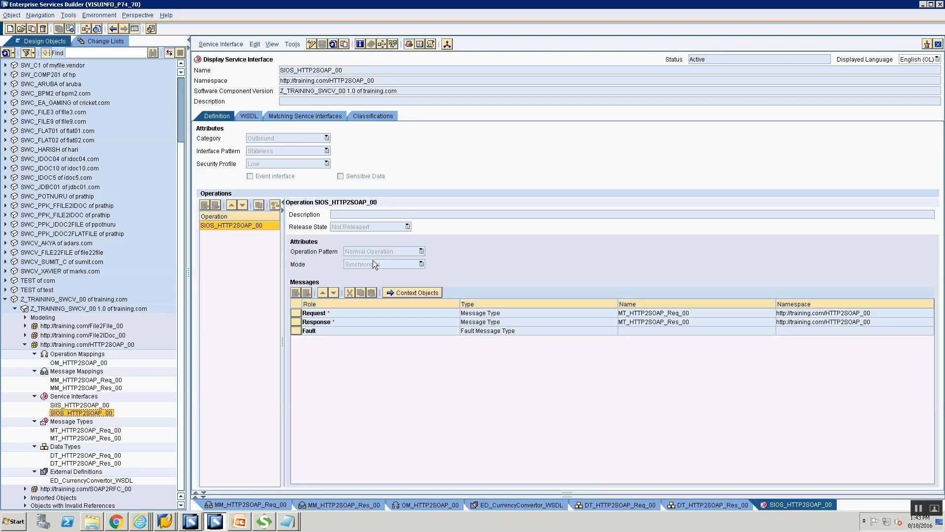
double_click(55, 406)
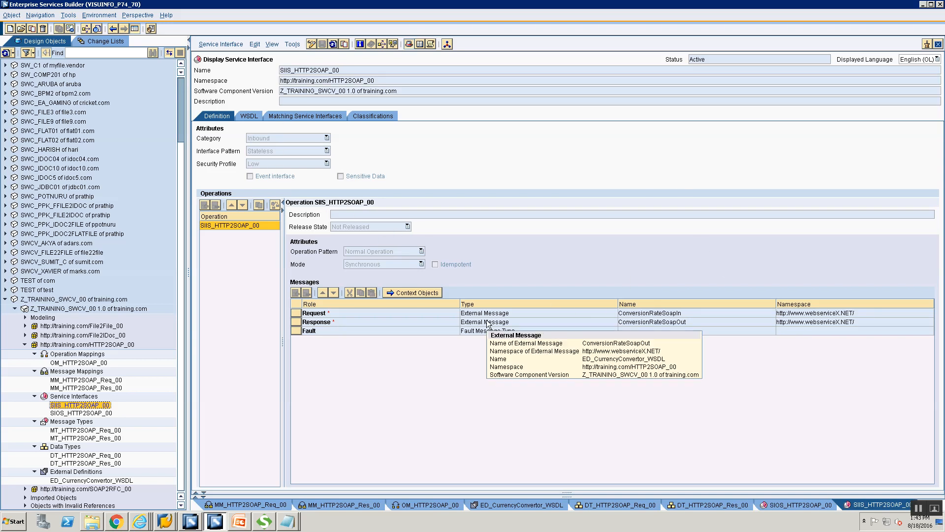
Step: Review message mappings MM_HTTP2SOAP_Req_00 and MM_HTTP2SOAP_Res_00, and operation mapping OM_HTTP2SOAP_00
click(93, 382)
double_click(93, 382)
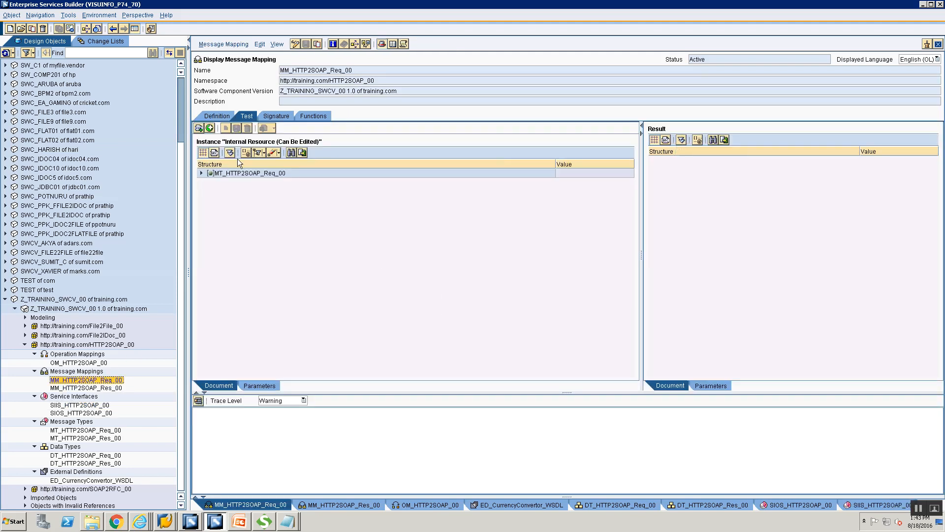
click(219, 116)
click(98, 388)
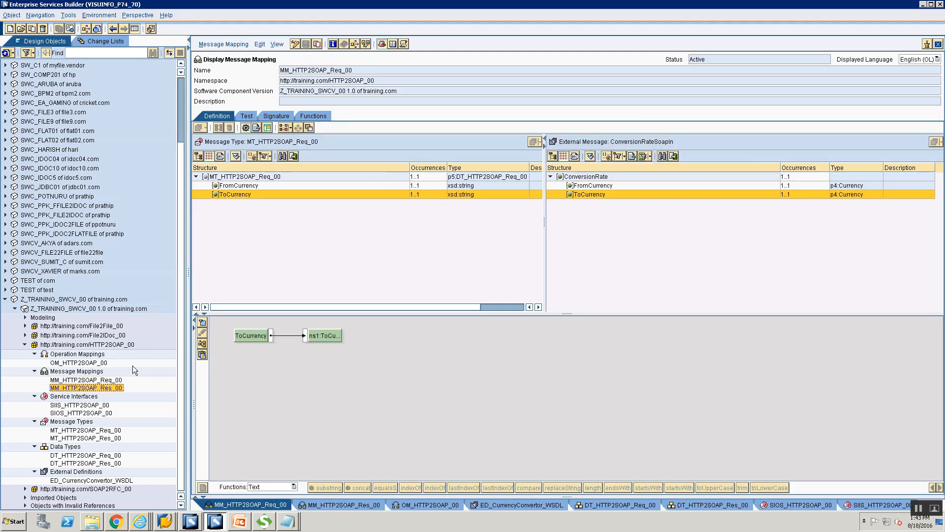
double_click(98, 389)
double_click(79, 363)
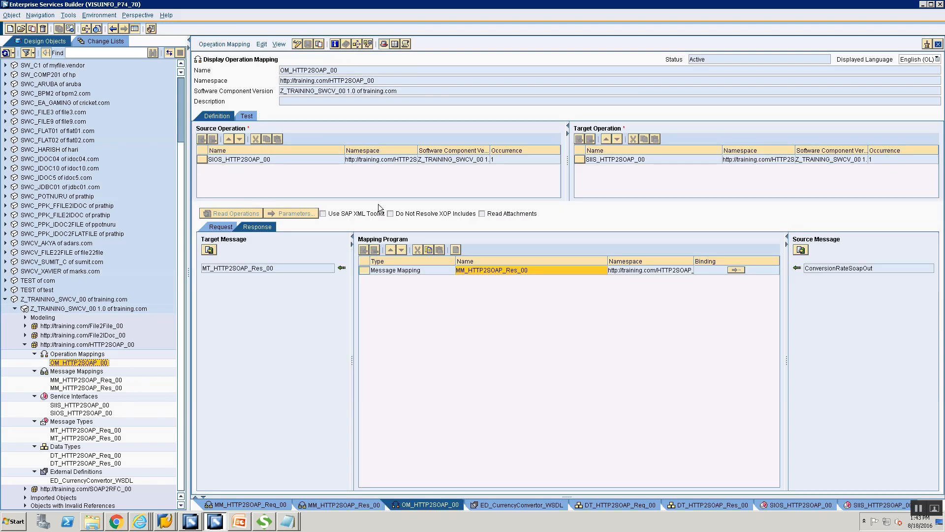
click(250, 227)
Step: Open sender channel CC_HTTP2SOAP_HTTP_SENDER_00 and highlight its HTTP_AAE adapter type
key(alt+Tab)
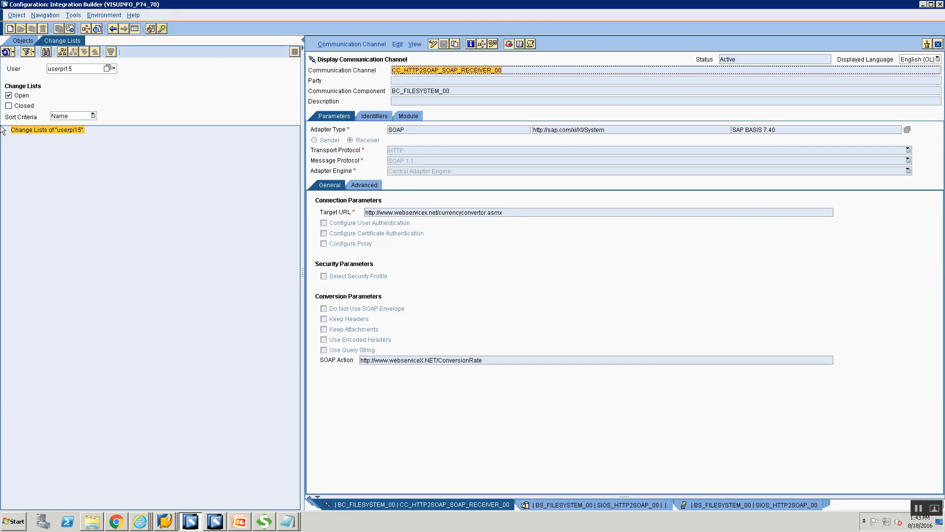
click(23, 40)
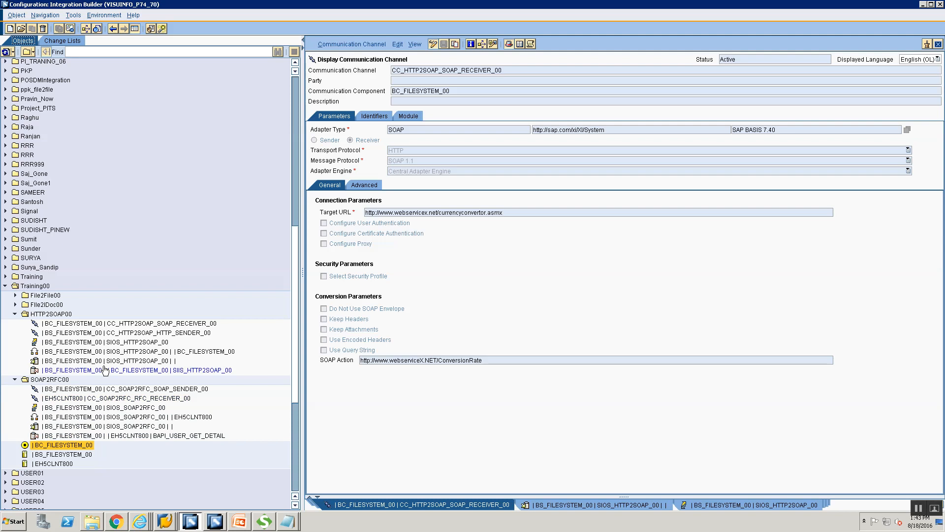
click(15, 380)
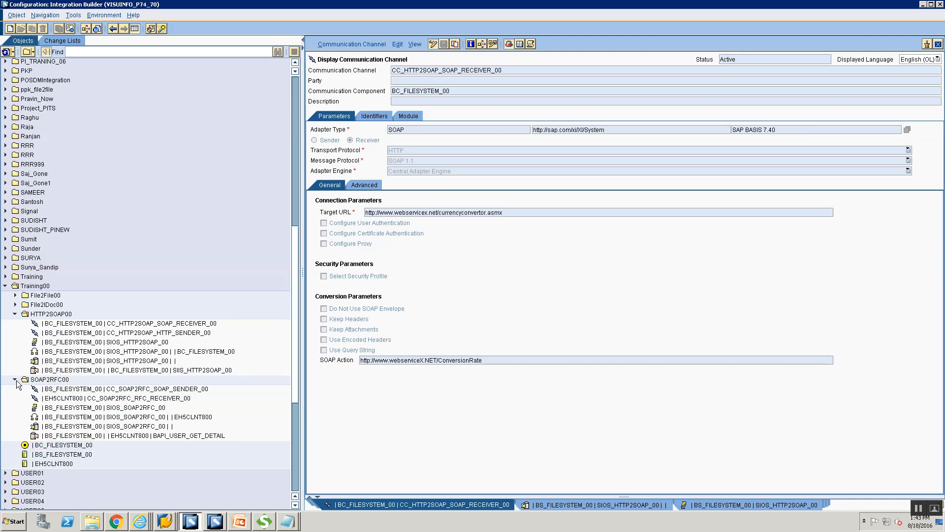
double_click(165, 333)
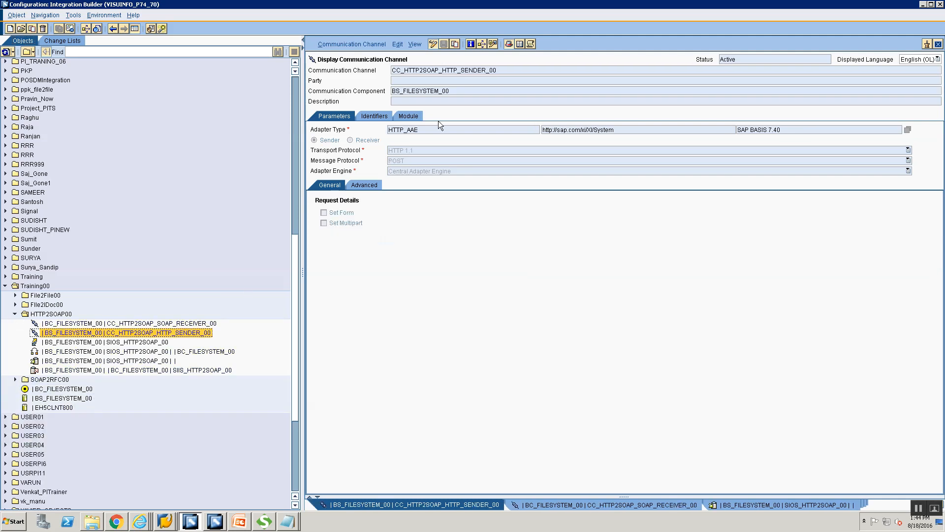
drag(427, 129, 391, 129)
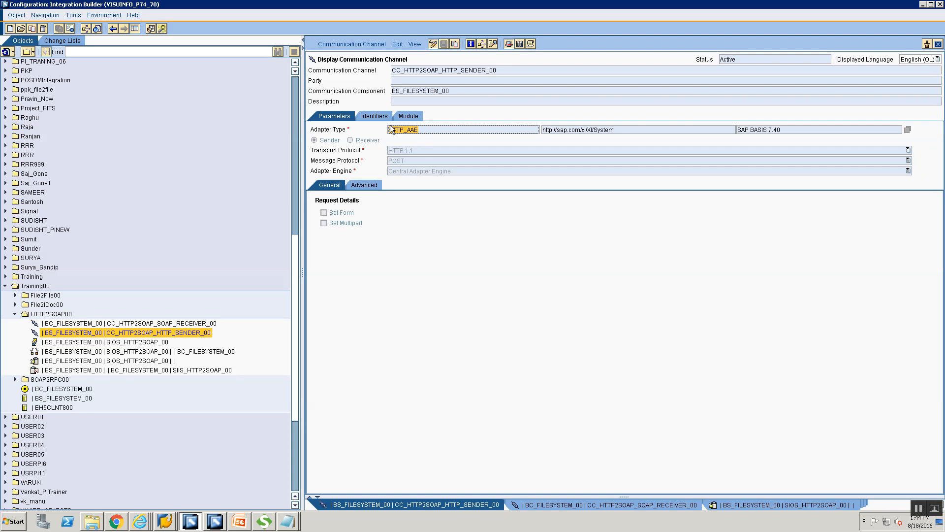
Step: Open receiver channel CC_HTTP2SOAP_SOAP_RECEIVER_00 and highlight its SOAP adapter type, target URL and SOAP action
double_click(197, 323)
drag(421, 129, 361, 122)
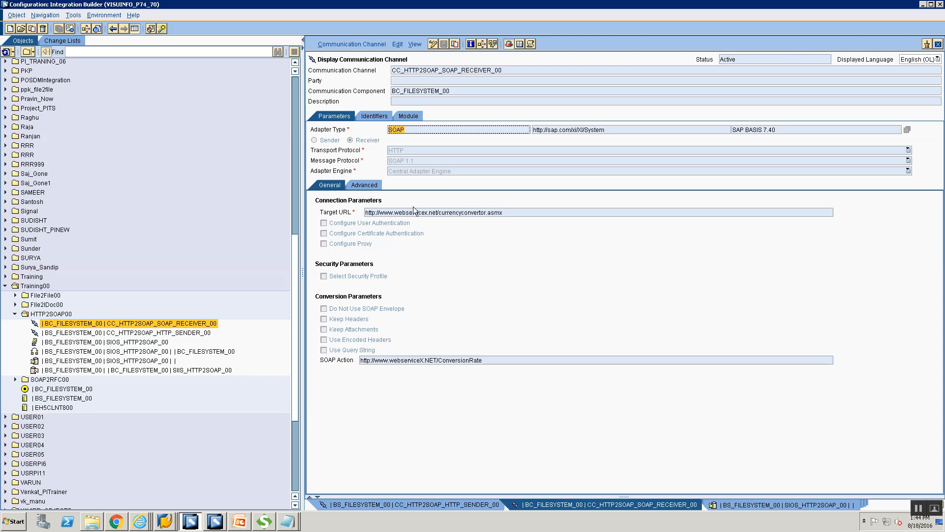
drag(512, 214, 288, 202)
drag(519, 363, 360, 361)
key(alt+Tab)
drag(366, 63, 233, 53)
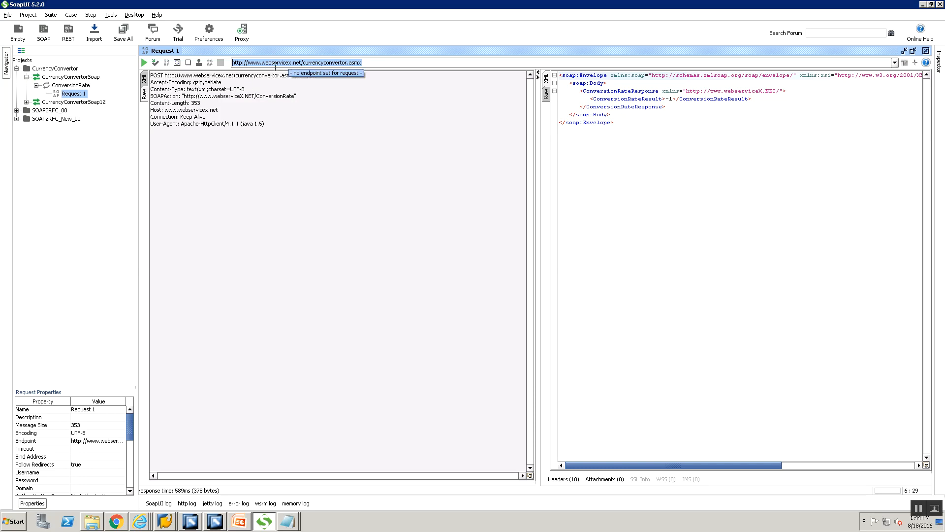
drag(184, 96, 291, 96)
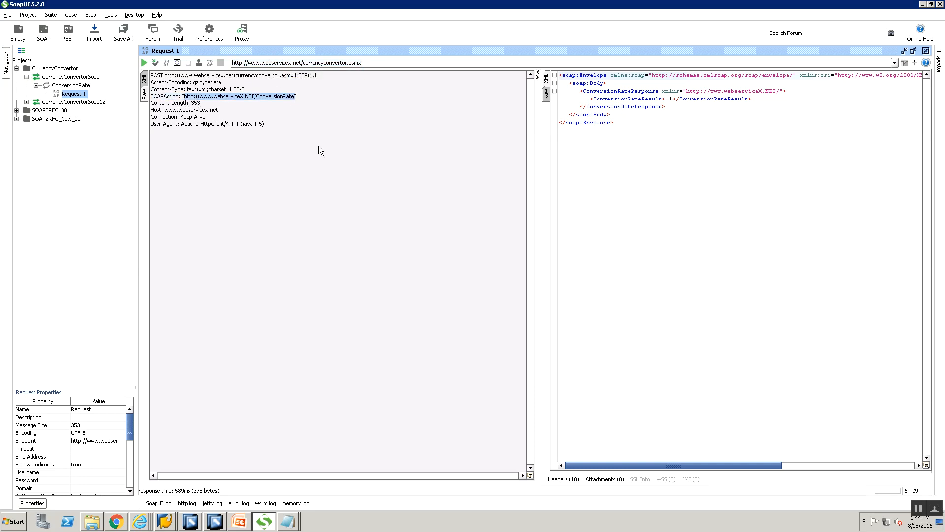
key(alt+Tab)
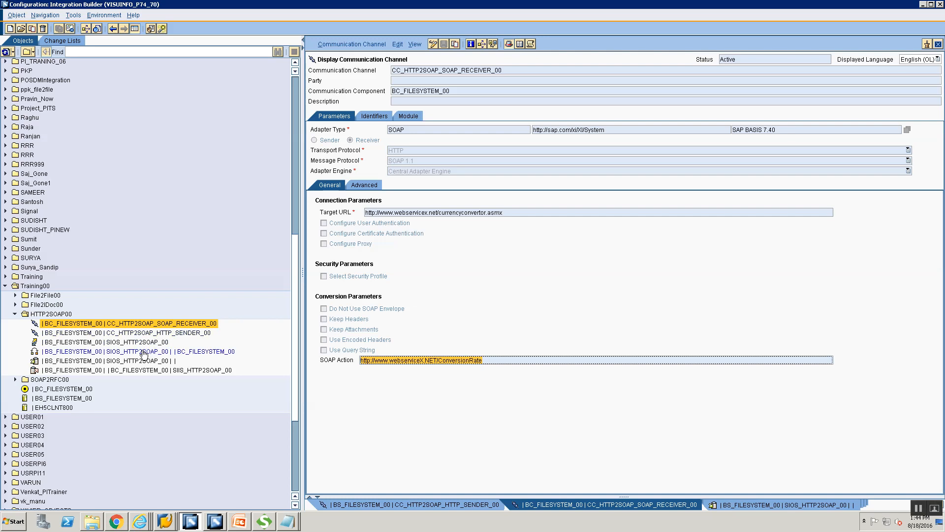
Step: Show the list of open Internet Explorer windows from the taskbar
mouse_move(144, 353)
click(133, 517)
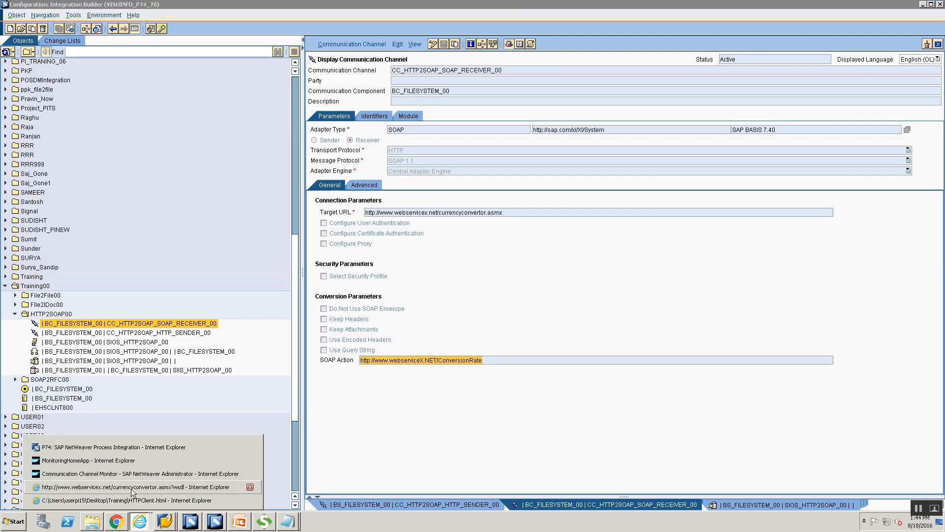
Step: Bring up HTTPClient.html and highlight its ServerHost, FILESYSTEM_00 sender service and SenderInterface fields
click(128, 500)
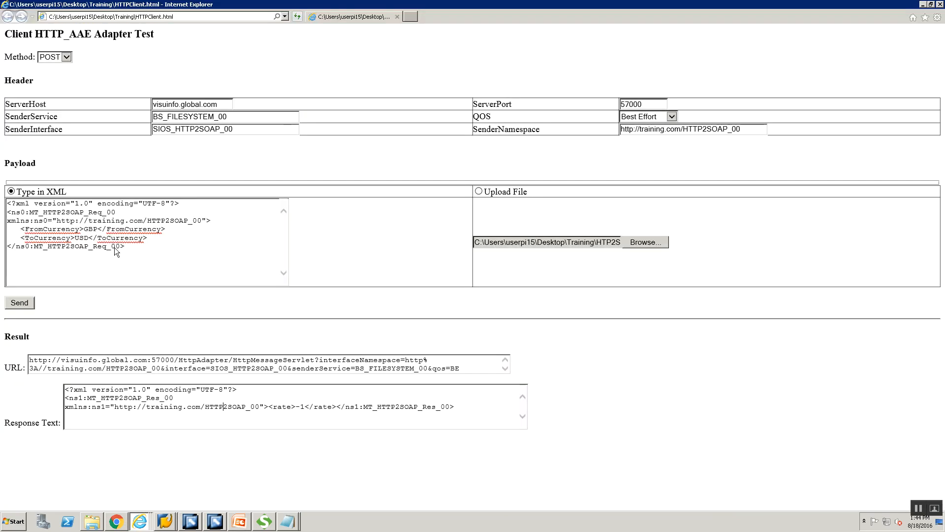
drag(220, 103, 152, 104)
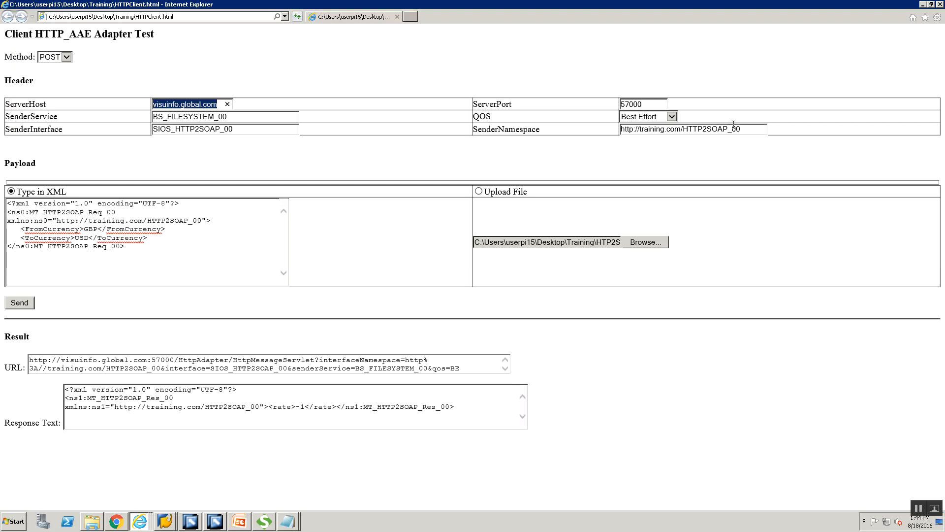
drag(274, 118, 167, 117)
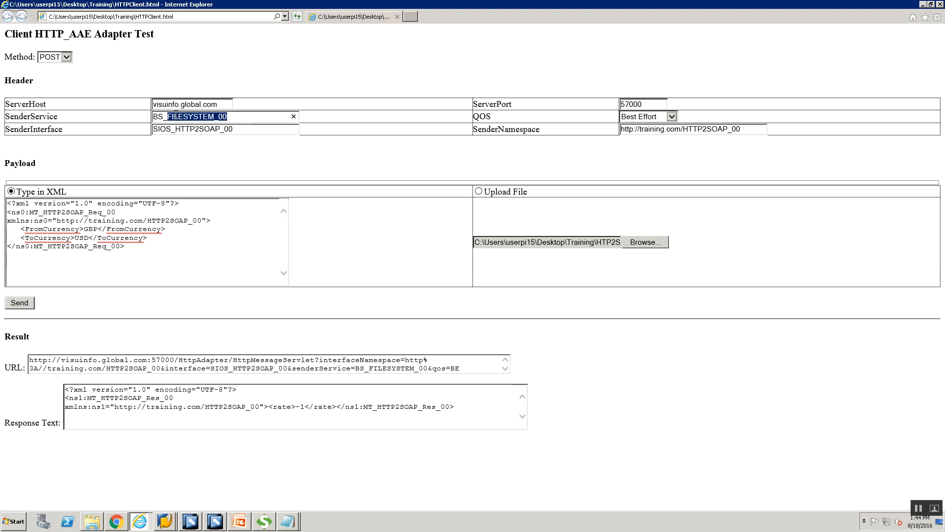
click(270, 130)
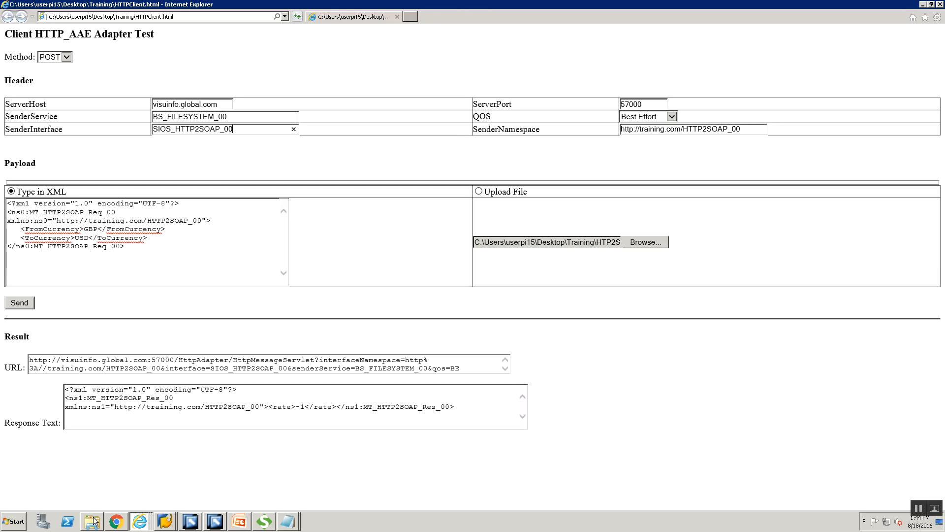
mouse_move(96, 519)
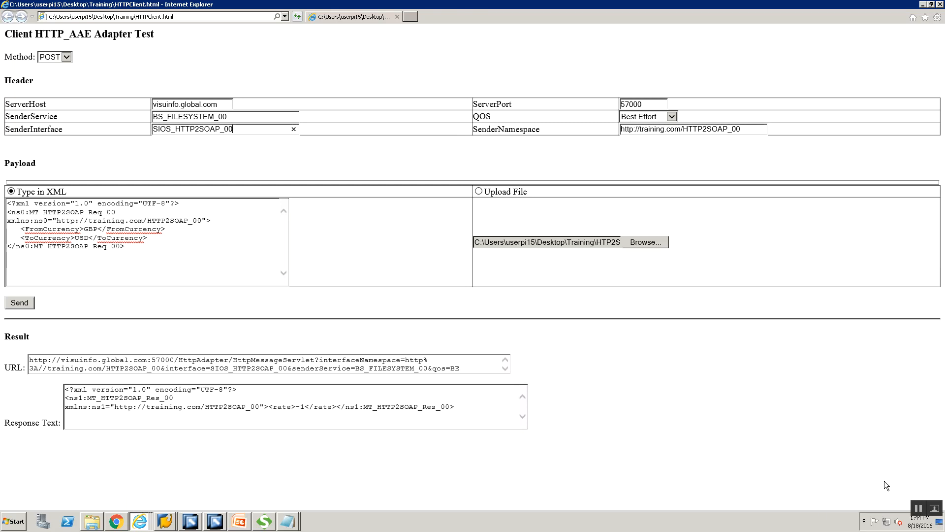